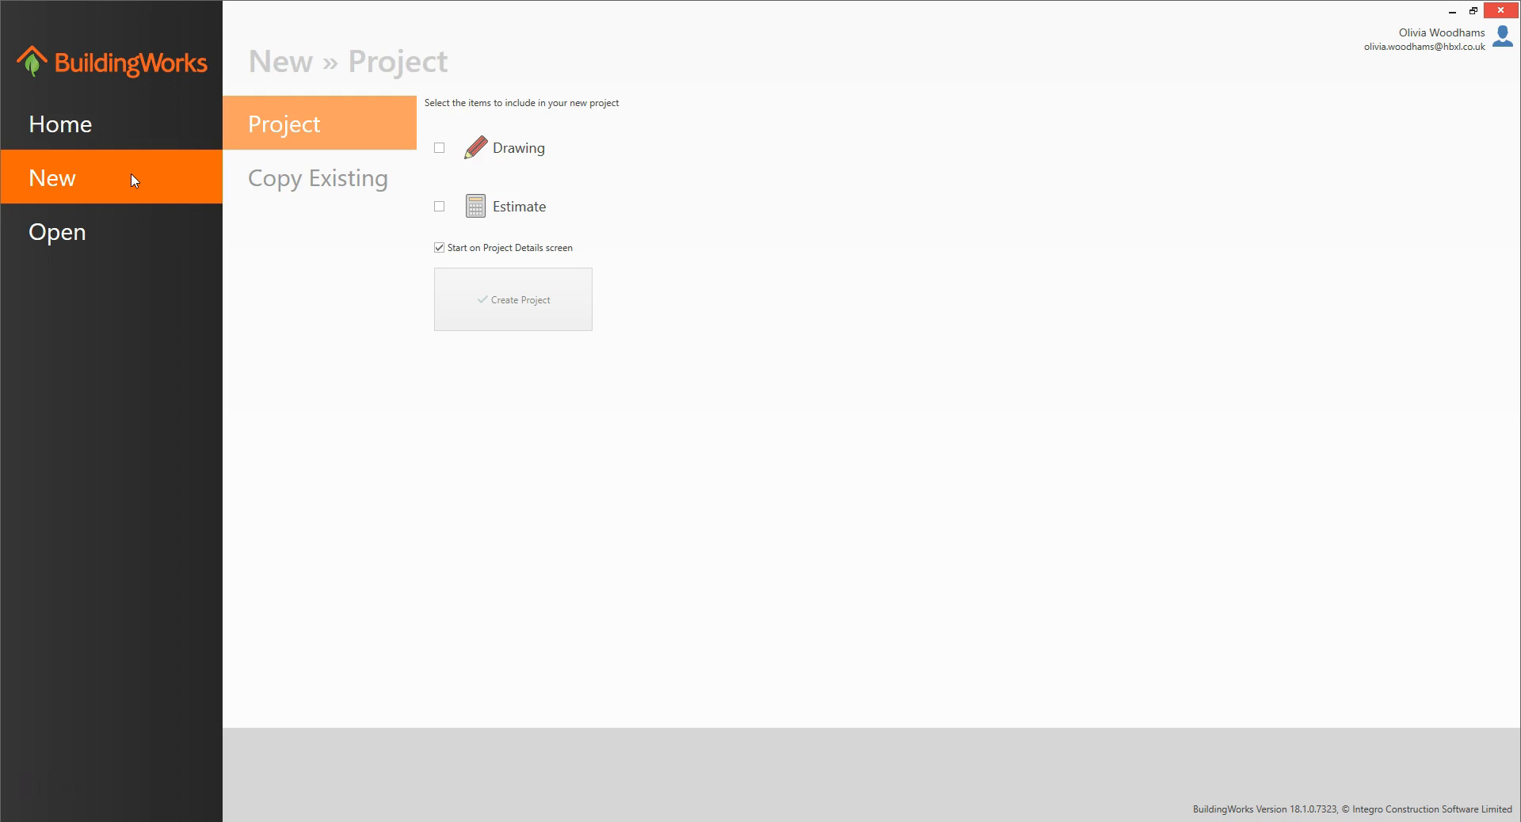
Step: Include a drawing and an estimate in the new project, using the A4 1 to 50 Plain Page Landscape drawing template
left_click(438, 150)
left_click(438, 149)
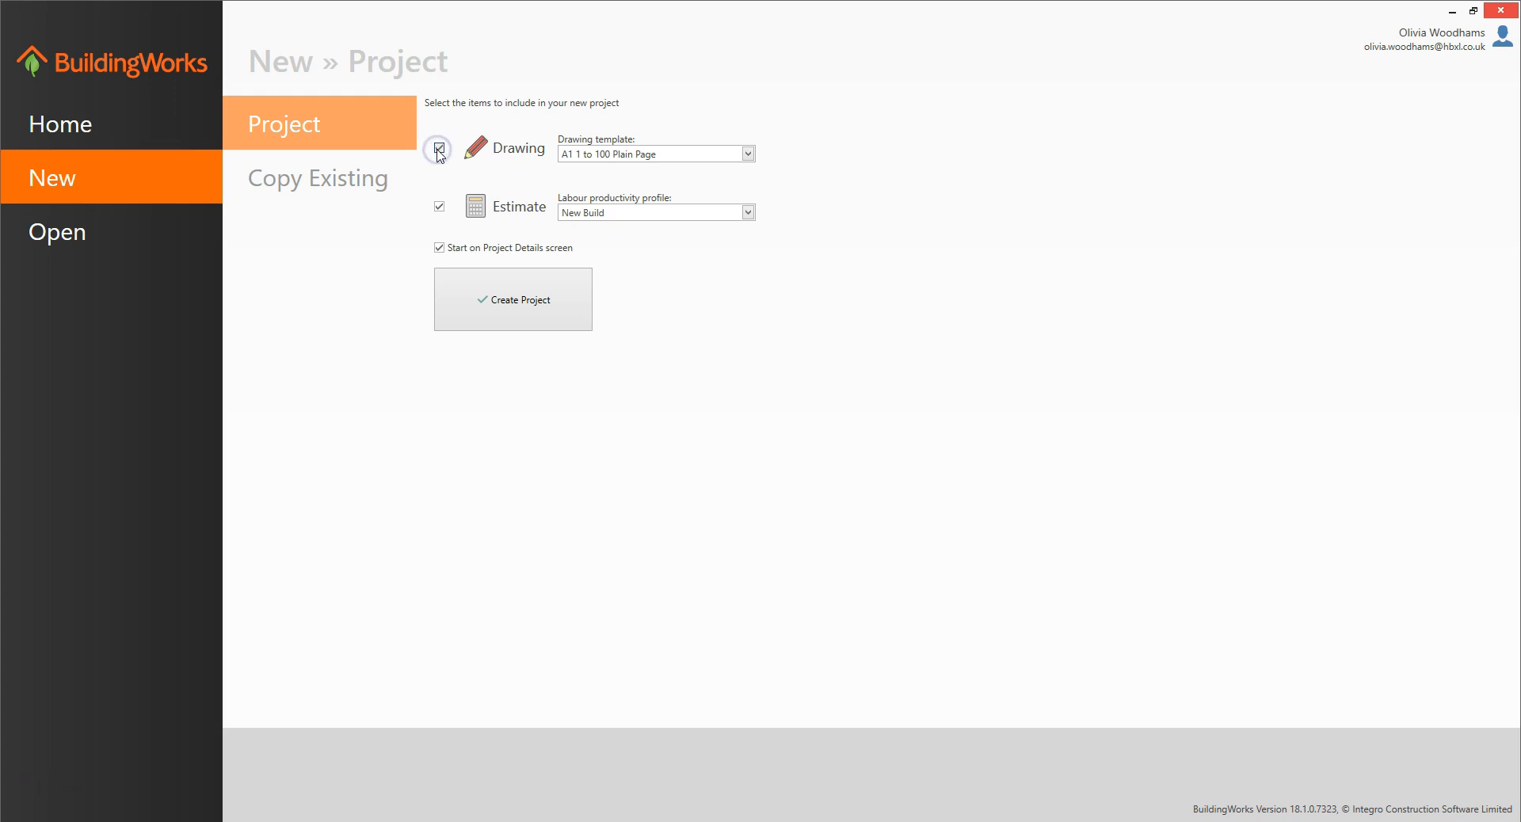
left_click(747, 155)
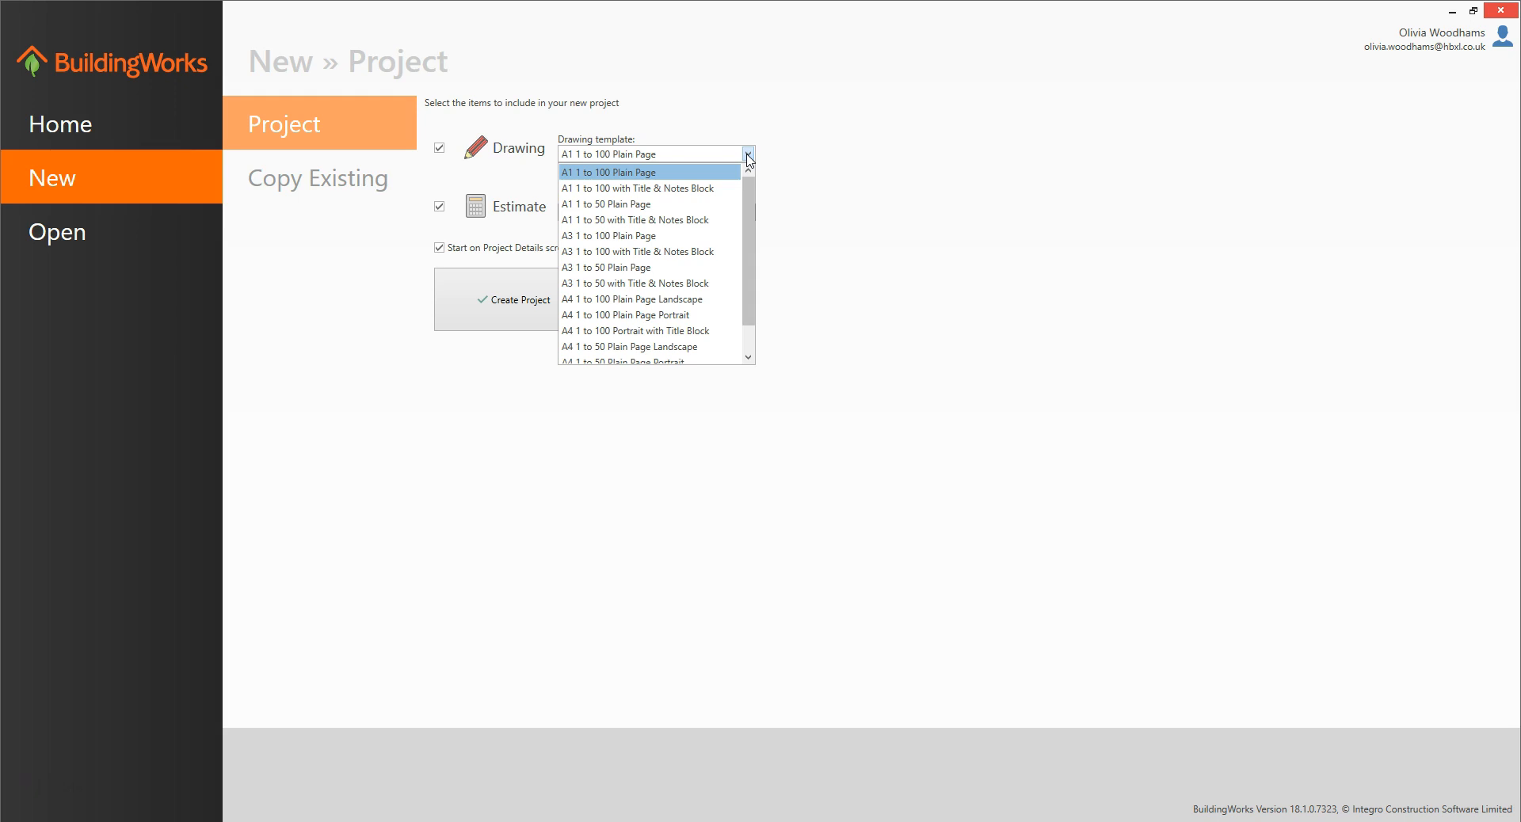
left_click(748, 155)
left_click(710, 347)
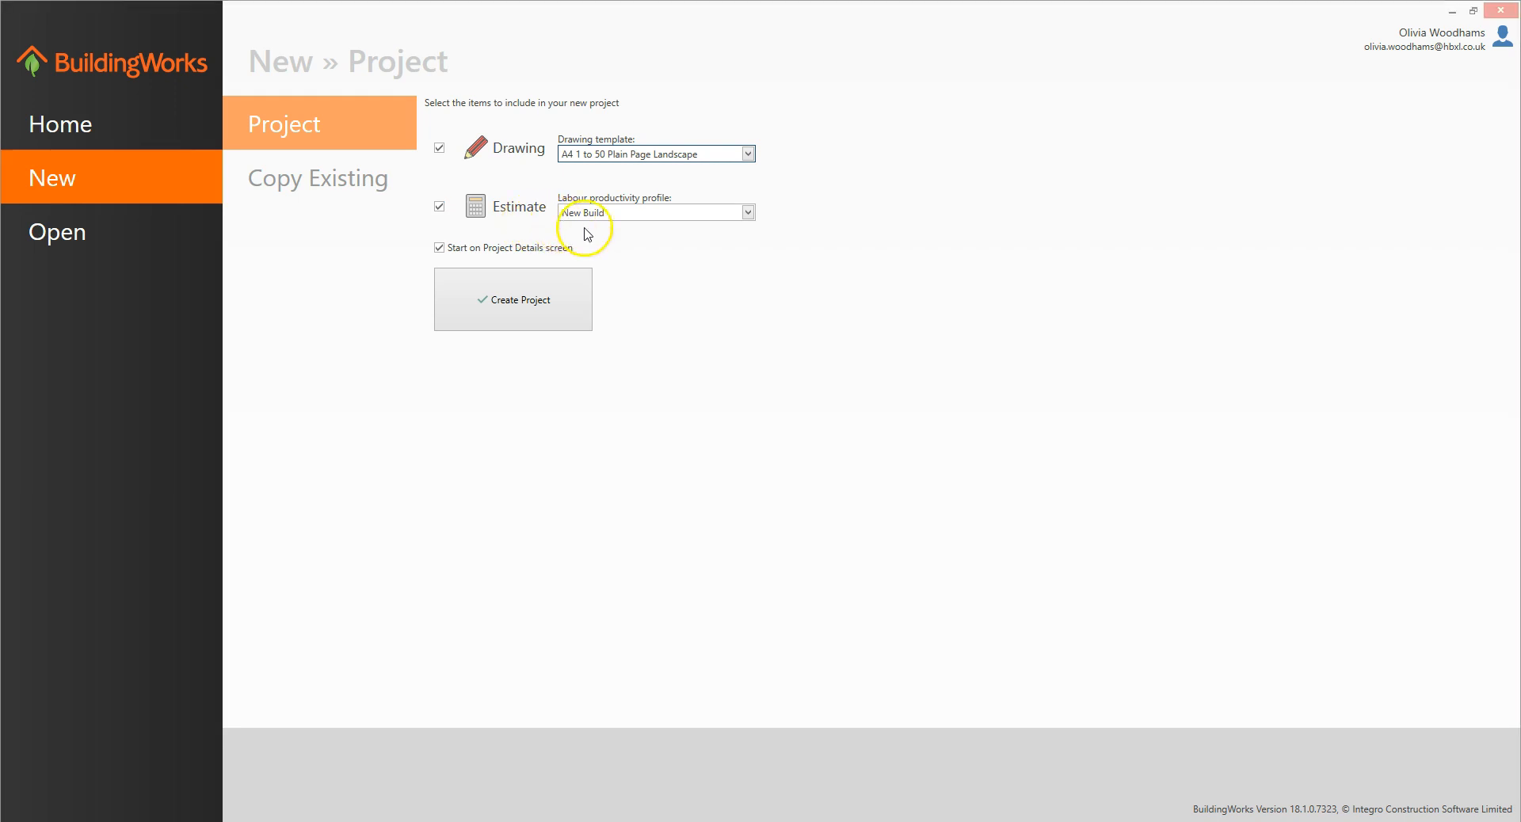
Step: Set the labour productivity profile to Extension and create the project
left_click(747, 214)
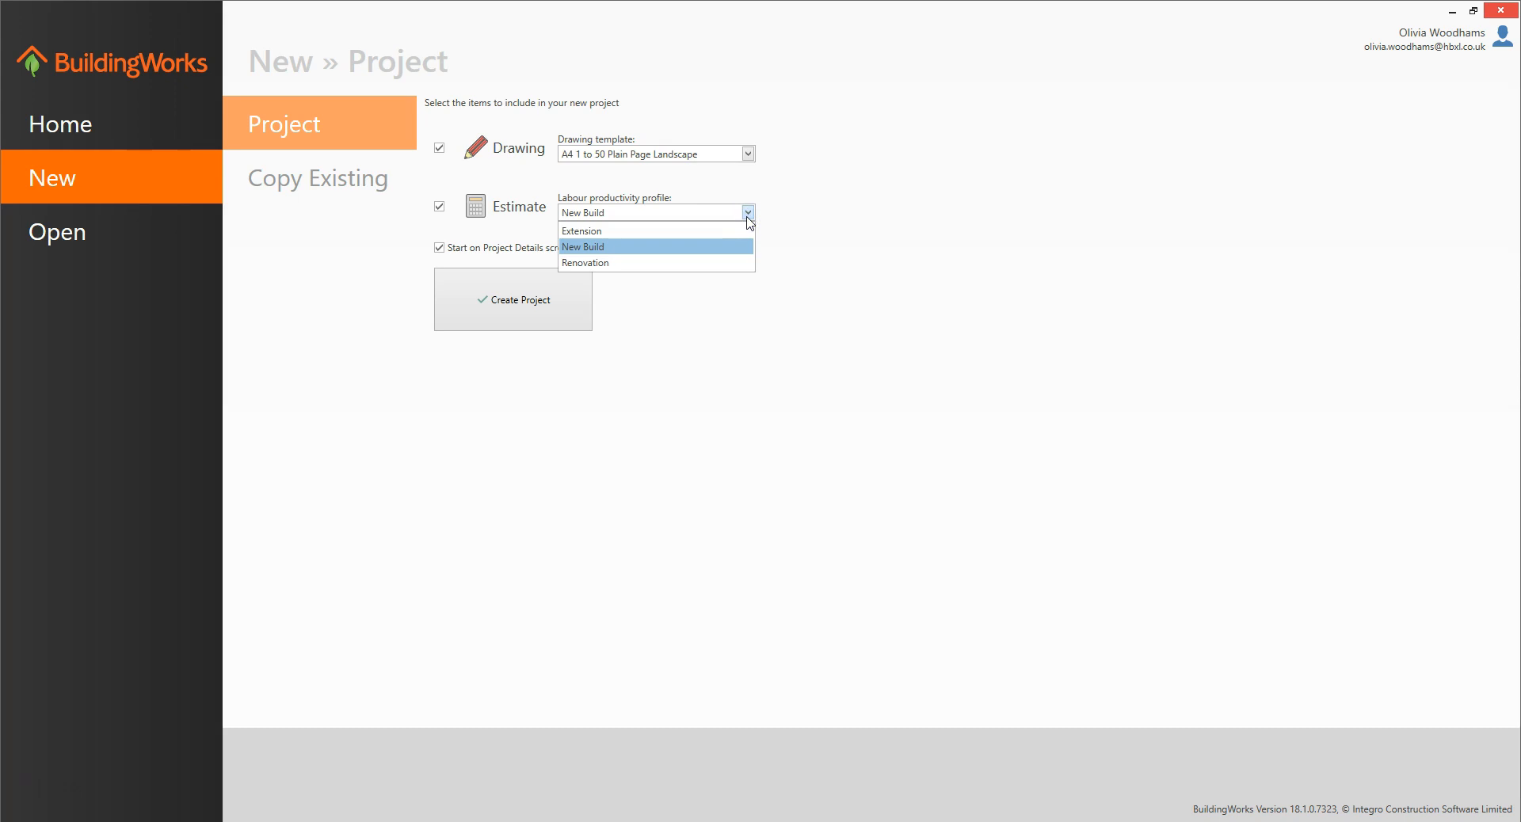
left_click(748, 212)
left_click(716, 231)
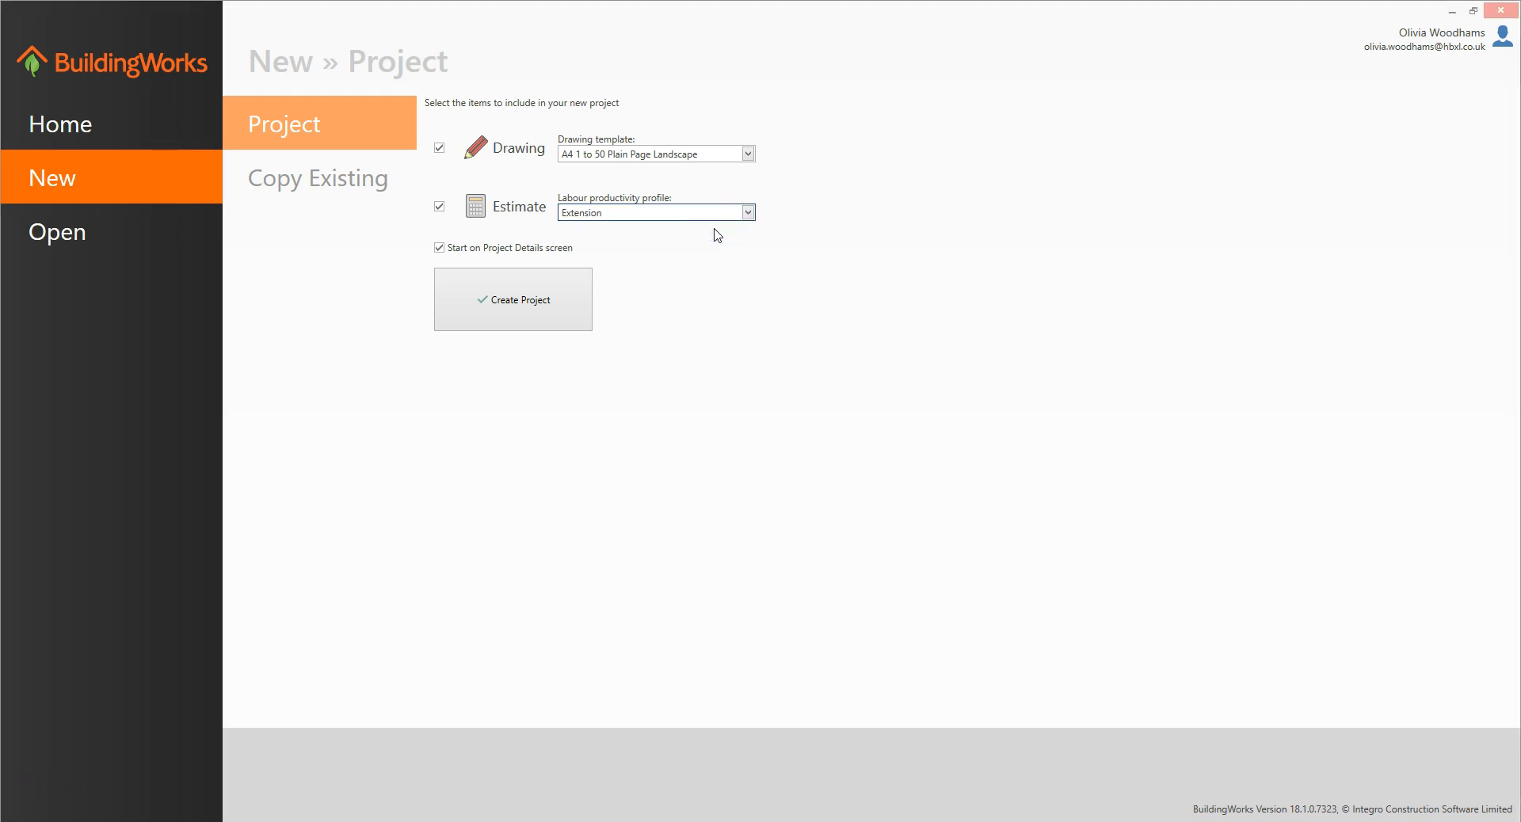
left_click(572, 299)
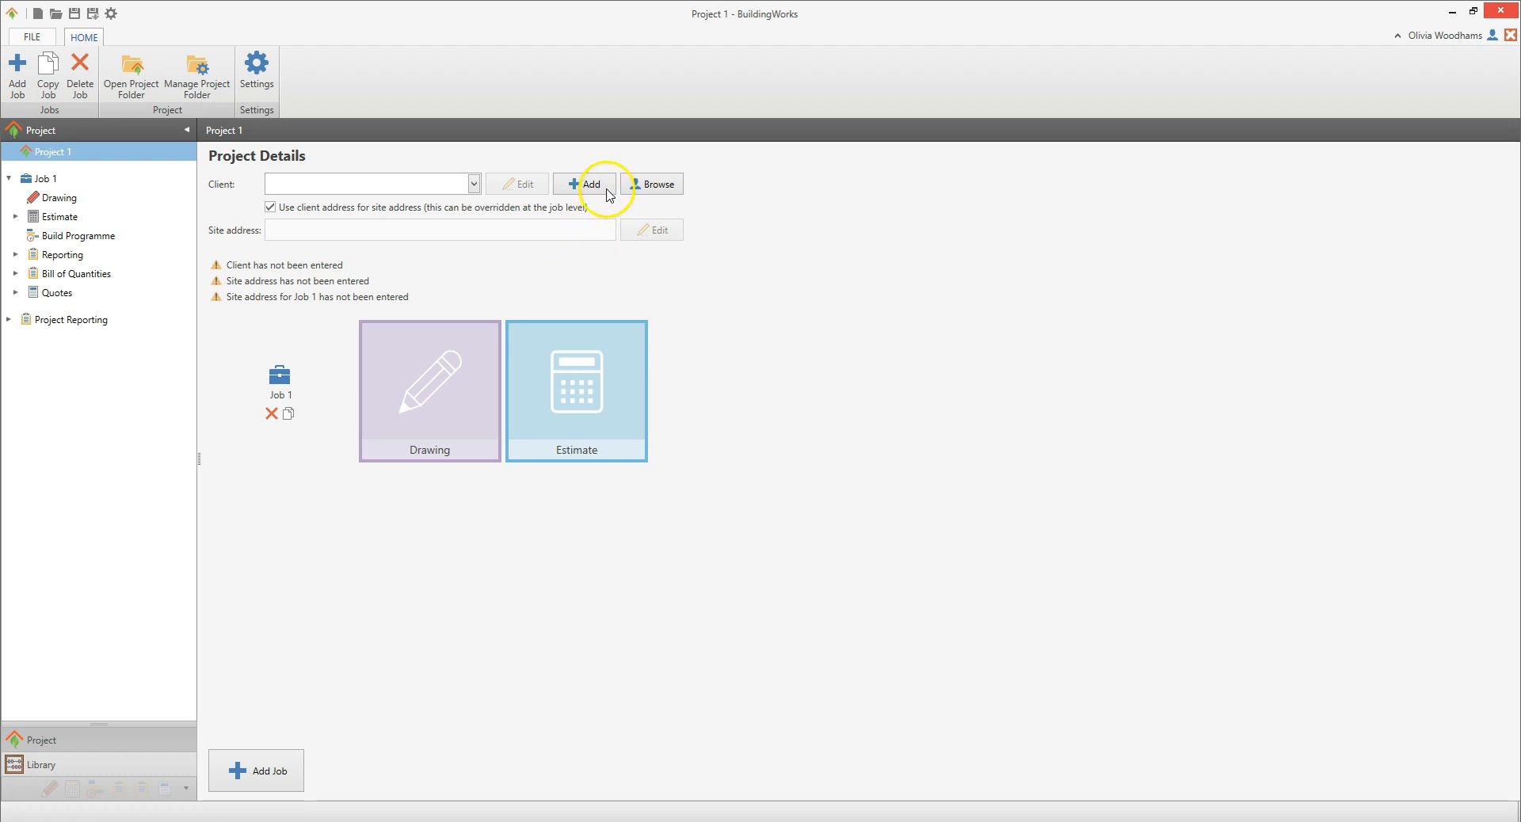
Step: Add a client with the client's name and address to the project, and open the drawing of Job 1
left_click(586, 184)
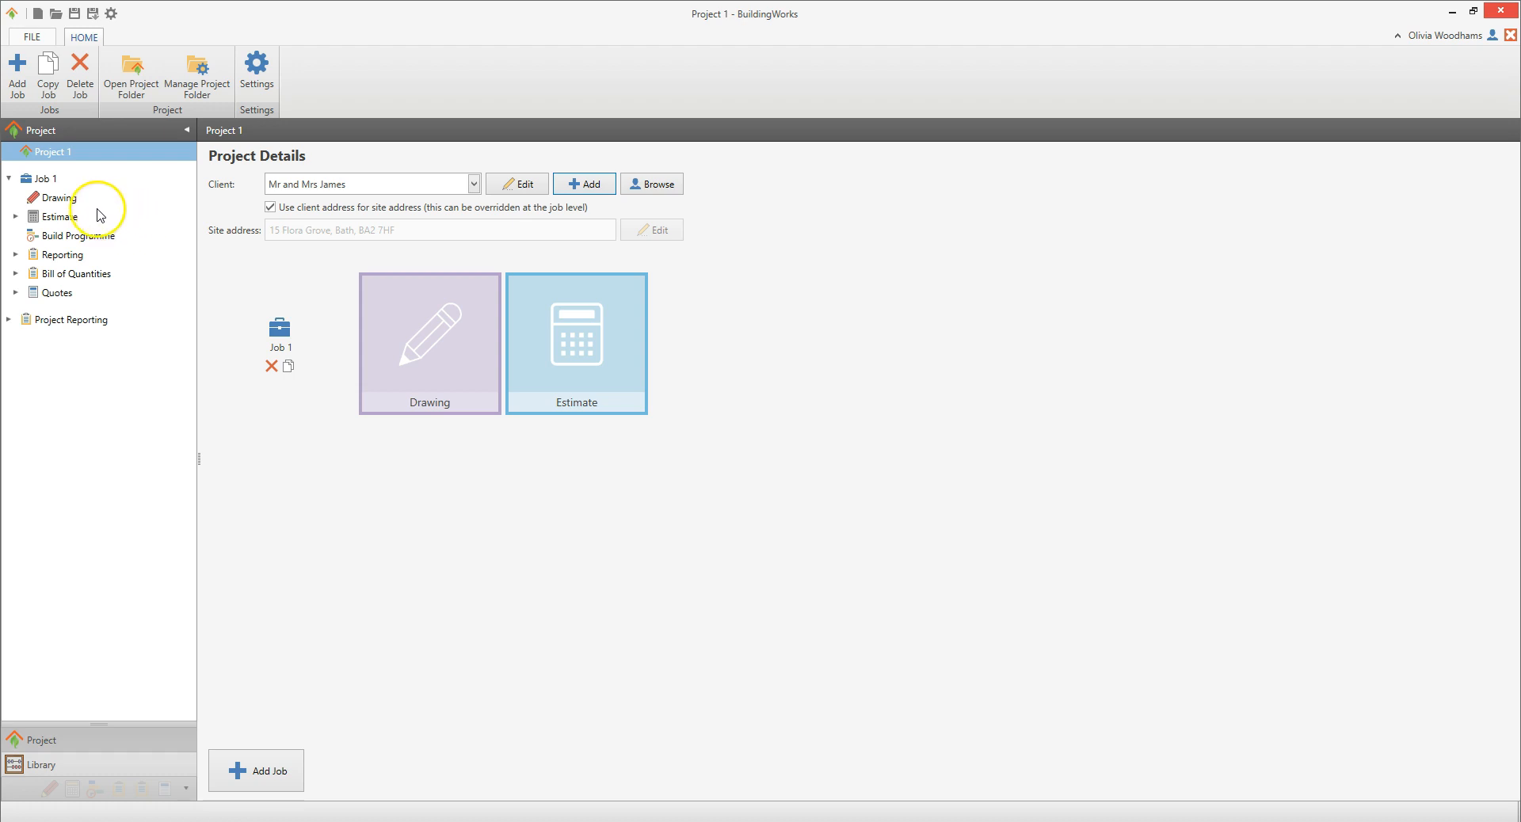
left_click(70, 198)
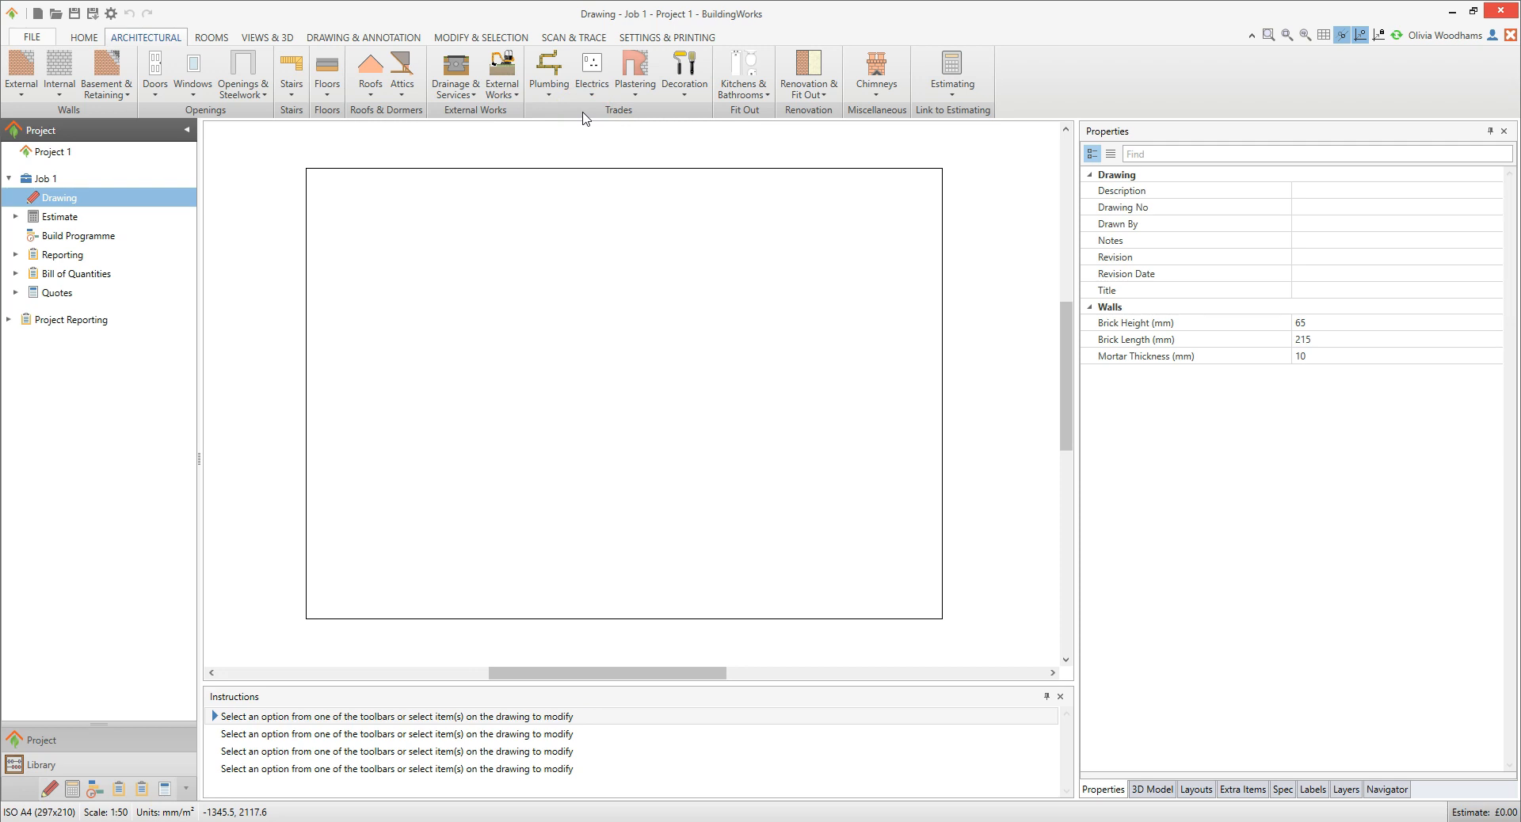
Step: Import page 1 of the Proposed Rear Extension PDF from the Desktop for Scan & Trace, with scan & trace mode enabled
left_click(591, 40)
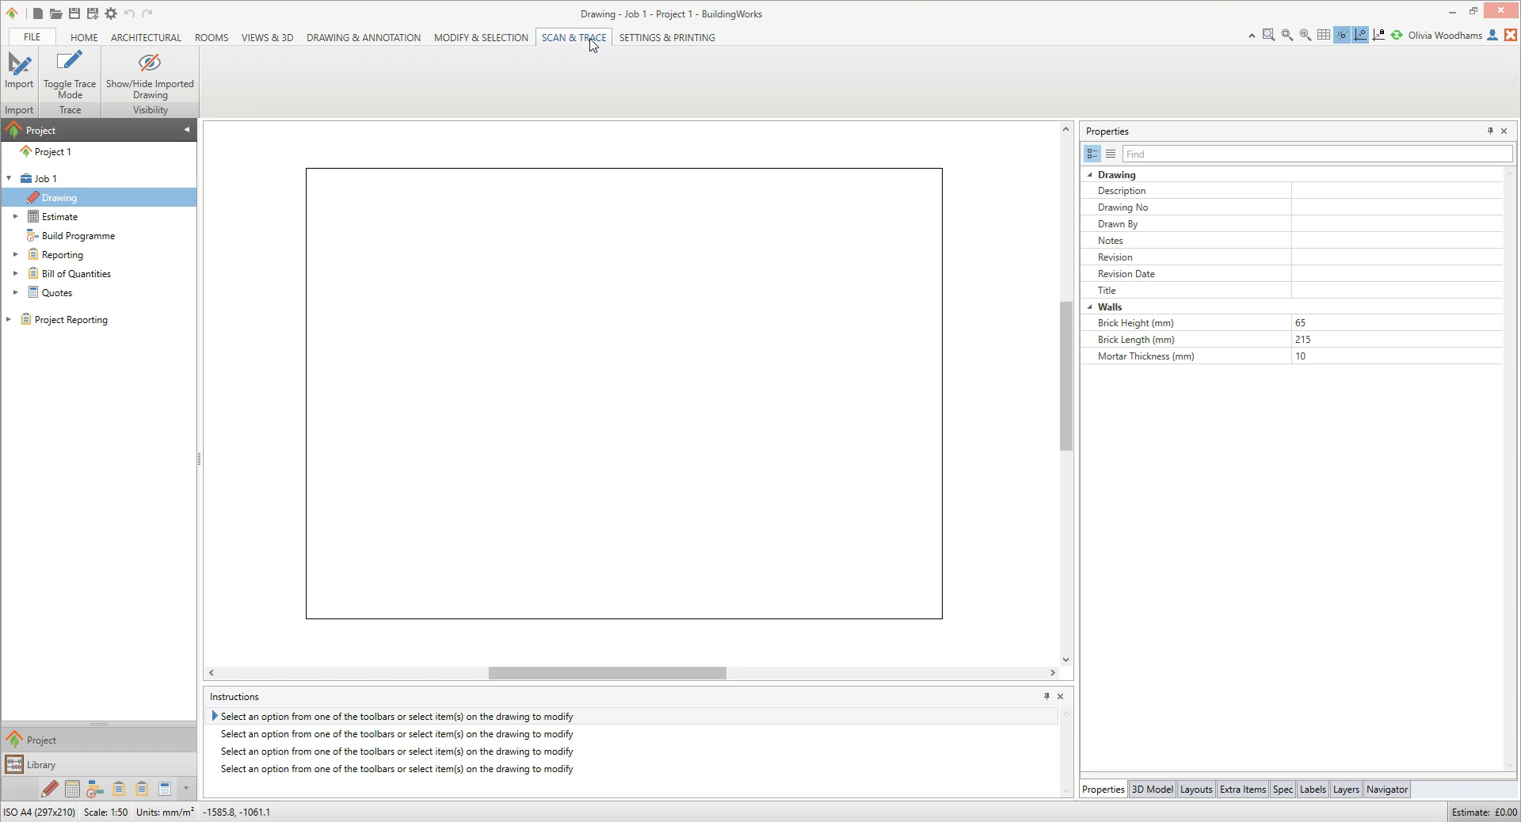
left_click(17, 89)
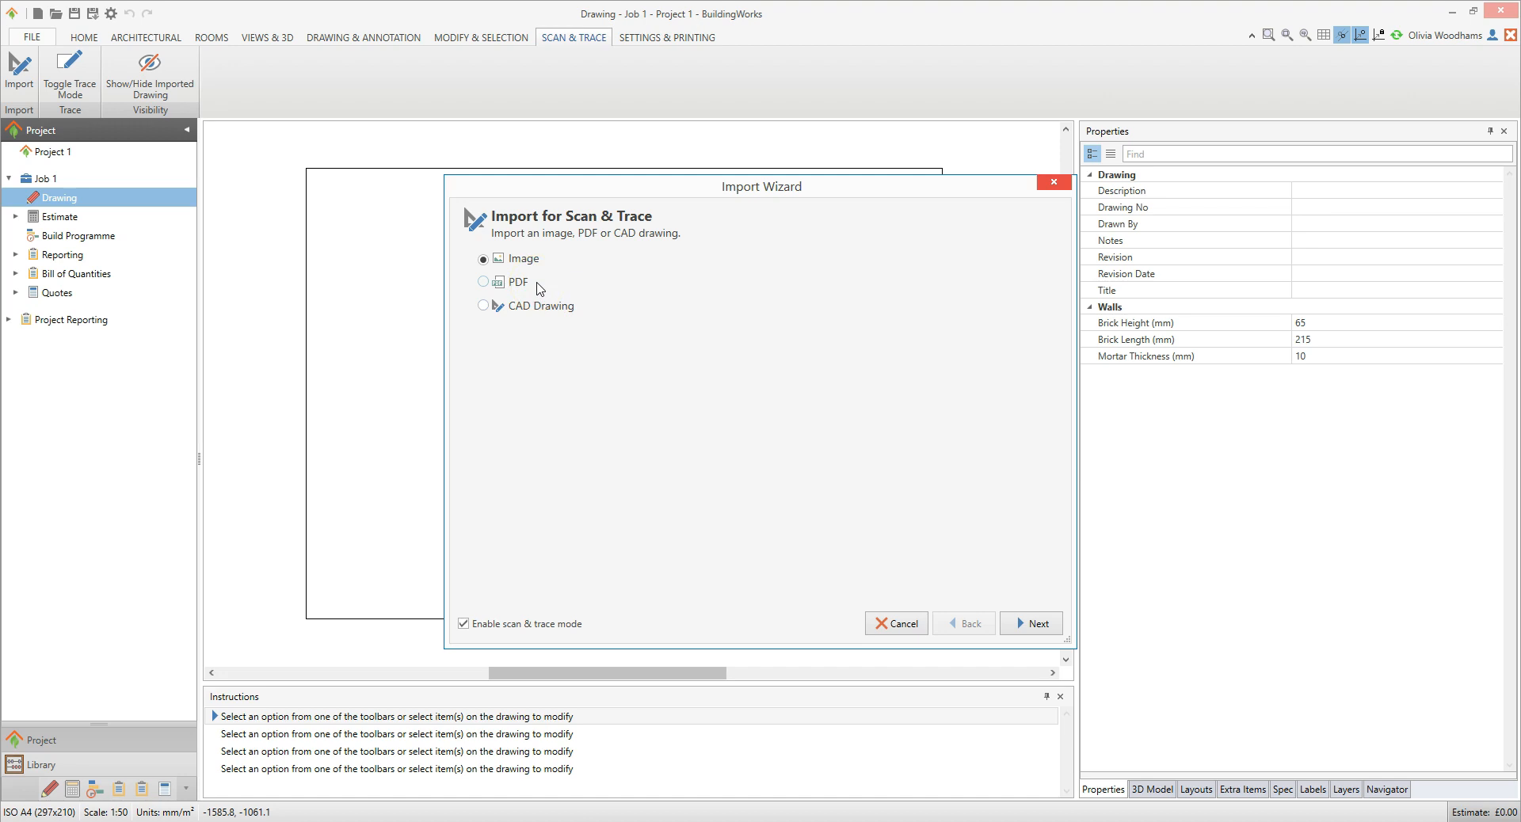
left_click(484, 282)
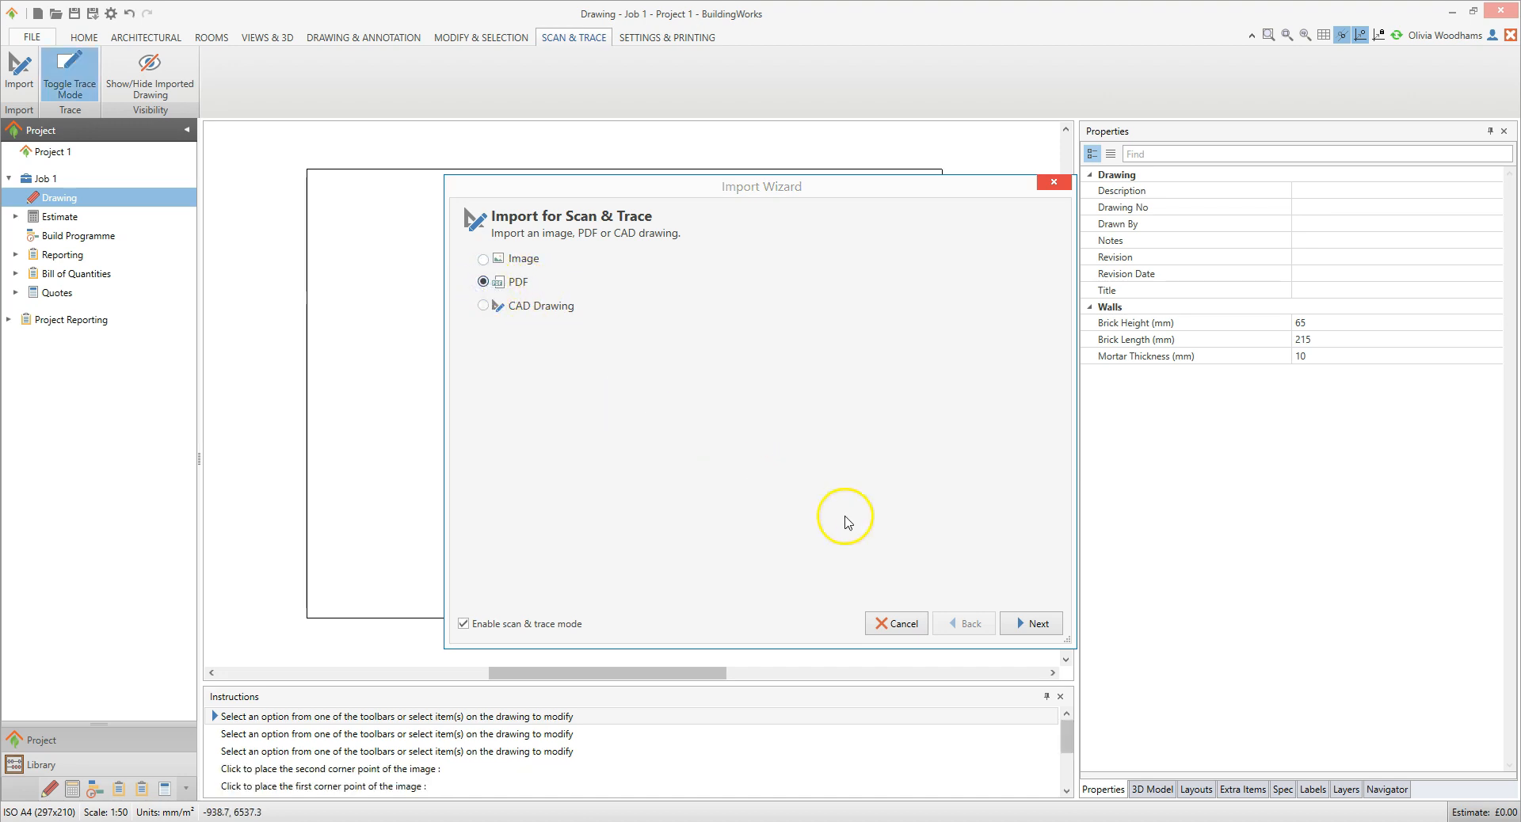
left_click(1054, 627)
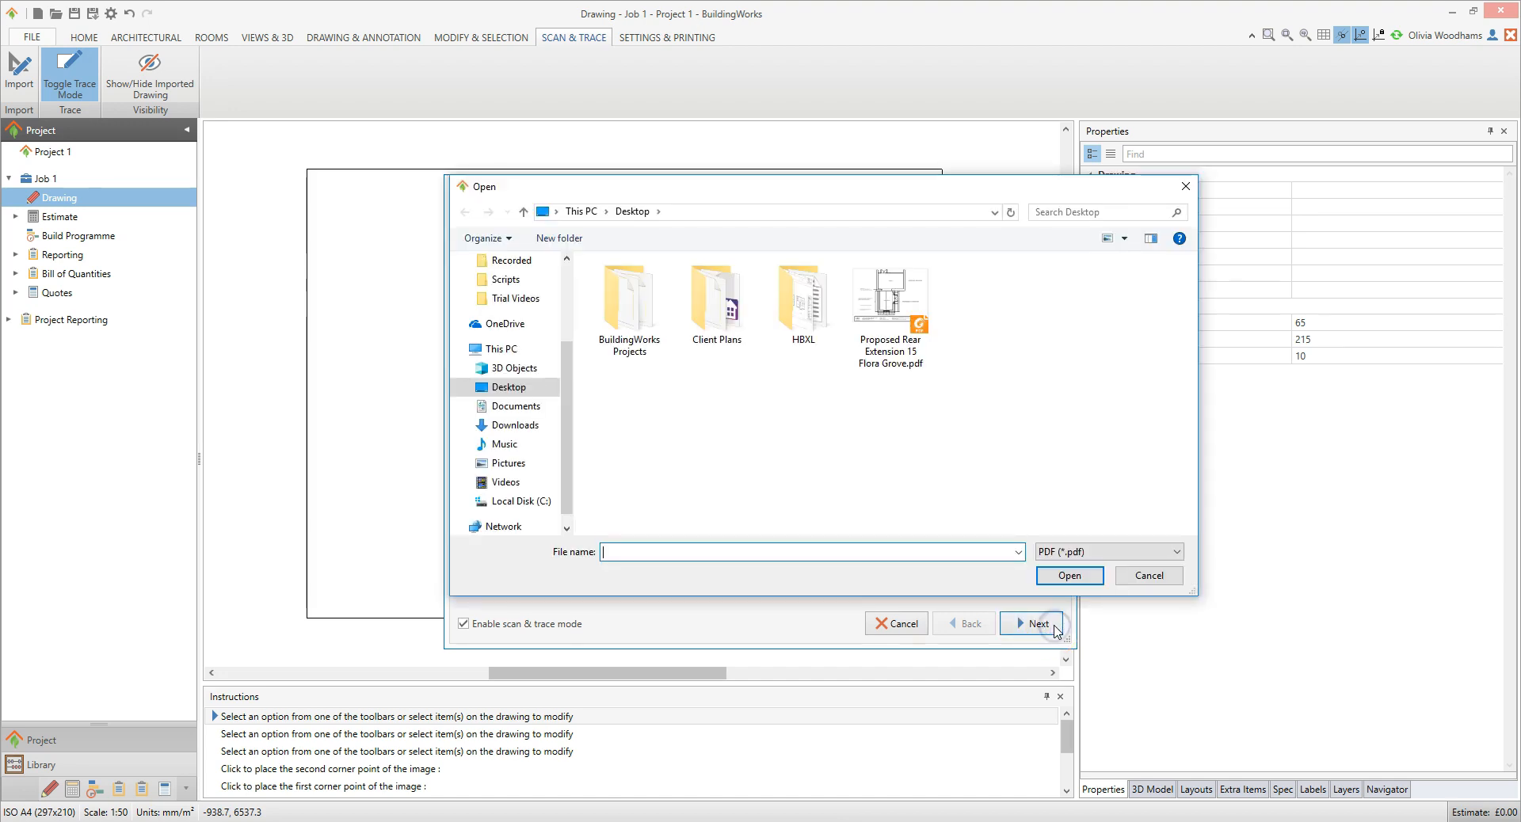
left_click(898, 309)
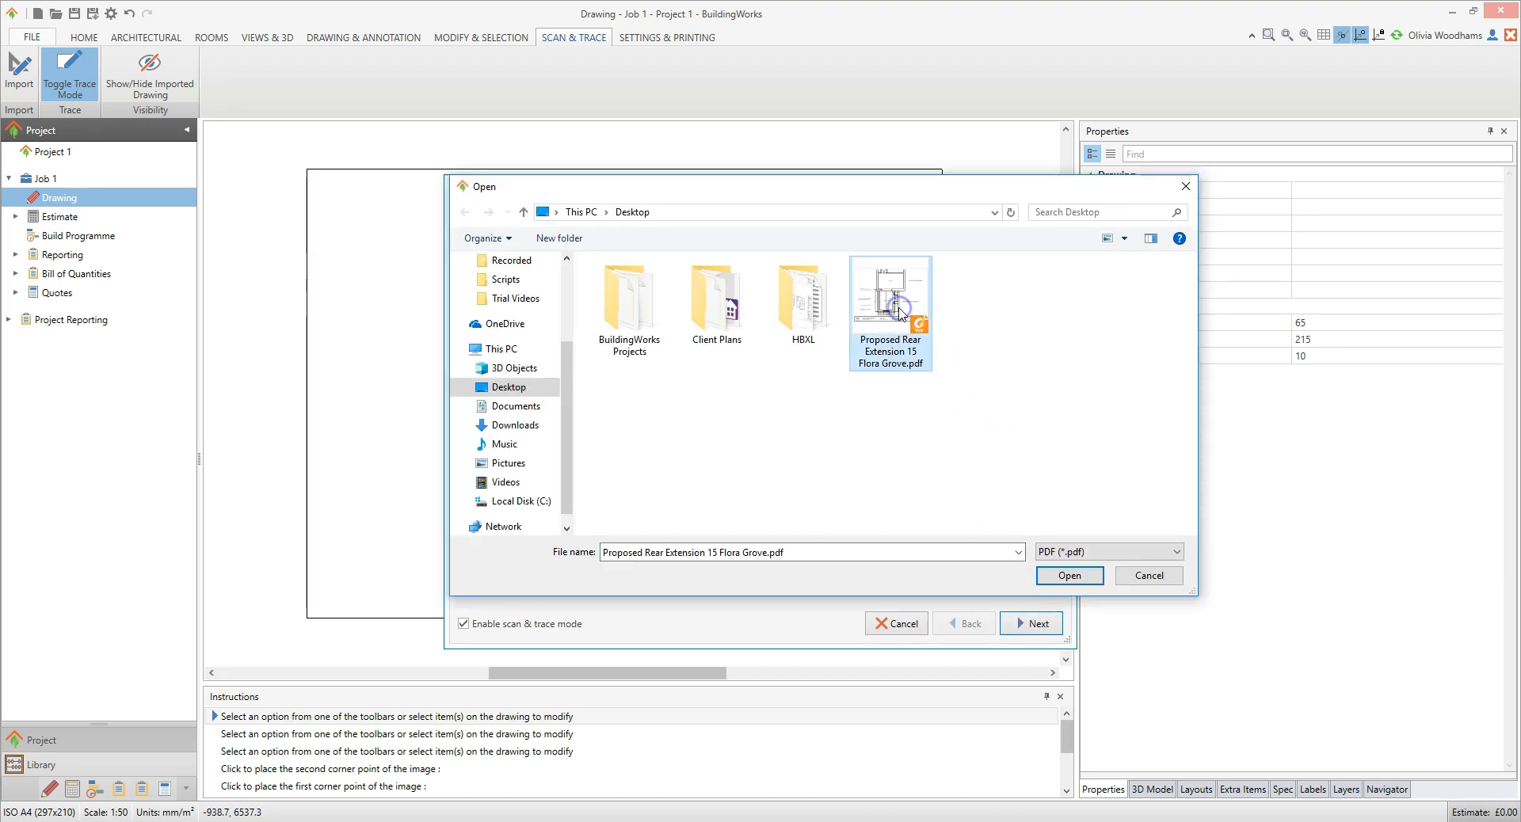
left_click(1095, 577)
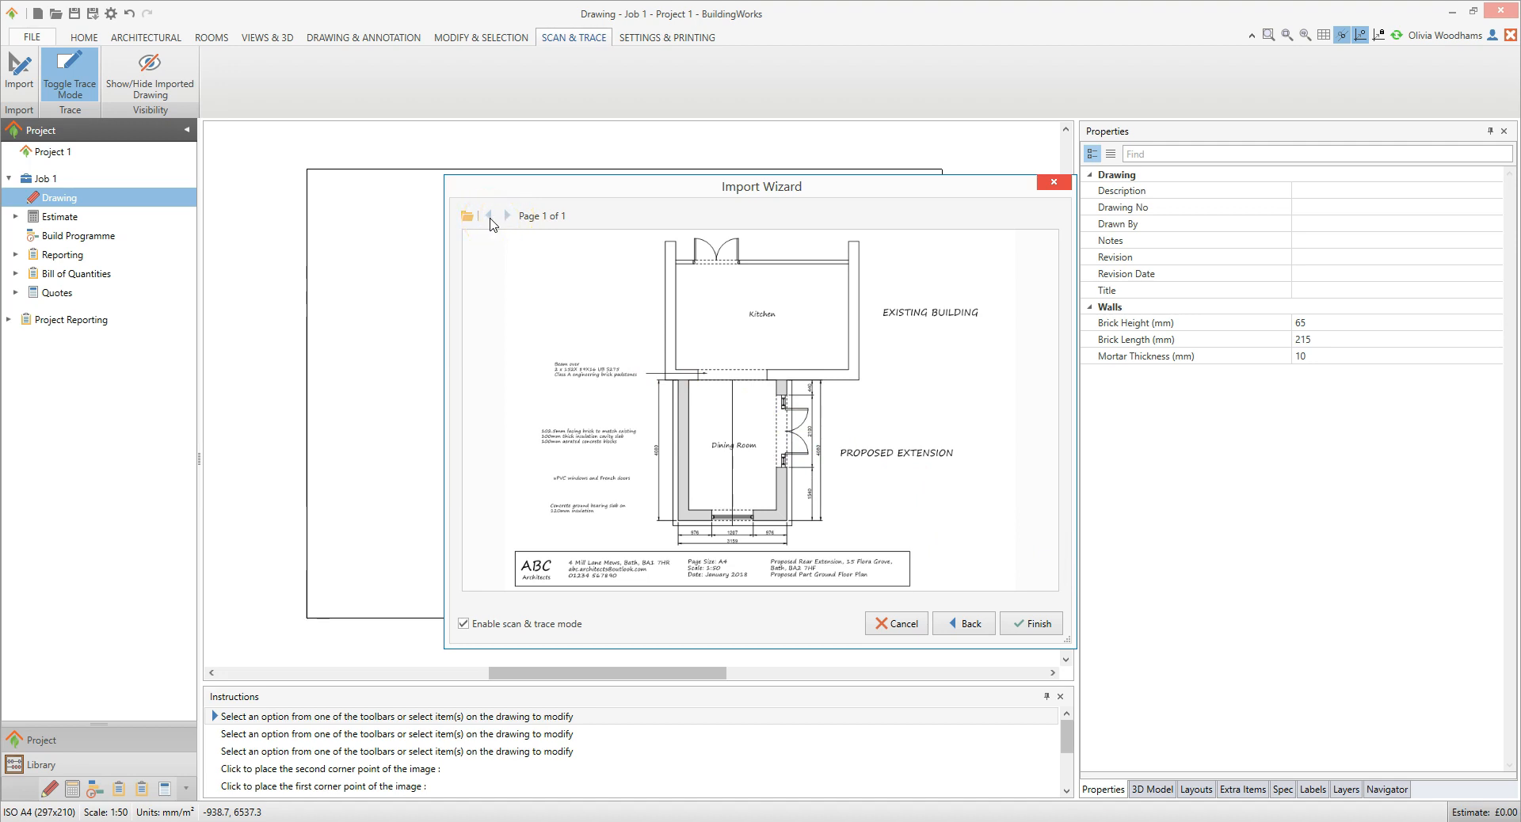
left_click(1053, 627)
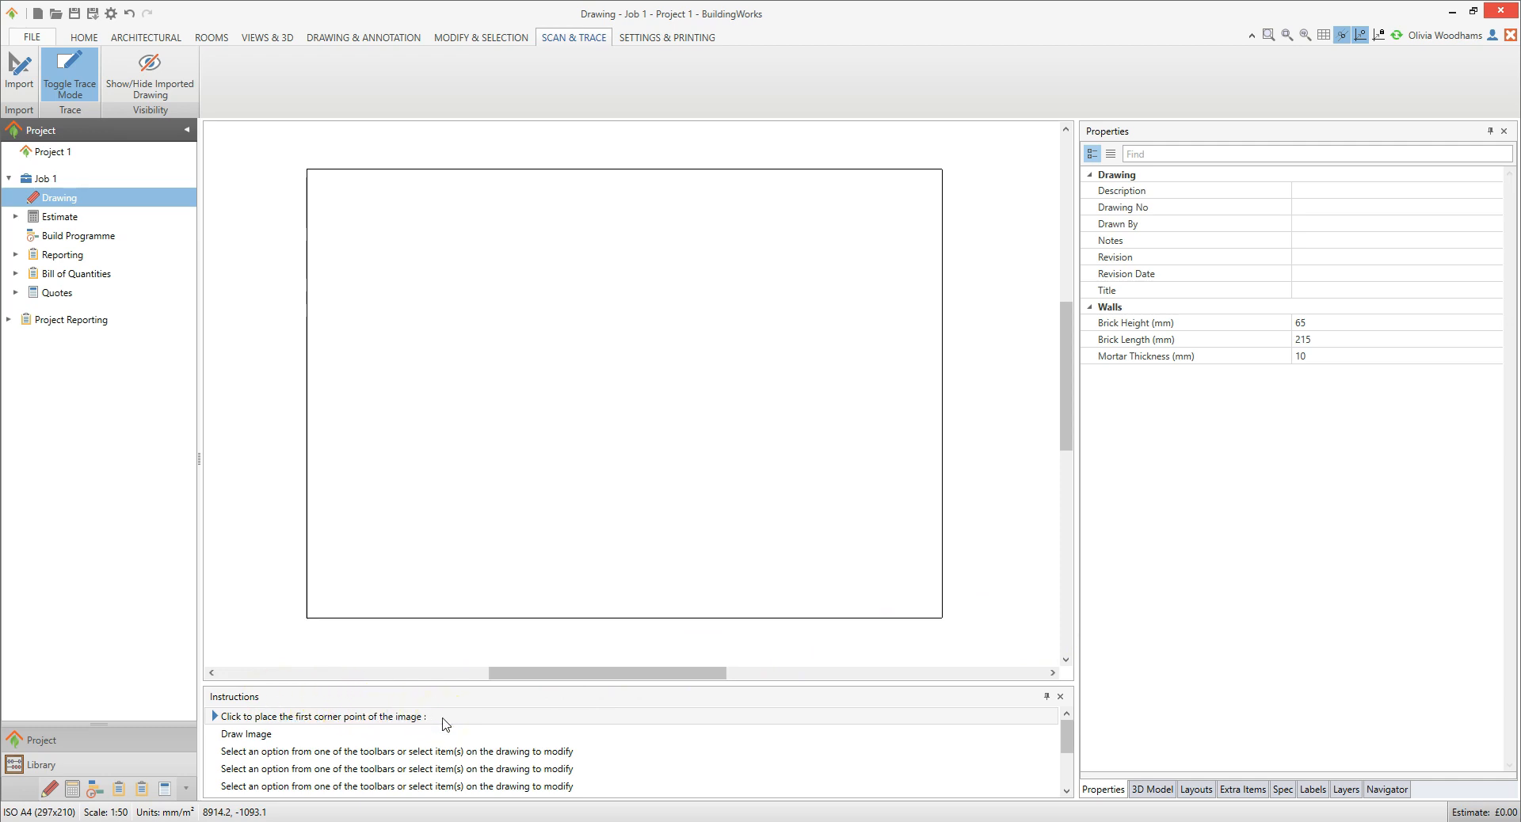
Step: Place the imported plan over the whole drawing page, from its lower-left corner to its upper-right corner
left_click(309, 619)
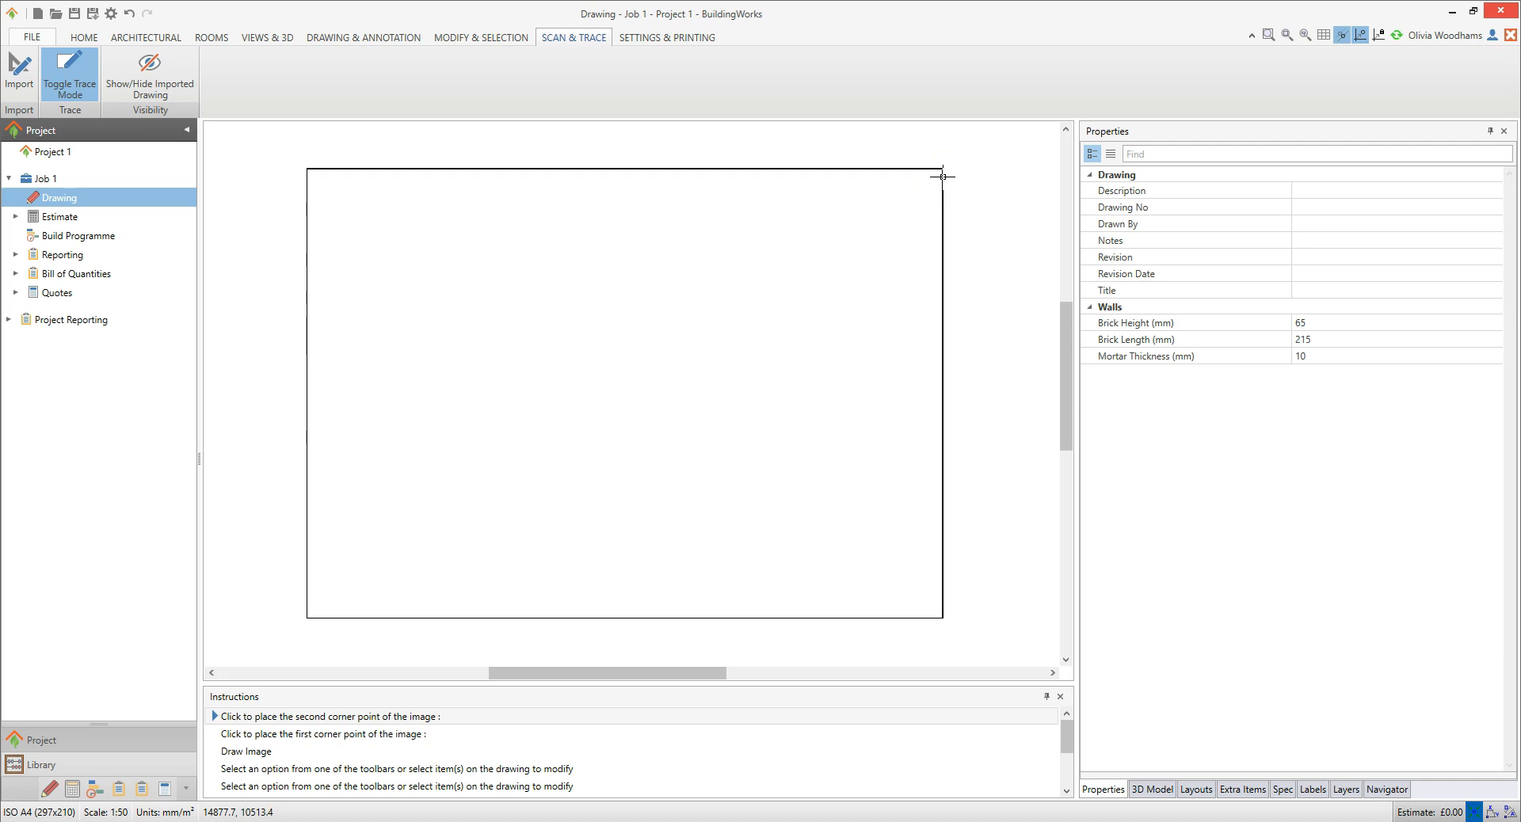
scroll(943, 176, "up", 3)
scroll(939, 155, "up", 2)
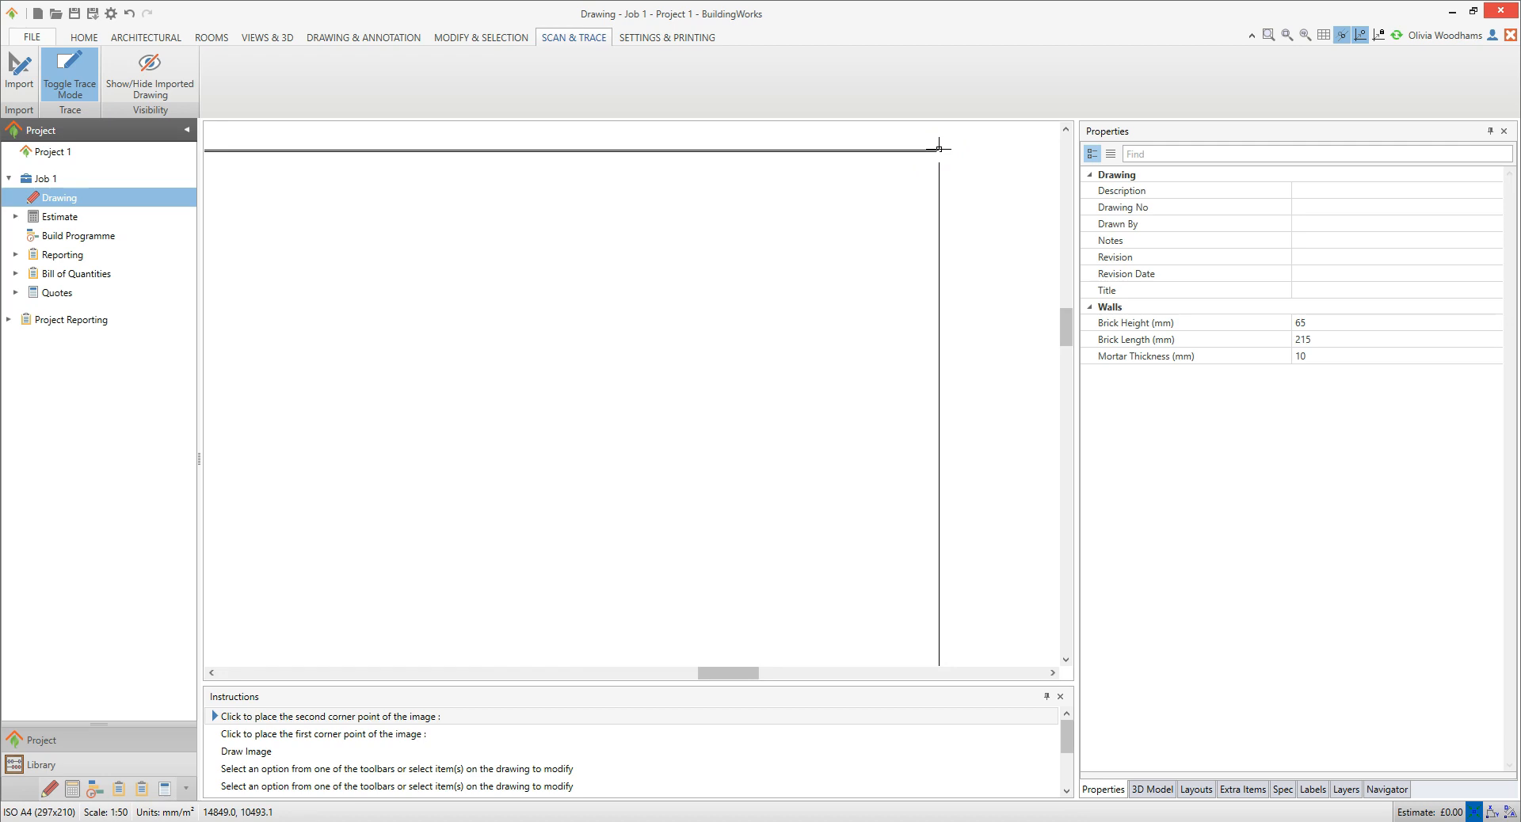
left_click(939, 148)
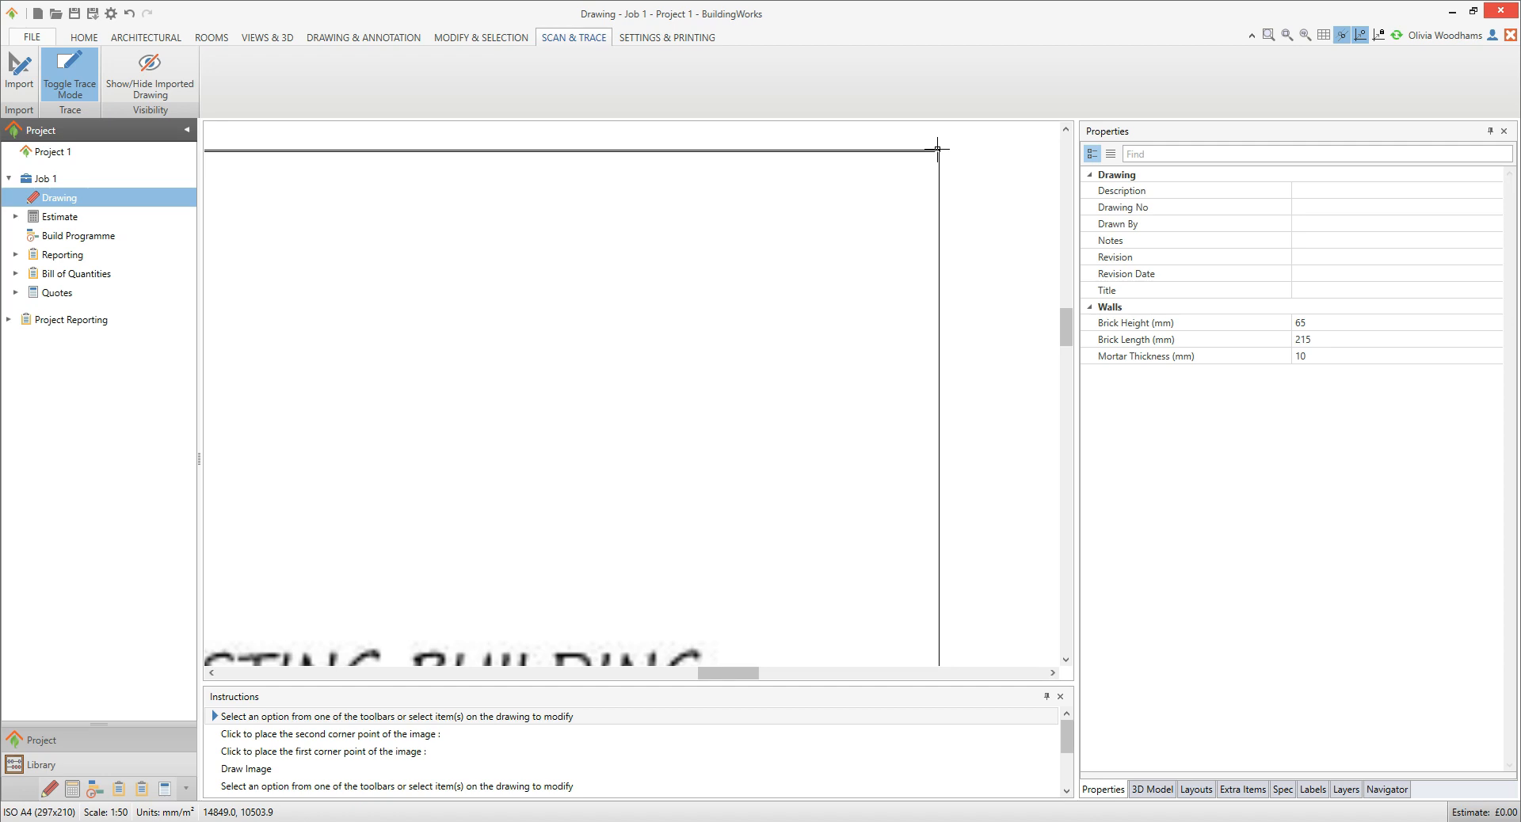
scroll(937, 149, "down", 5)
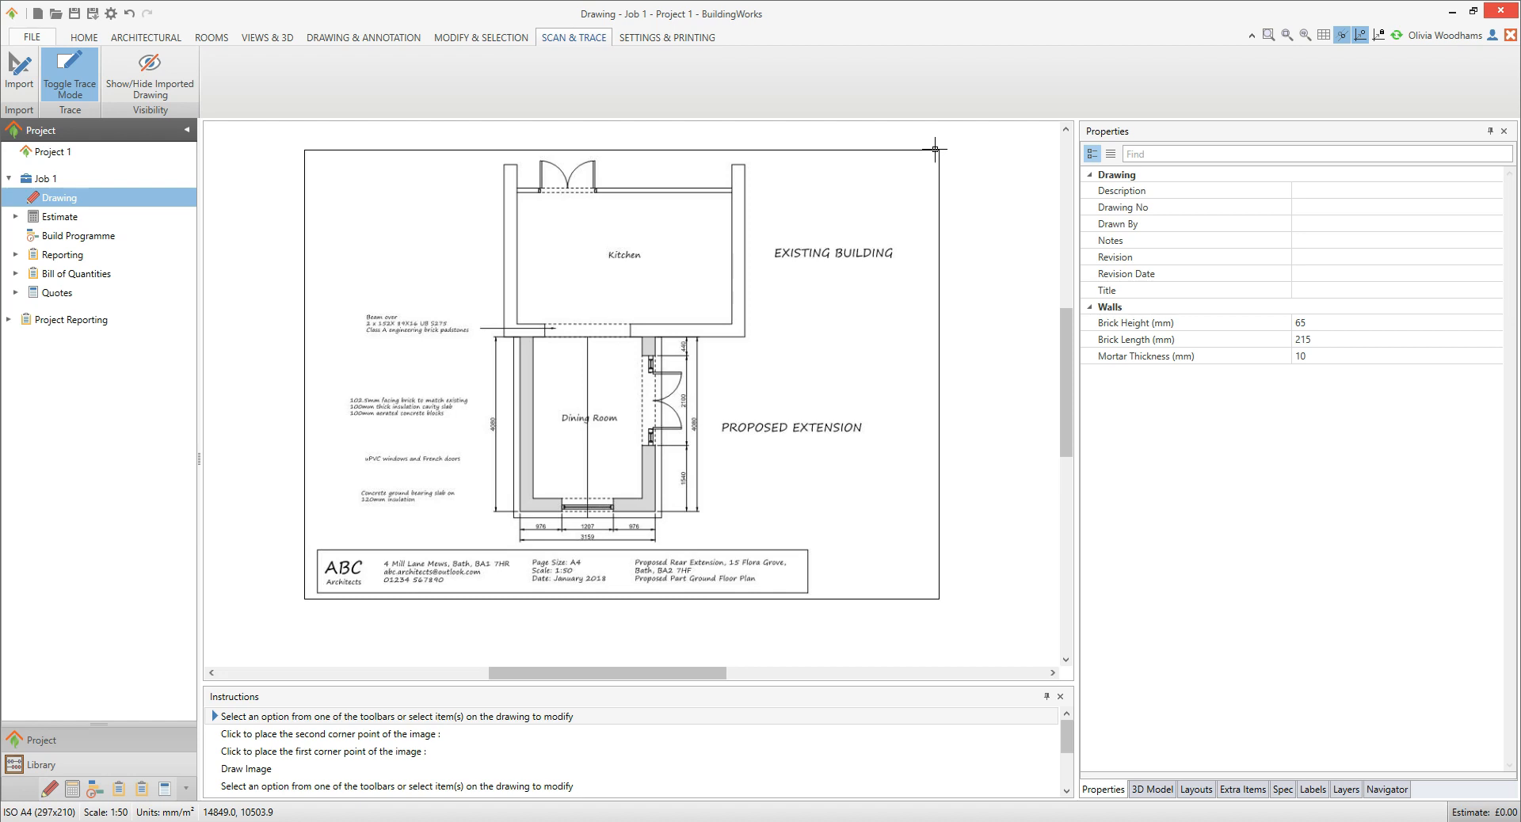
Step: Hide the imported plan and show it again
left_click(79, 73)
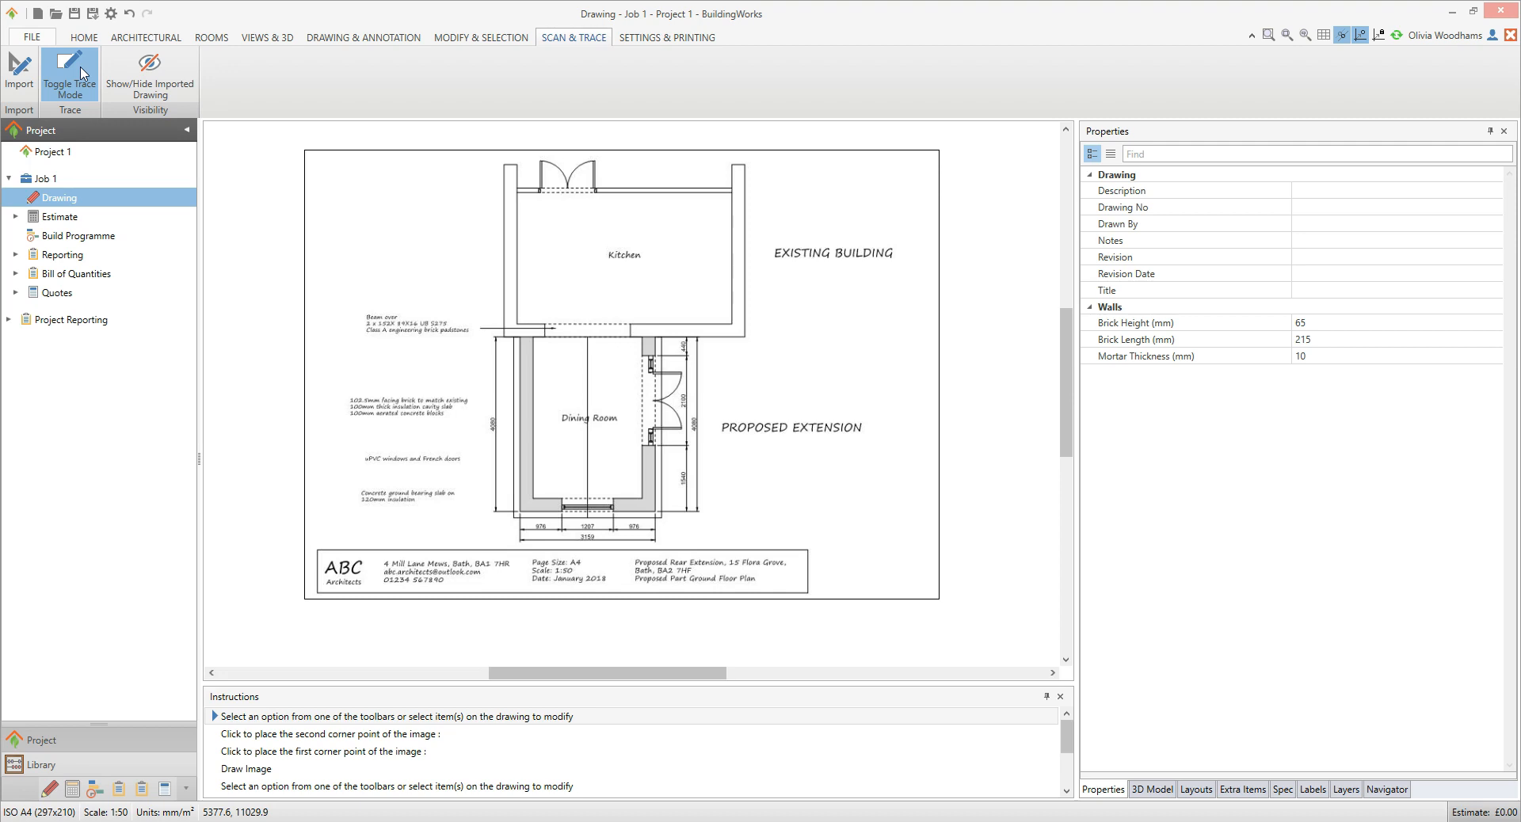
left_click(185, 94)
left_click(184, 94)
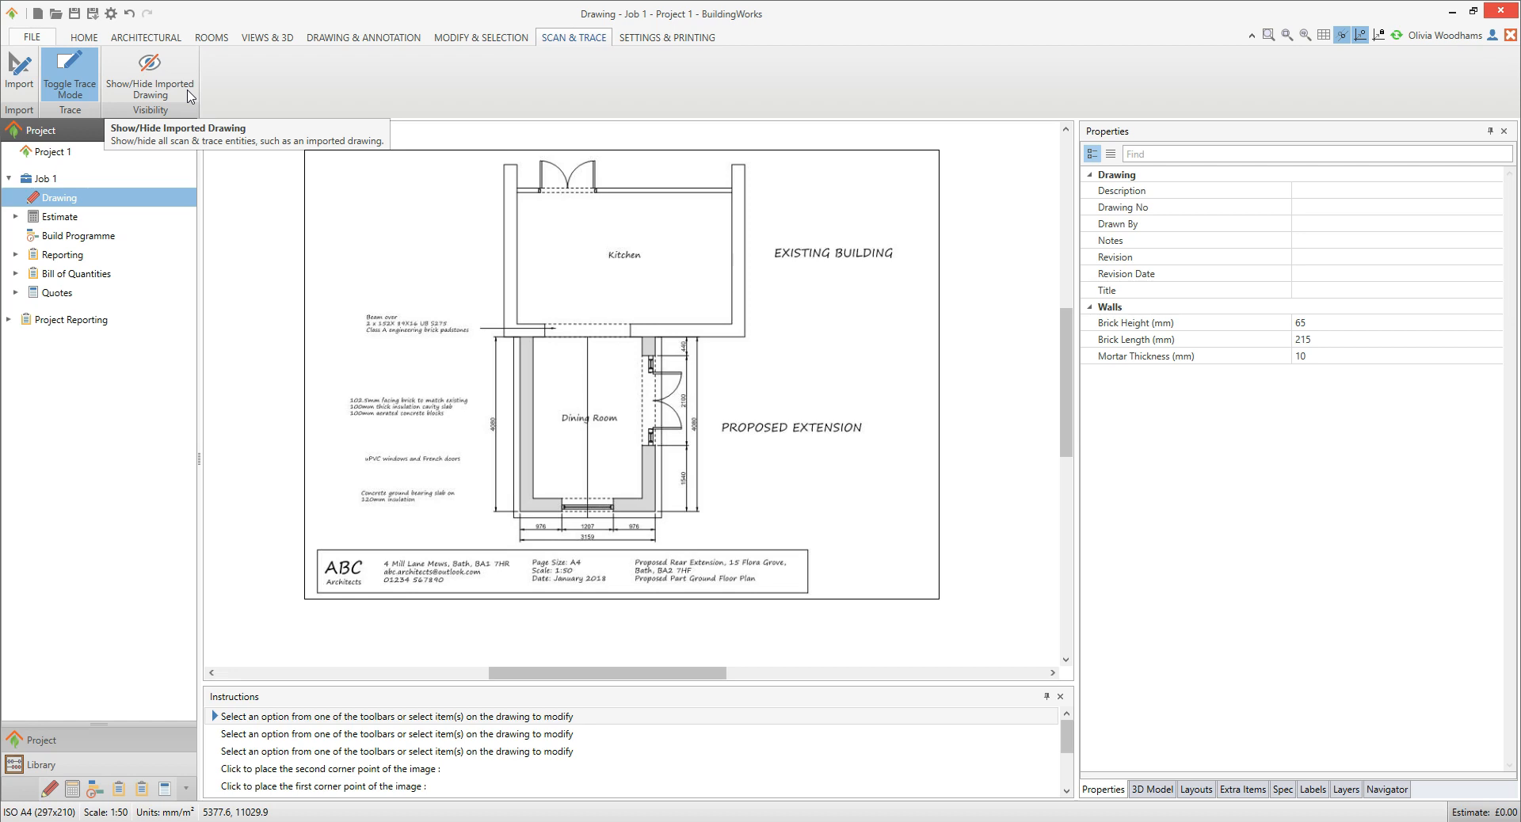
Step: Draw a vertical construction line along the outer face of the existing building's left wall
left_click(328, 41)
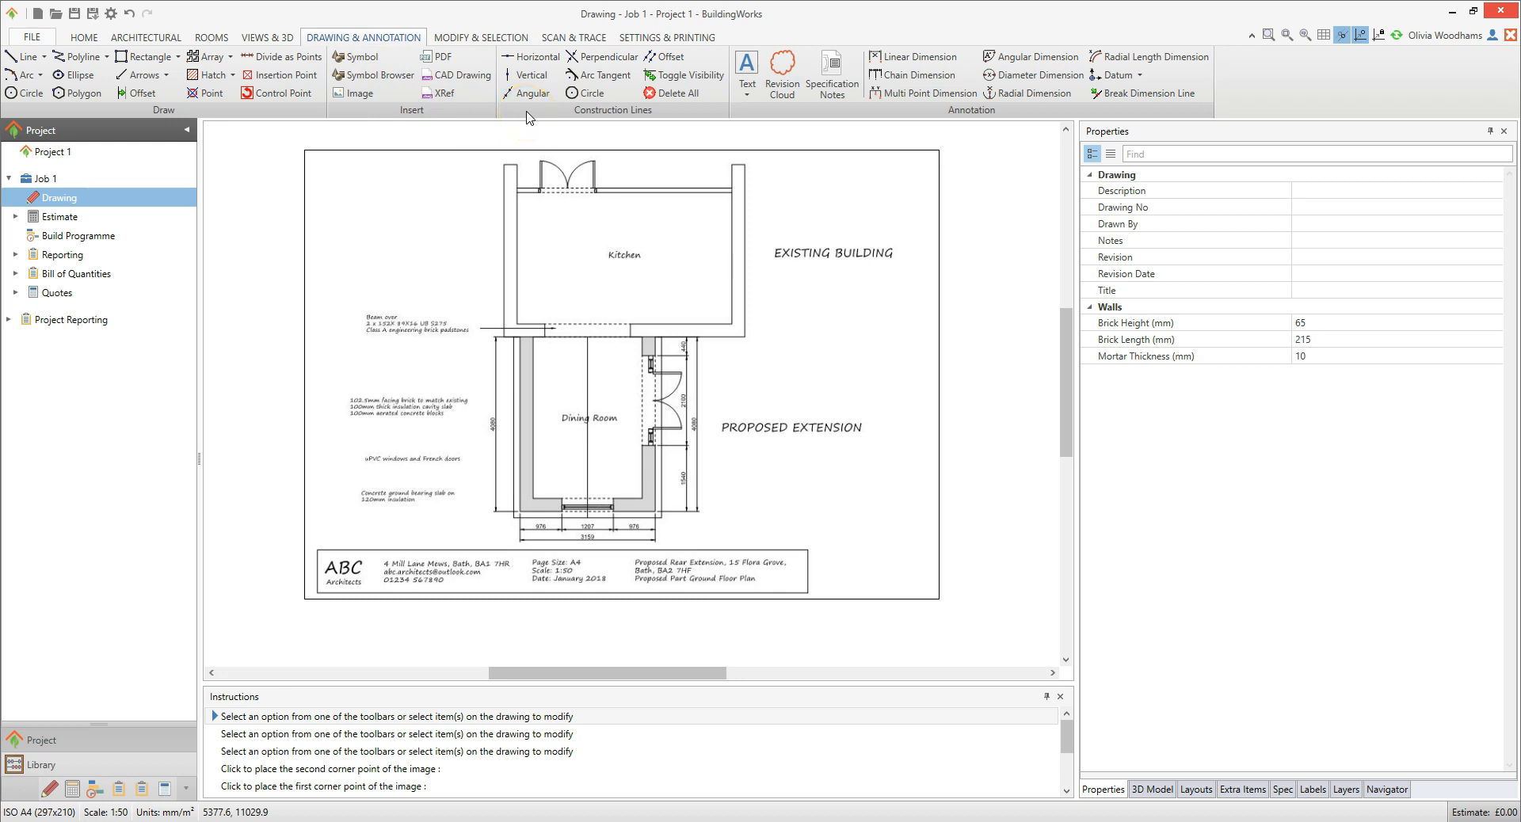
left_click(546, 78)
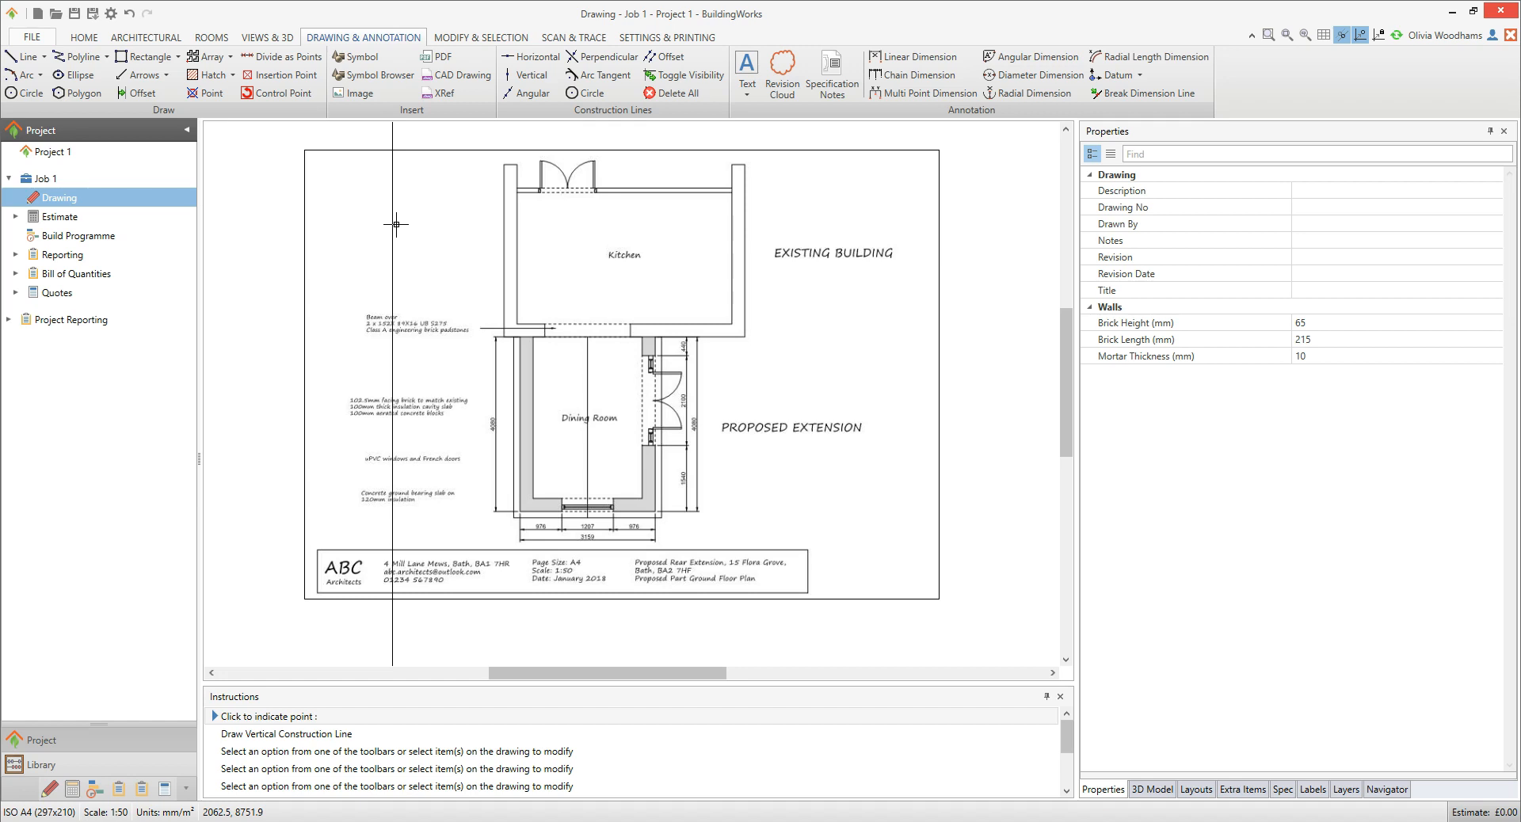
left_click(504, 223)
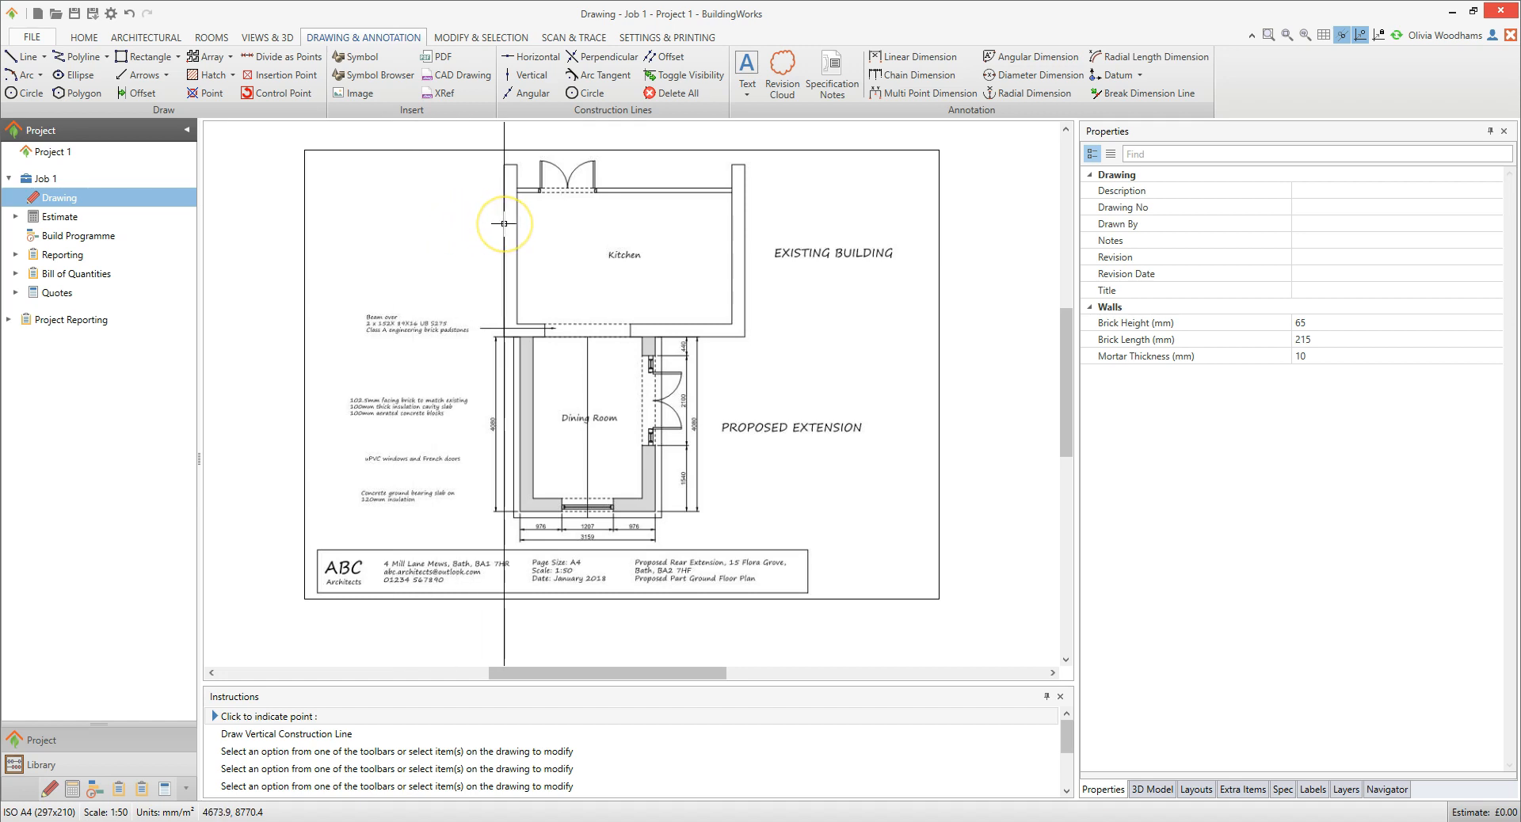
scroll(504, 224, "up", 5)
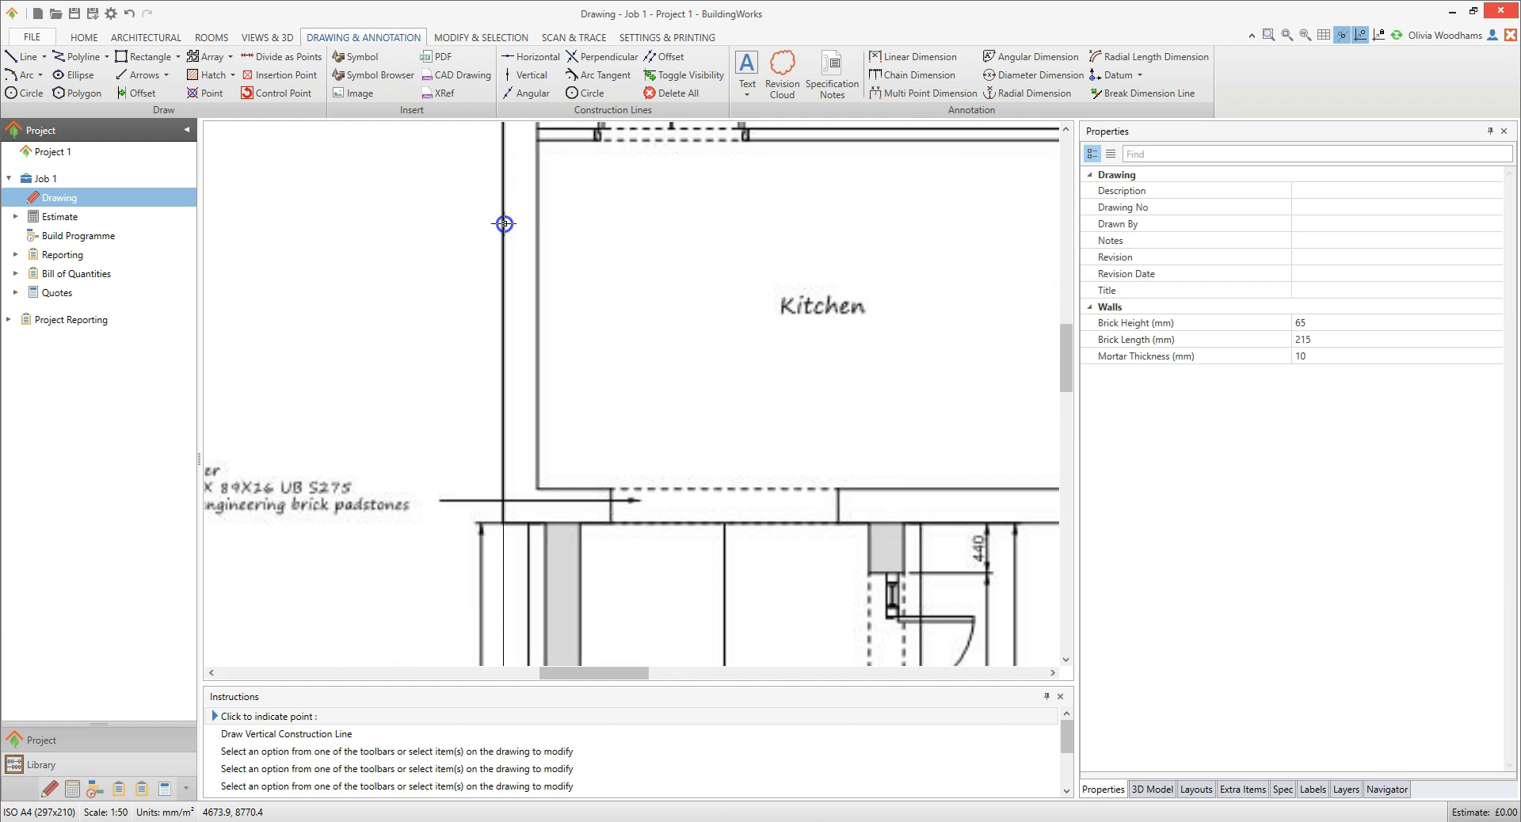
left_click(504, 223)
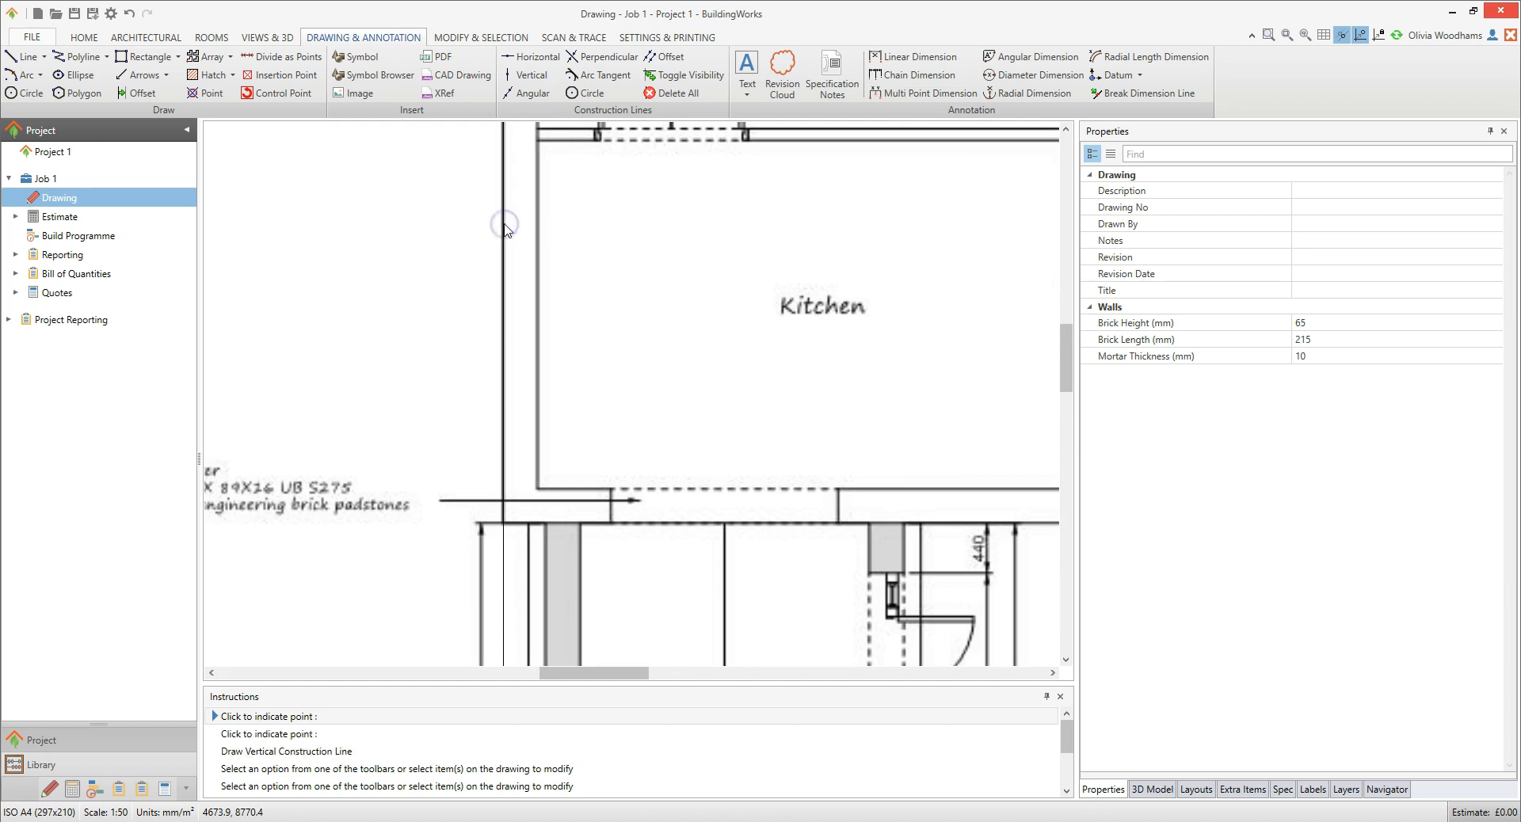
left_click(442, 236)
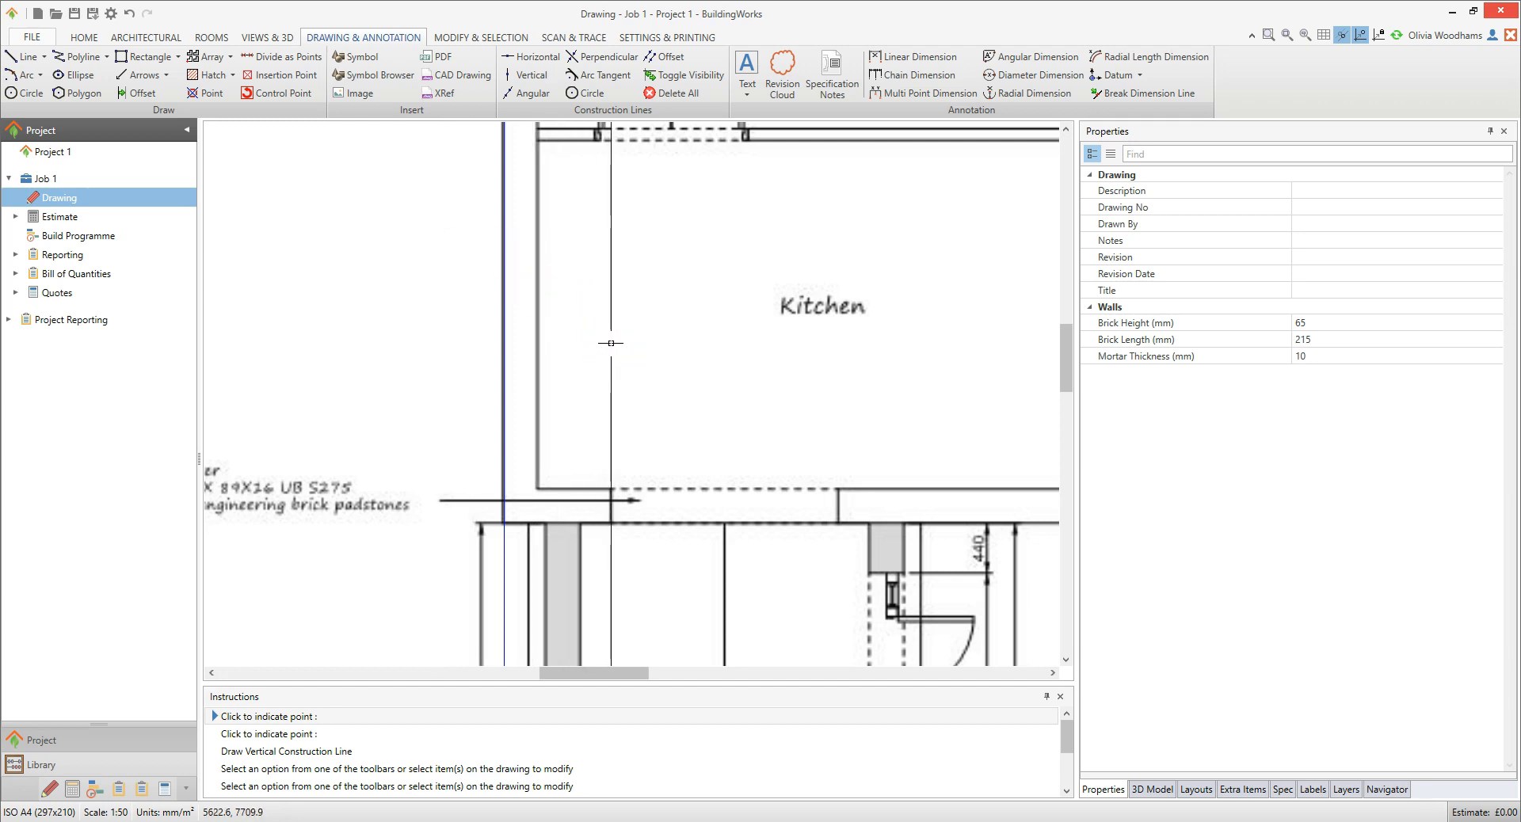
Step: Draw vertical construction lines along the outer faces of the extension's left and right walls and the existing building's right wall
left_click(610, 343)
middle_click_drag(611, 344, 489, 249)
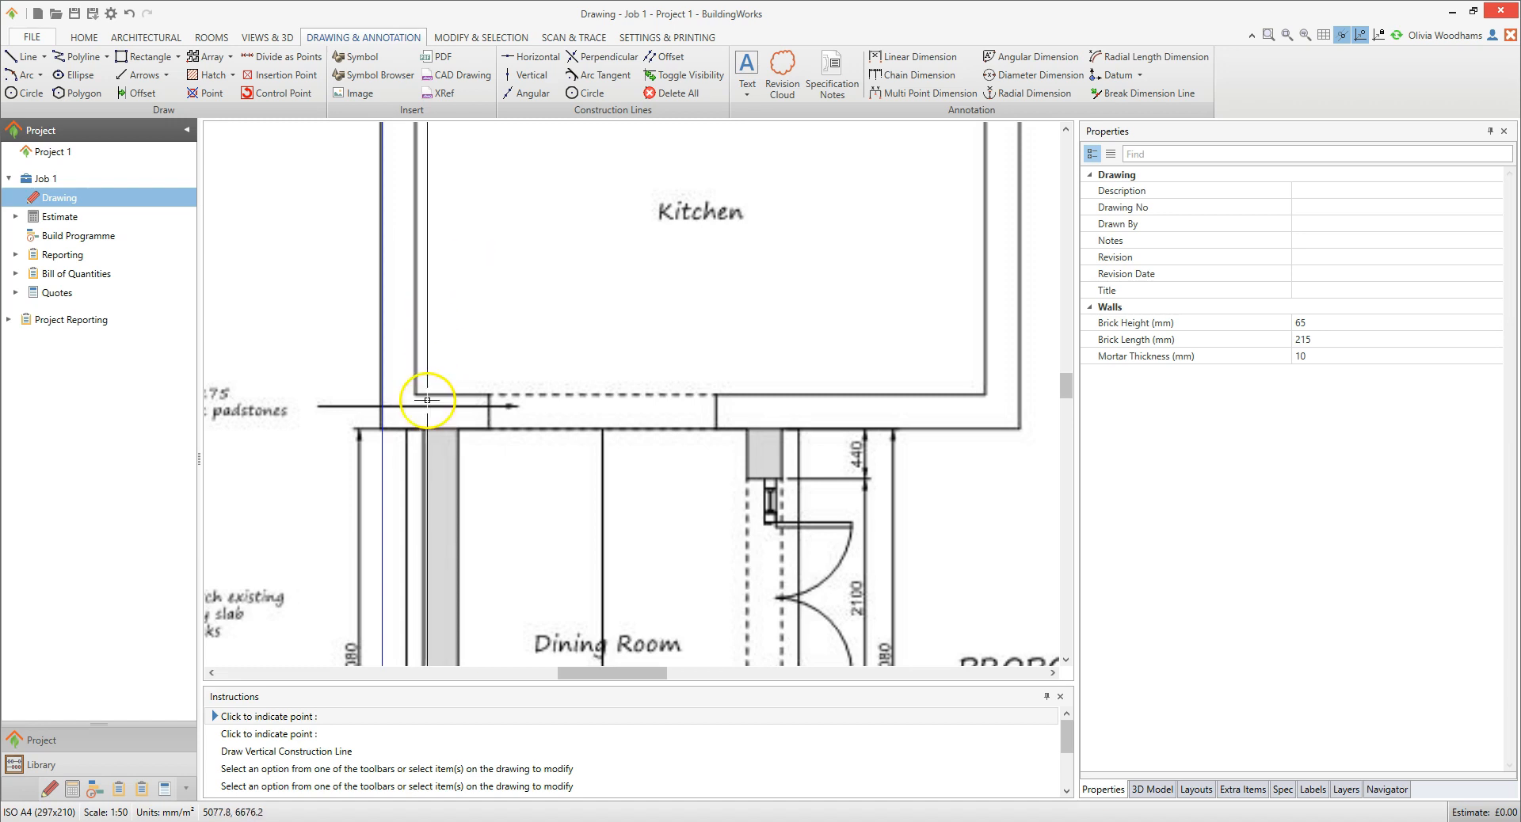
left_click(424, 460)
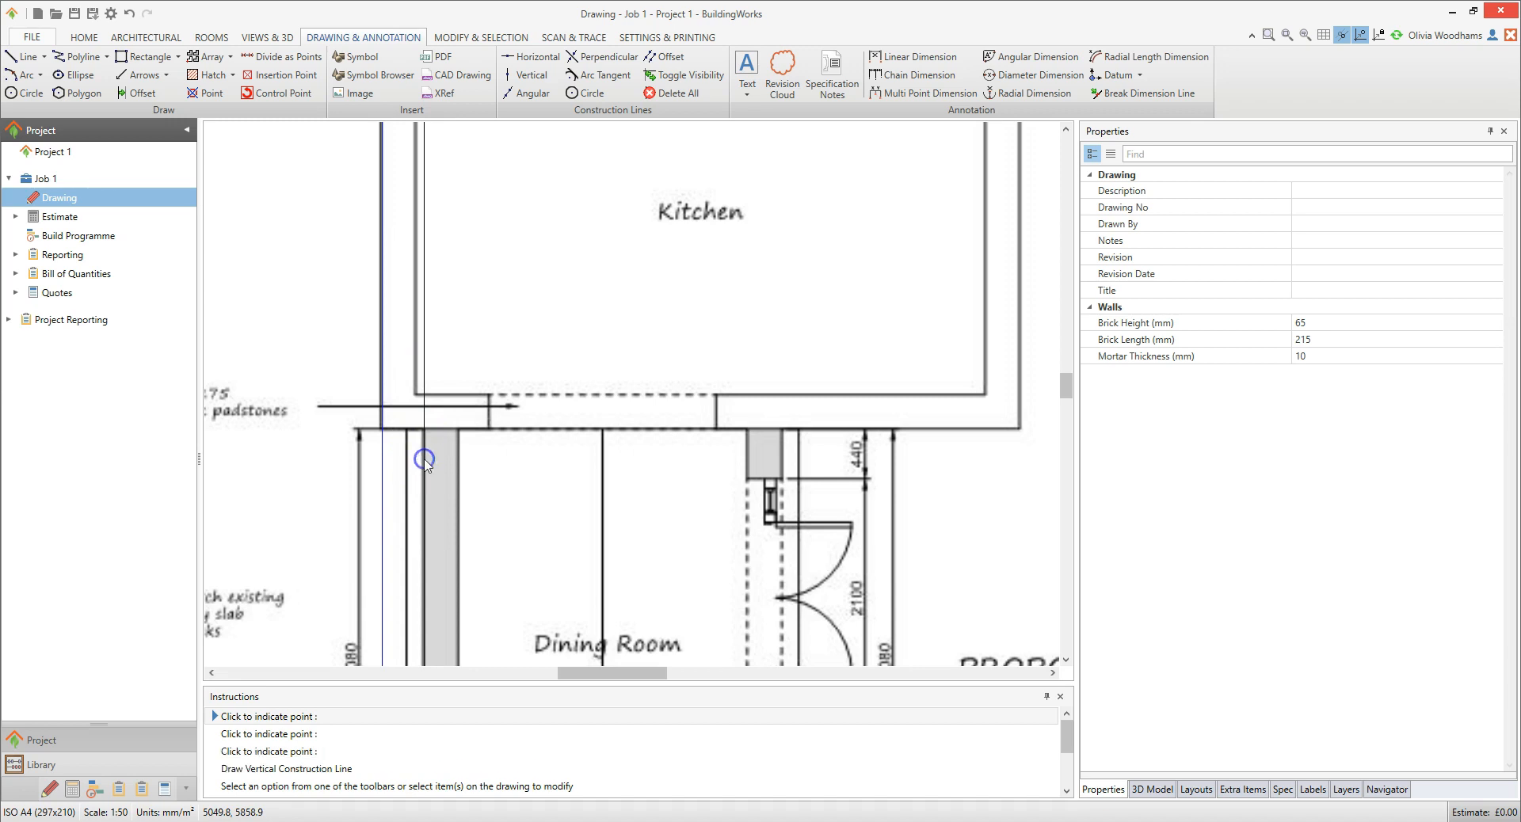
left_click(781, 456)
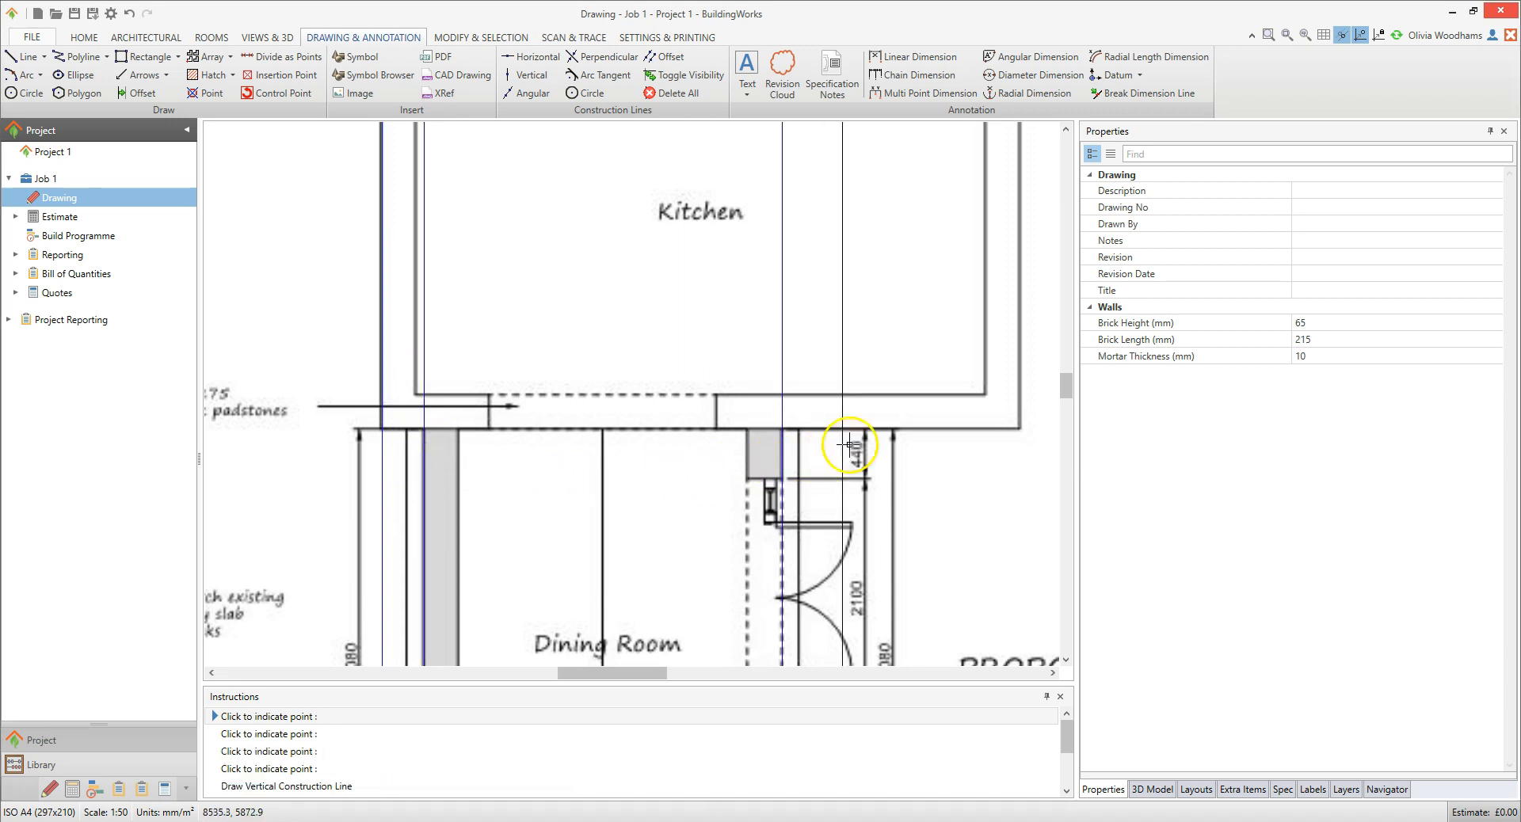
left_click(1020, 359)
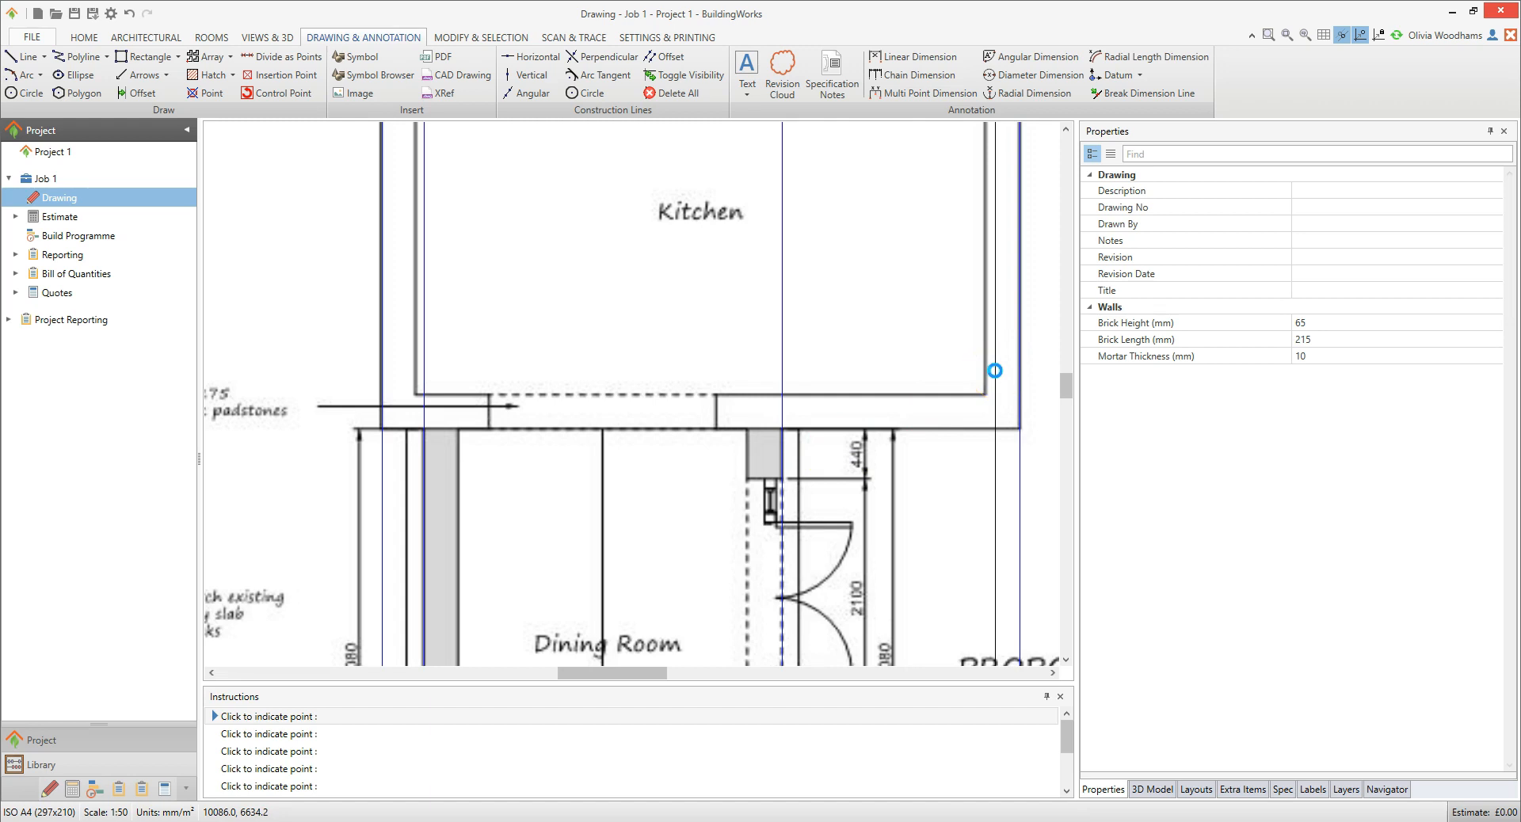
key("Escape")
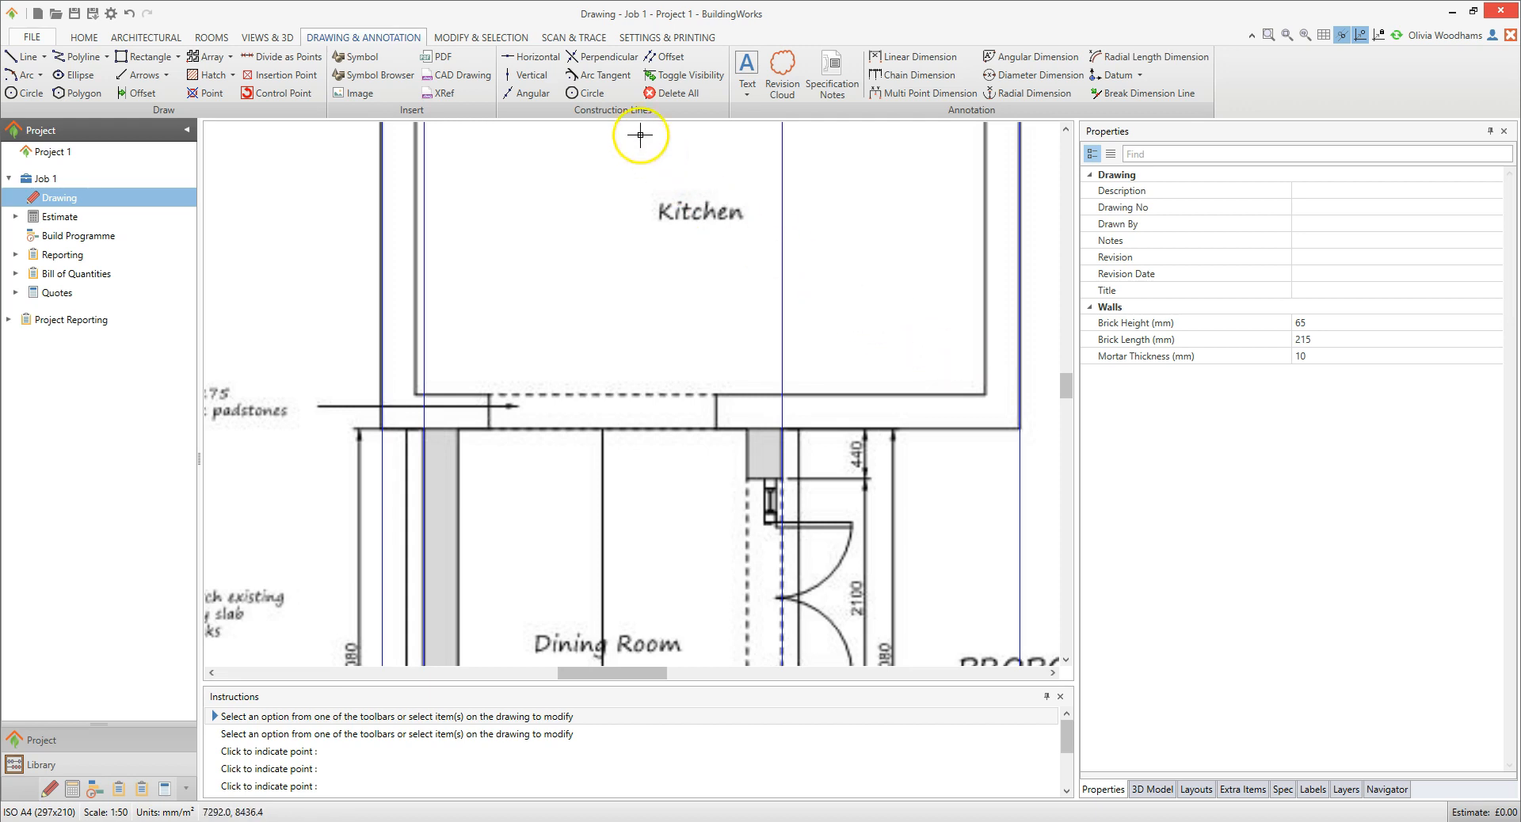
Step: Draw horizontal construction lines along the outer faces of the existing kitchen's lower wall and the extension's lower wall
left_click(543, 62)
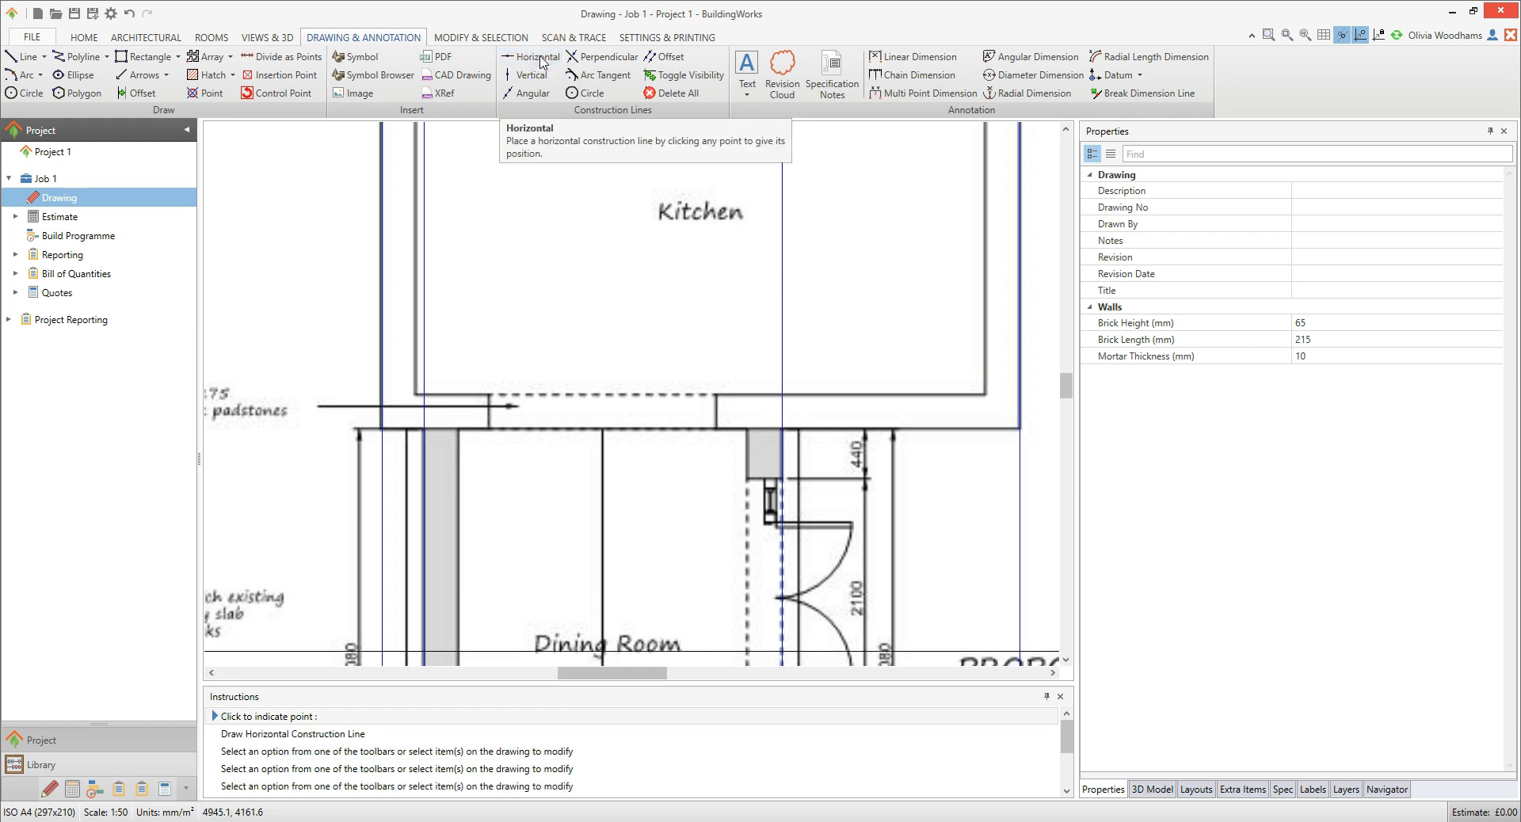
left_click(479, 428)
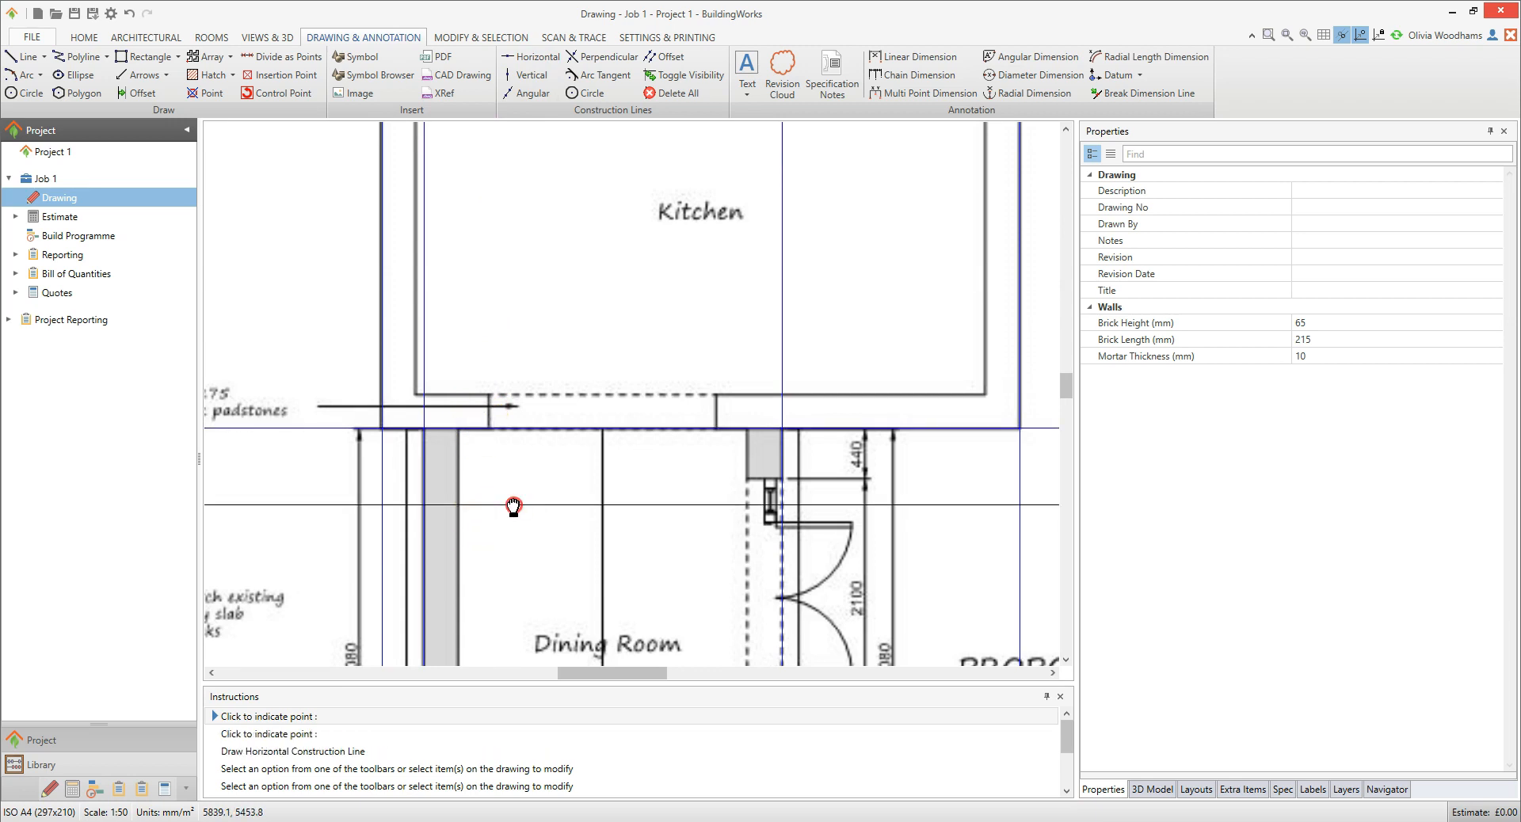
mouse_move(513, 505)
middle_mouse_down()
mouse_move(529, 445)
mouse_move(511, 193)
middle_mouse_up()
left_click(470, 374)
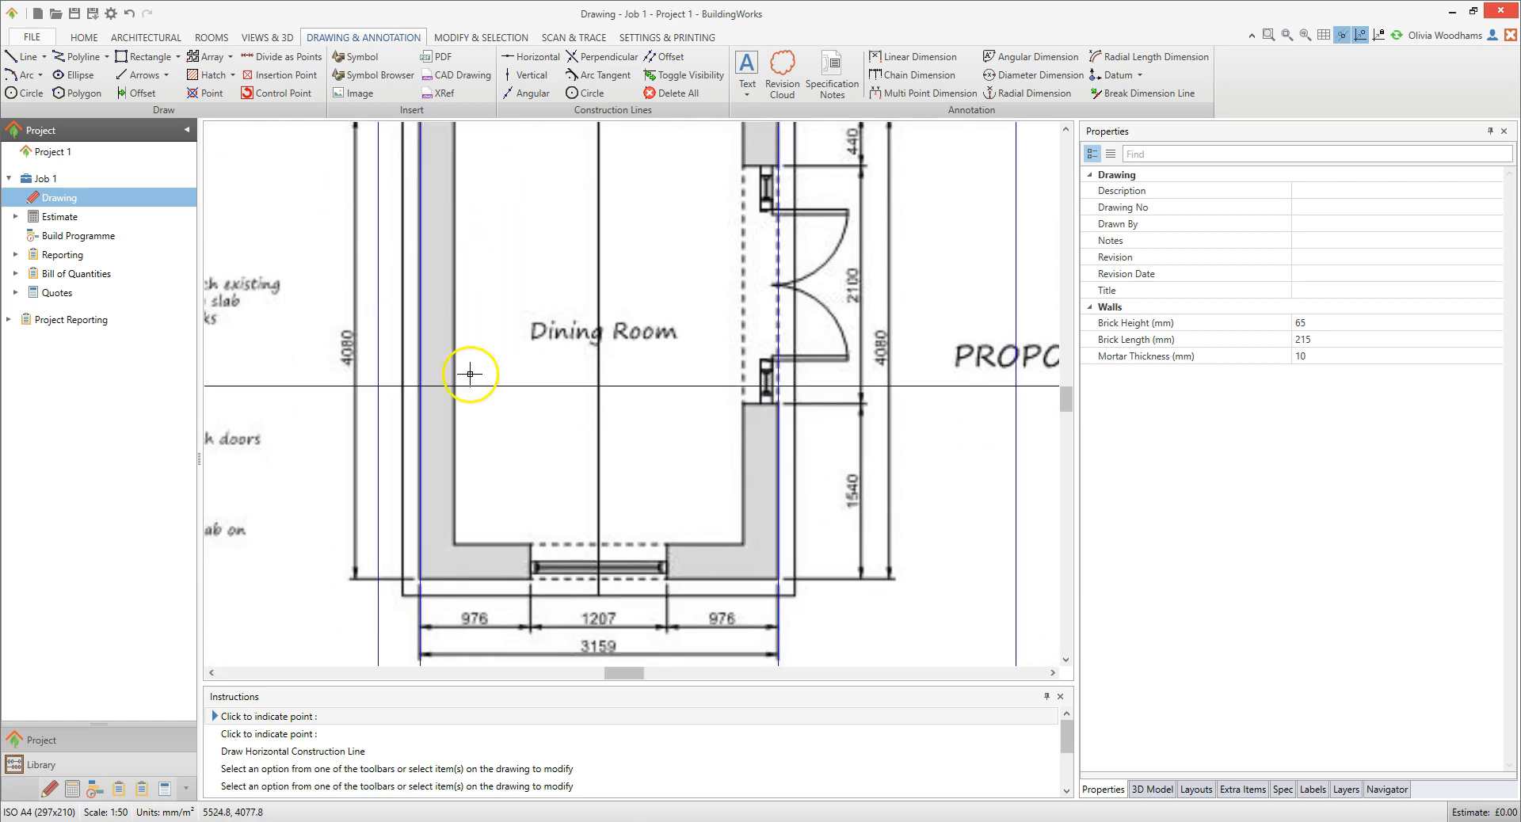
scroll(464, 579, "up", 3)
left_click(465, 579)
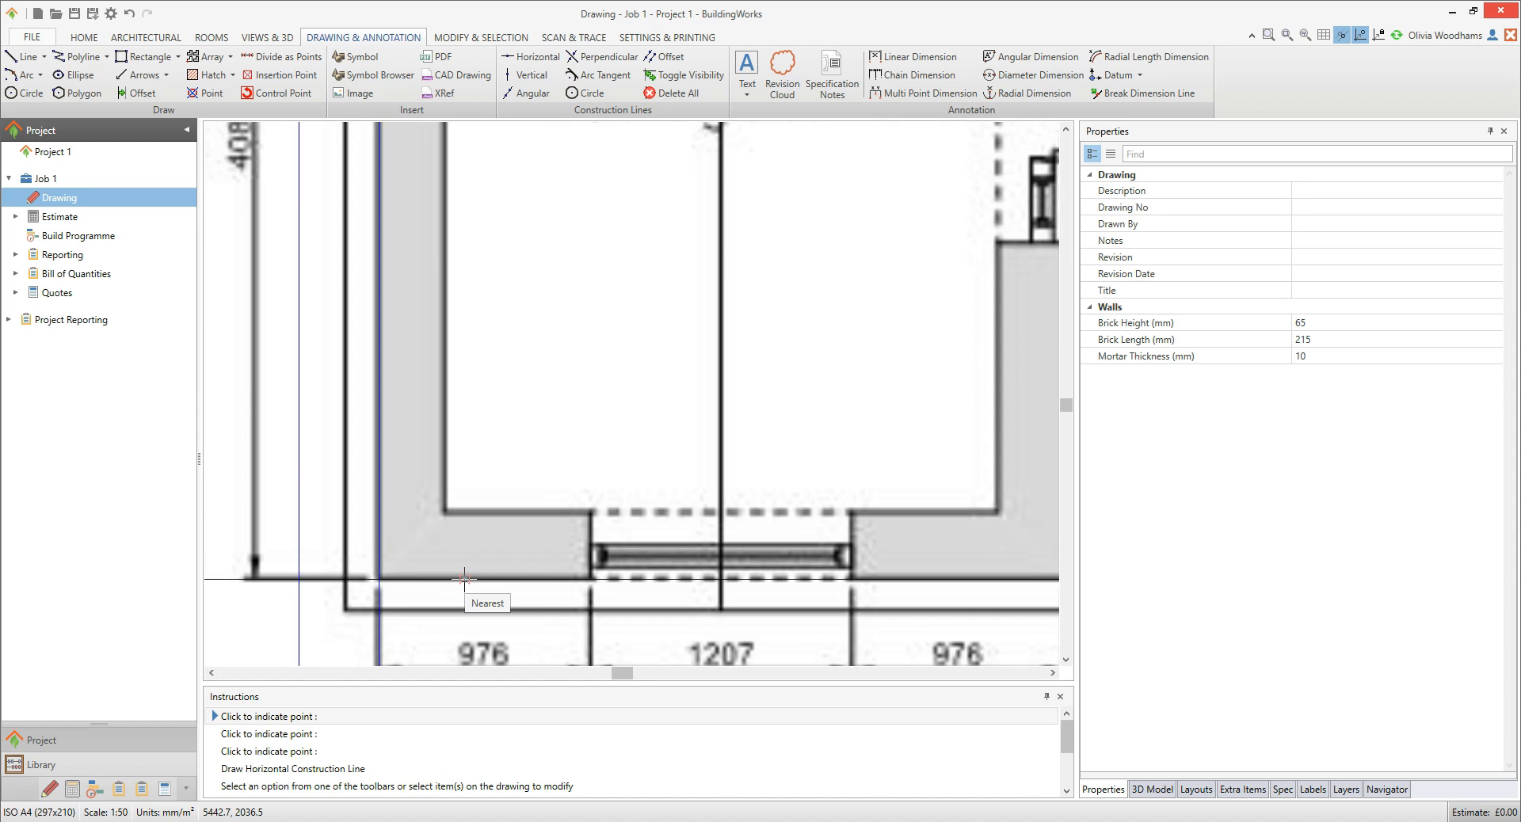
scroll(464, 579, "down", 6)
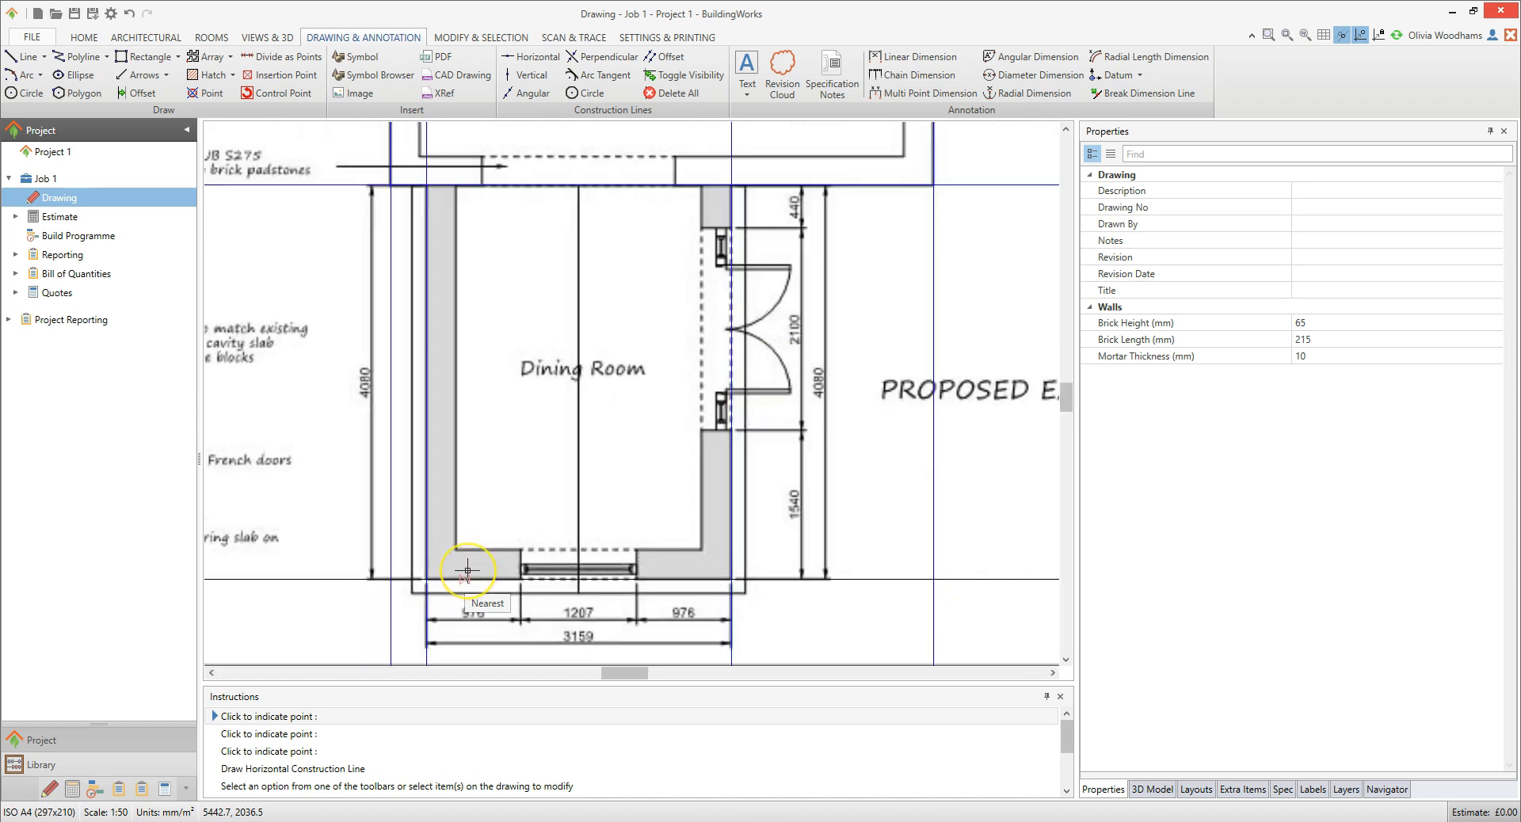
Step: Draw a horizontal construction line along the outer face of the kitchen's upper wall with the double doors
middle_click_drag(584, 152, 577, 295)
scroll(575, 281, "up", 3)
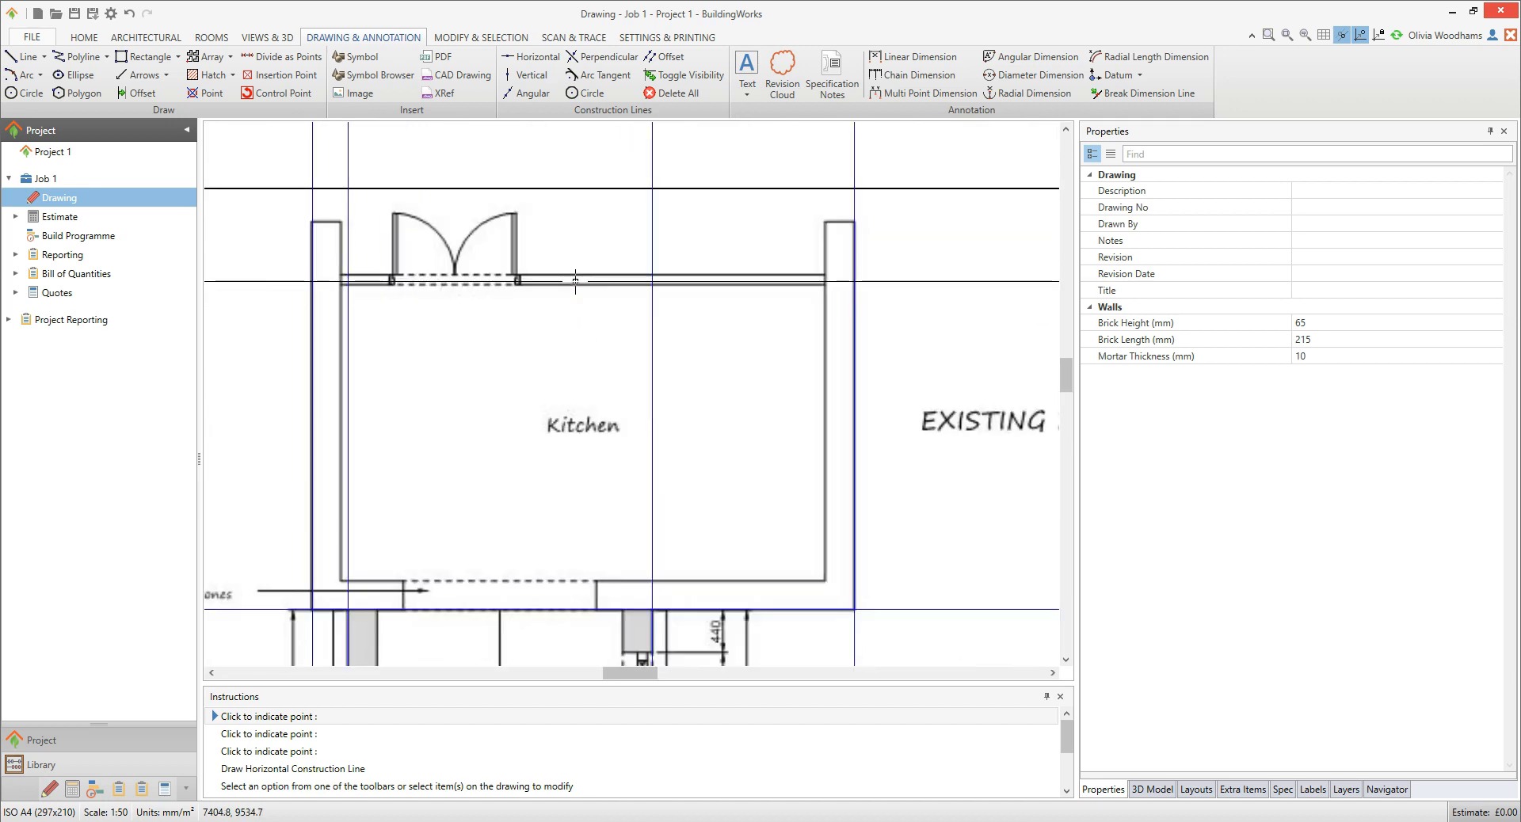
left_click(577, 272)
left_click(576, 327)
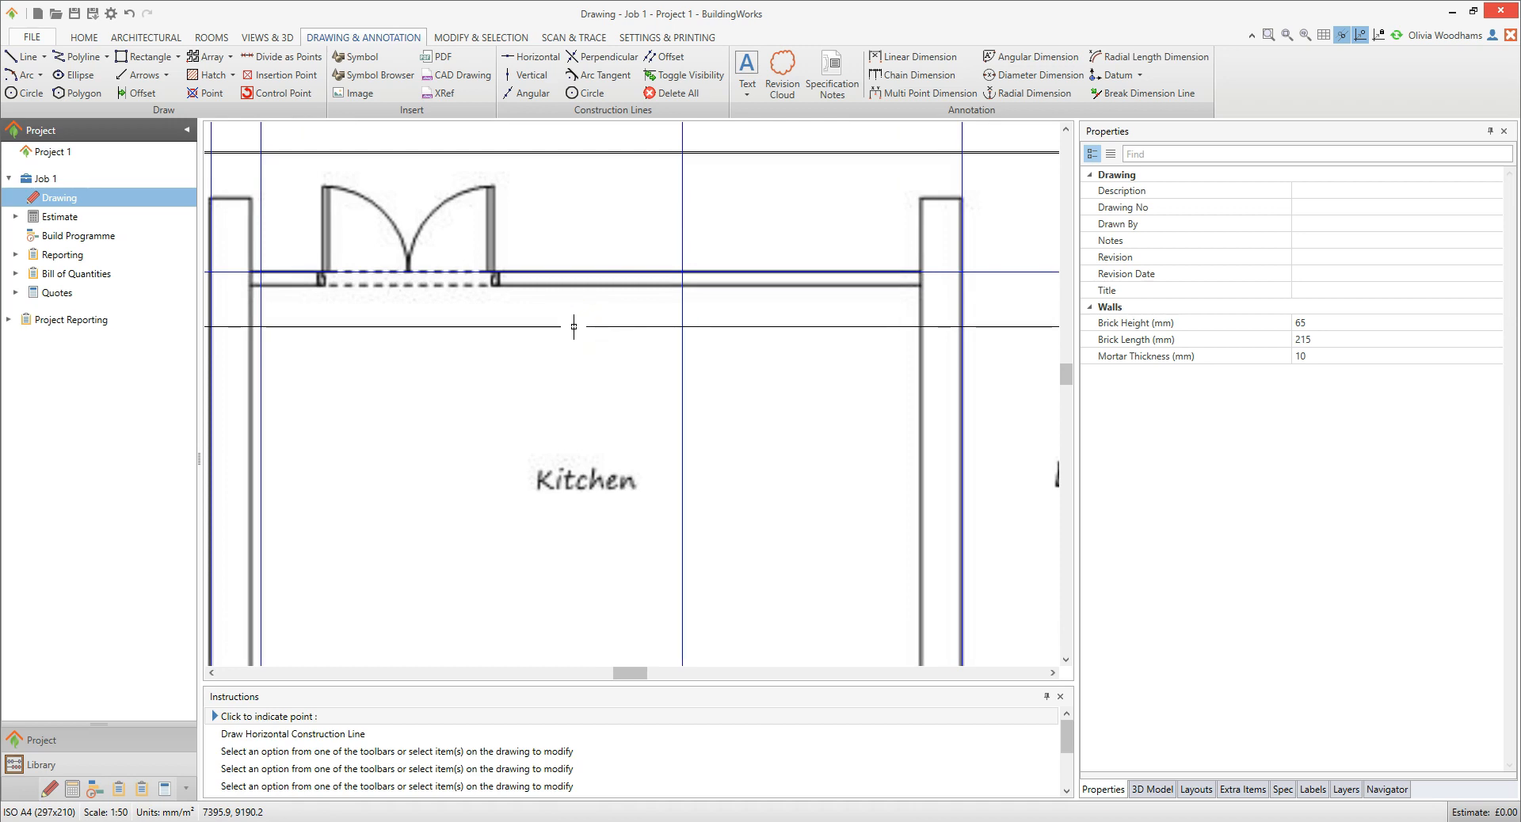
key("Escape")
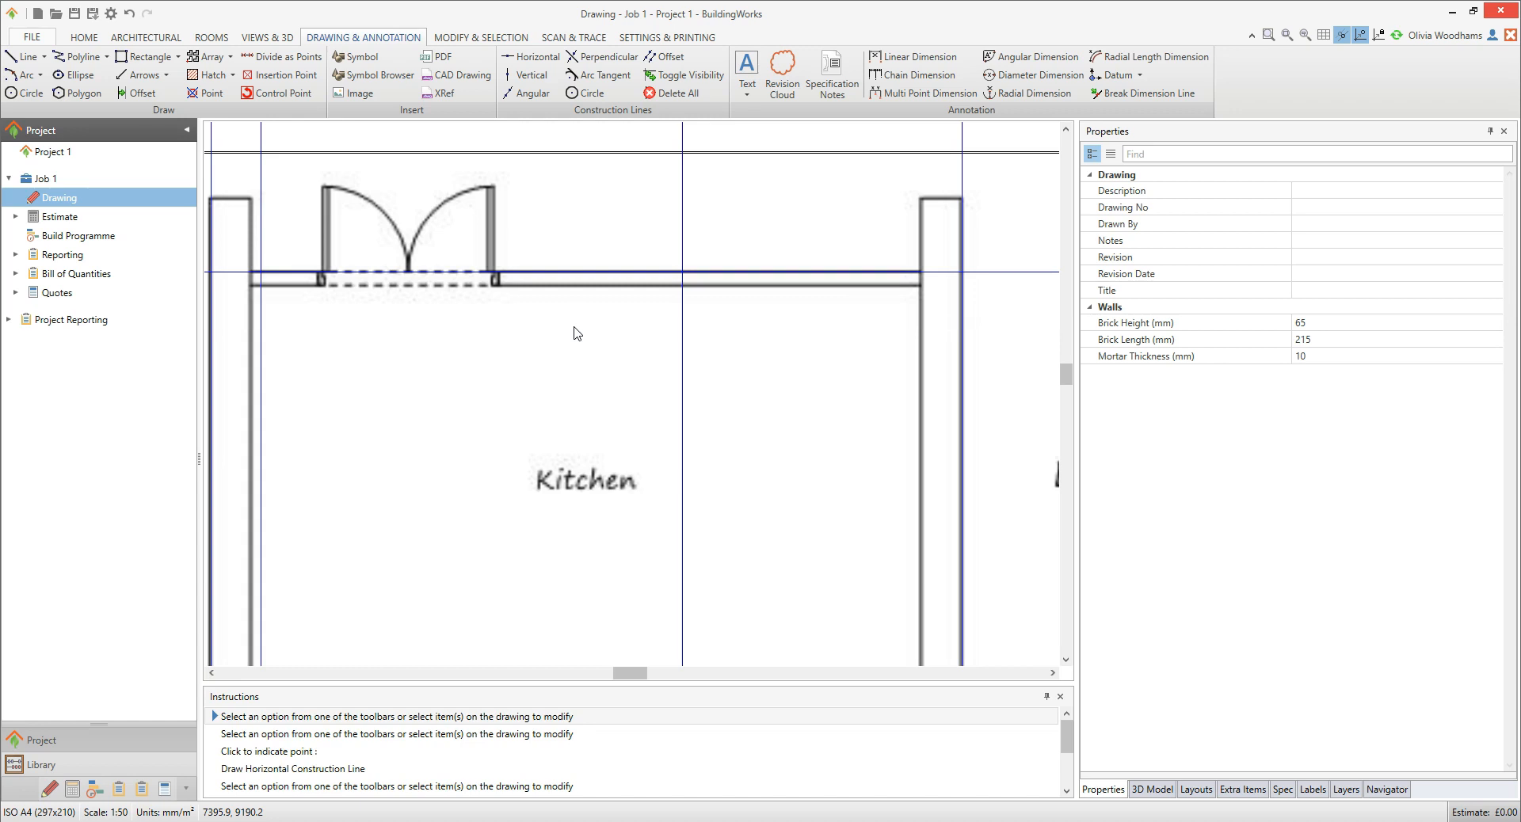
scroll(570, 330, "down", 1)
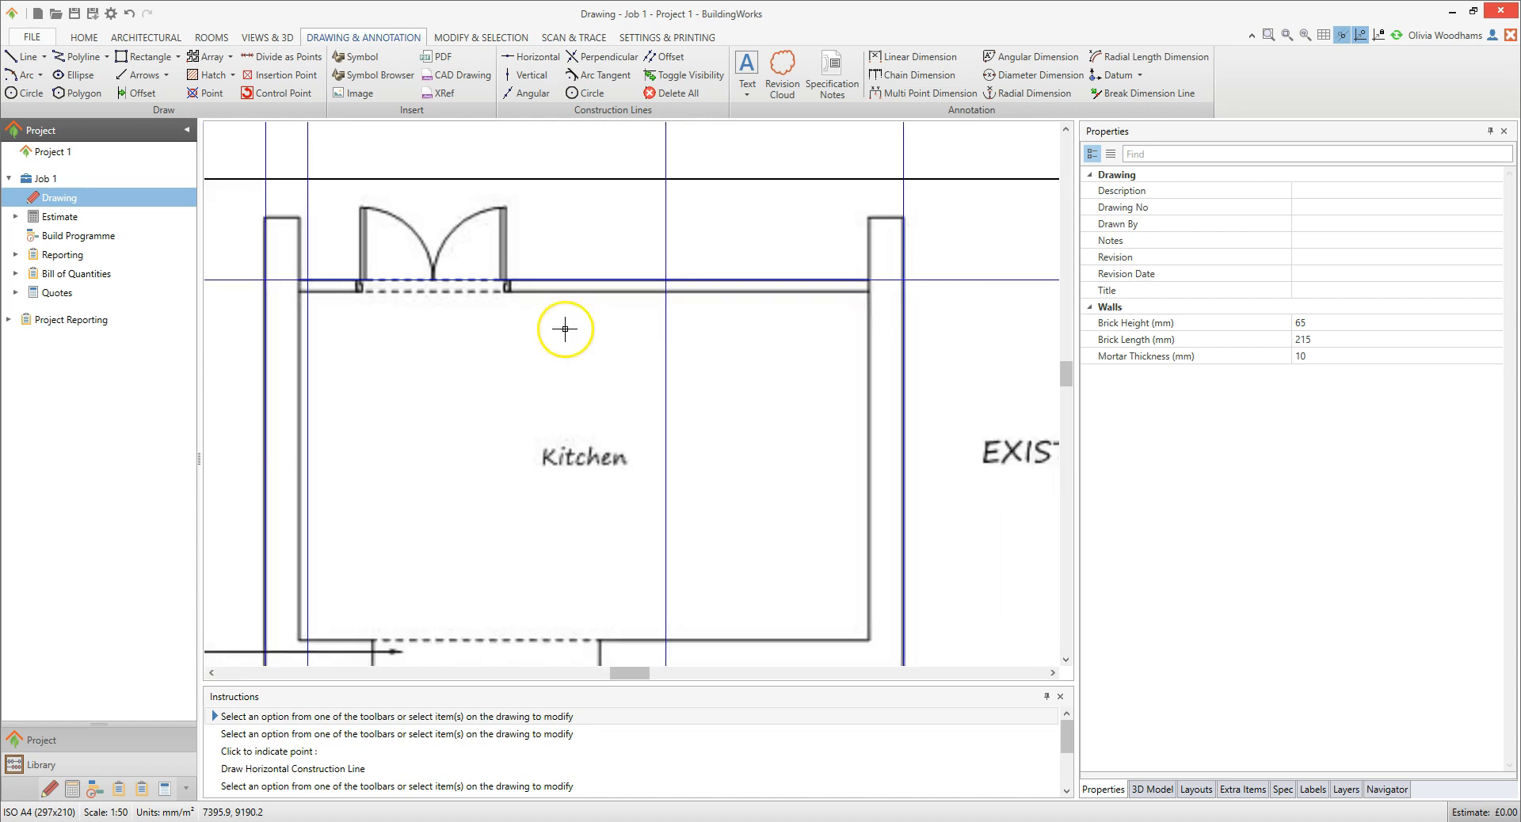
scroll(564, 328, "down", 1)
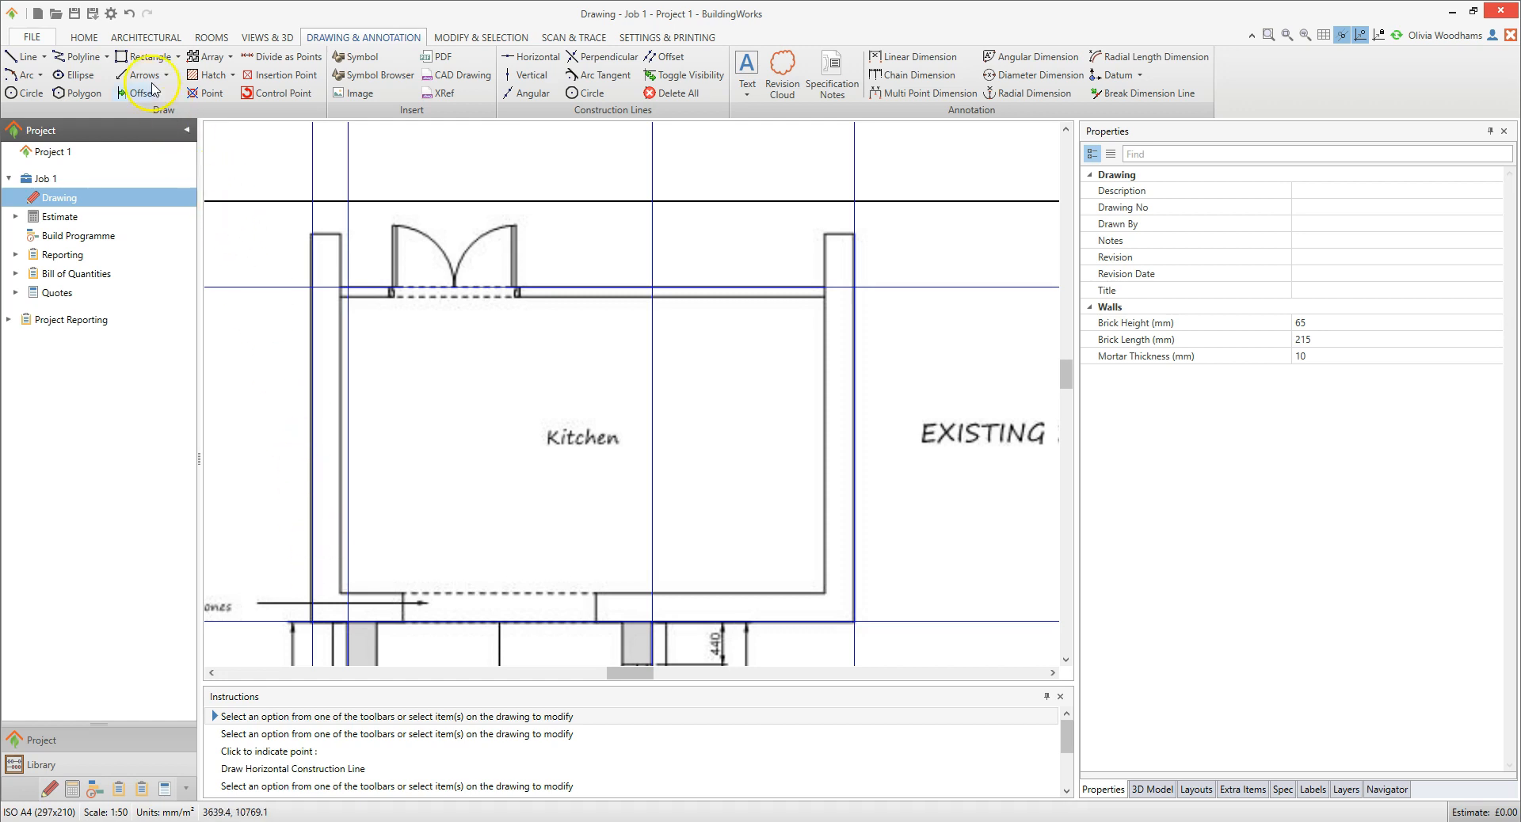
Step: Add a brick and block cavity wall component with the Existing Wall specification and the Ground Floor configuration
left_click(136, 39)
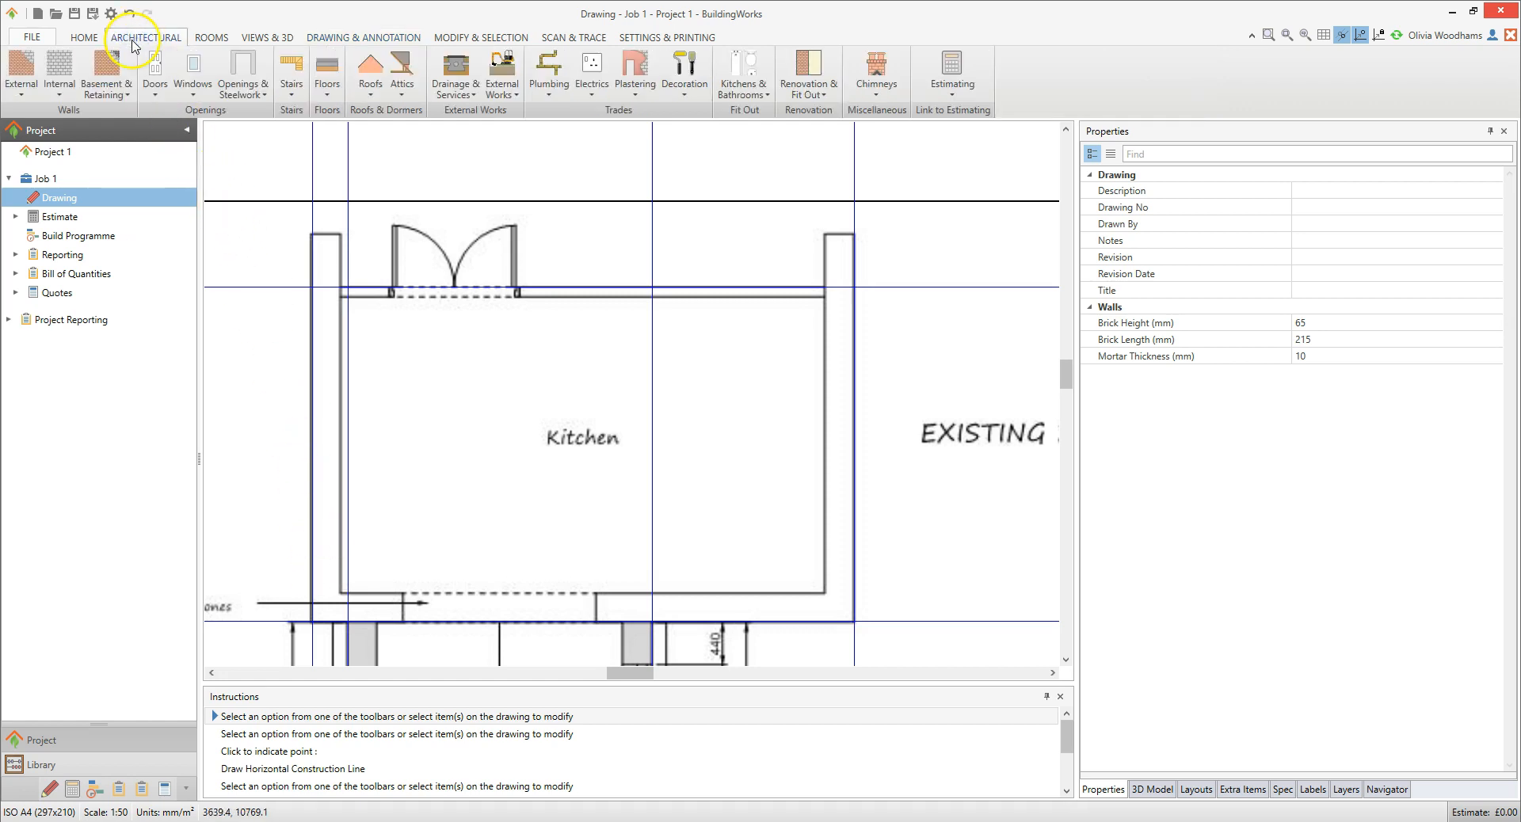
left_click(24, 91)
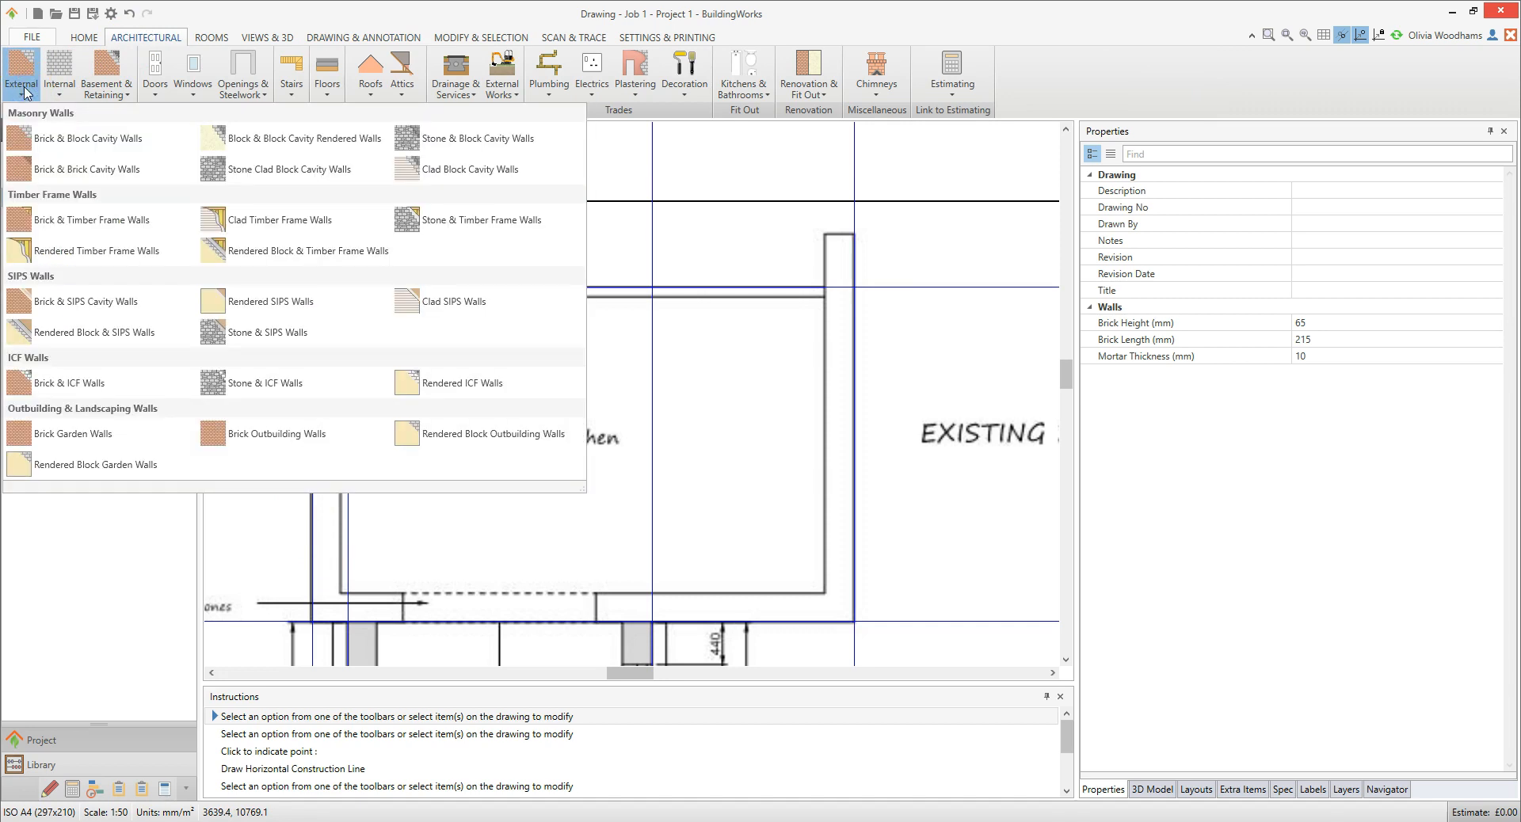
left_click(29, 96)
left_click(162, 148)
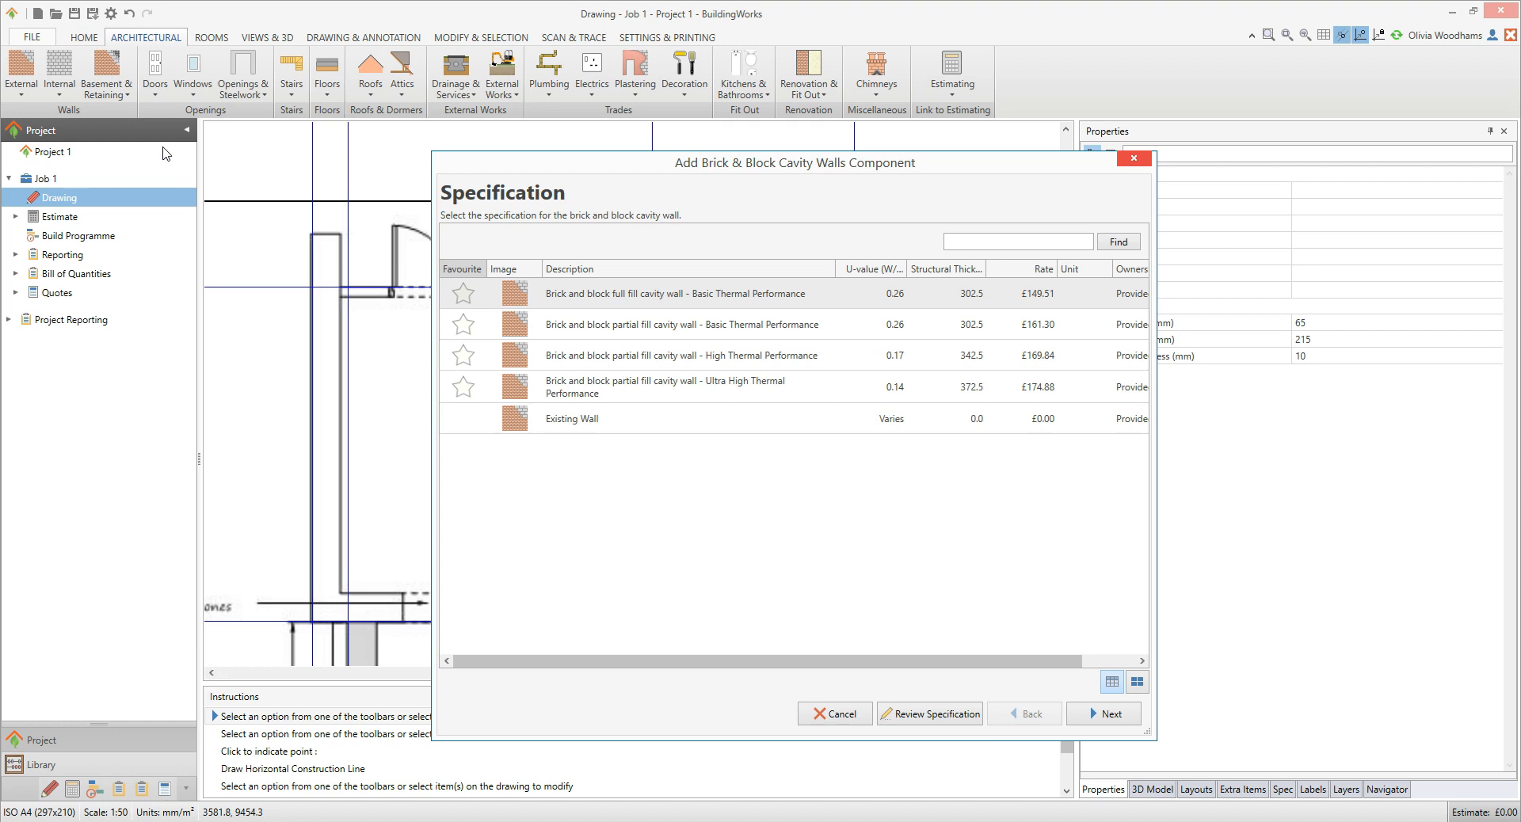
left_click(620, 426)
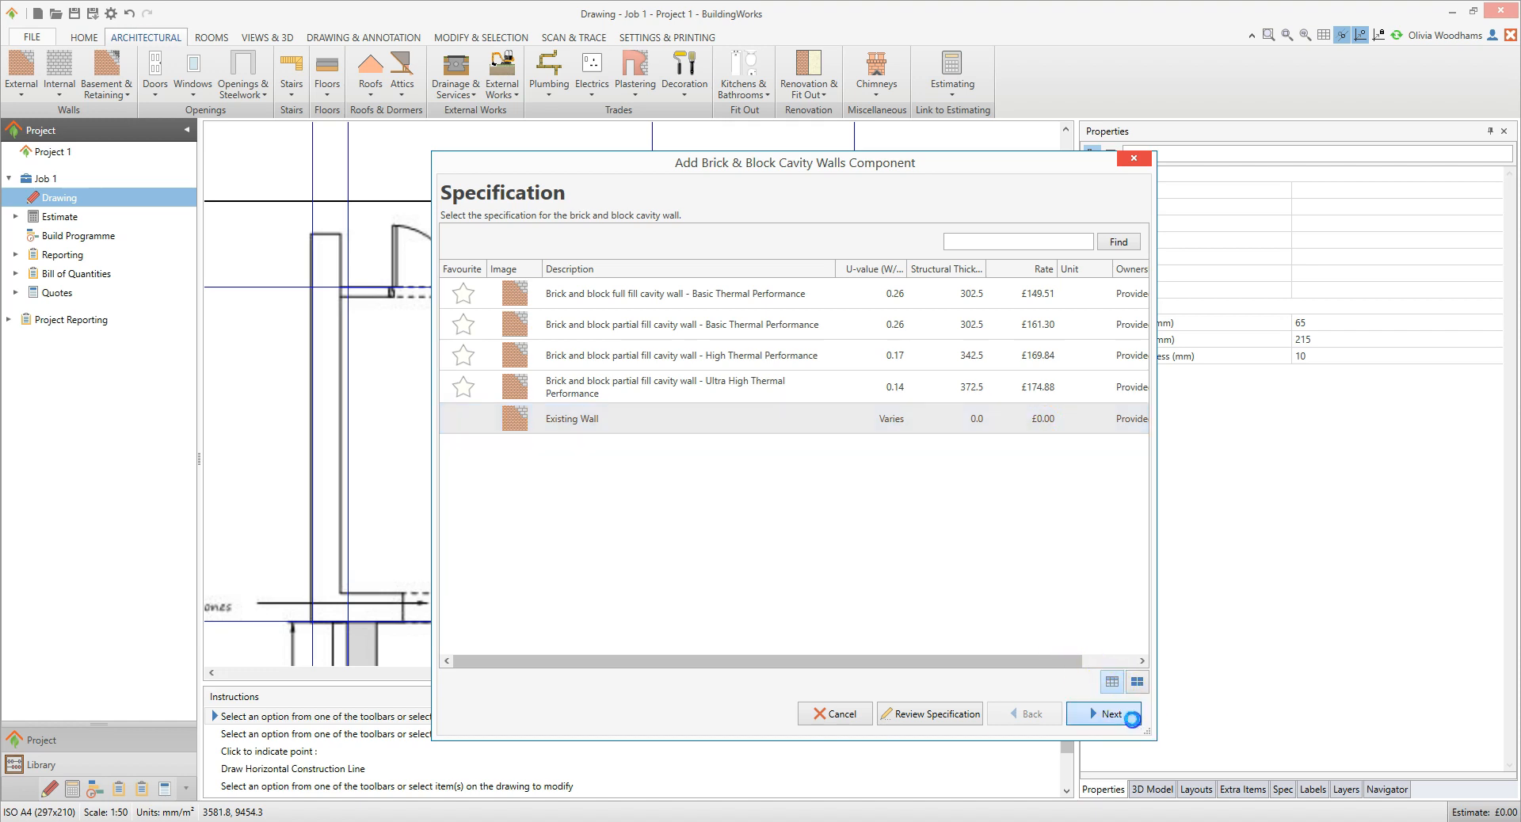
left_click(1131, 721)
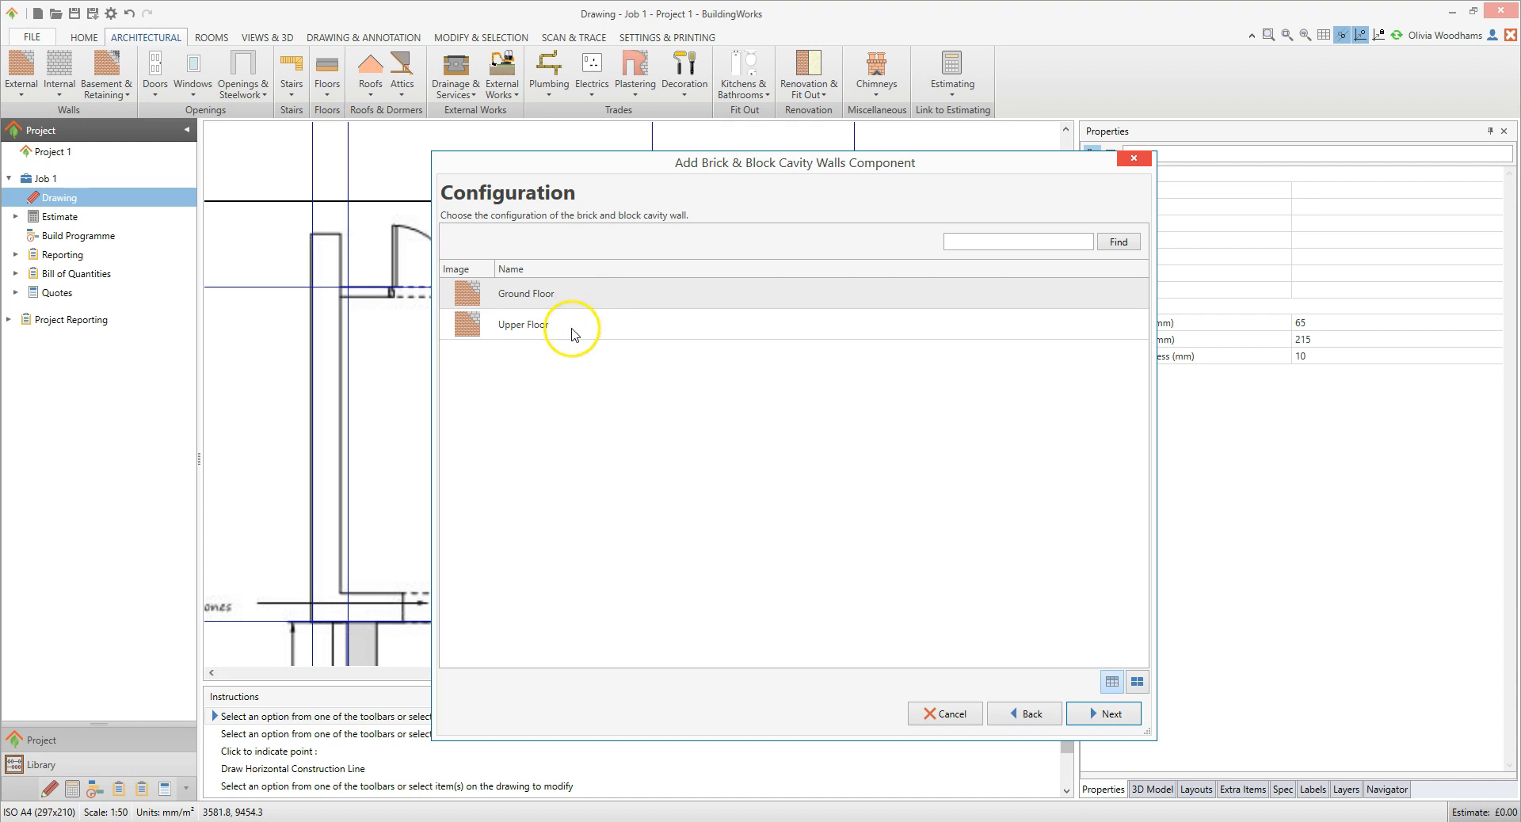
left_click(576, 295)
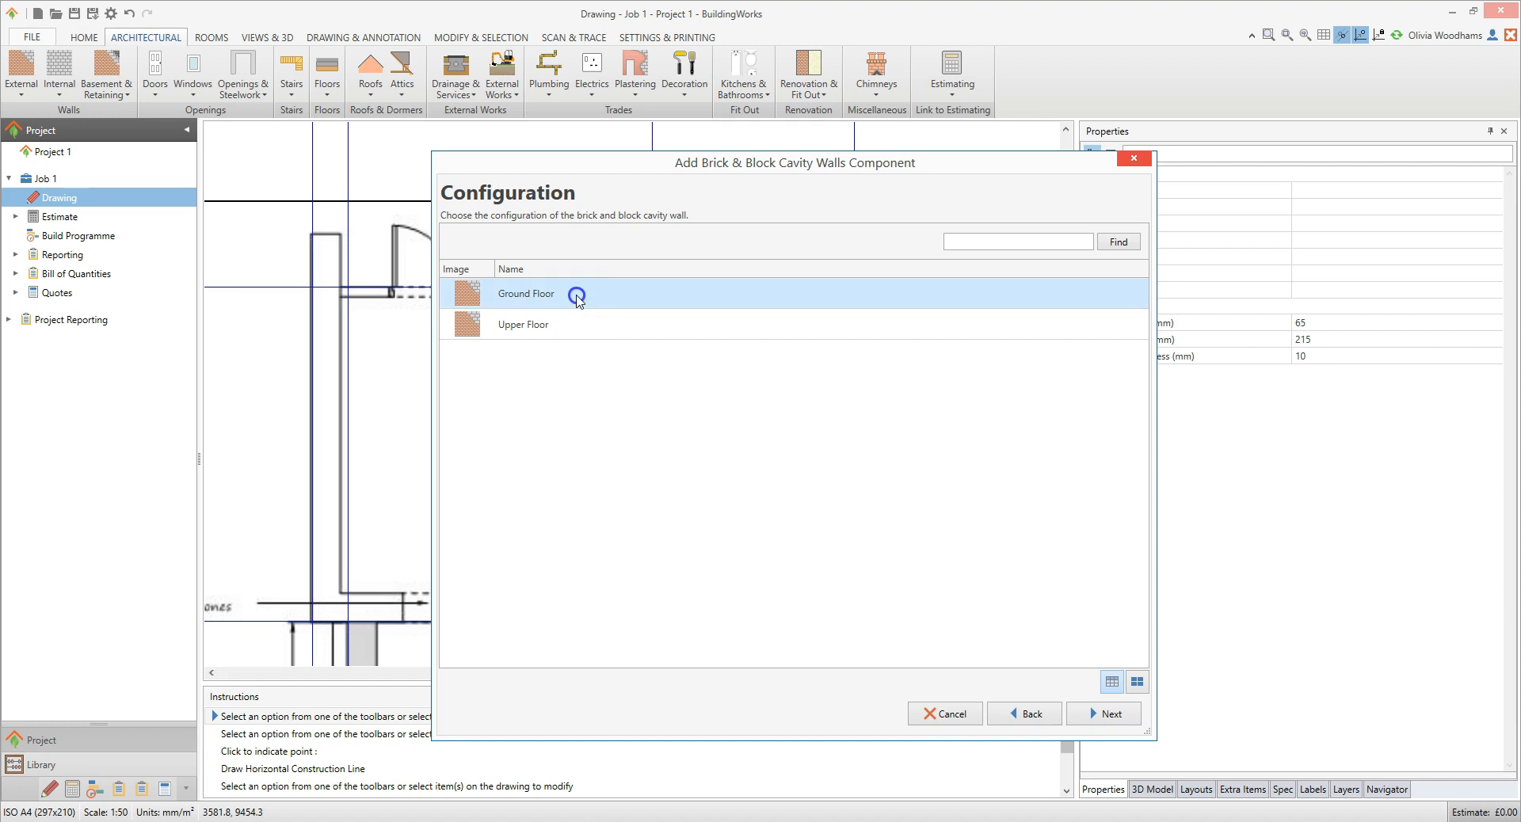
left_click(1125, 716)
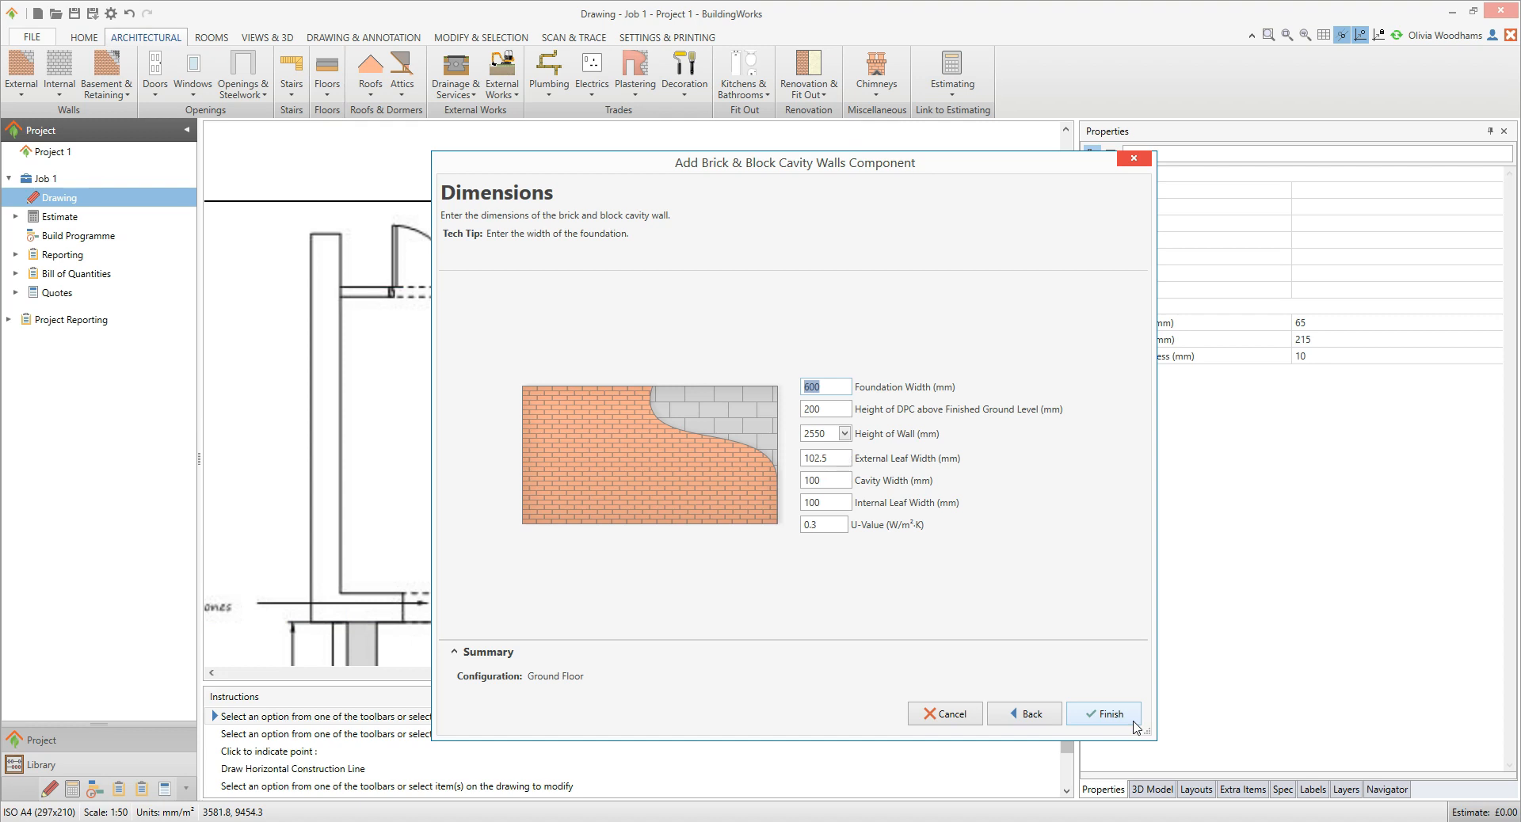
Step: Set the existing wall's height to 2325 mm for a single storey and accept its other default dimensions
key("Tab")
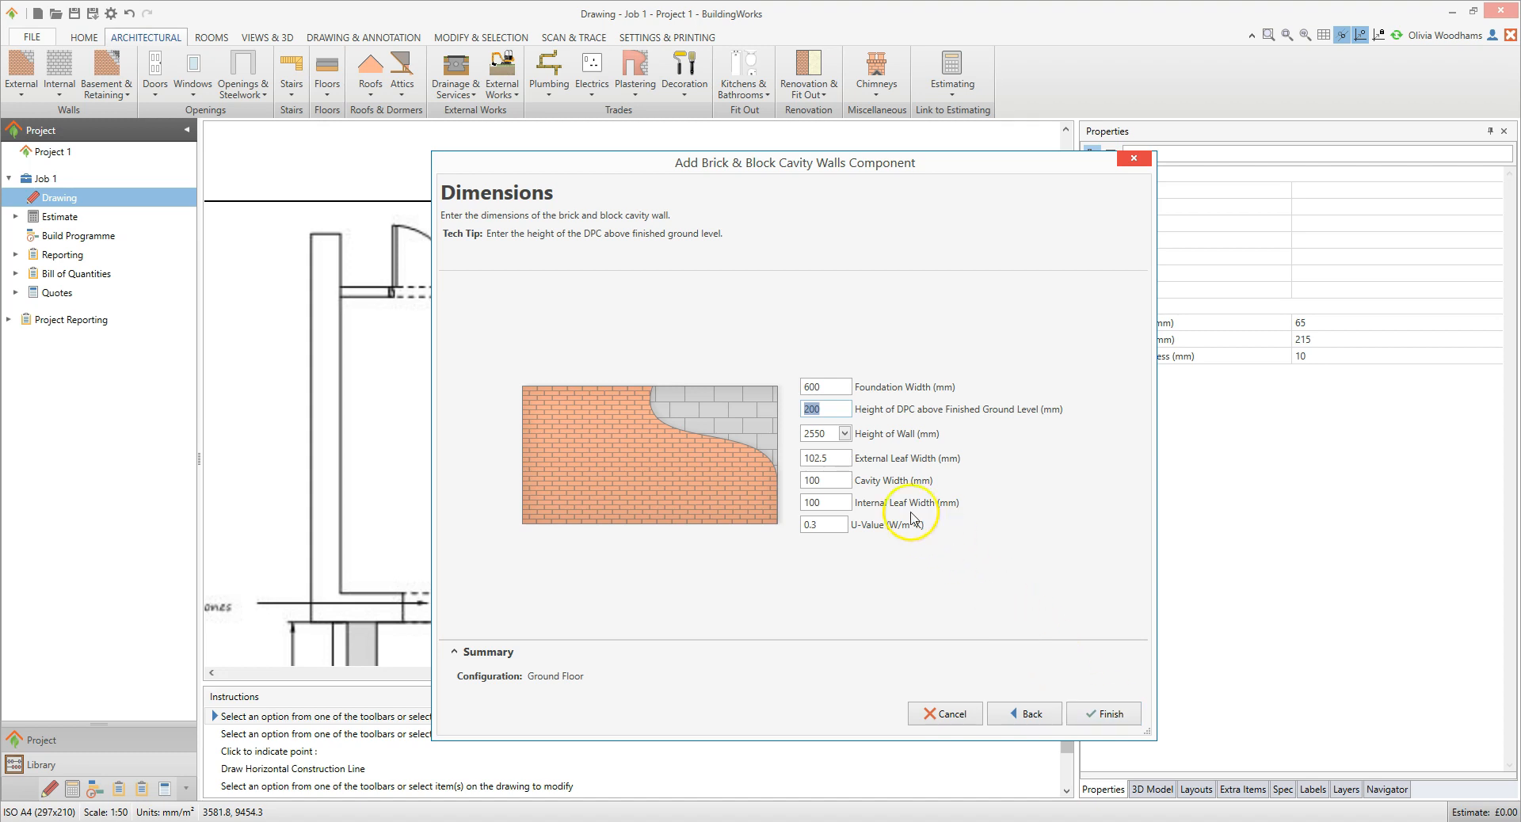
left_click(846, 436)
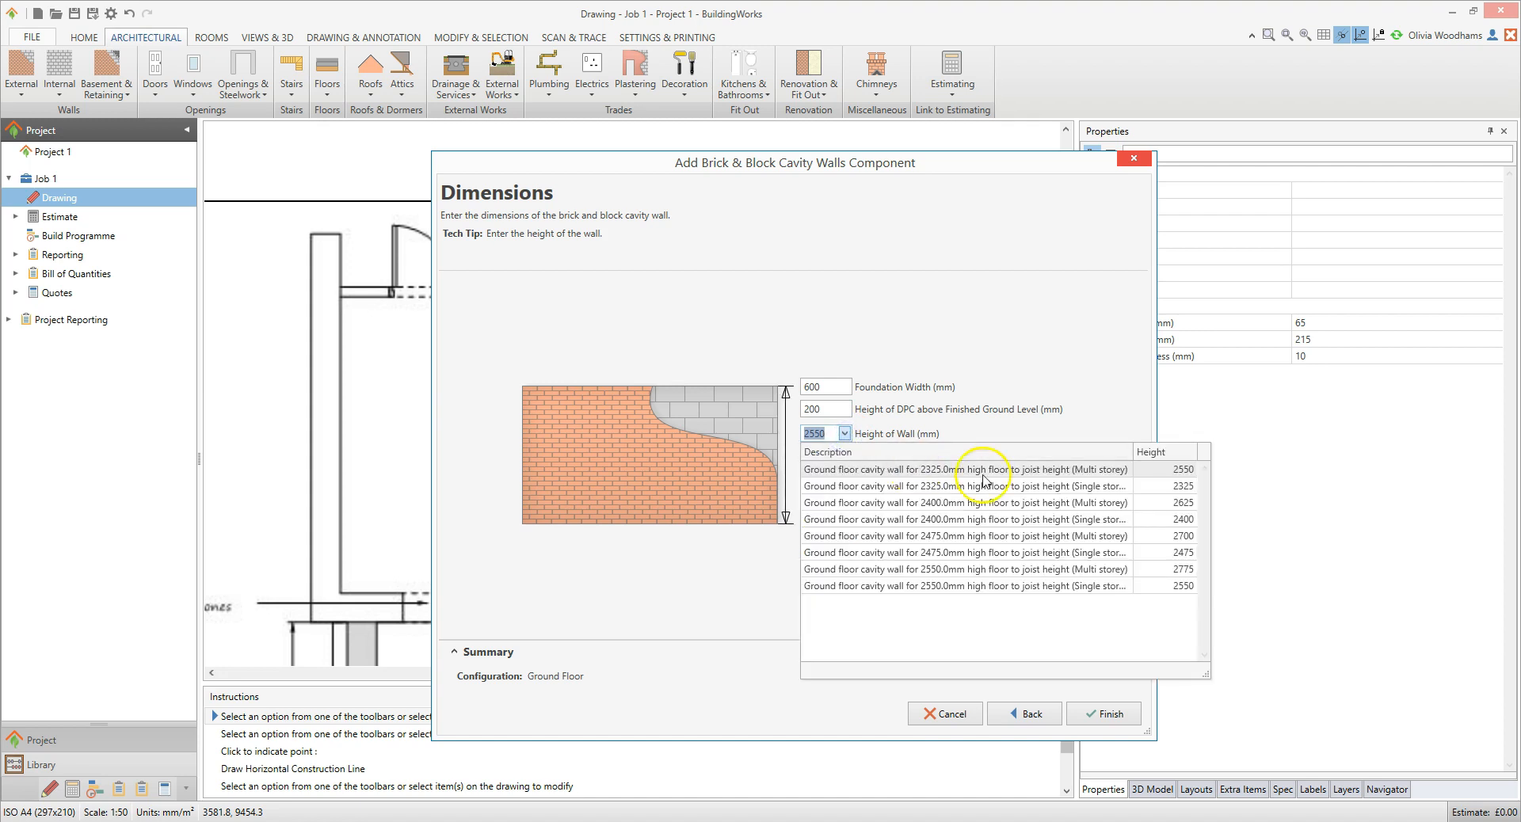
left_click(1191, 489)
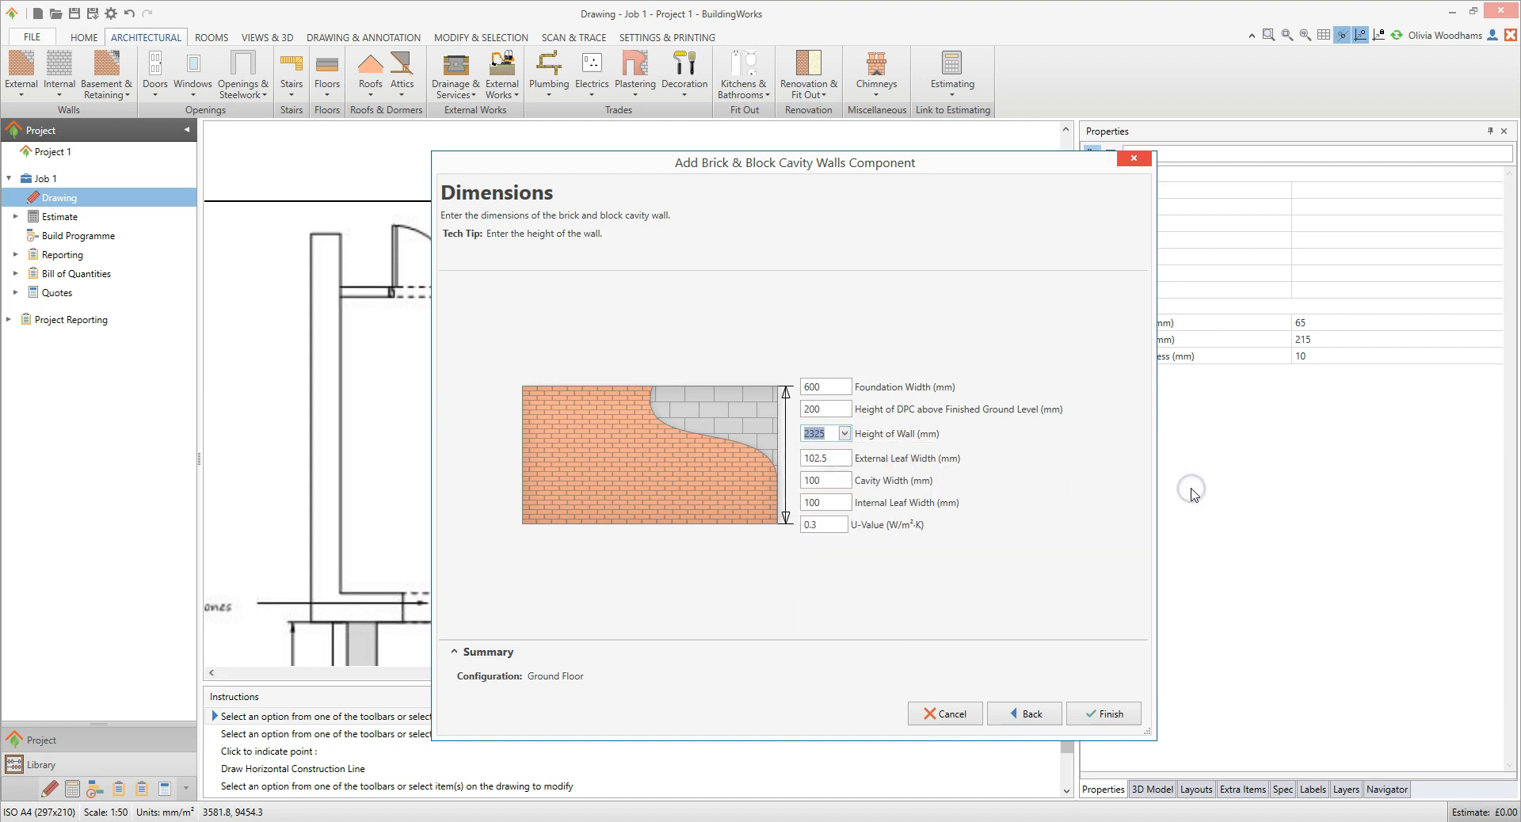
key("Tab")
key("Tab")
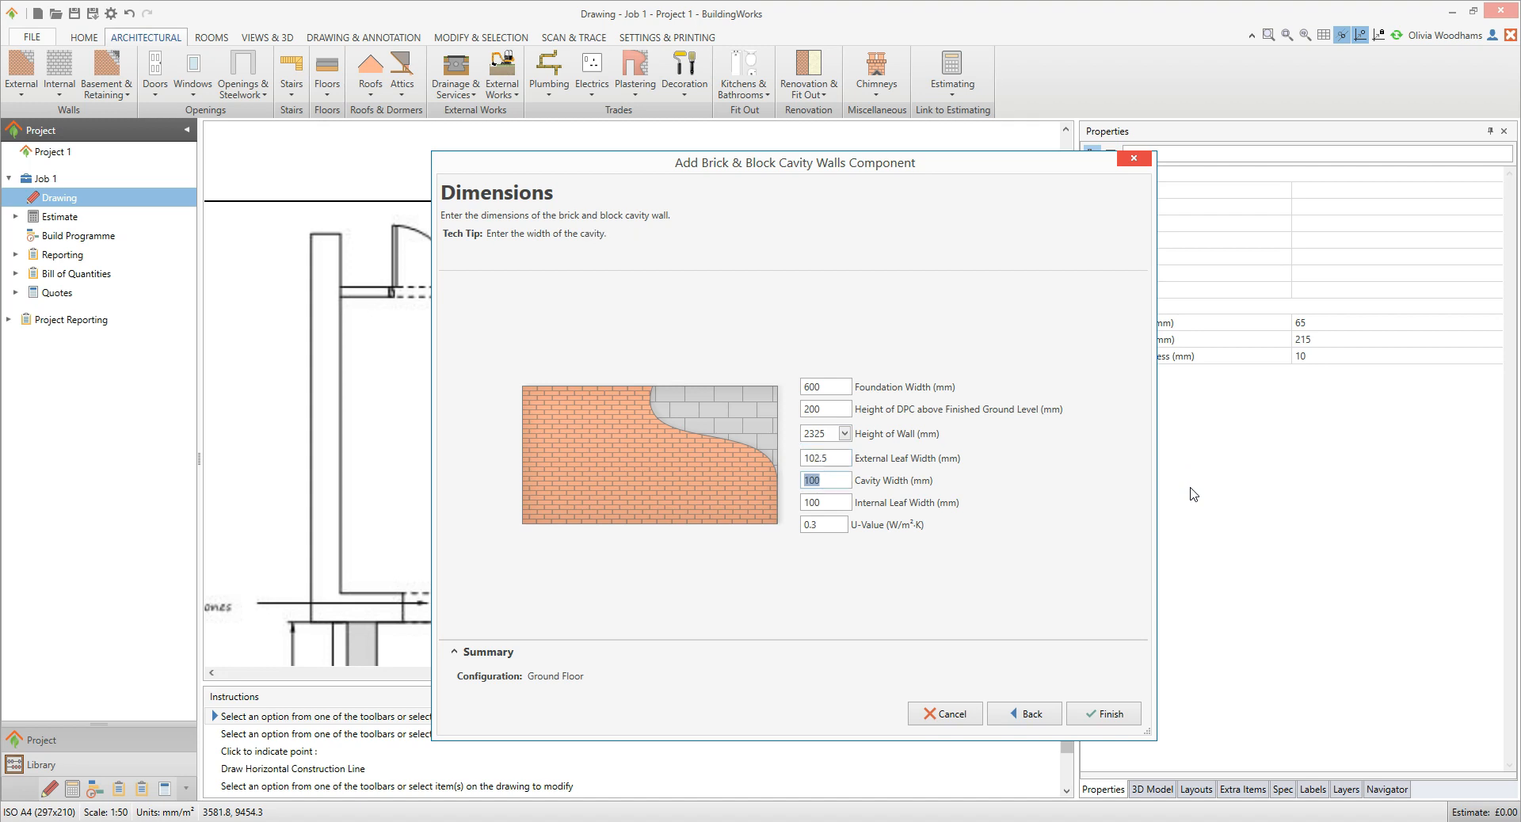
key("Tab")
key("Tab")
left_click(1131, 716)
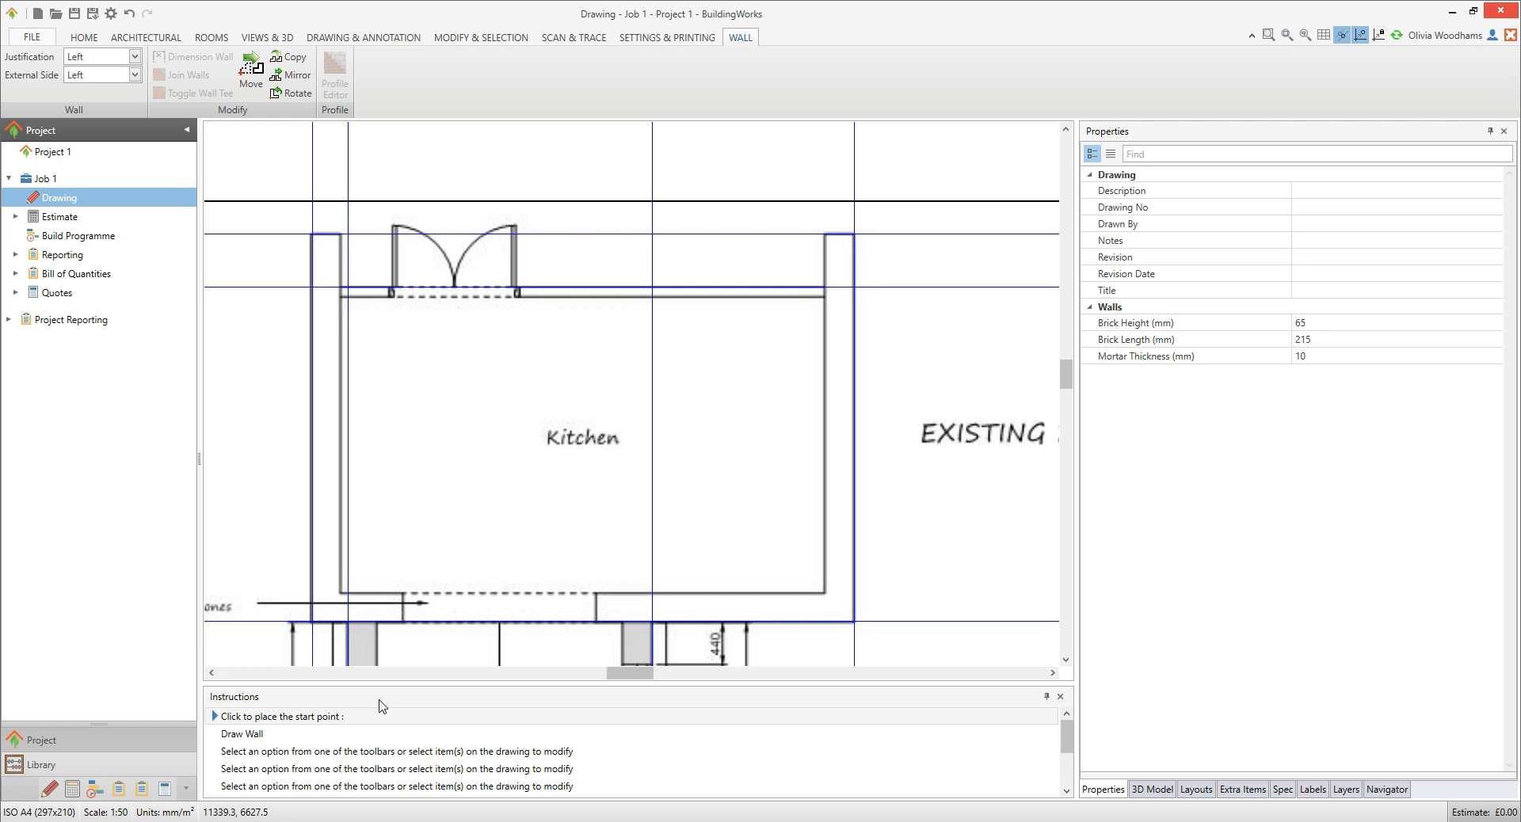
Step: Start the wall at the upper outer corner of the kitchen's left wall, with external side and justification set to Right
left_click(366, 722)
left_click(315, 233)
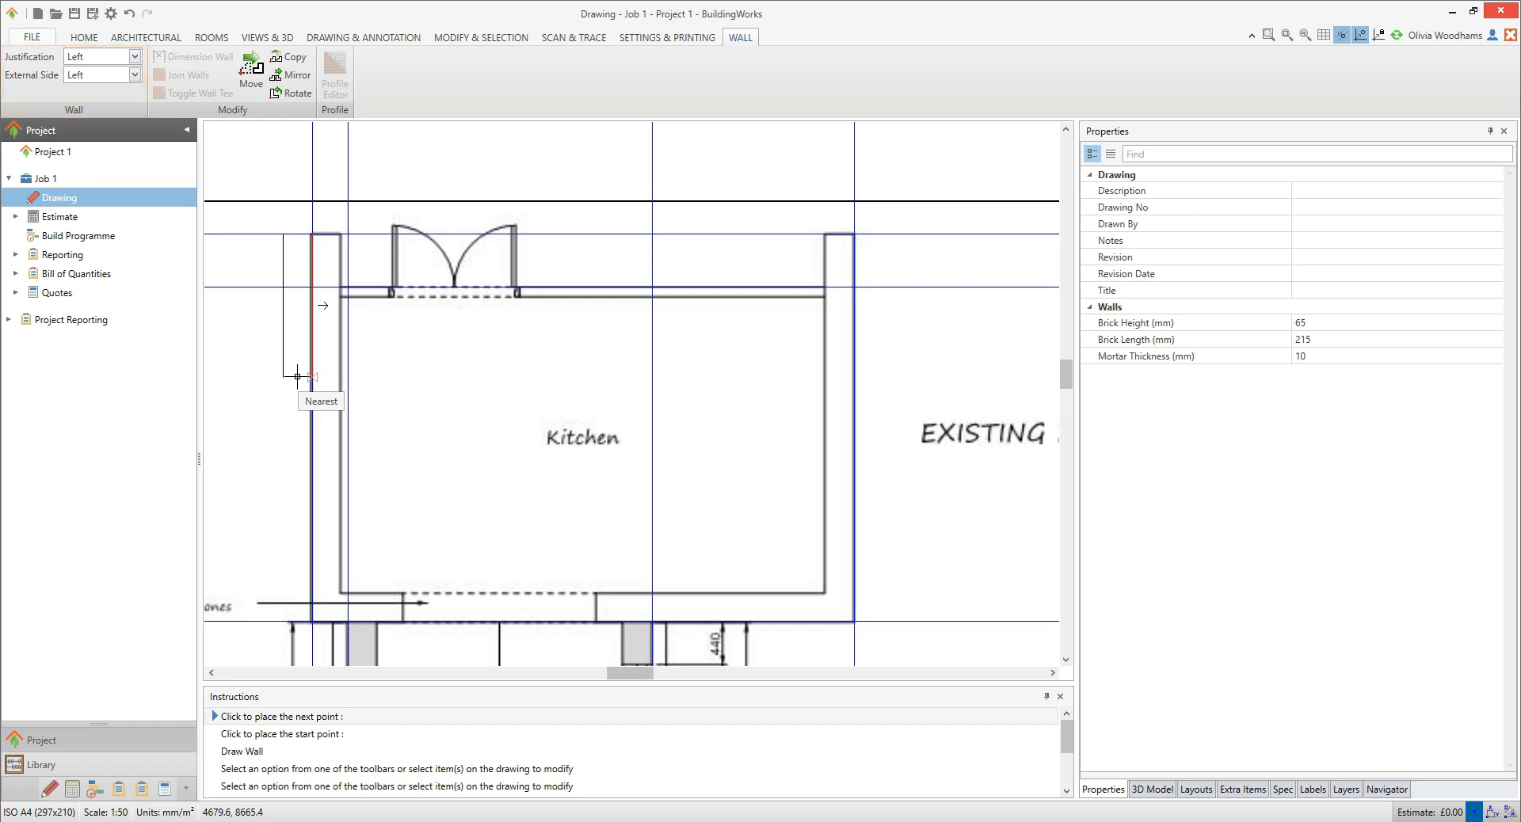
left_click(137, 76)
left_click(119, 101)
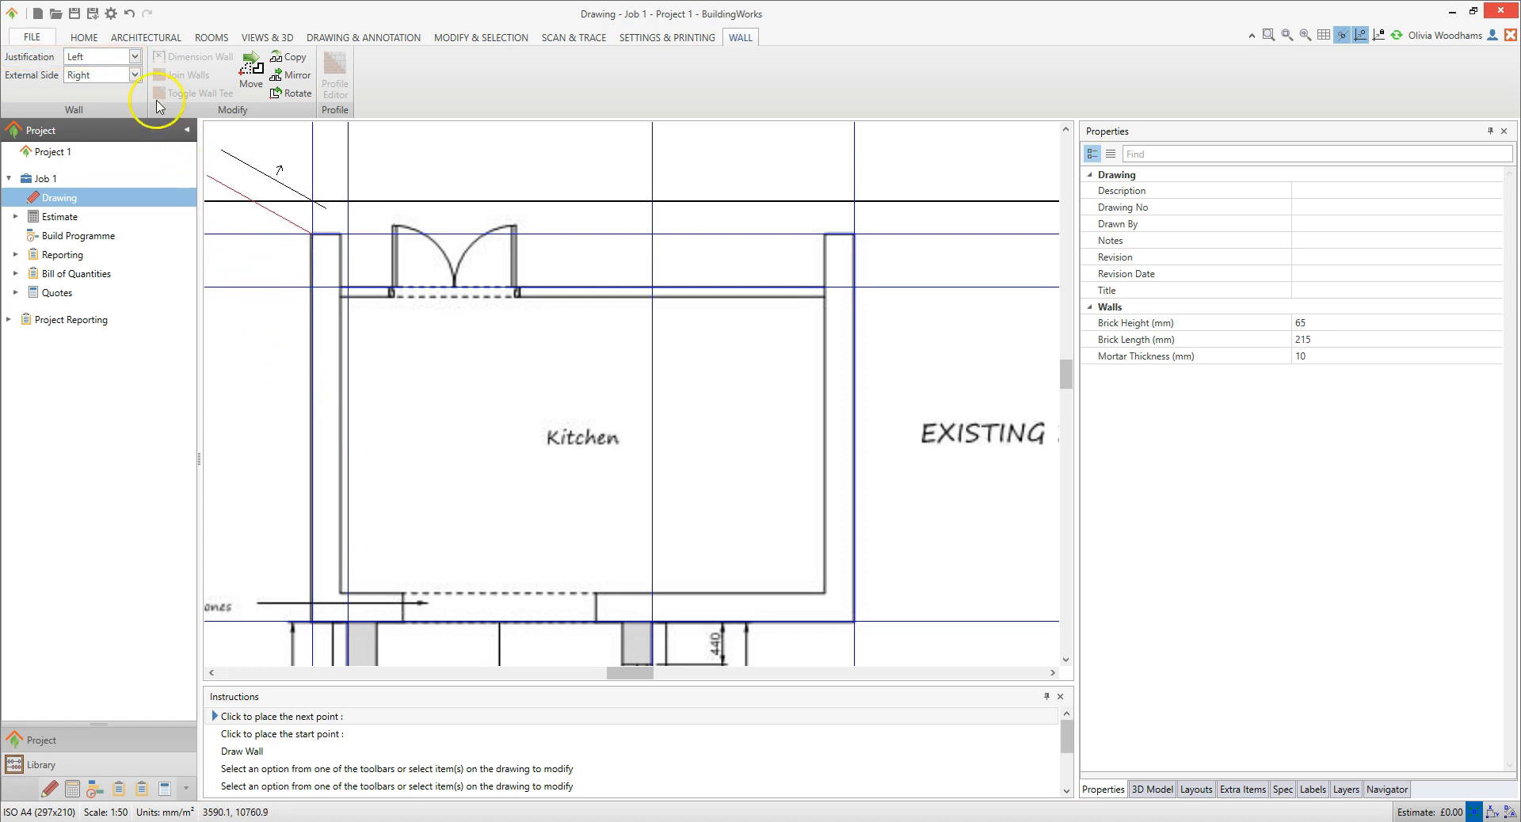
left_click(135, 57)
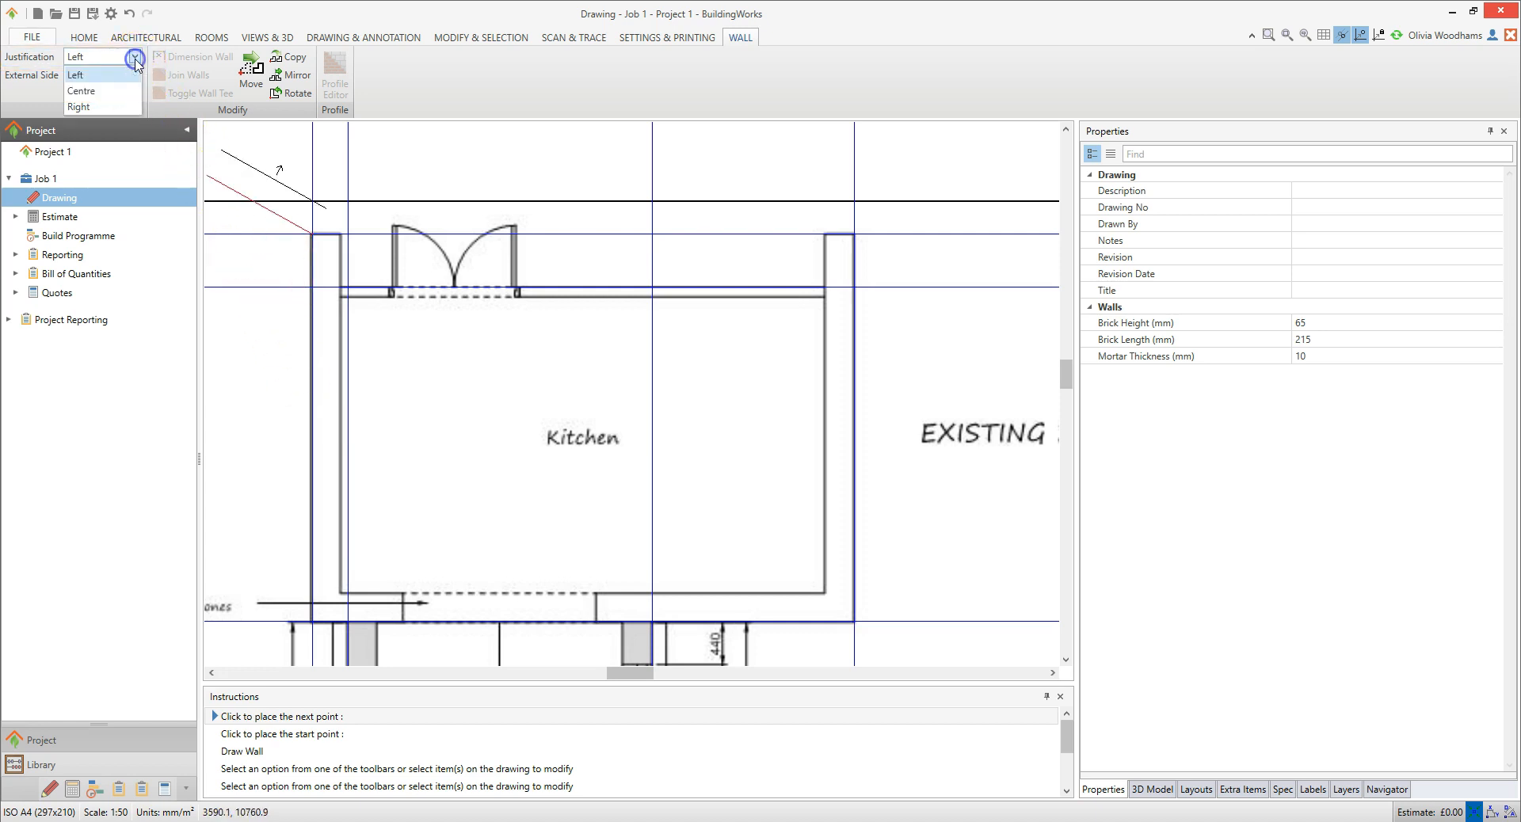
left_click(125, 107)
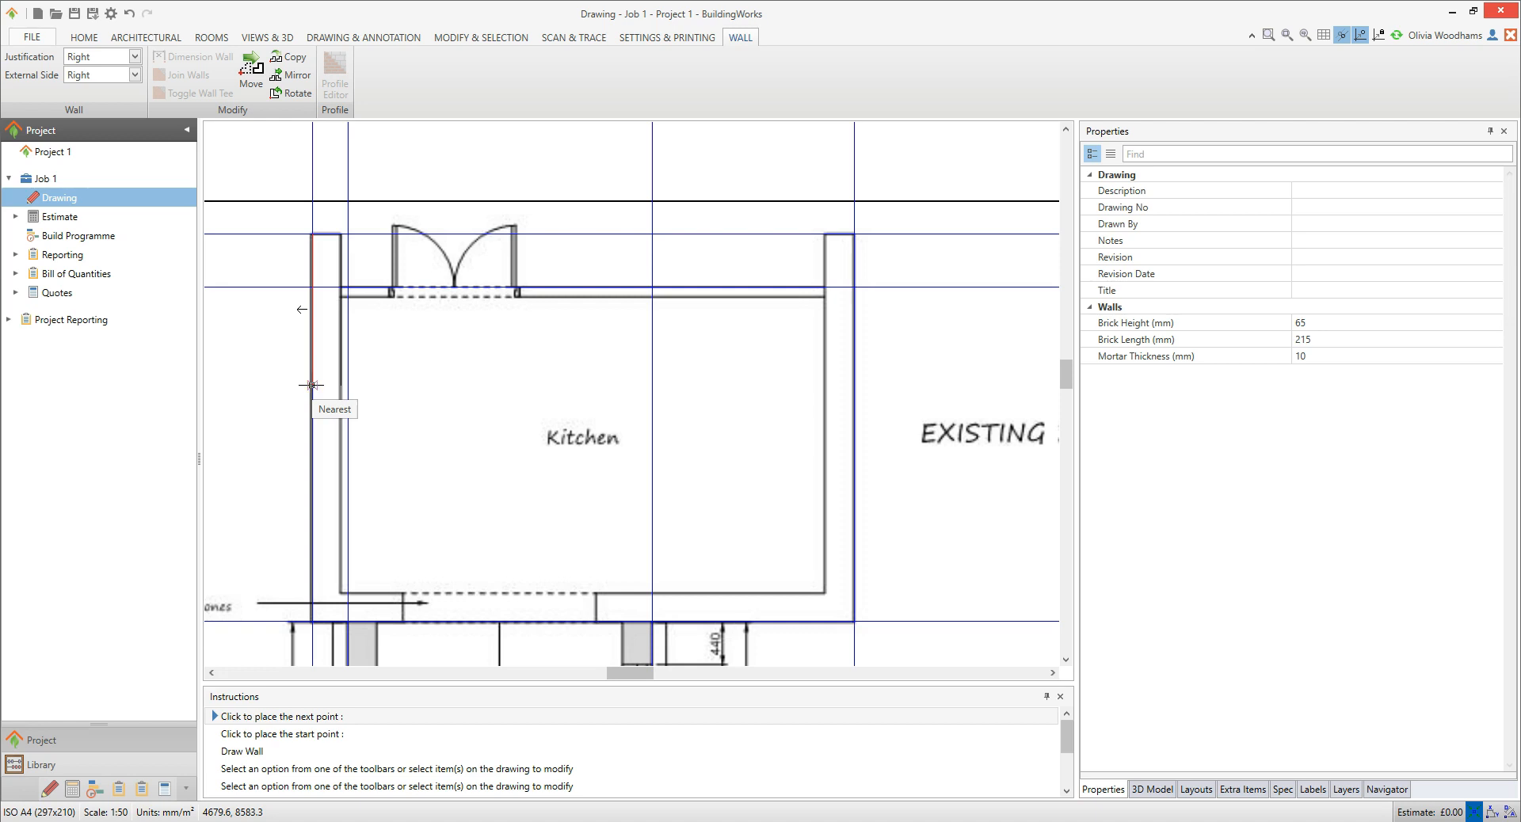
Step: Trace the existing wall down the kitchen's left side, along its lower side and up to the right wall's upper outer corner
left_click(309, 621)
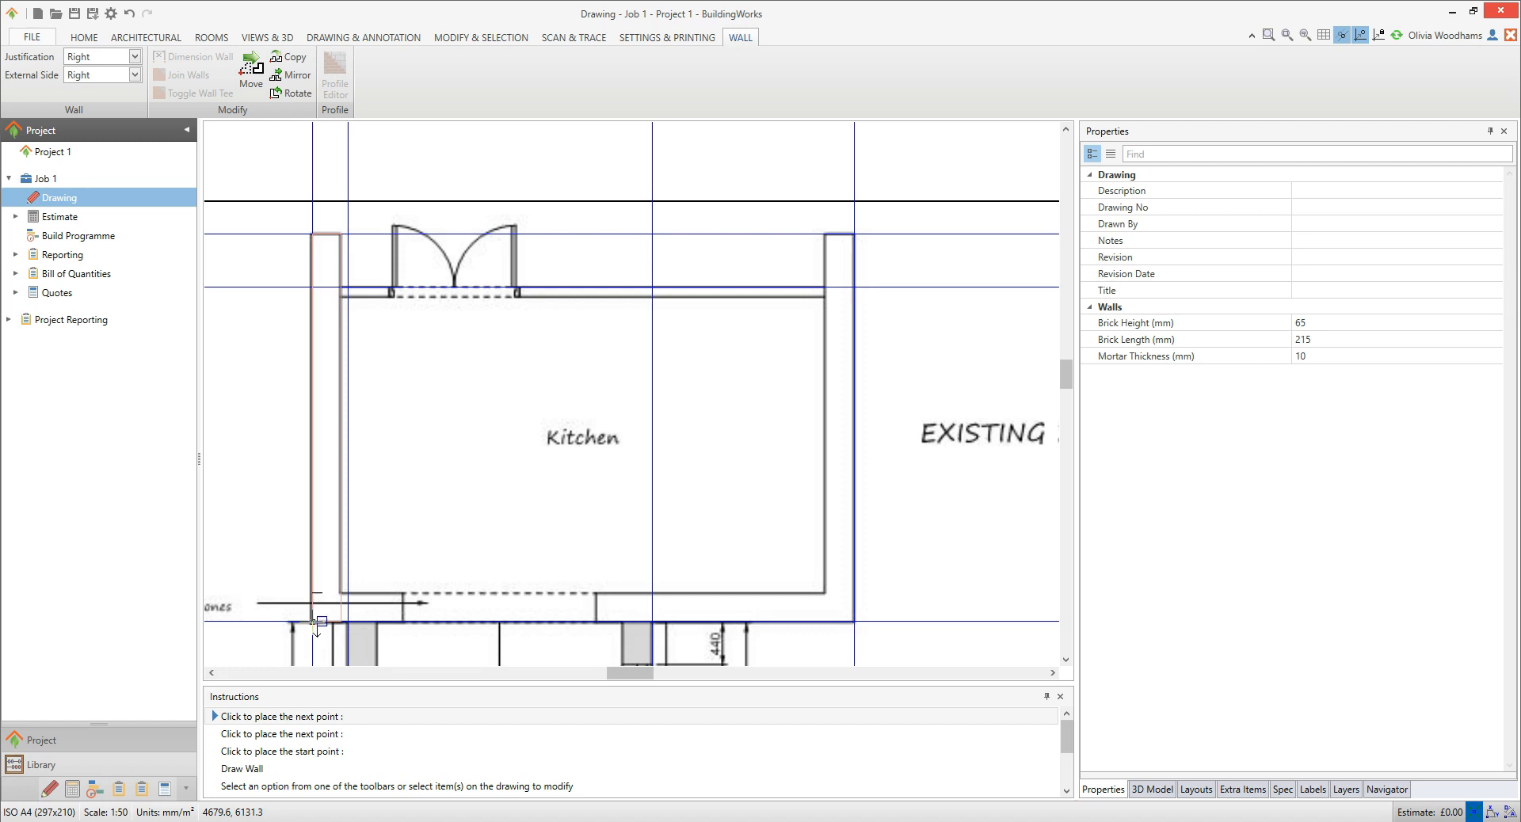
left_click(854, 621)
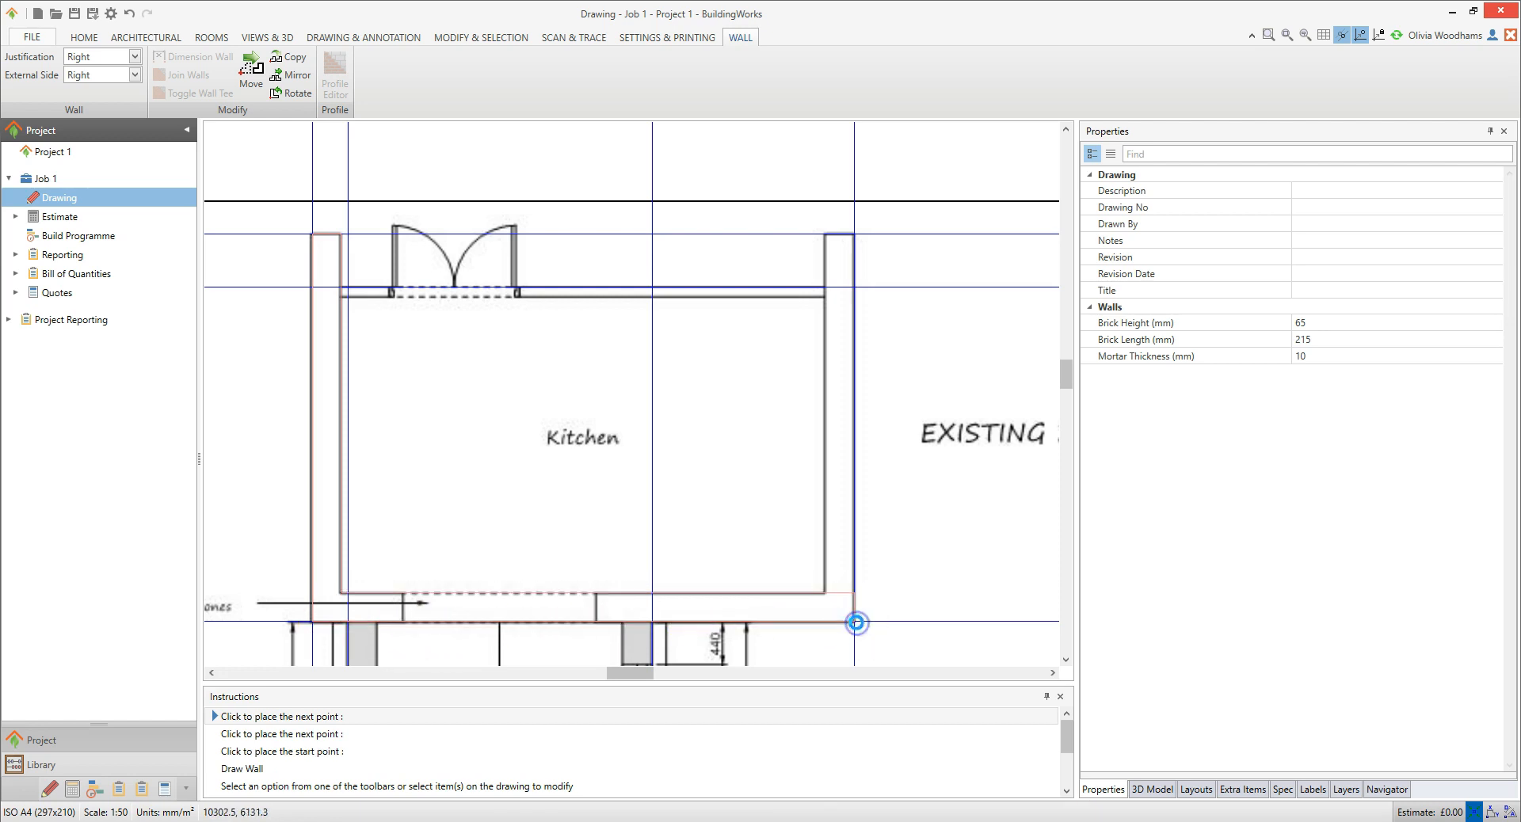
left_click(856, 236)
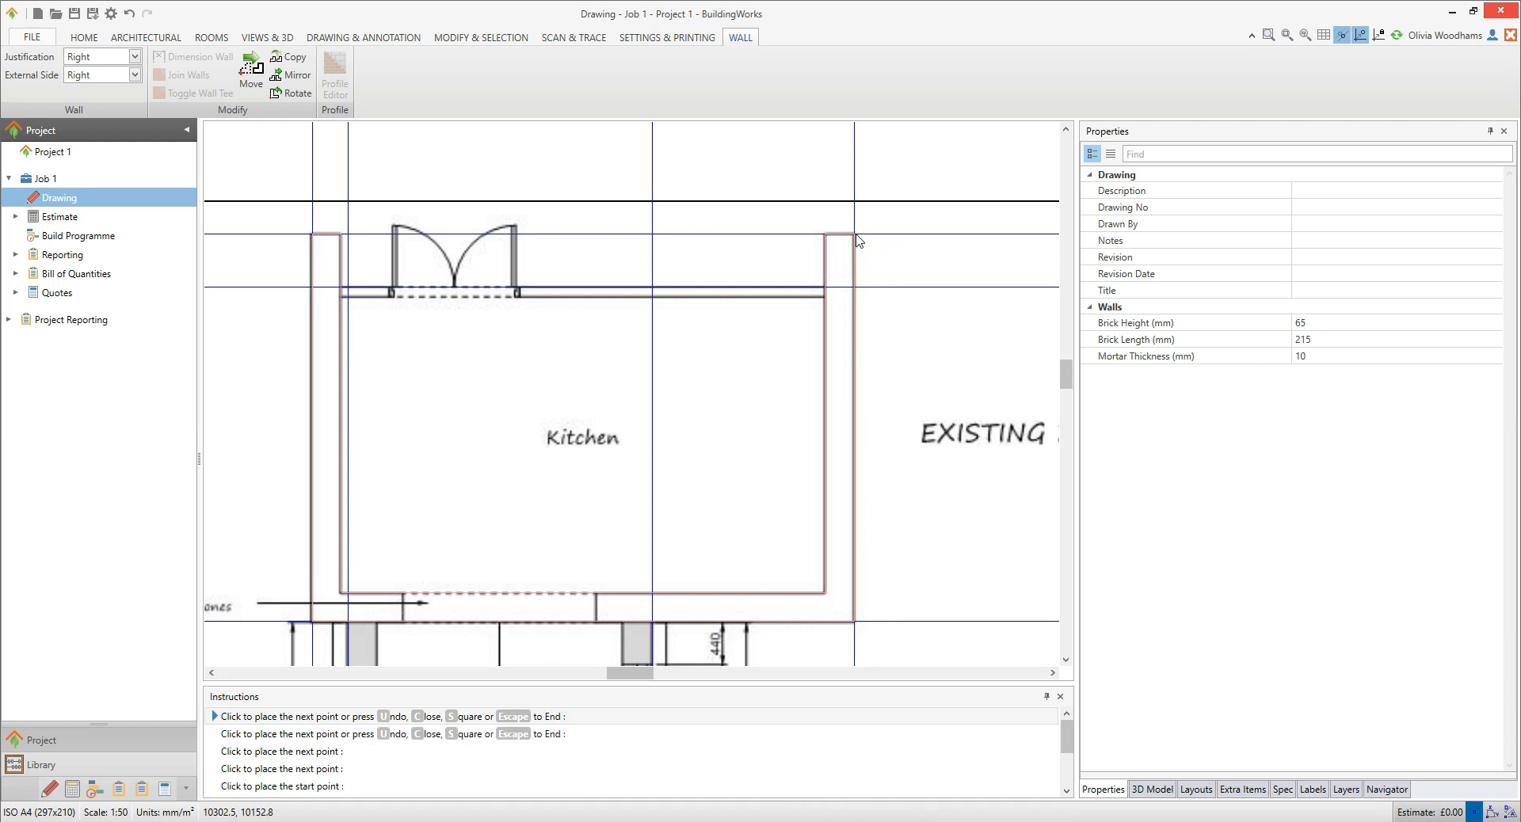
key("Escape")
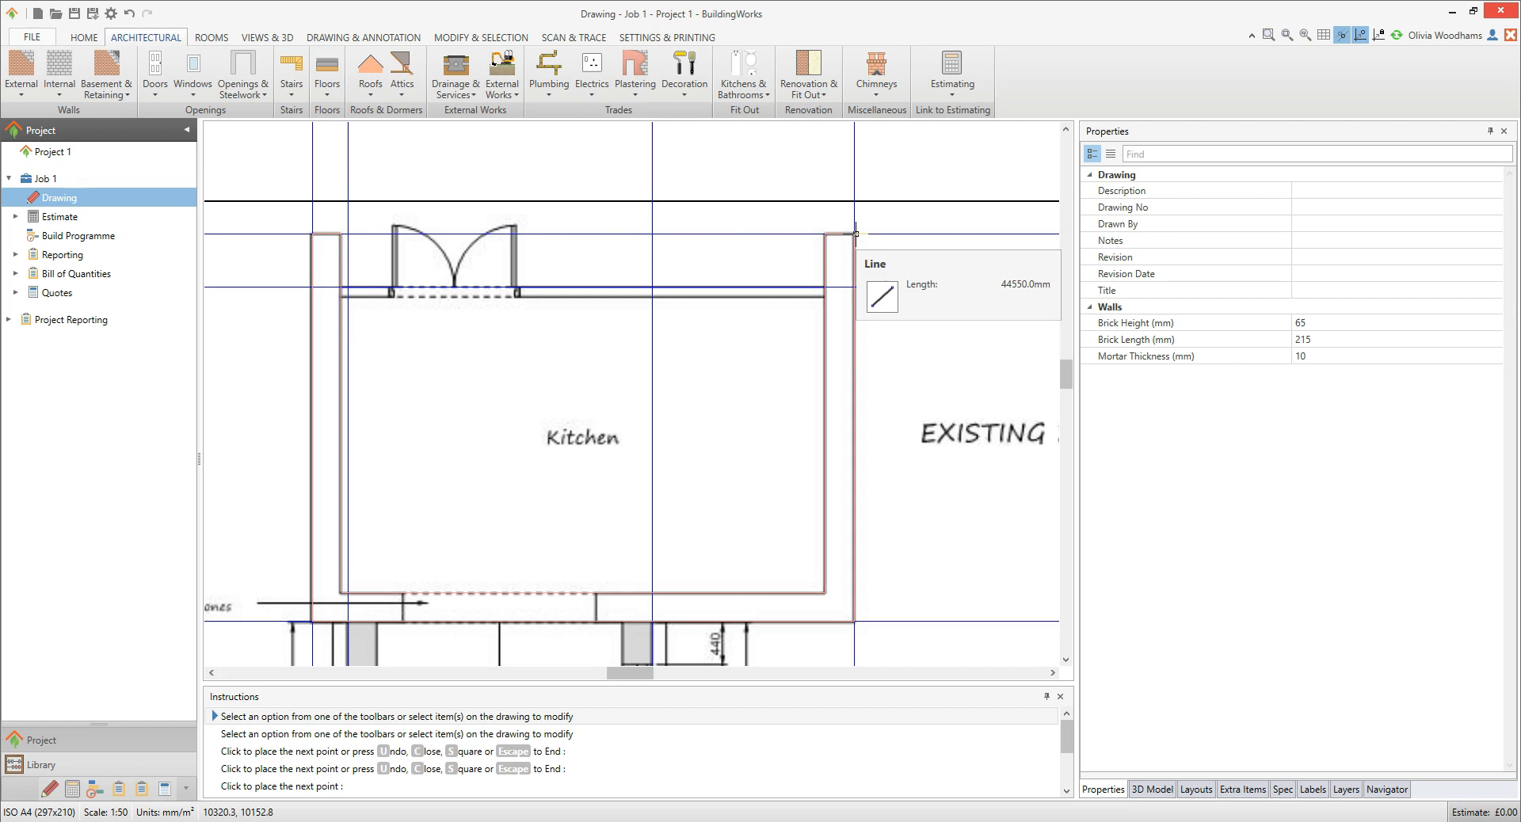
left_click(857, 243)
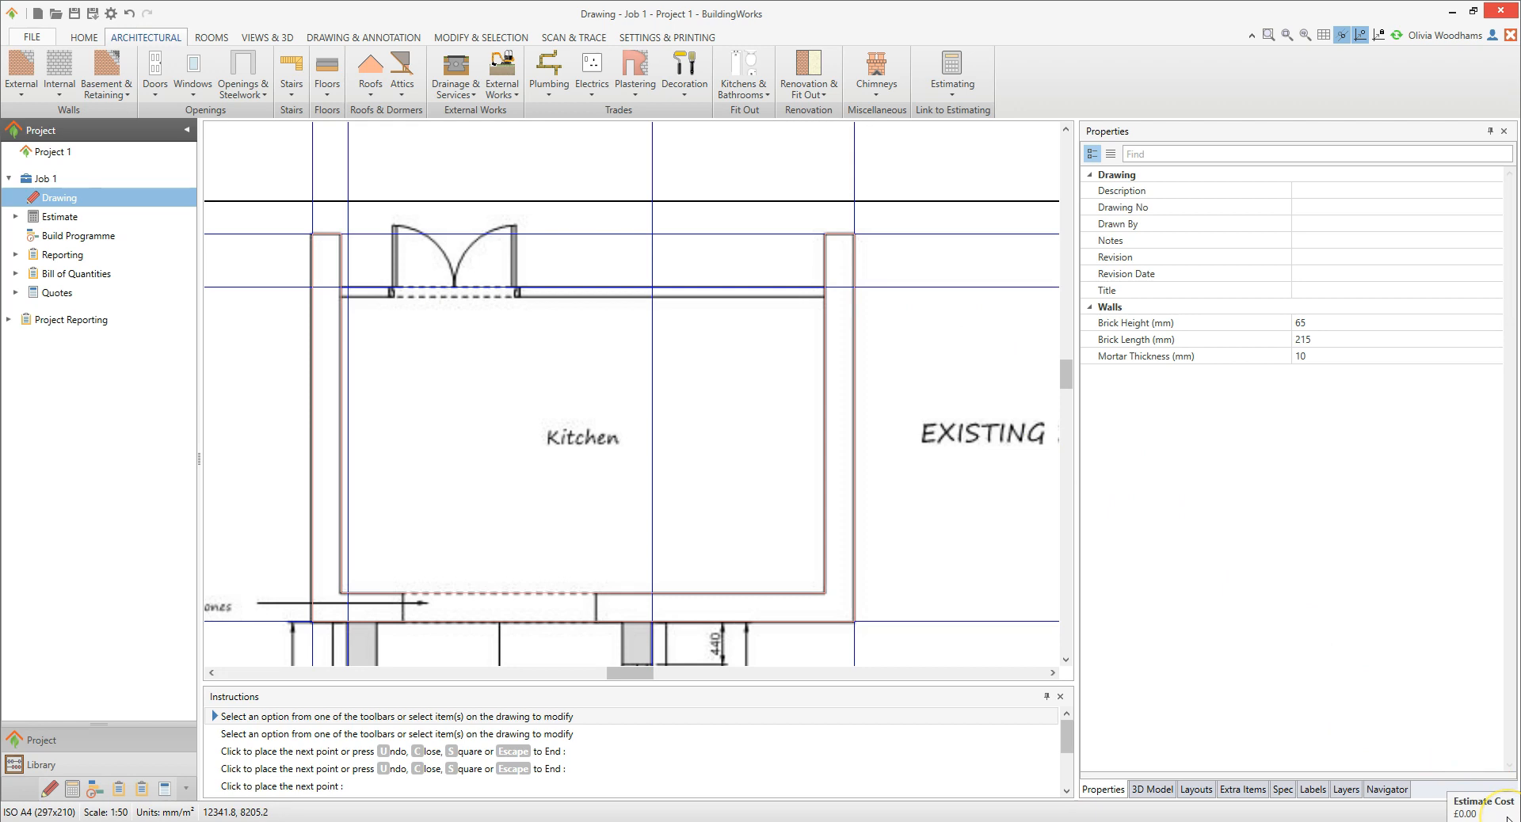
Step: Add a brick and block partial fill cavity wall component with Basic Thermal Performance and the Ground Floor configuration for the extension
mouse_move(587, 547)
middle_mouse_down()
mouse_move(584, 560)
mouse_move(600, 156)
middle_mouse_up()
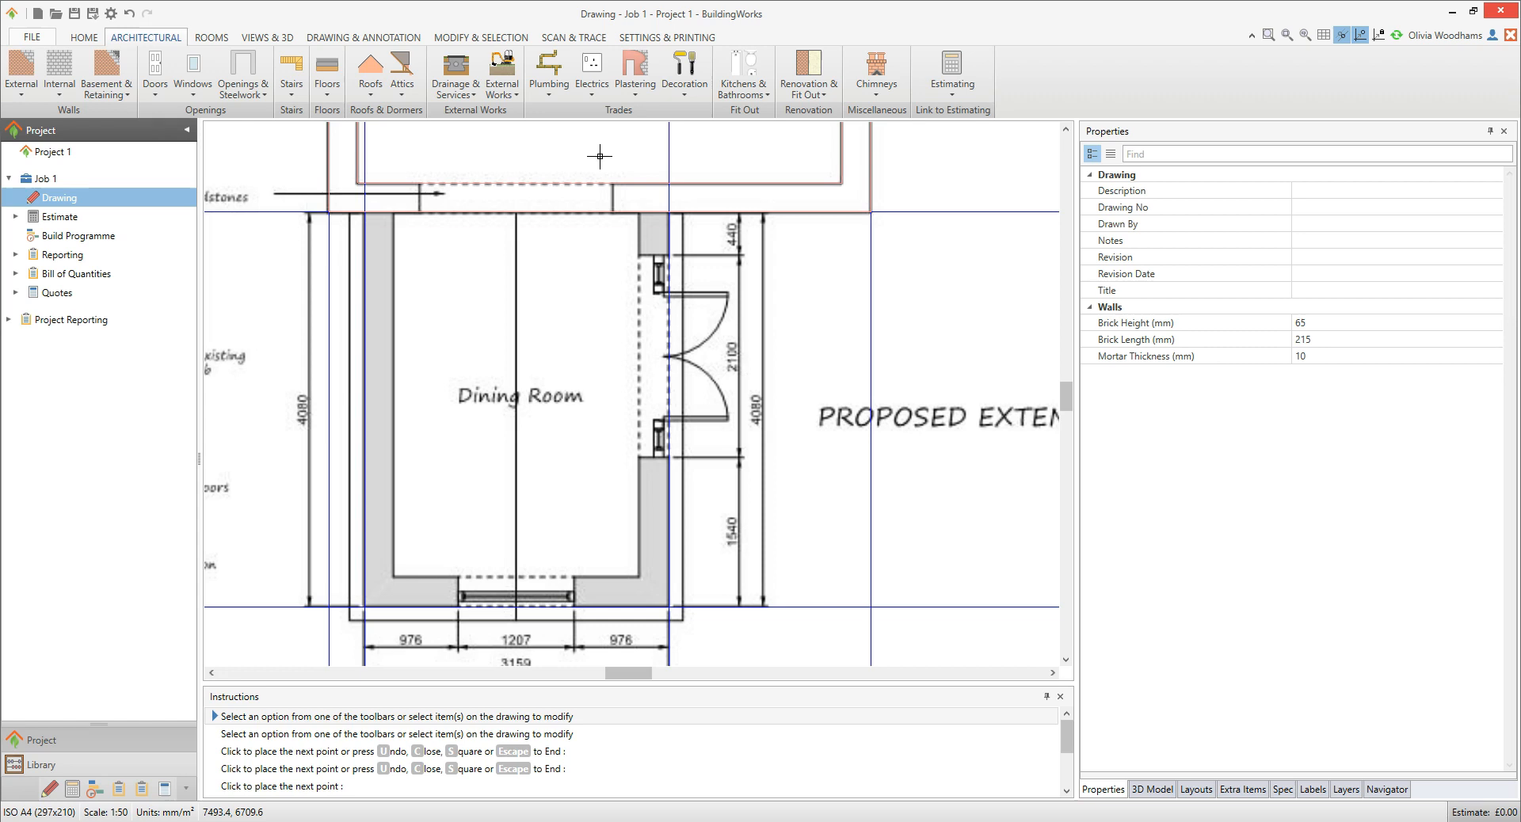
left_click(24, 80)
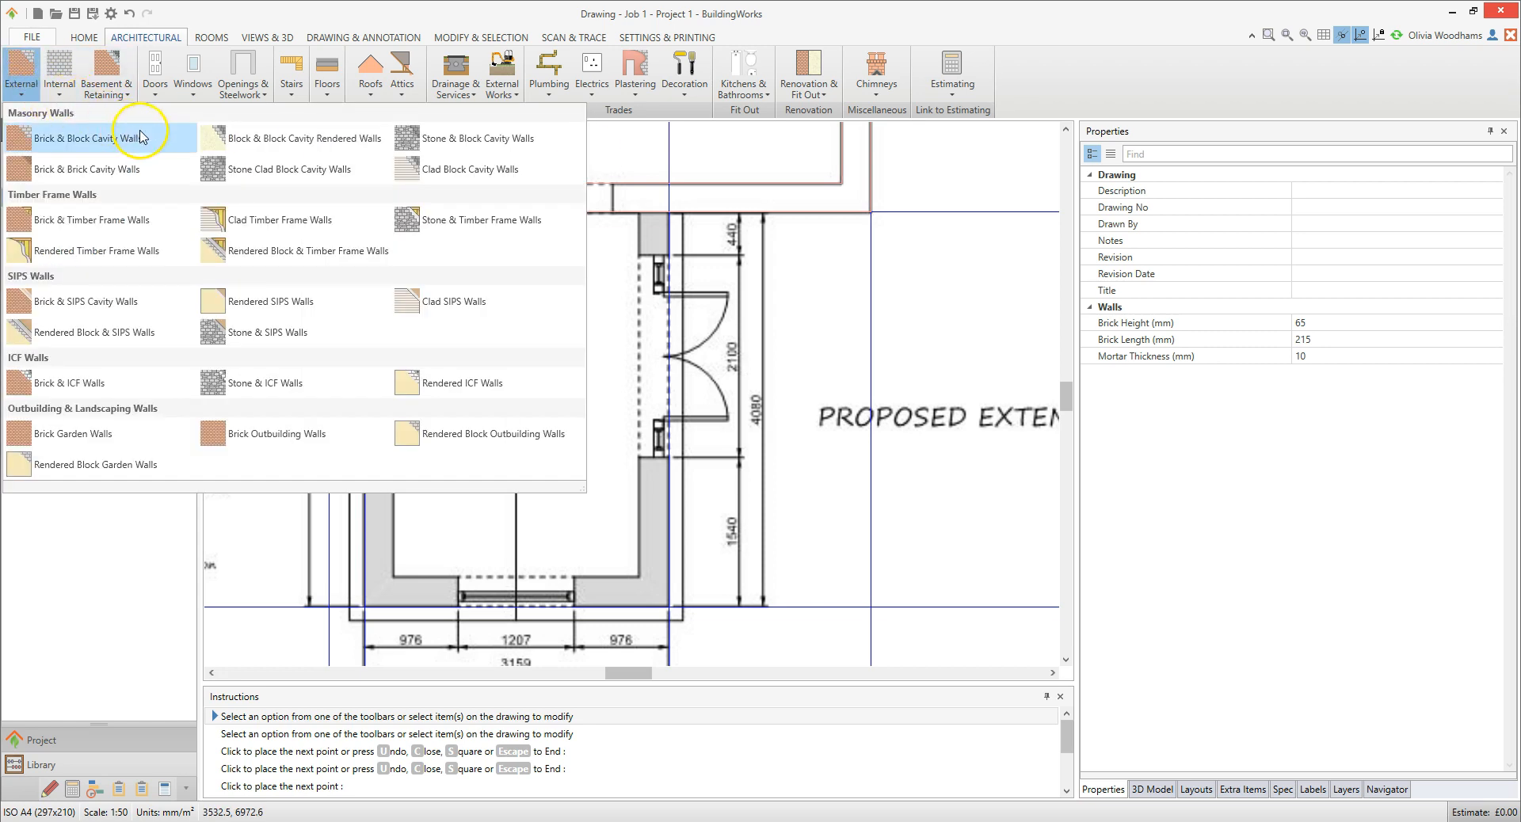
left_click(161, 150)
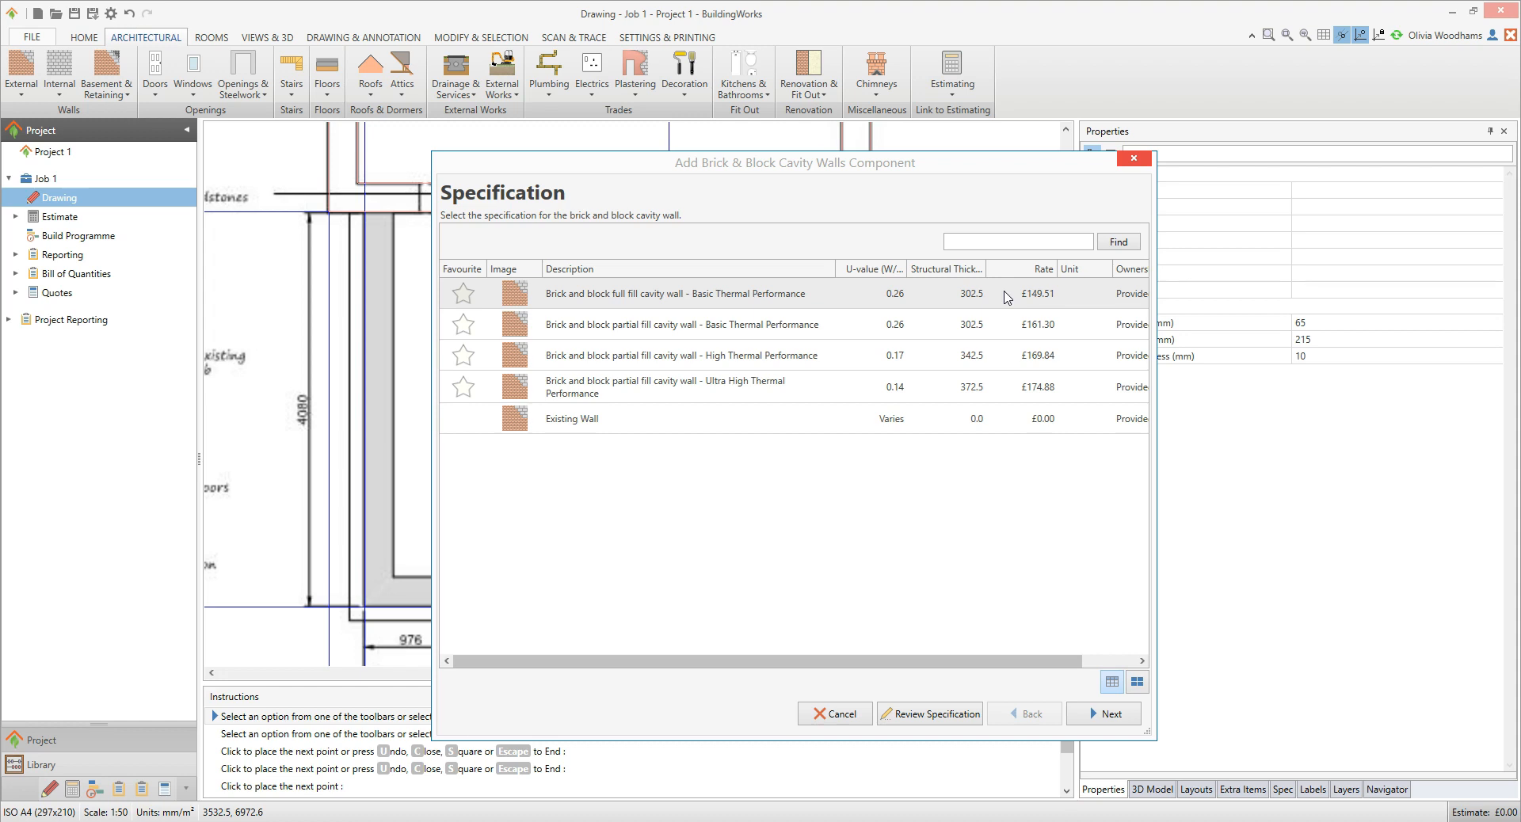
left_click(841, 327)
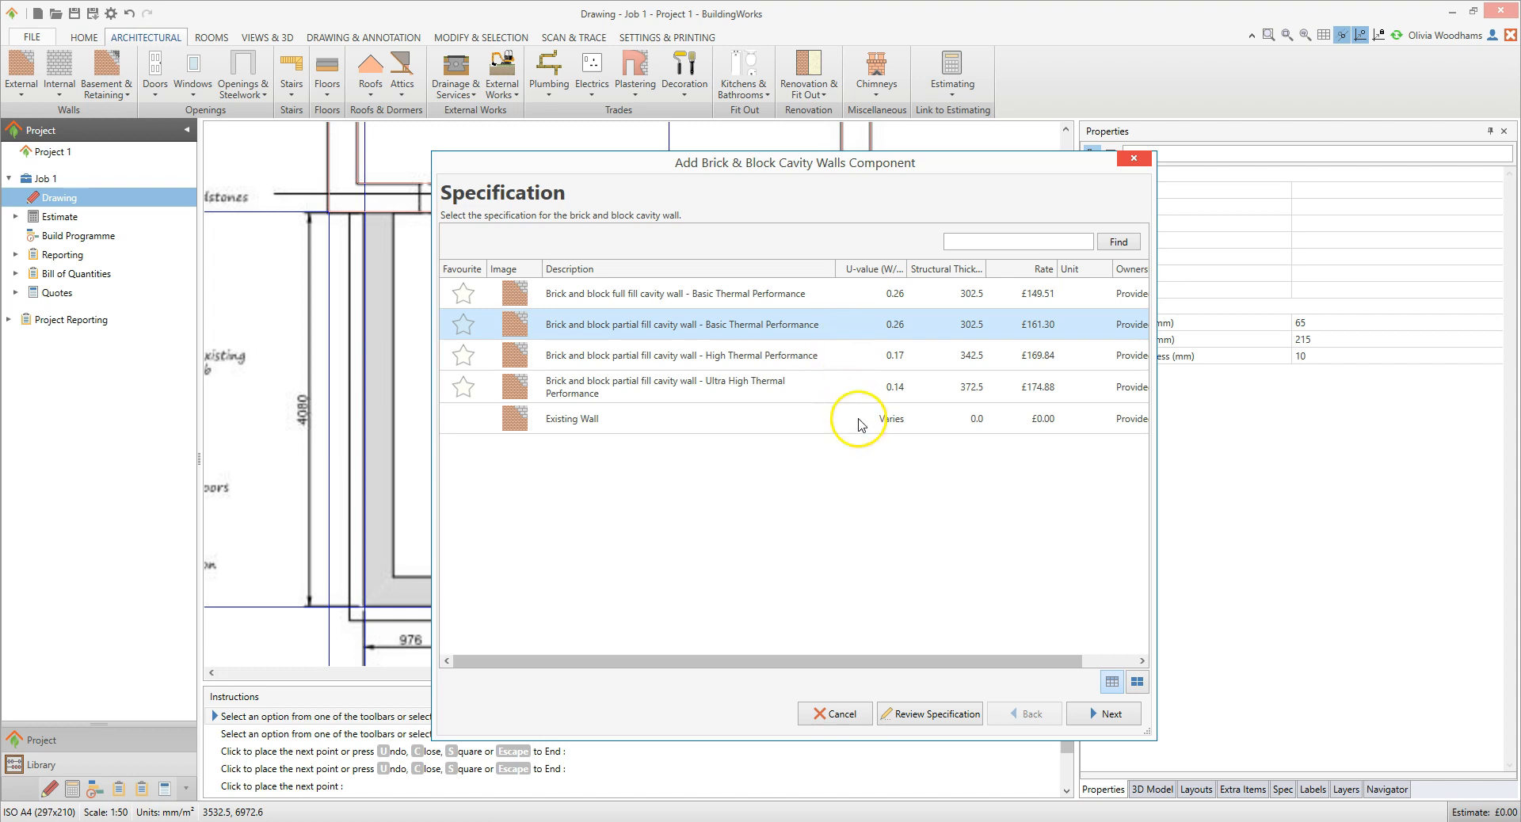
left_click(981, 722)
left_click(1133, 722)
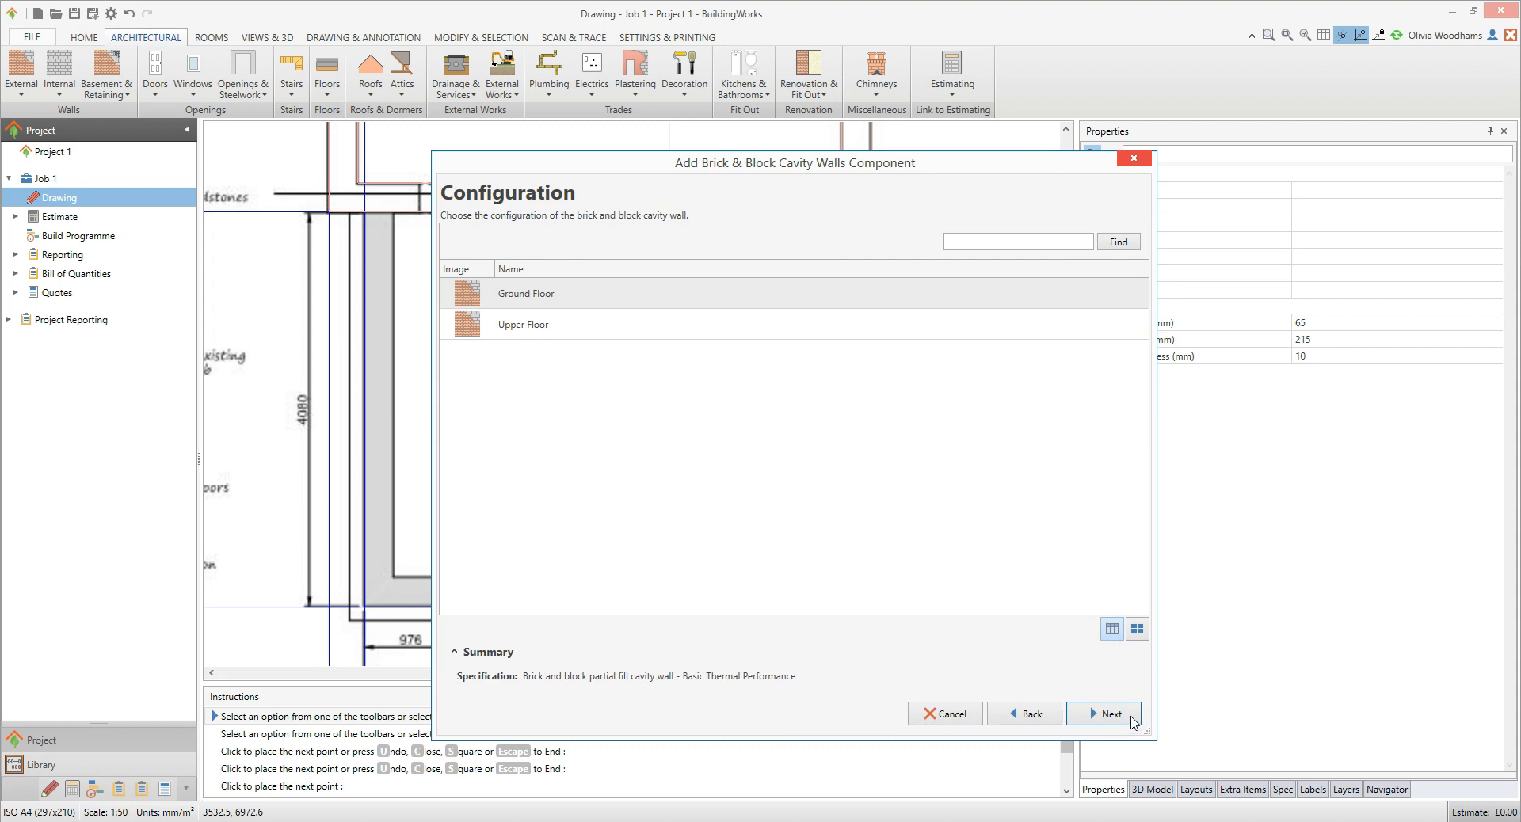
left_click(628, 297)
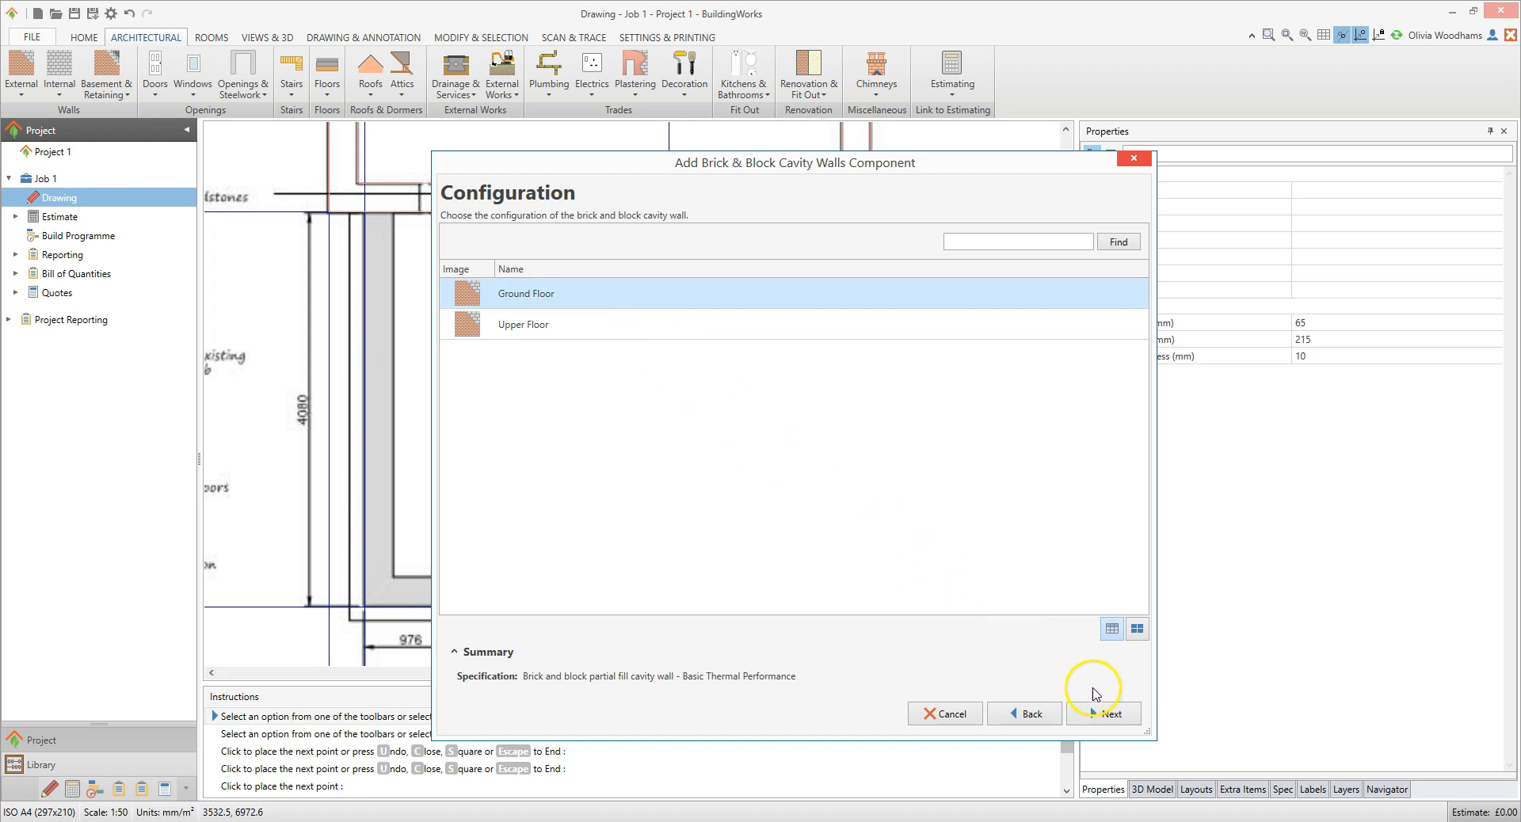
left_click(1134, 716)
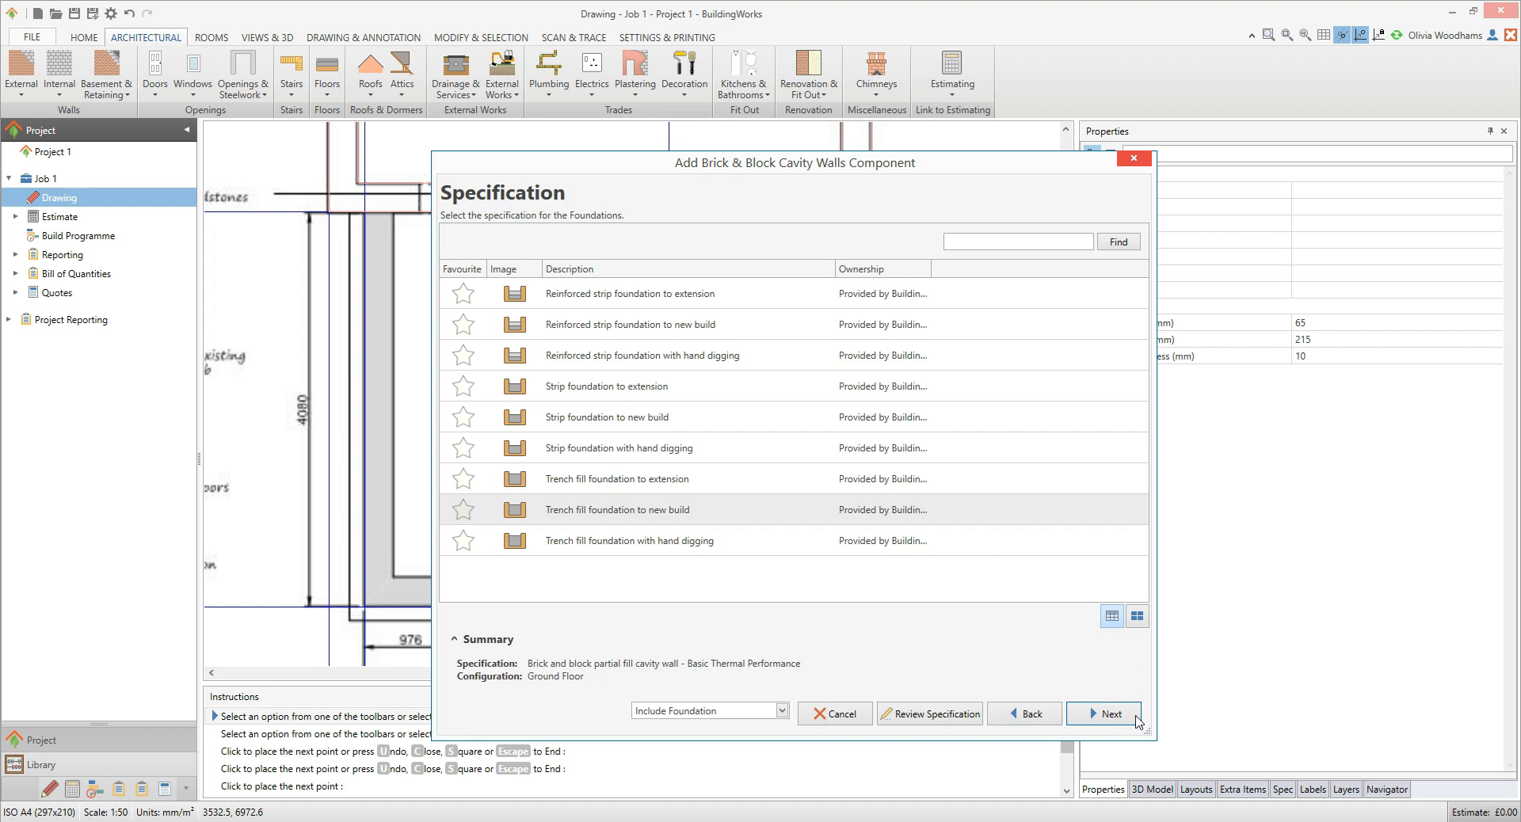
Step: Choose the trench fill foundation to new build for the wall and keep its default excavation and concrete dimensions
left_click(728, 516)
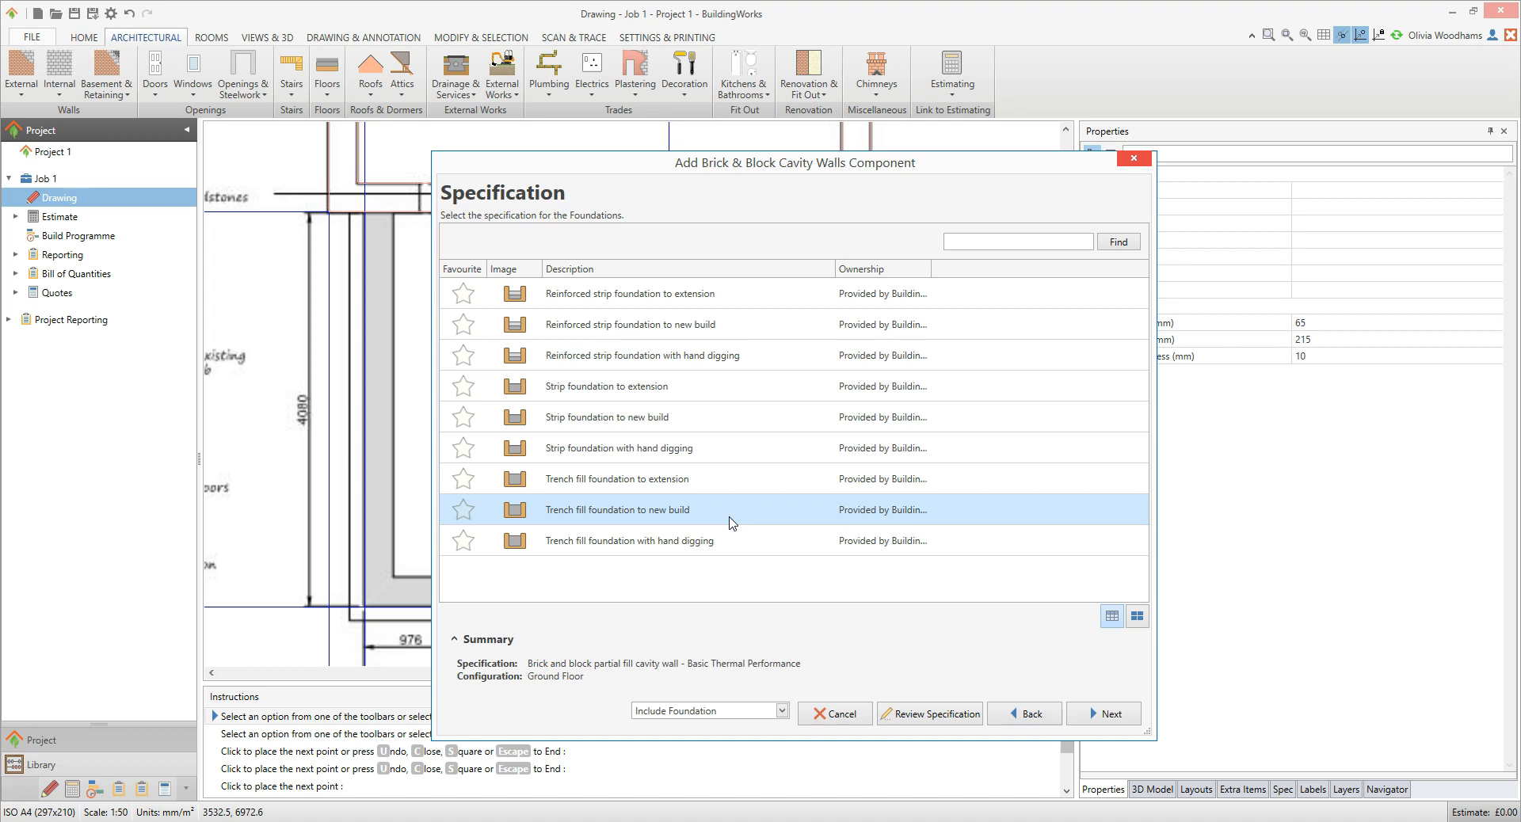
left_click(1128, 715)
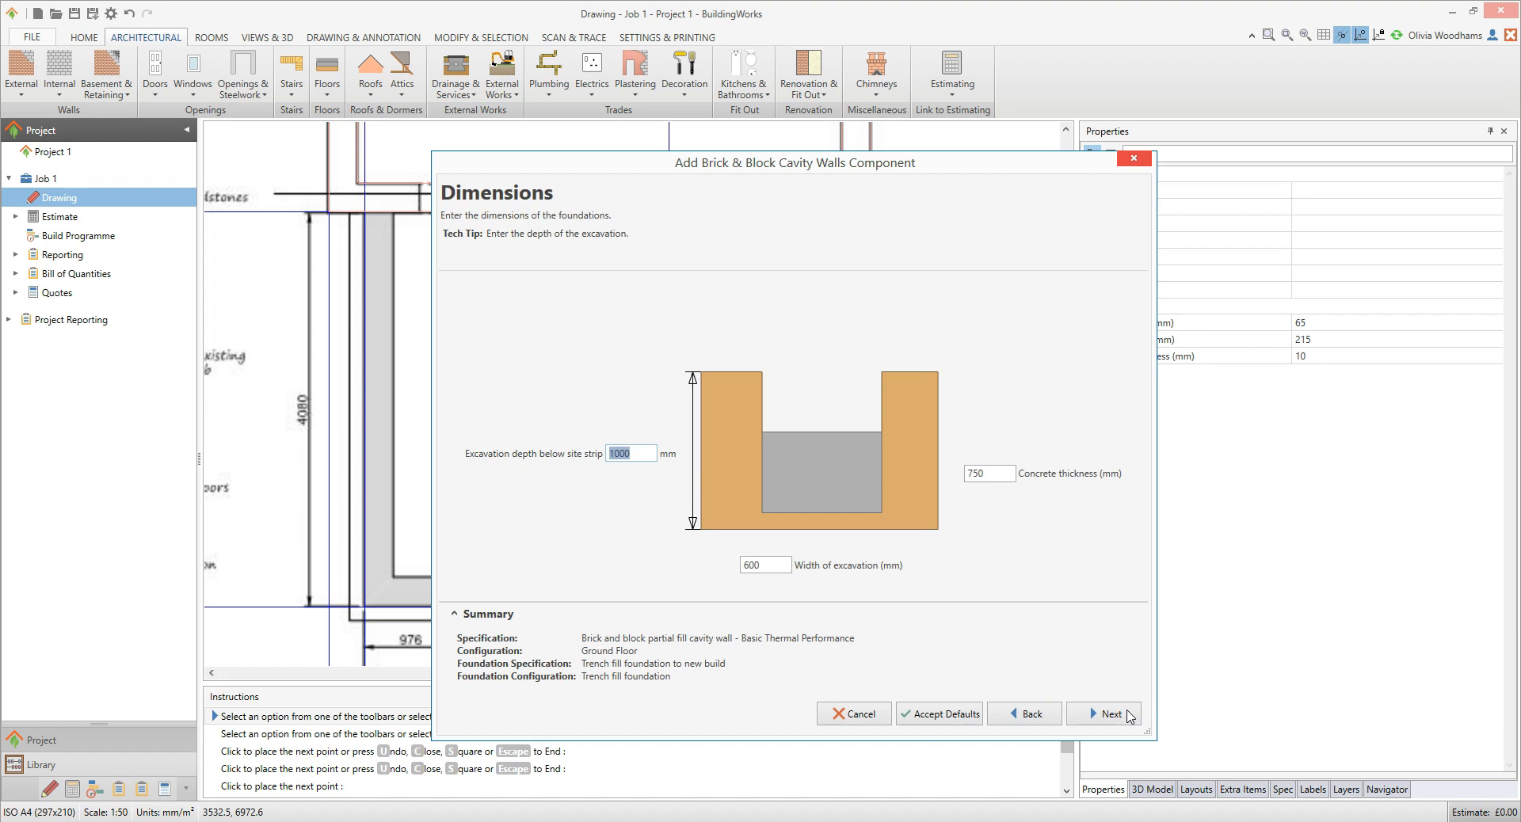
left_click(1127, 713)
left_click(1103, 717)
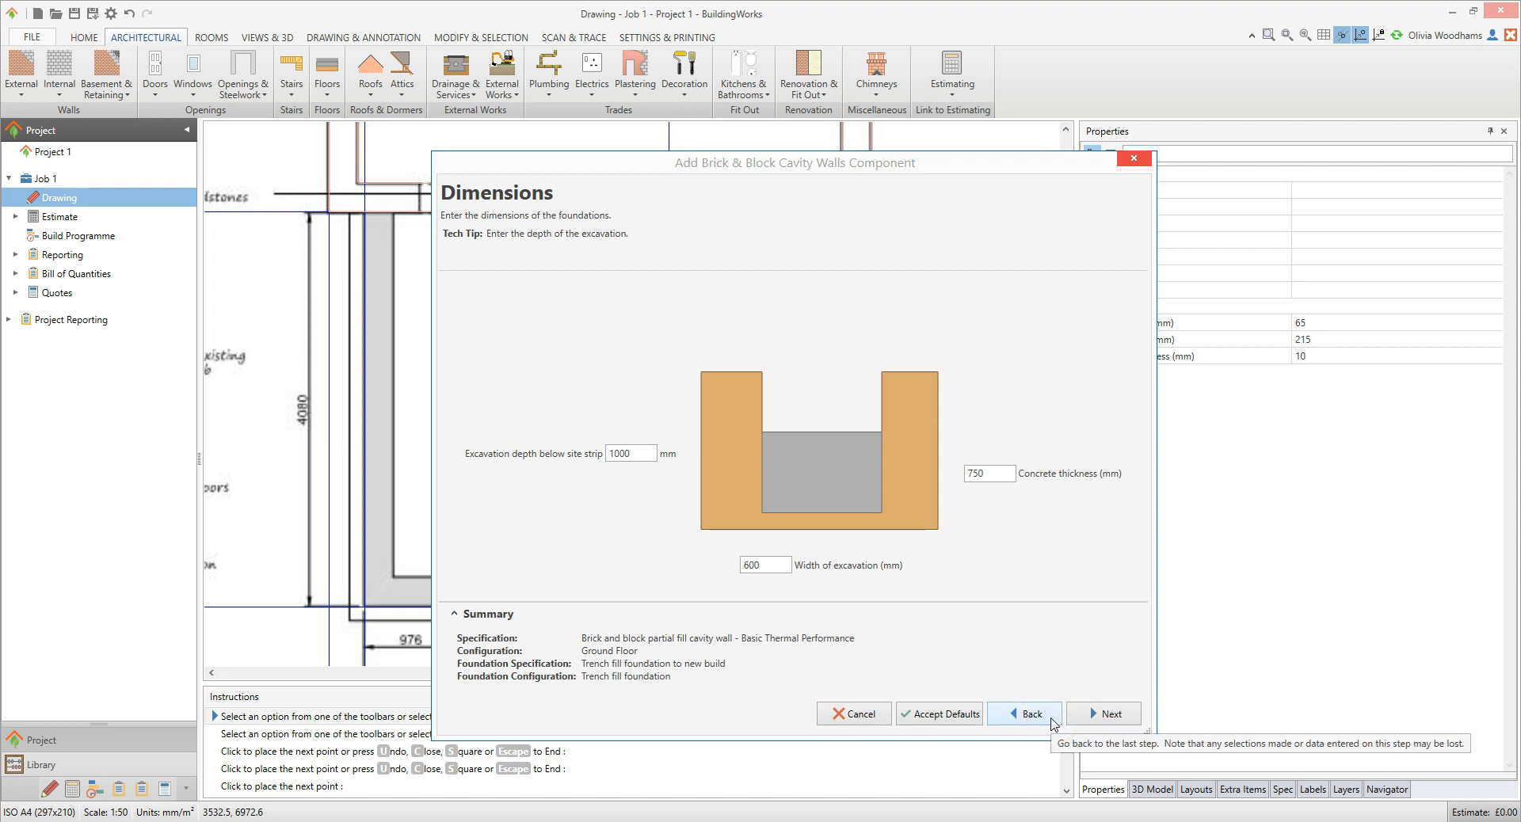
left_click(1131, 720)
left_click(1131, 722)
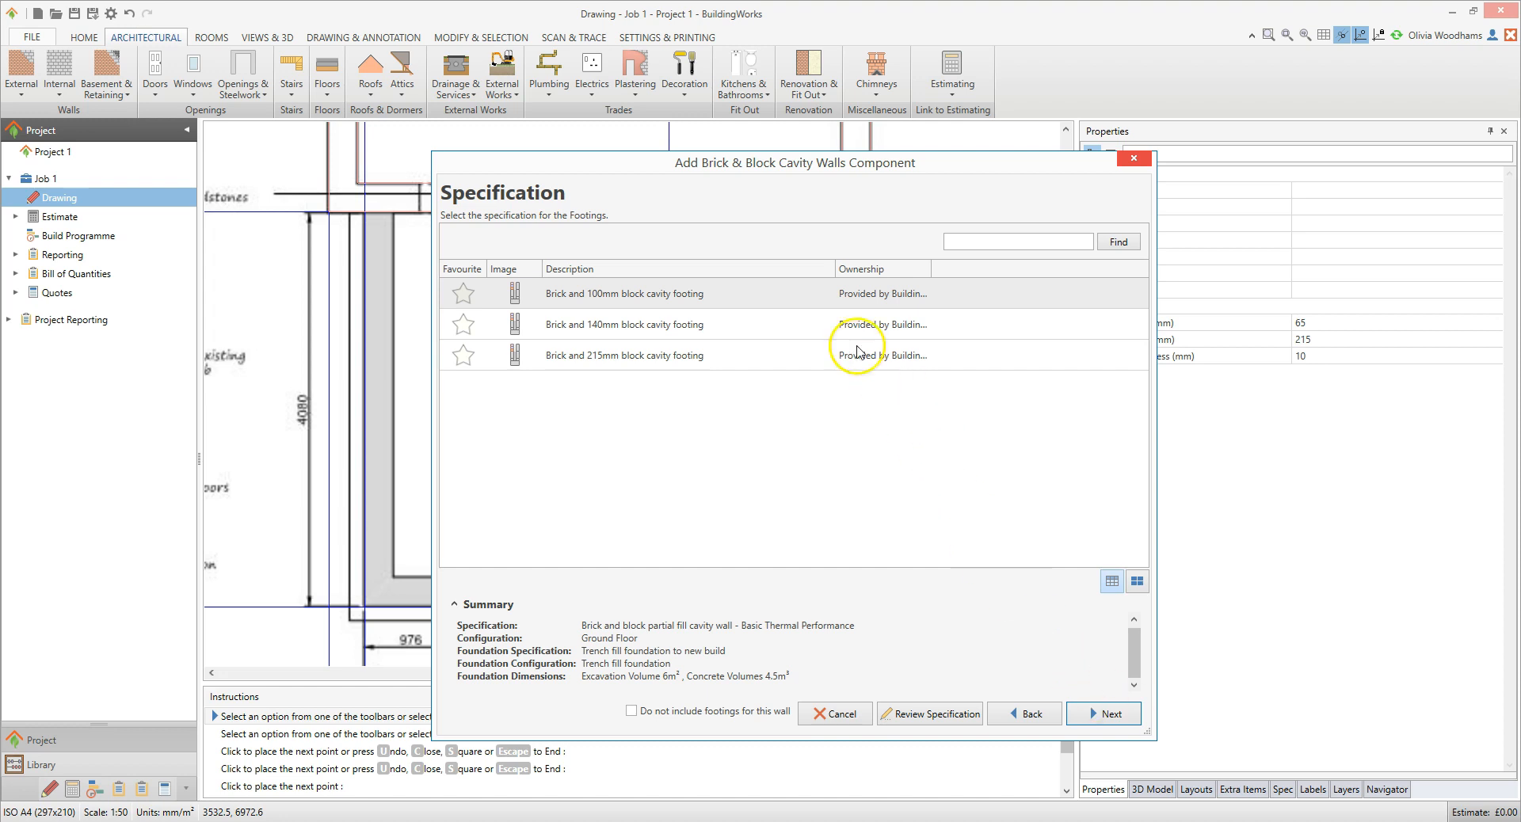
Step: Choose the brick and 100mm block cavity footing, configured for trench fill foundations, and keep its default dimensions
left_click(783, 298)
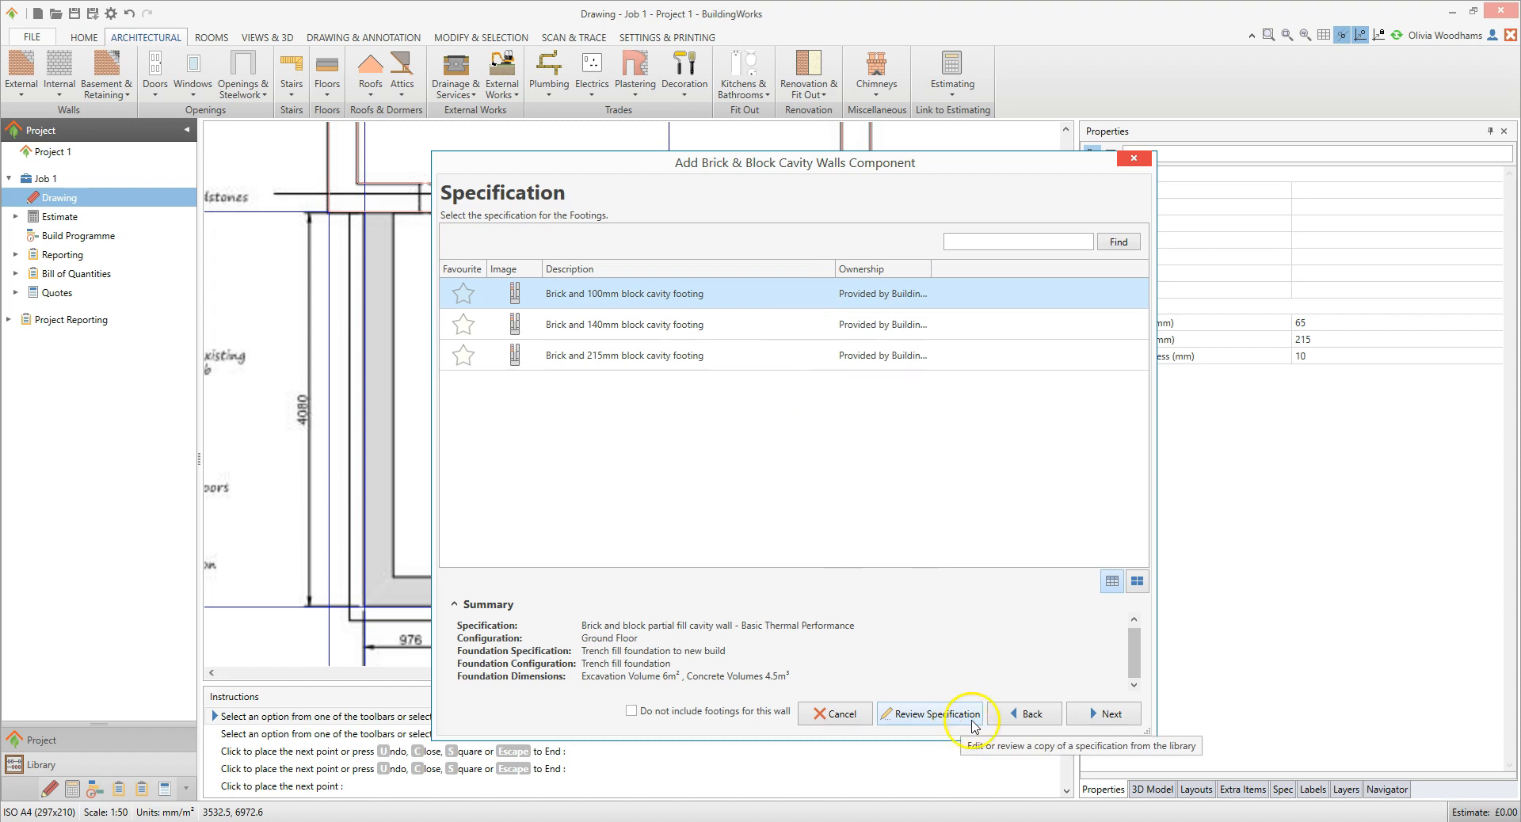
left_click(1098, 715)
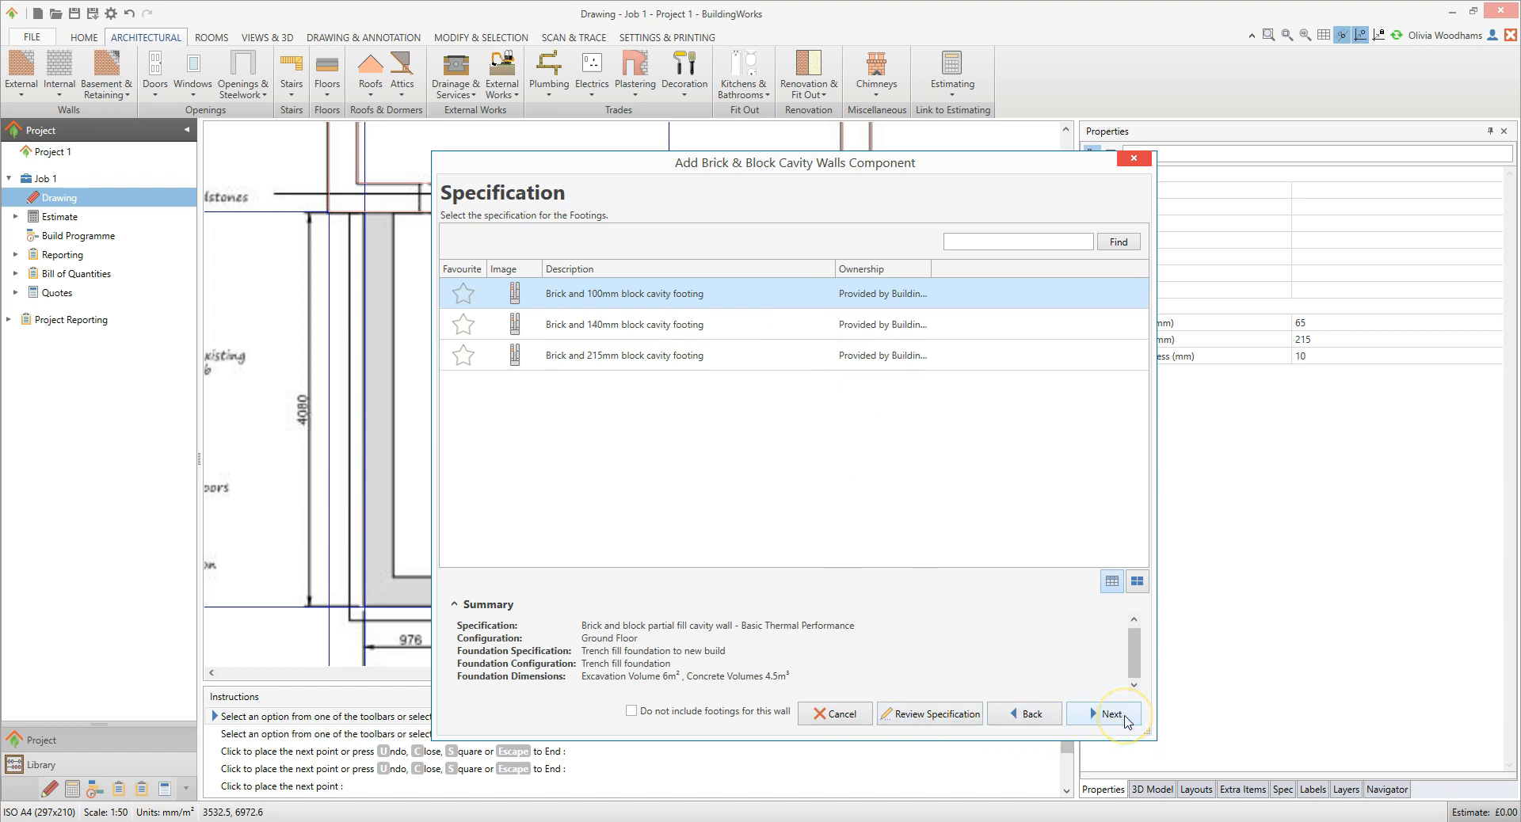
left_click(1127, 719)
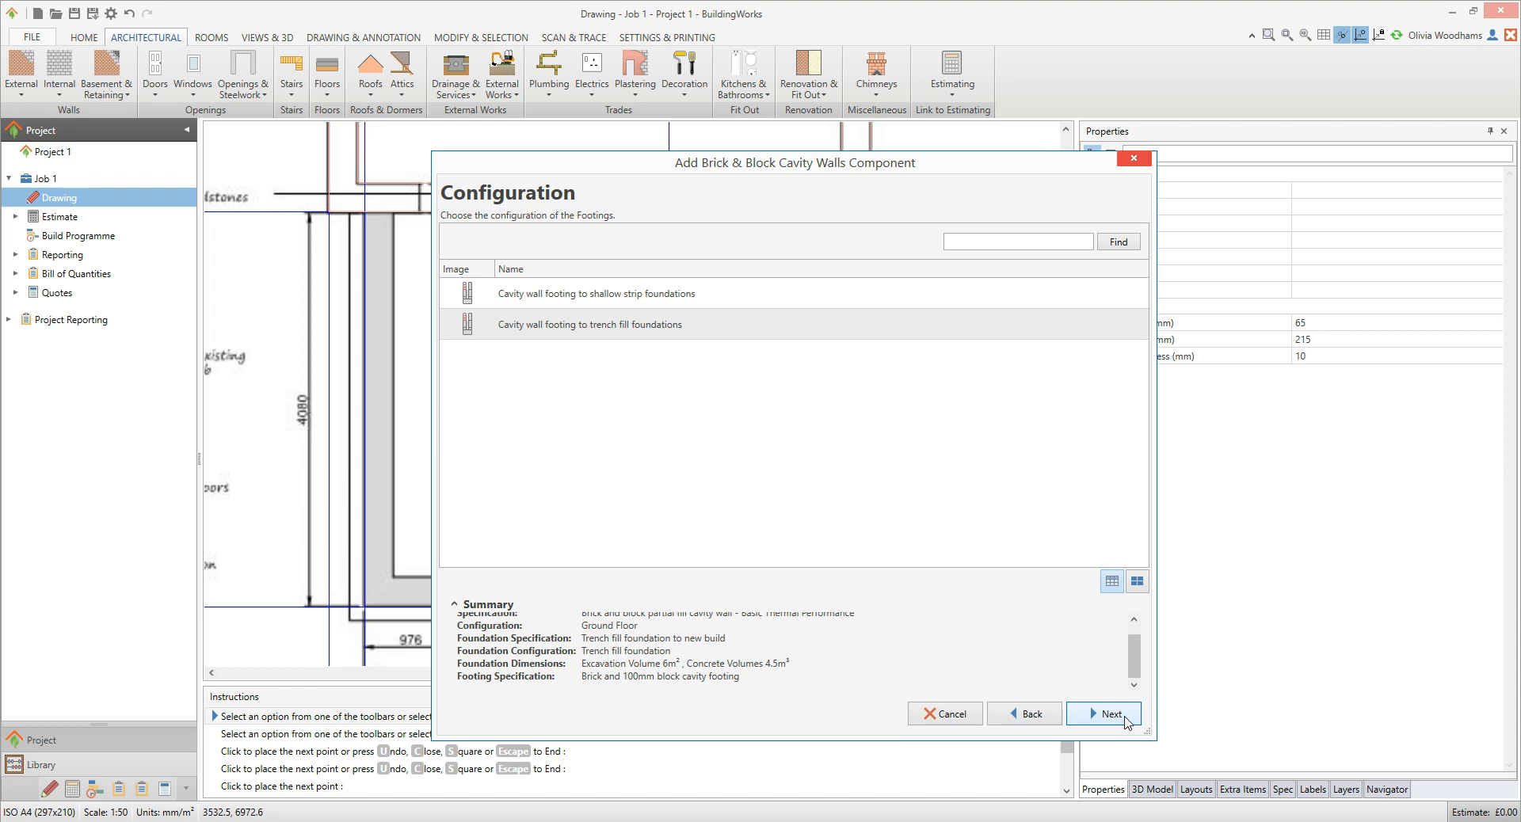
left_click(720, 328)
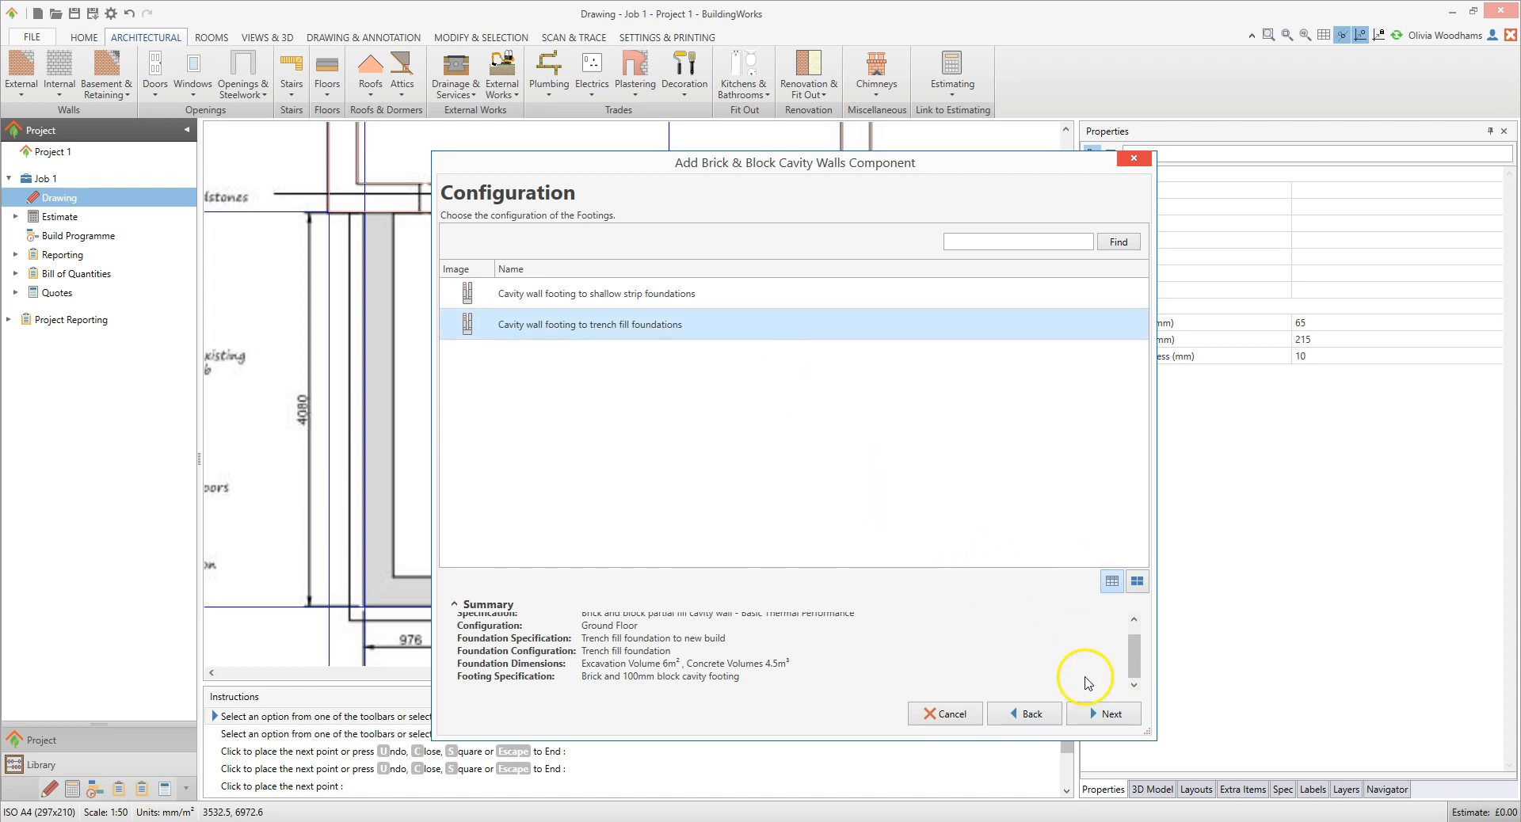
left_click(1128, 717)
left_click(1109, 714)
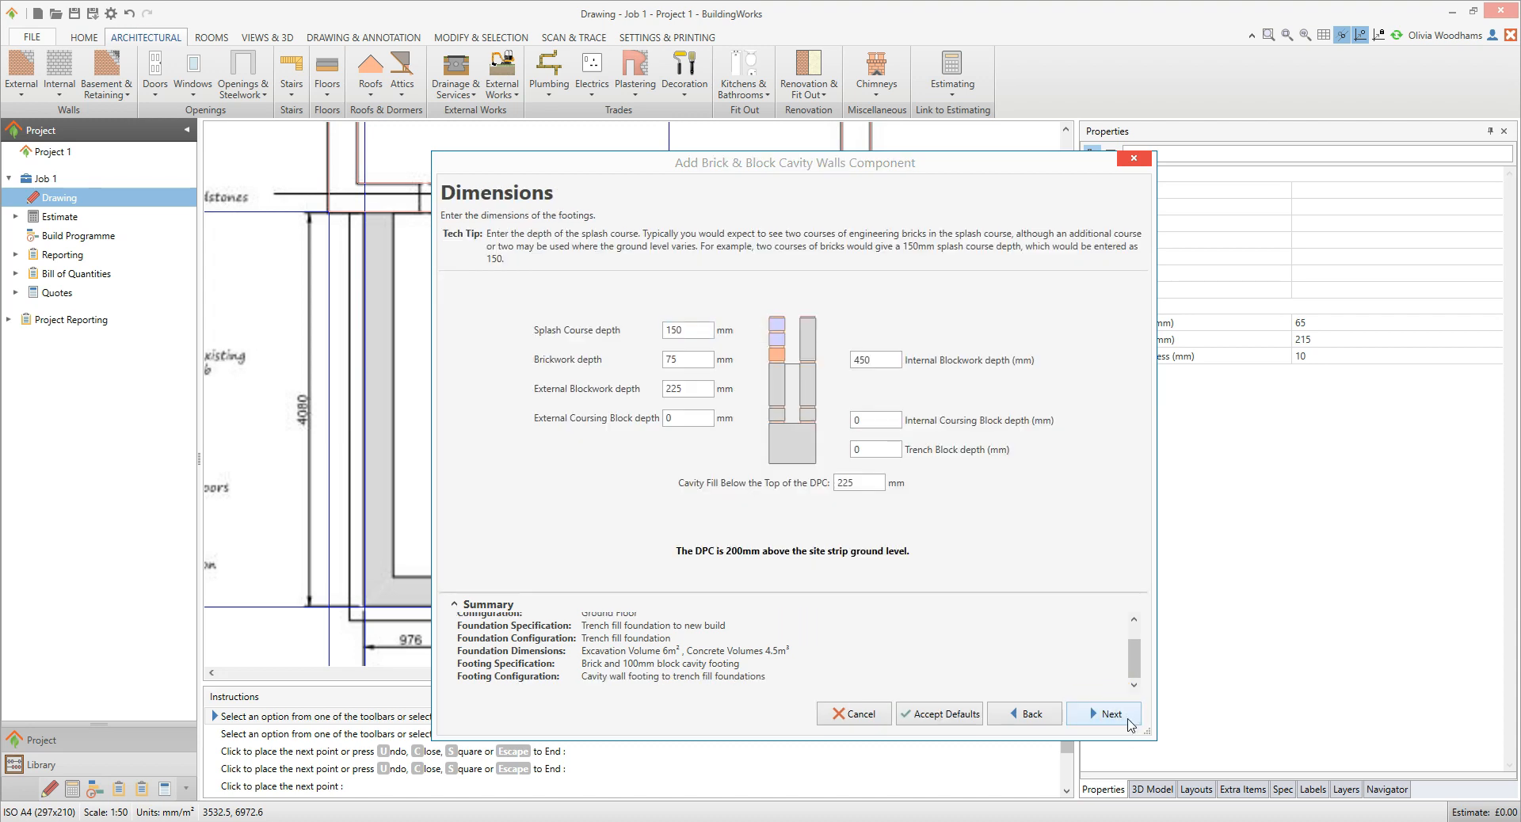
left_click(682, 336)
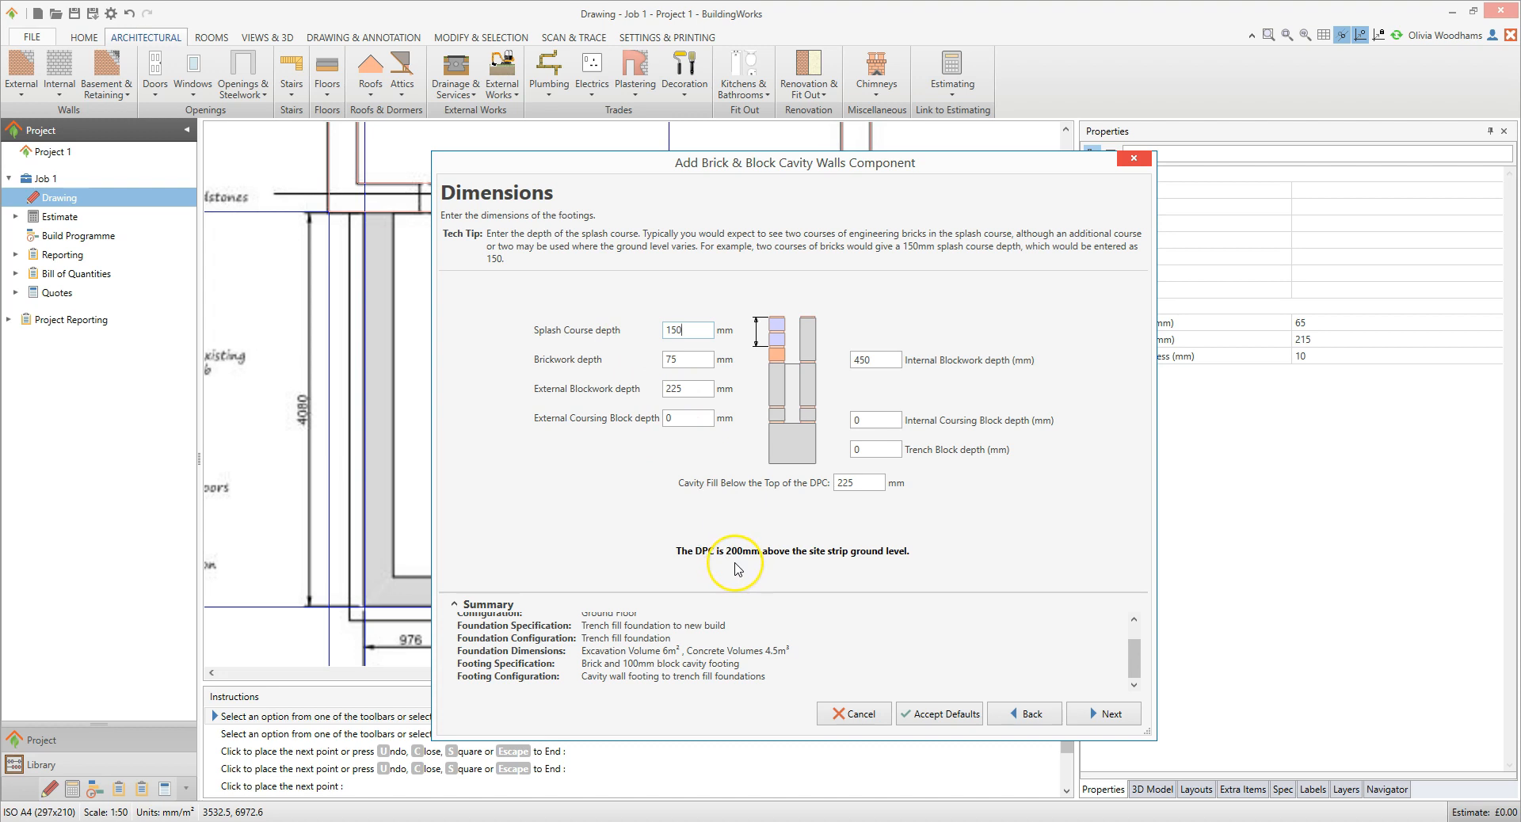
left_click(1122, 716)
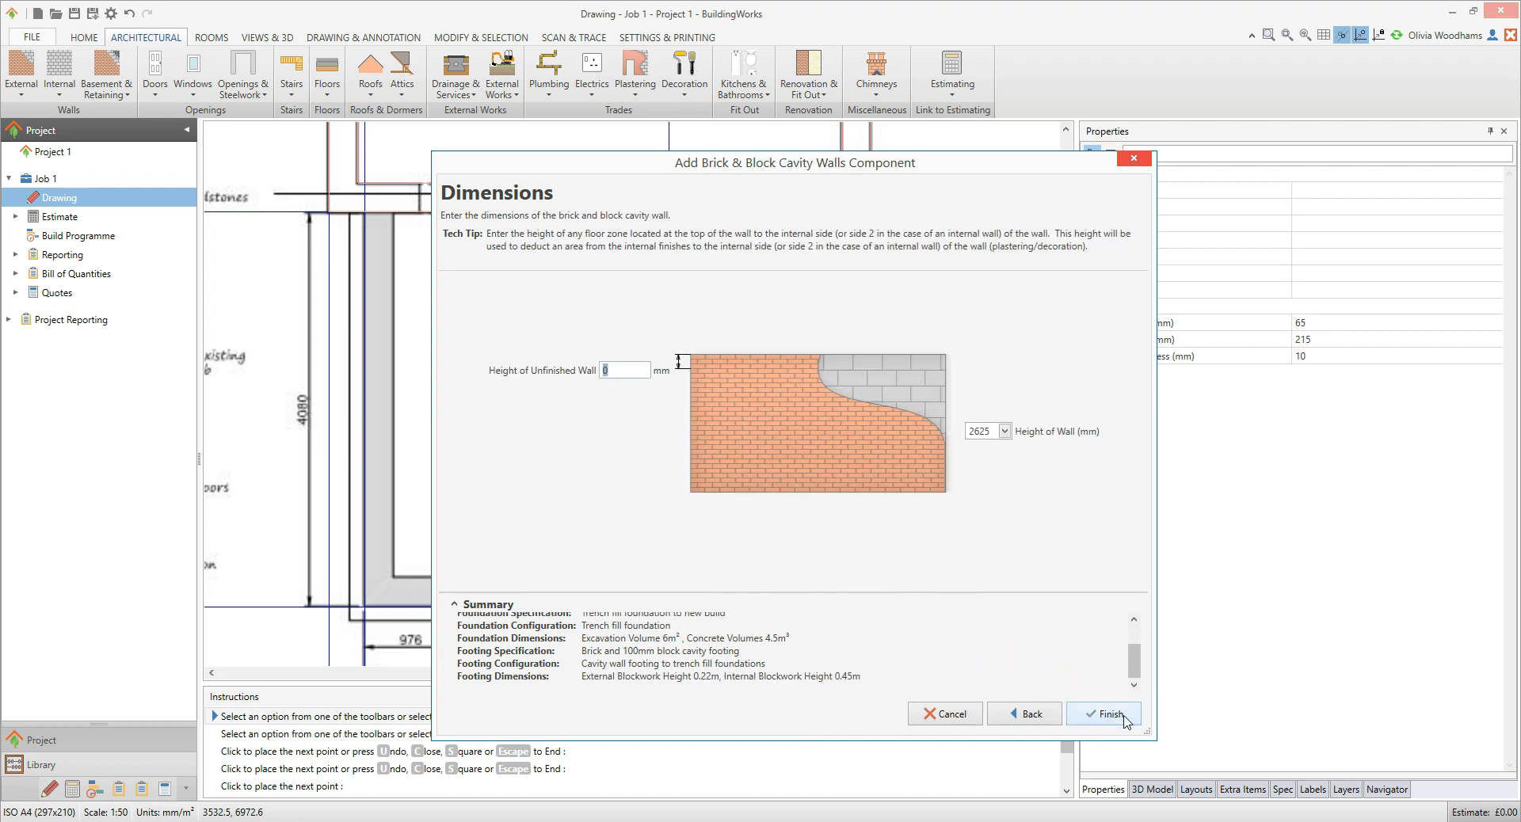
Step: Set the new cavity wall's height to 2325 mm, keep the unfinished wall height at 0, and finish the component setup
left_click(619, 377)
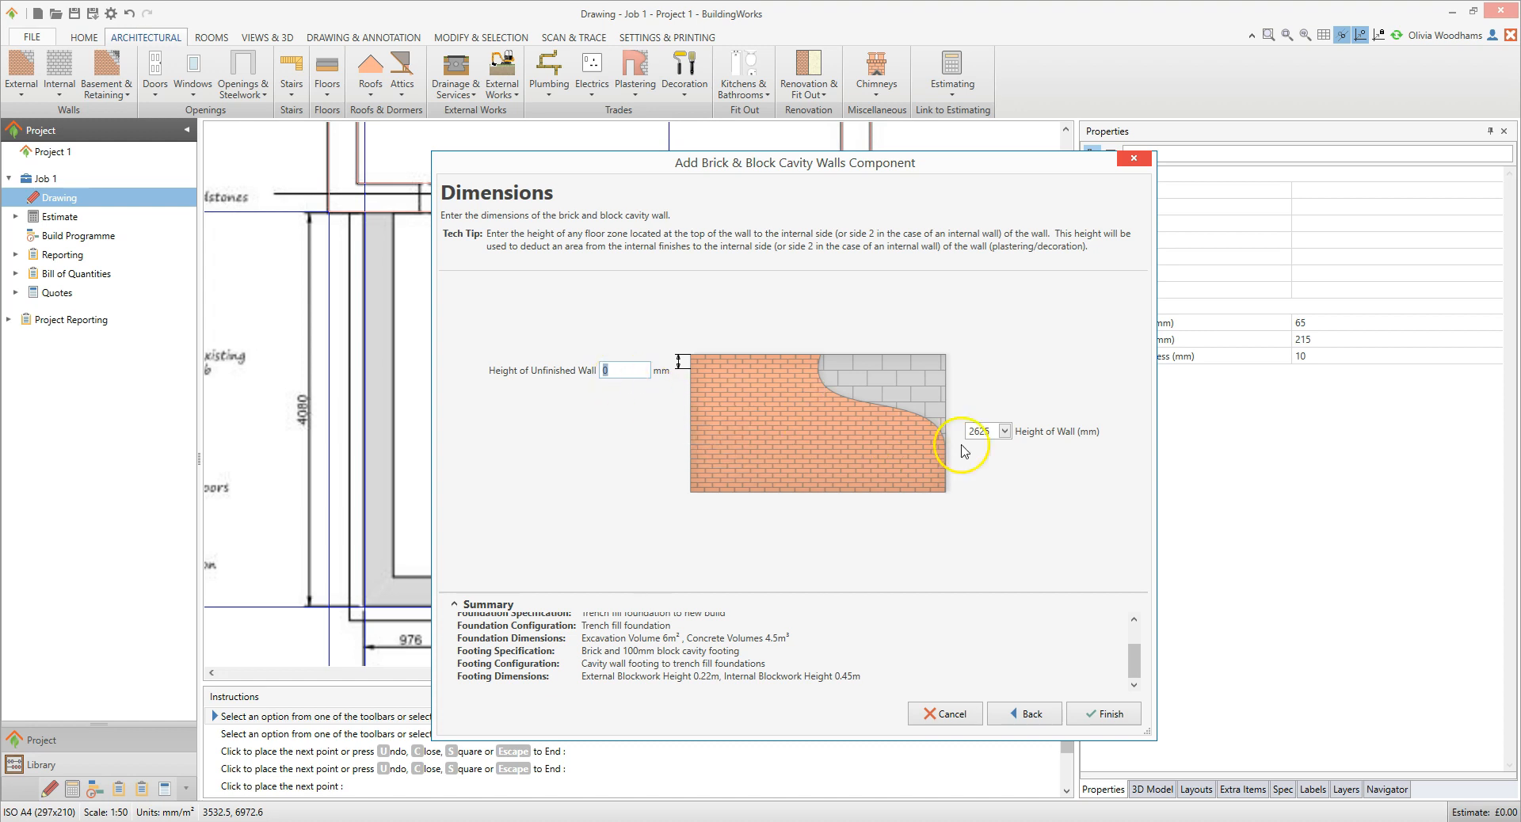
left_click(1005, 432)
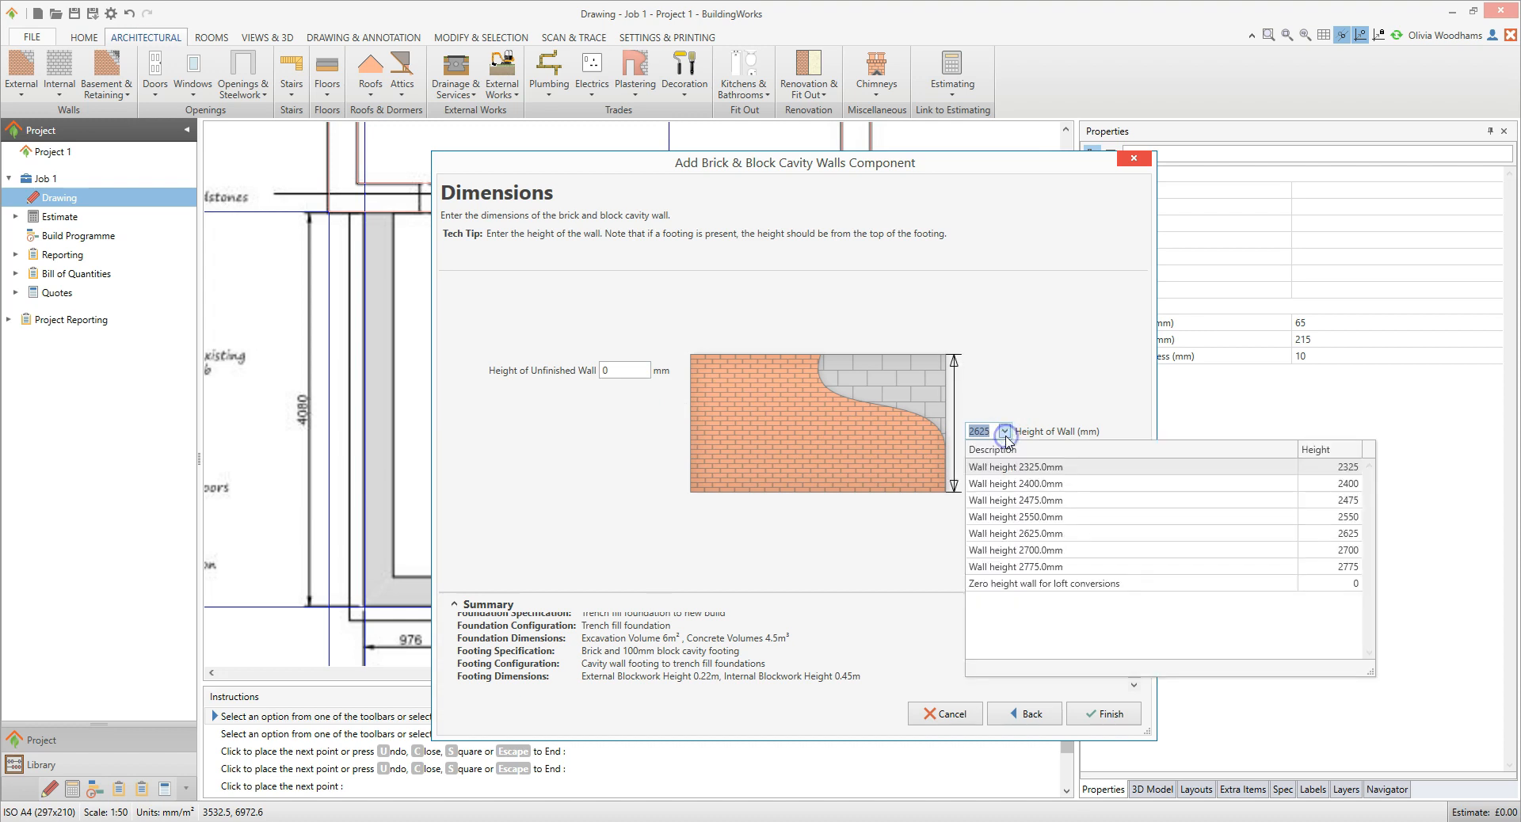
left_click(1049, 467)
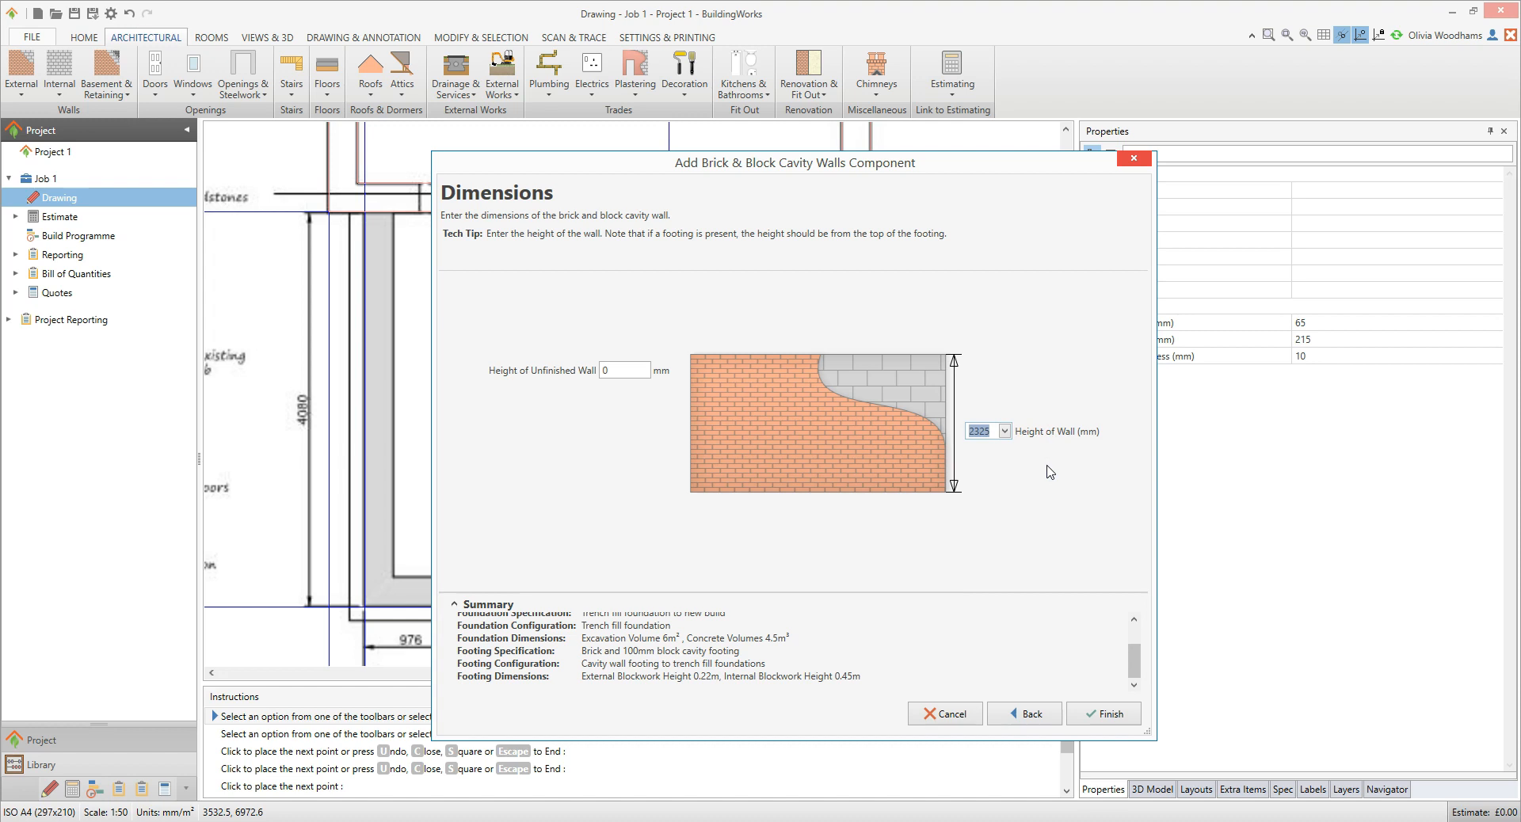
left_click(1128, 713)
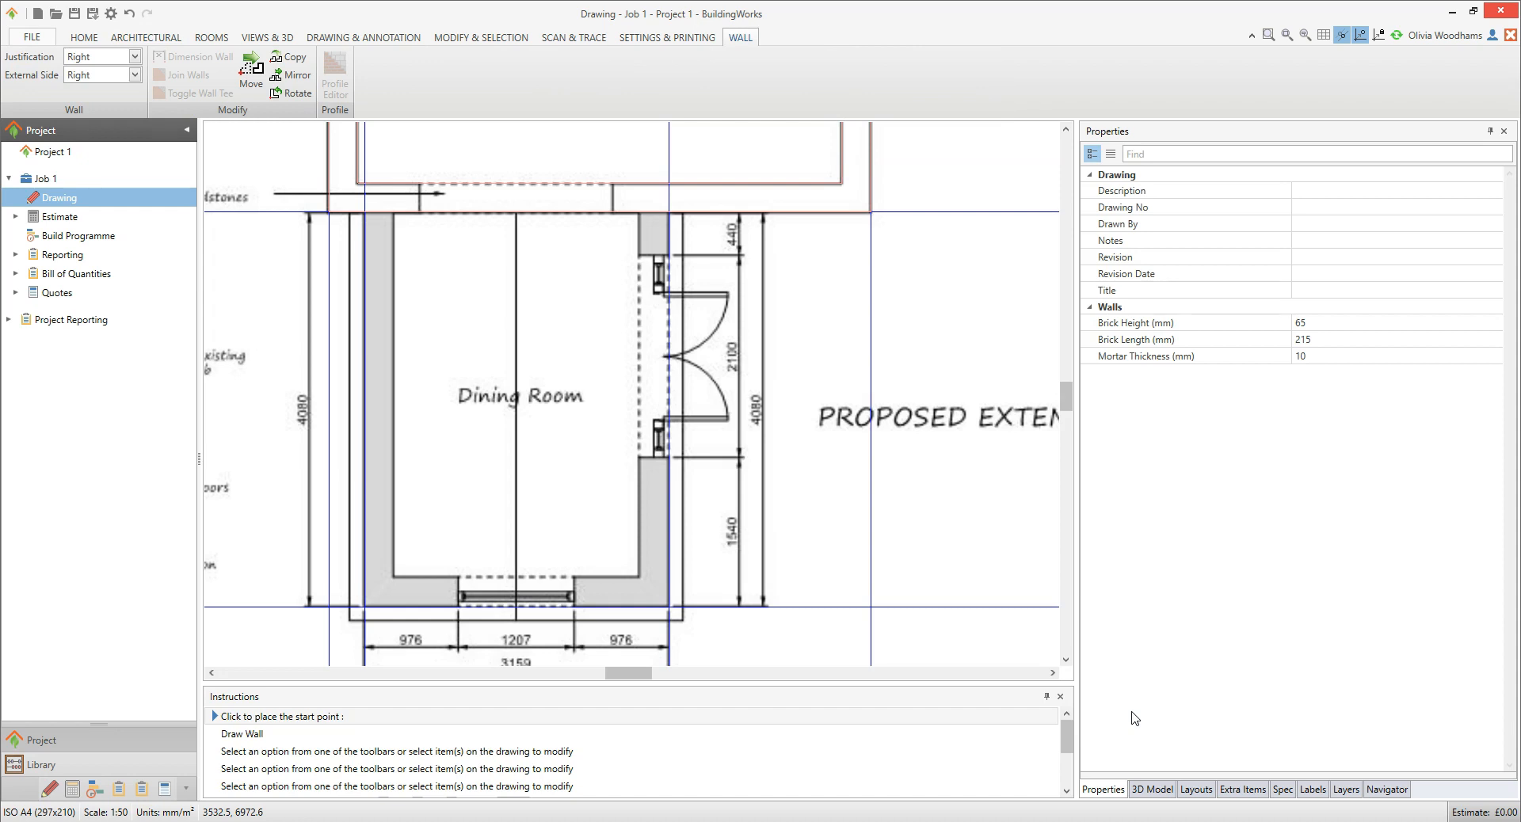
left_click(1113, 709)
Step: Trace the extension wall from the dining room's upper-left outer corner down, across the lower side and up to the upper-right outer corner
left_click(364, 215)
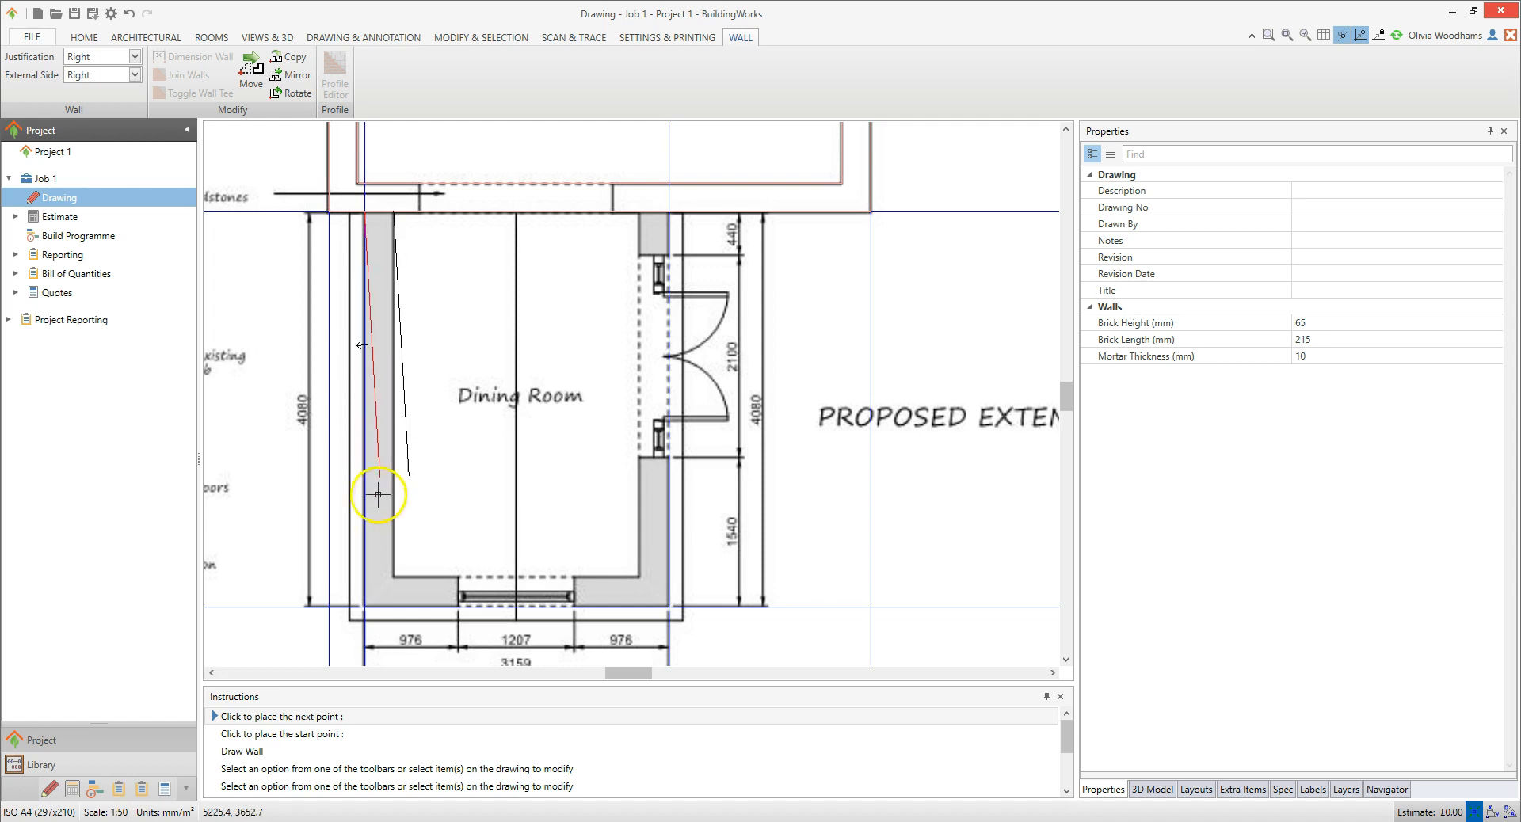
left_click(370, 603)
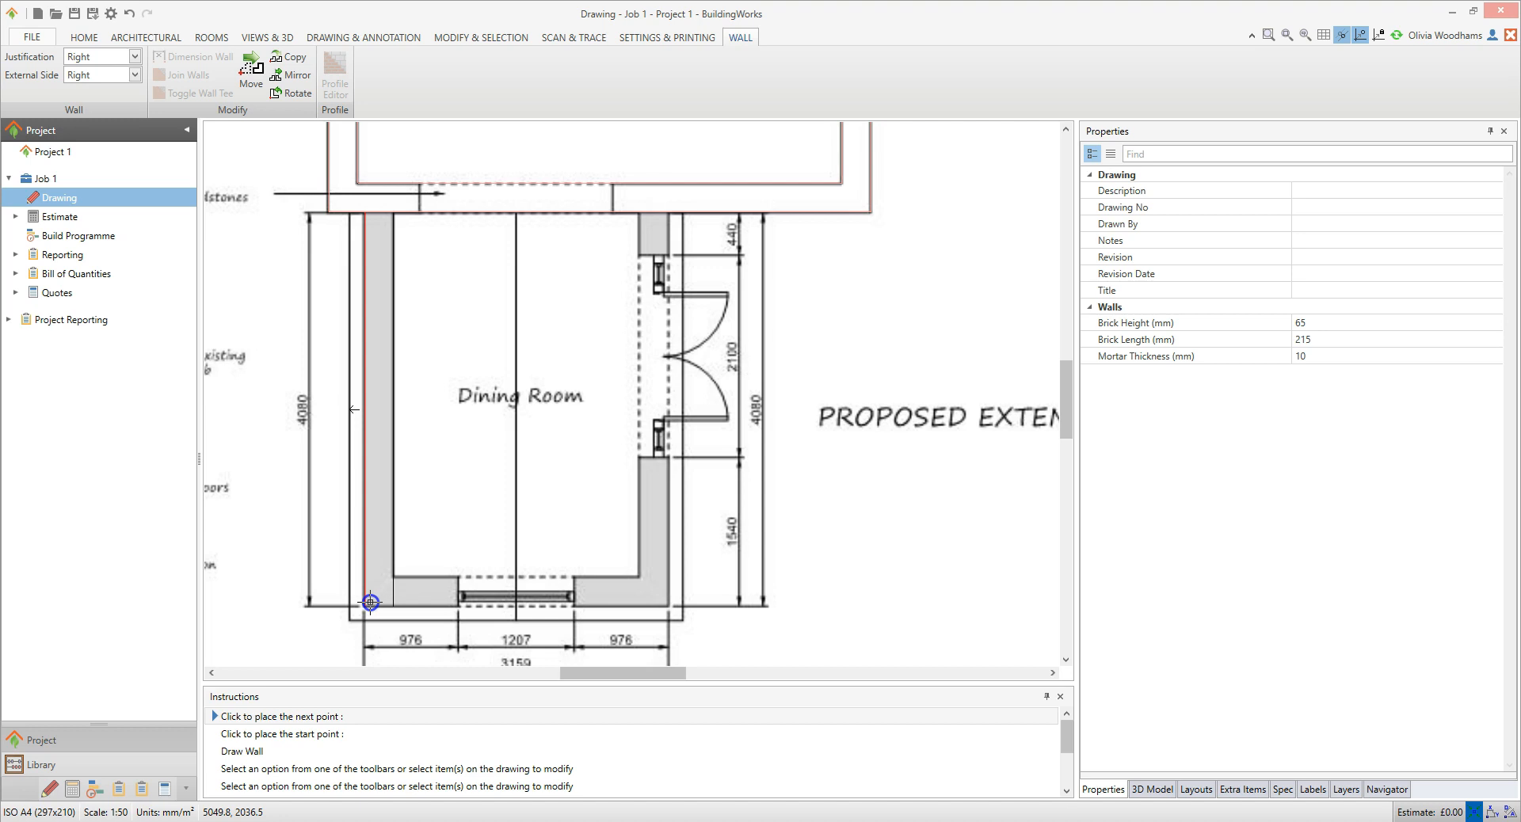
left_click(370, 603)
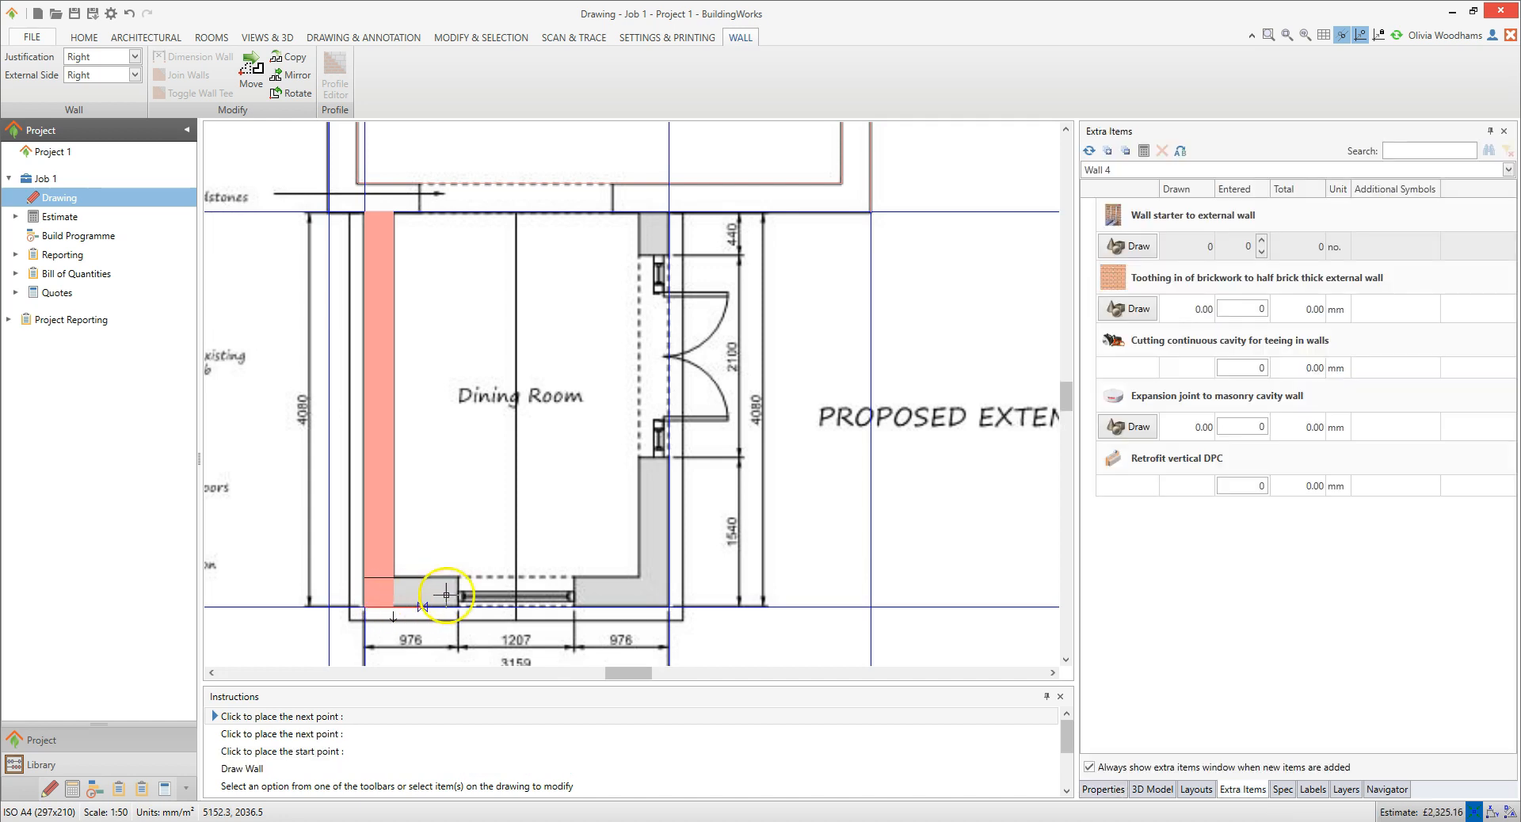
left_click(666, 600)
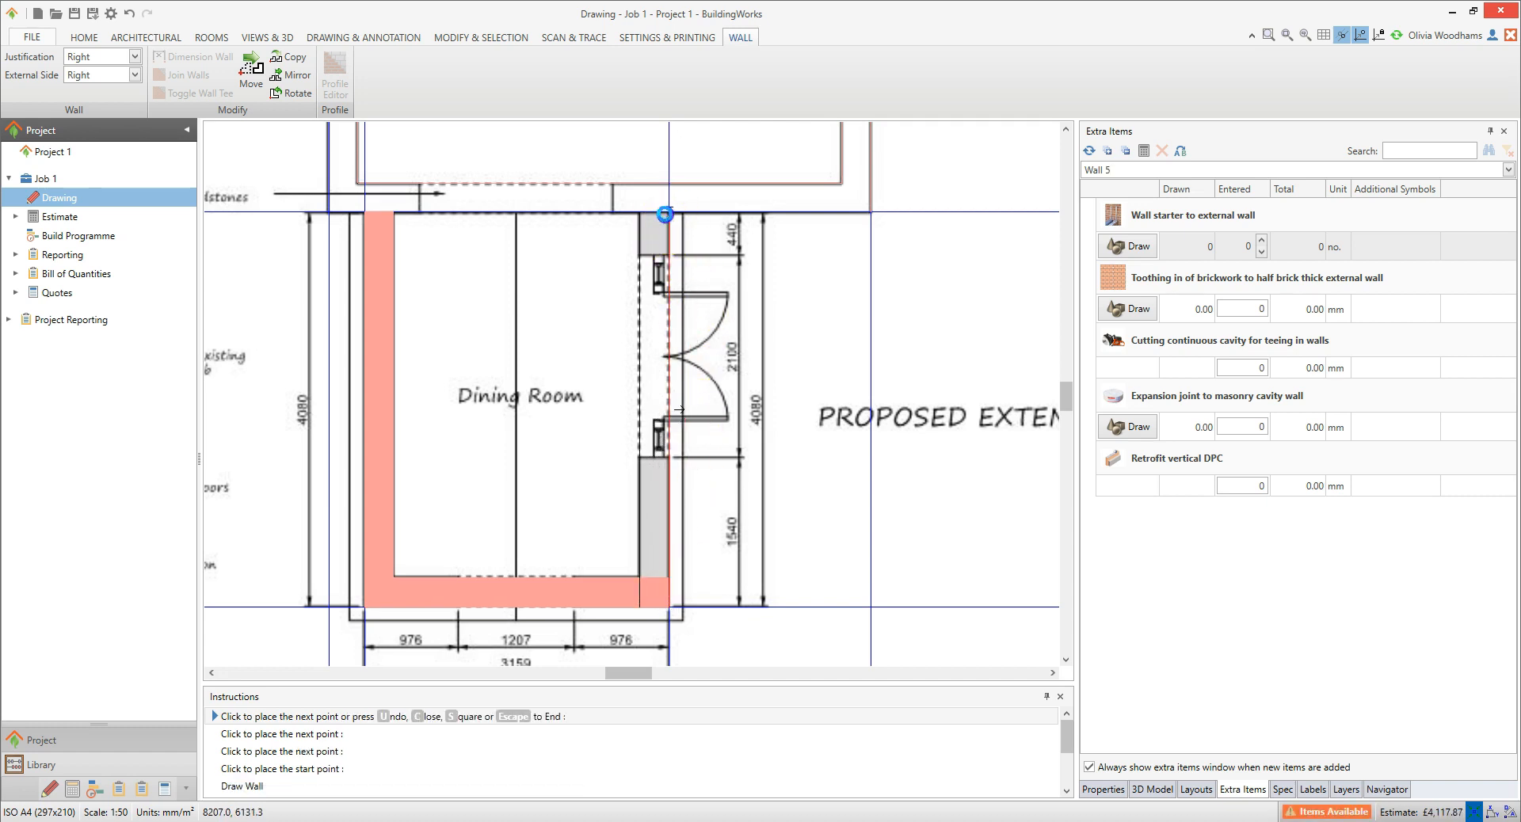
left_click(665, 214)
key("Escape")
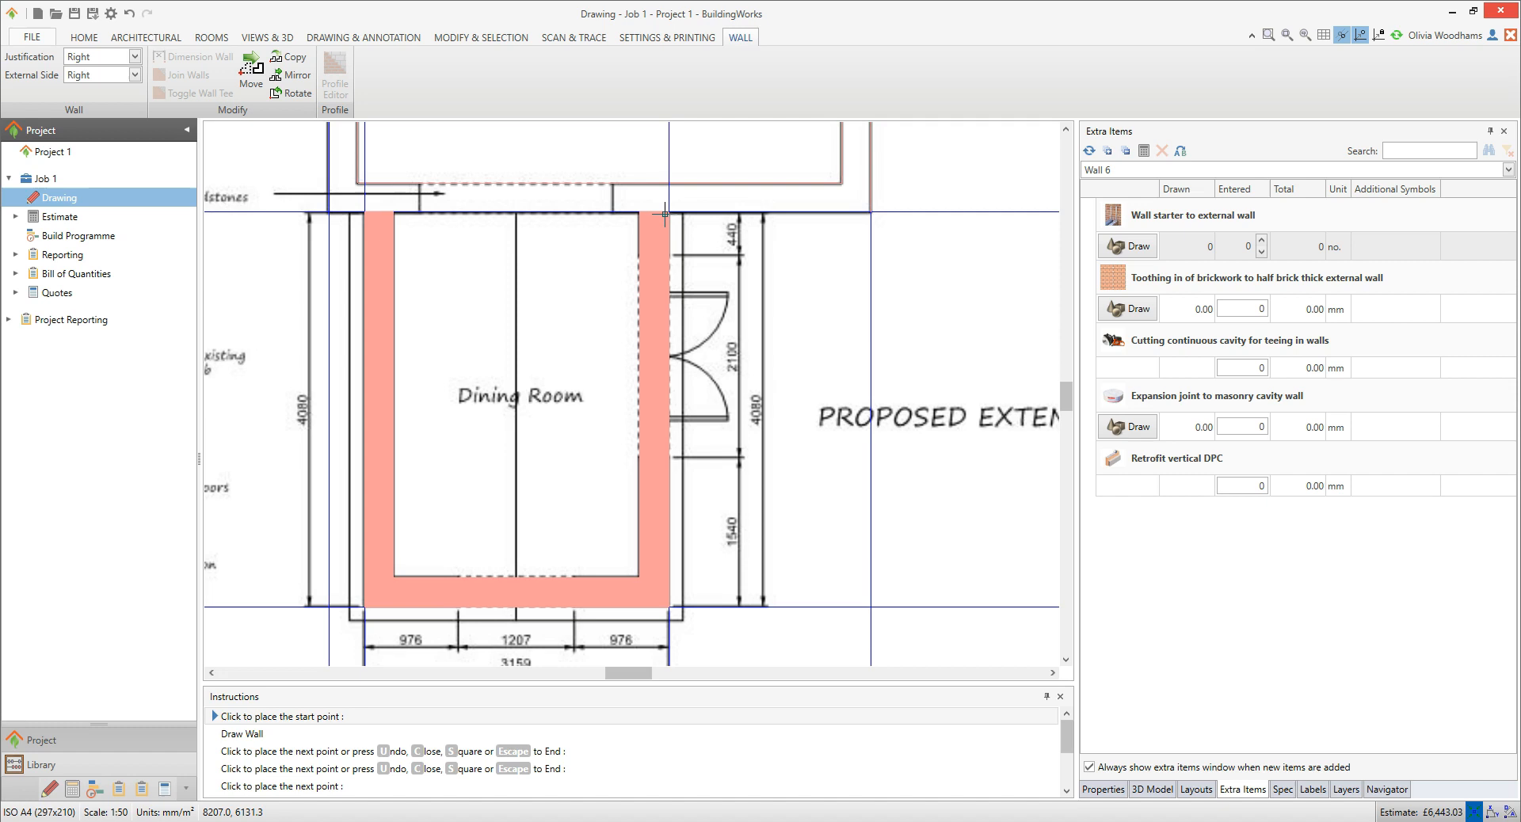
key("Escape")
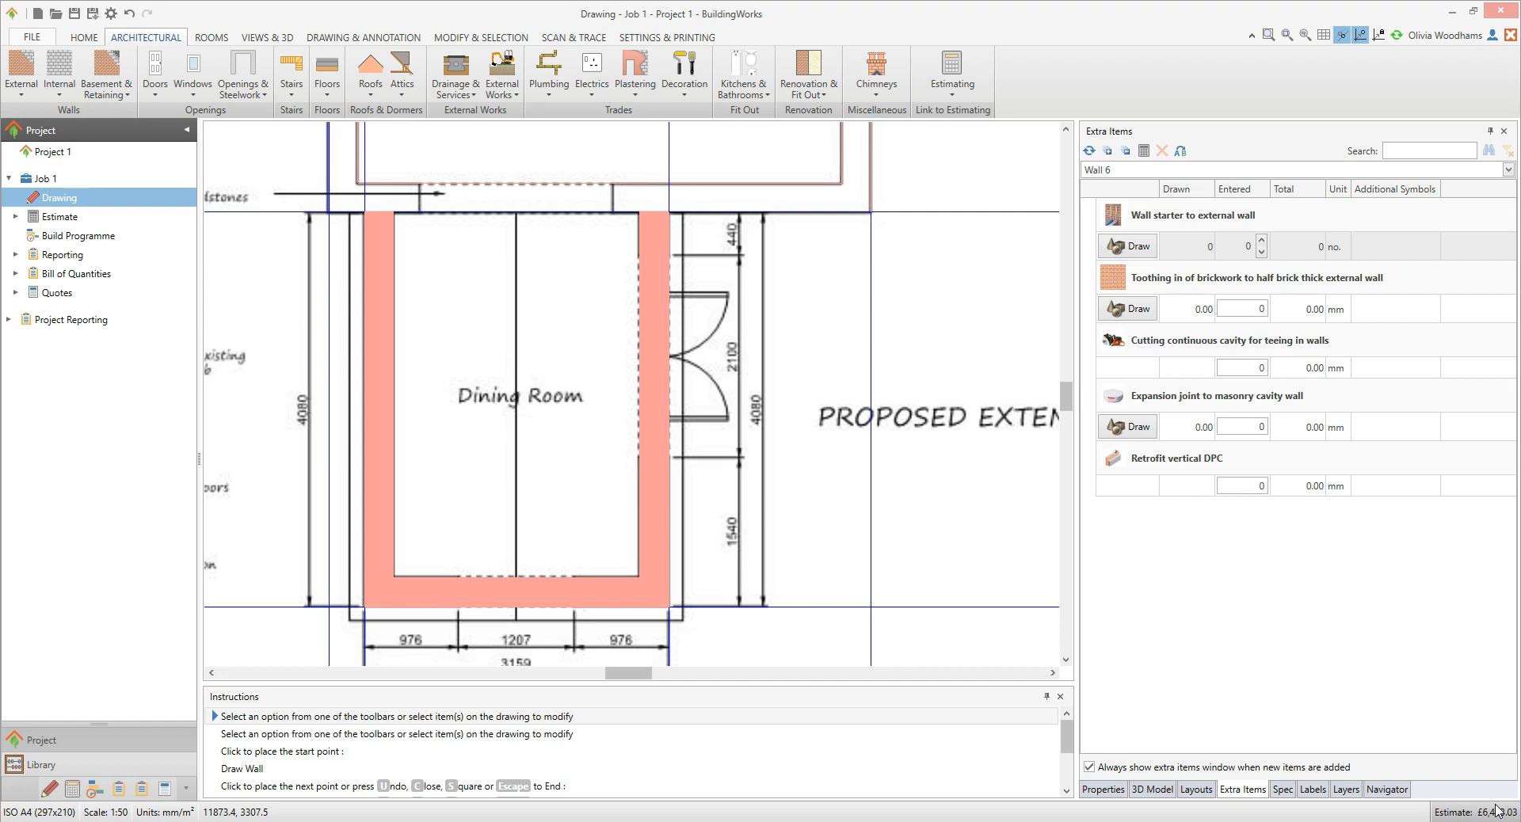
Step: Switch the drawing to detail mode and place a wall starter symbol where the dining room's right wall meets the existing kitchen wall
left_click(284, 38)
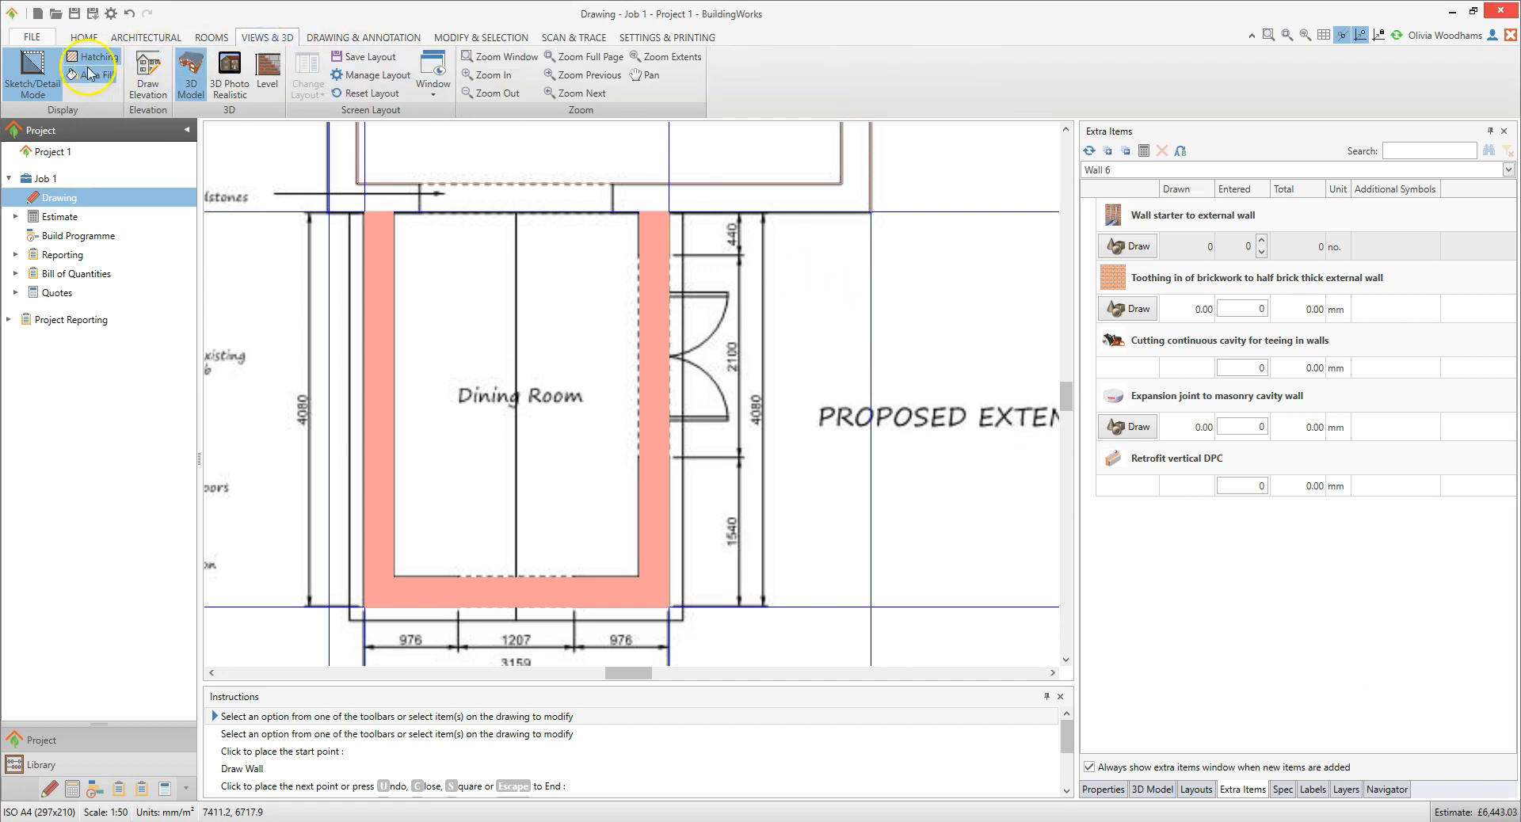
left_click(33, 85)
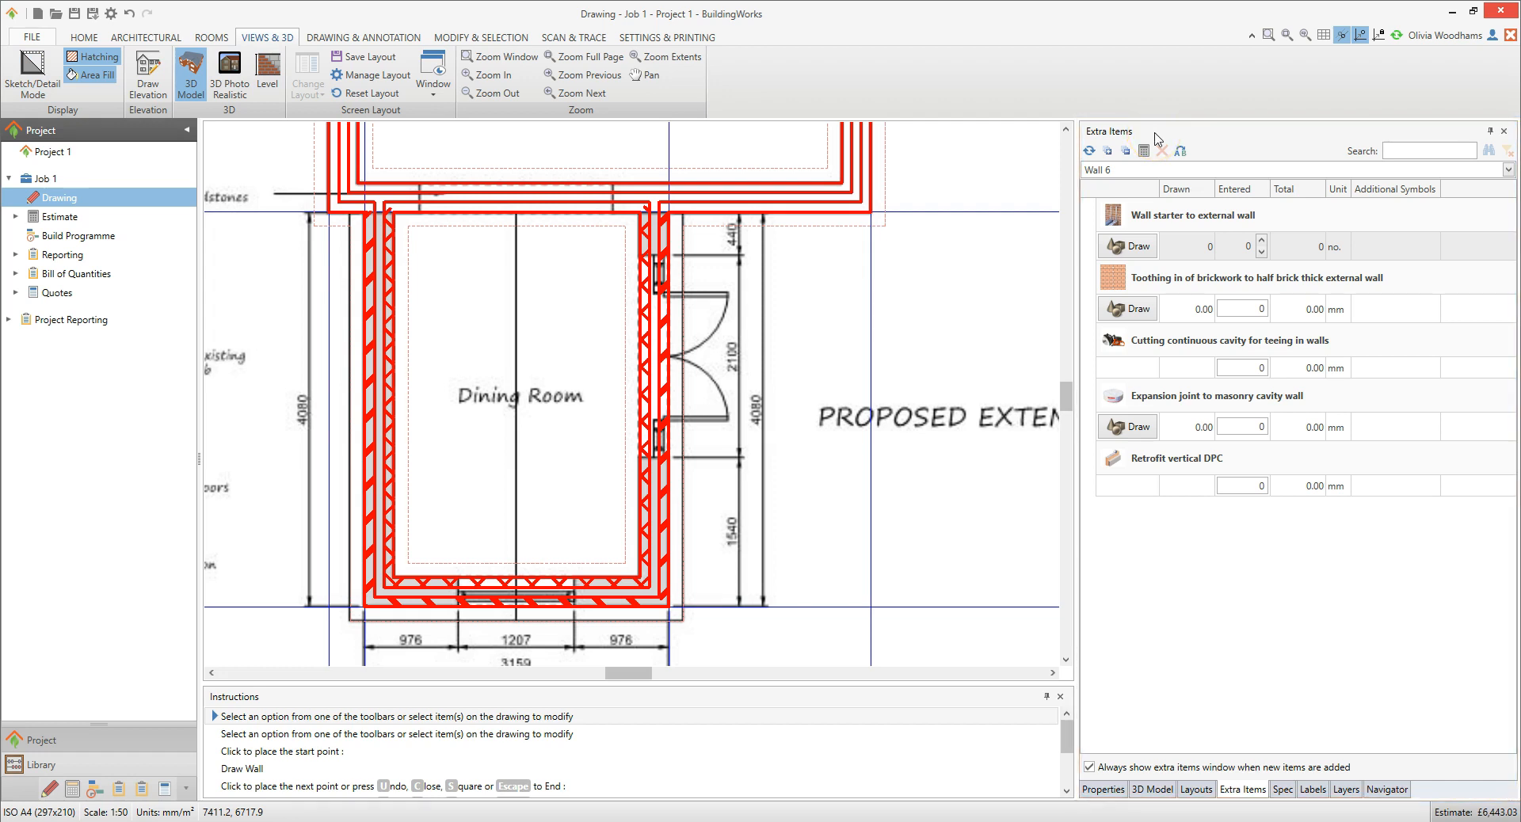
left_click(1139, 247)
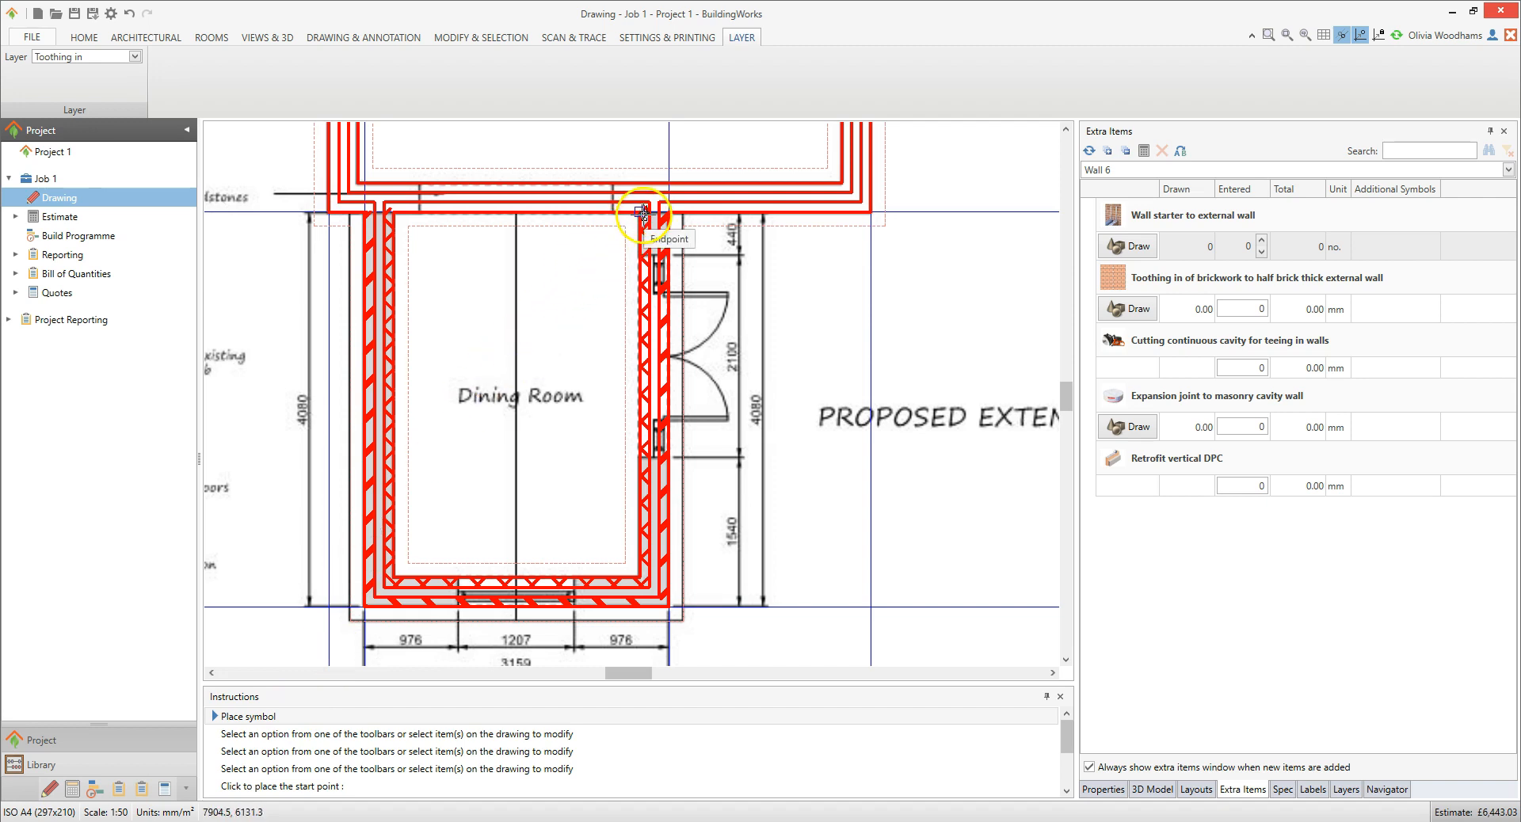
scroll(641, 213, "up", 5)
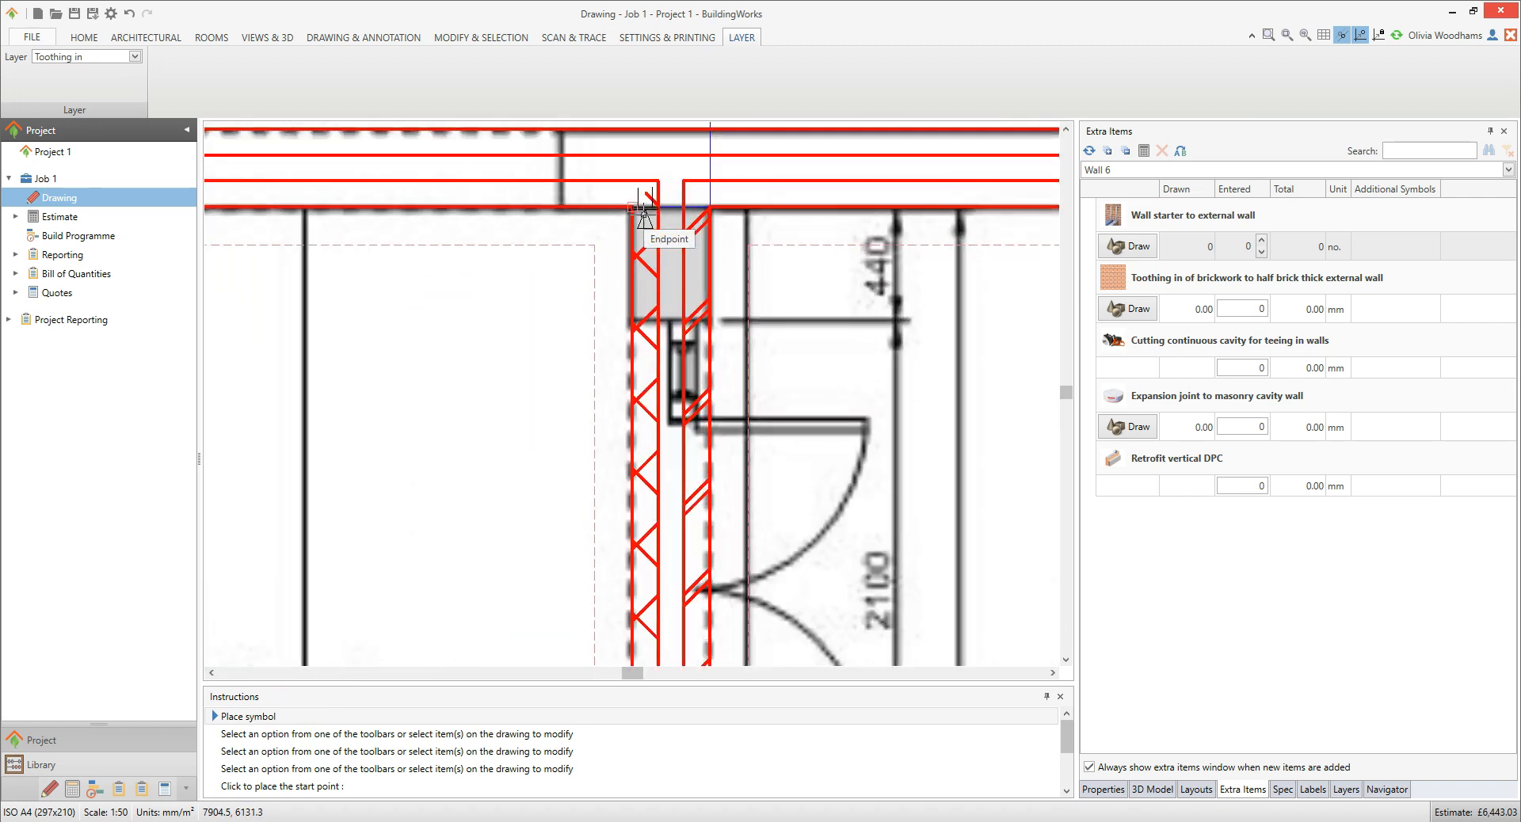
scroll(643, 212, "up", 2)
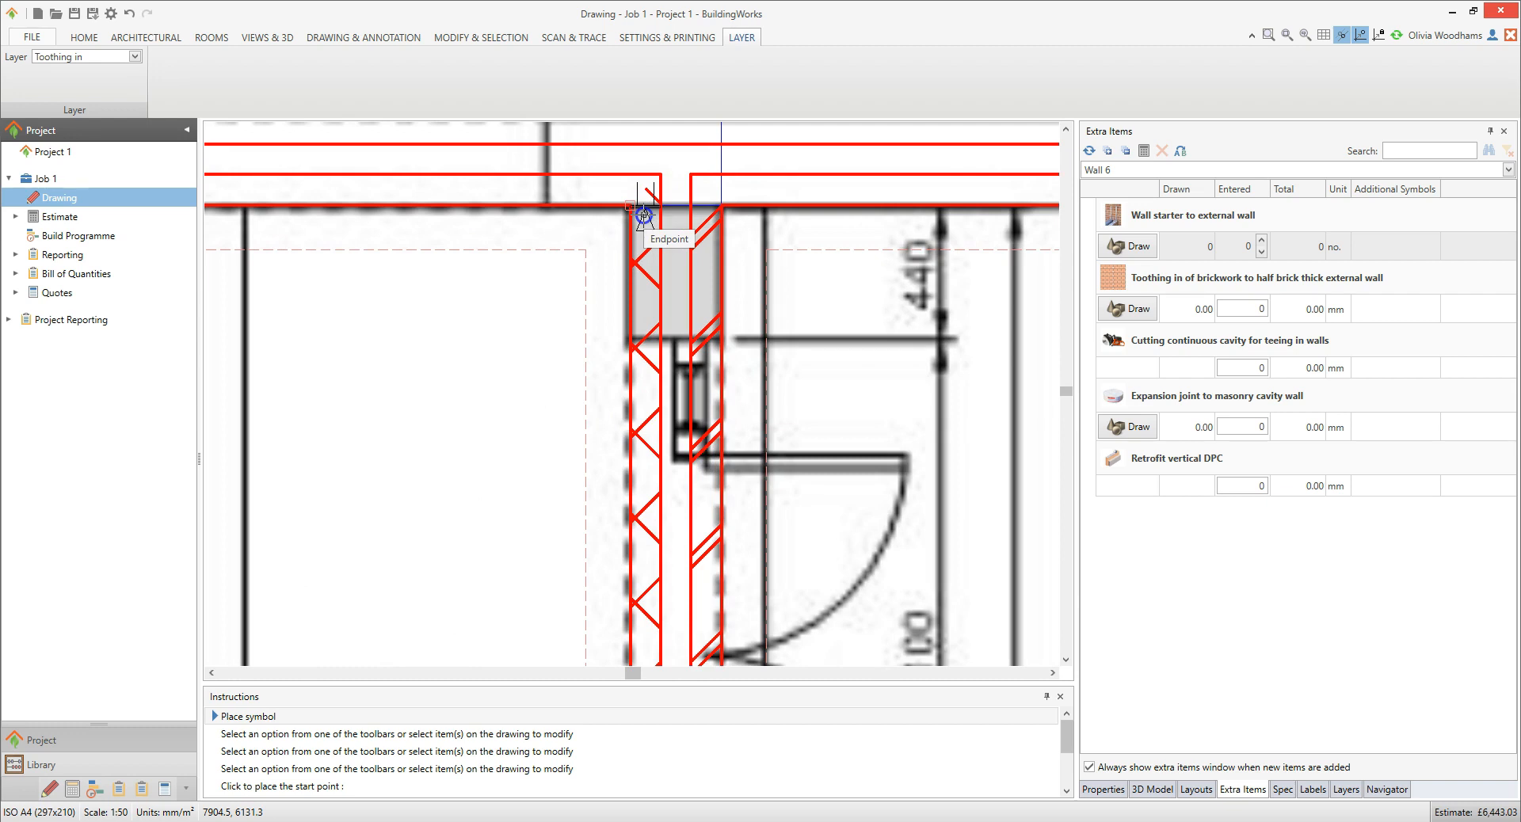
left_click(644, 214)
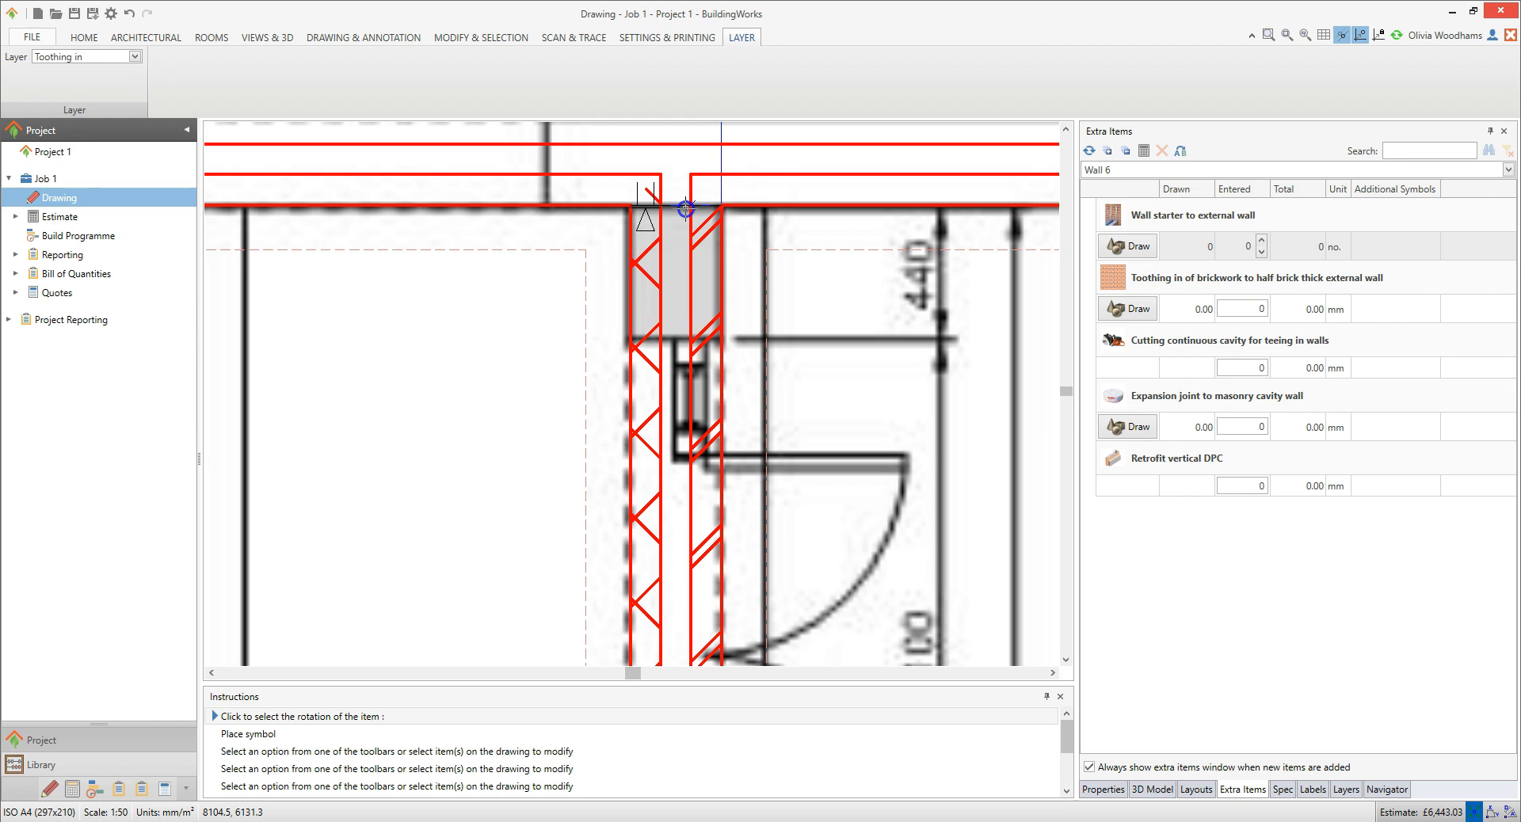
left_click(686, 209)
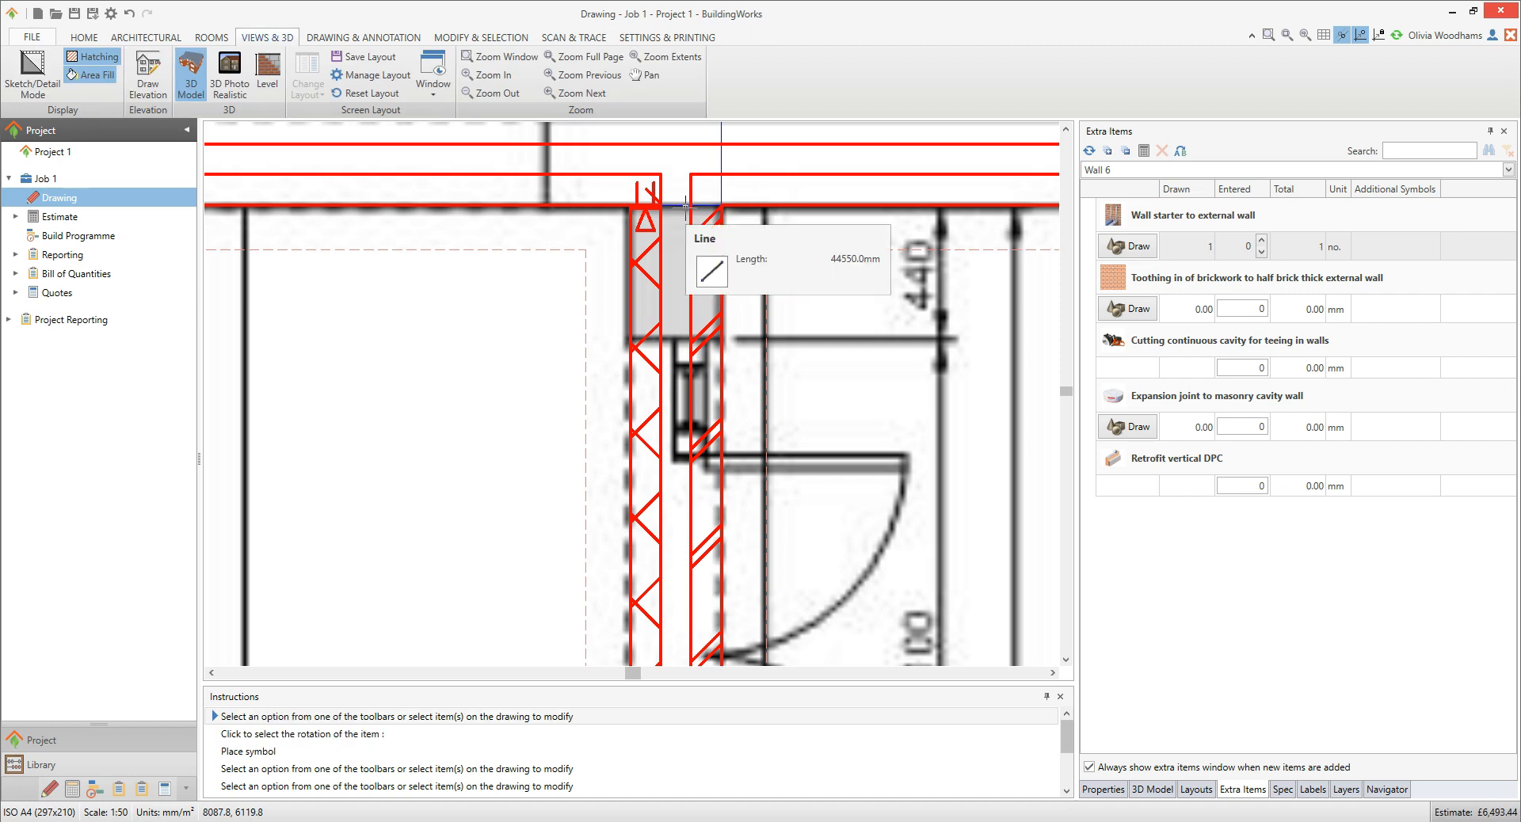
Step: Place a wall starter symbol on the outer leaf of the dining room's right wall where it meets the existing kitchen wall
left_click(1124, 247)
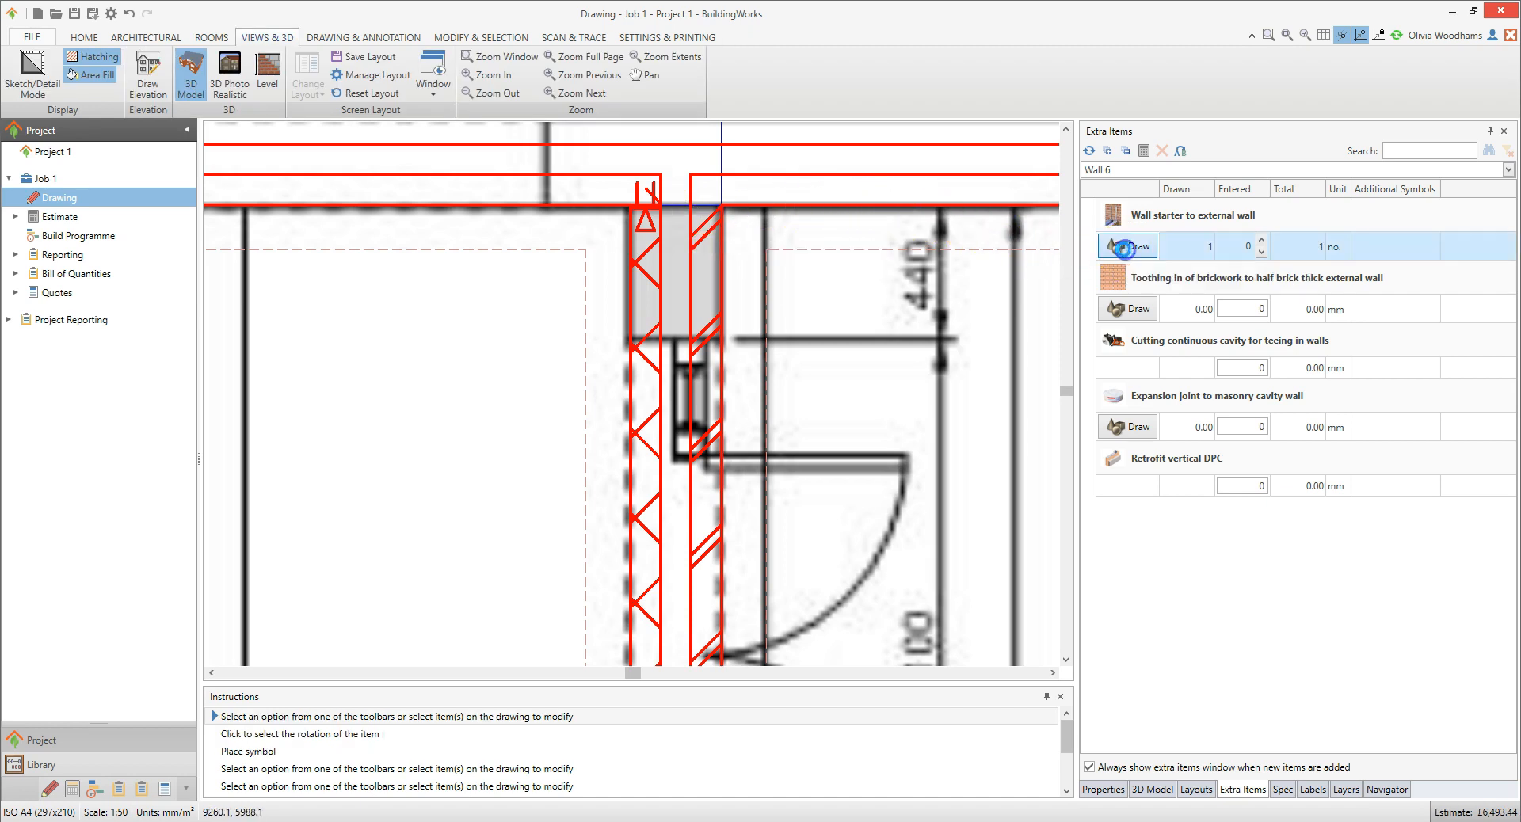
left_click(696, 205)
left_click(762, 204)
Step: Place wall starter symbols on both leaves of the dining room's left wall where it meets the existing kitchen wall
mouse_move(367, 287)
middle_mouse_down()
mouse_move(541, 306)
mouse_move(958, 295)
middle_mouse_up()
left_click(1127, 247)
left_click(378, 215)
left_click(421, 217)
left_click(1120, 246)
left_click(438, 215)
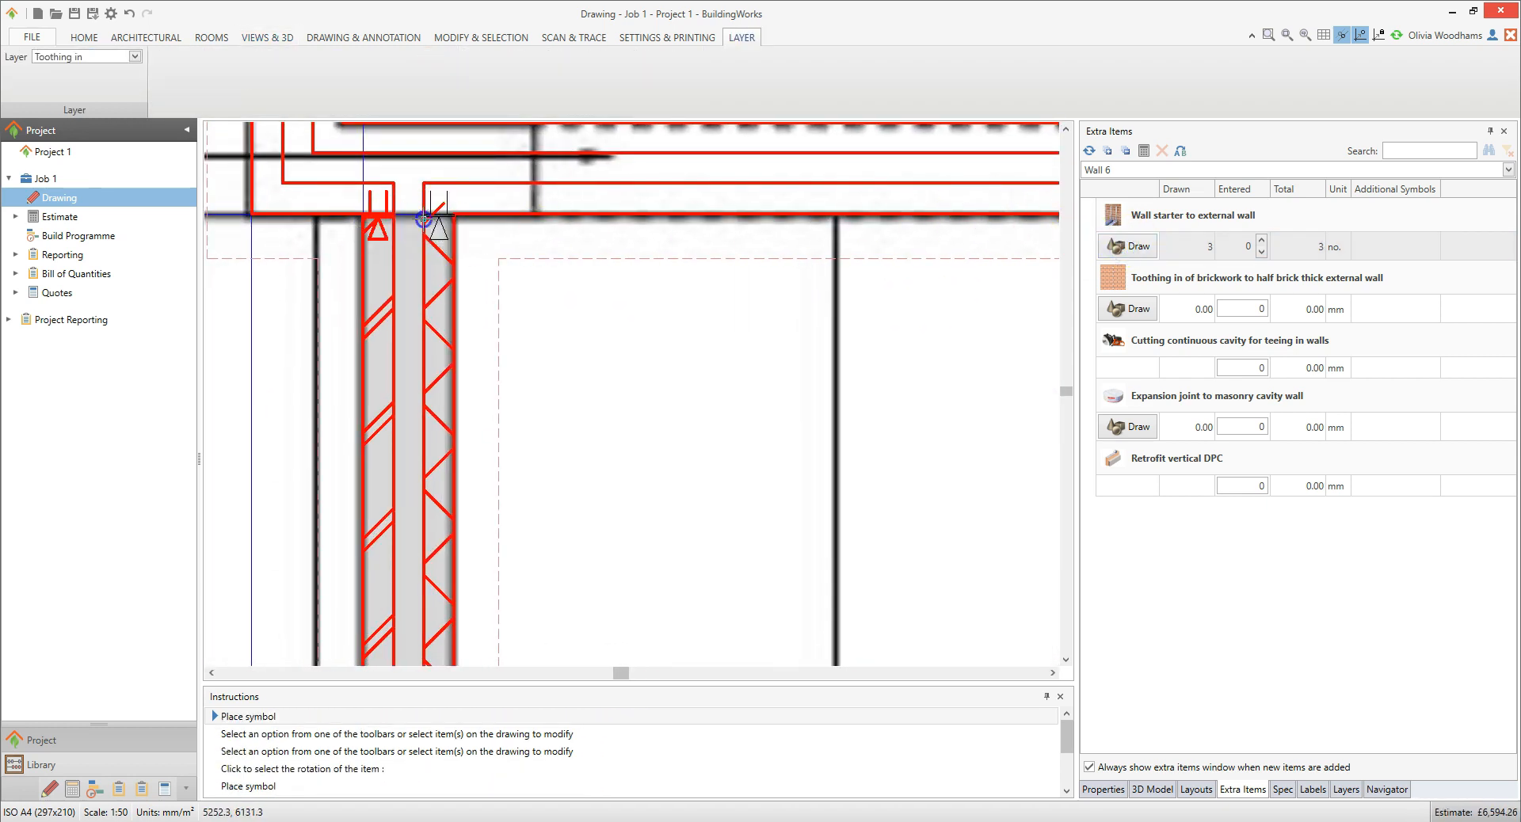
left_click(486, 219)
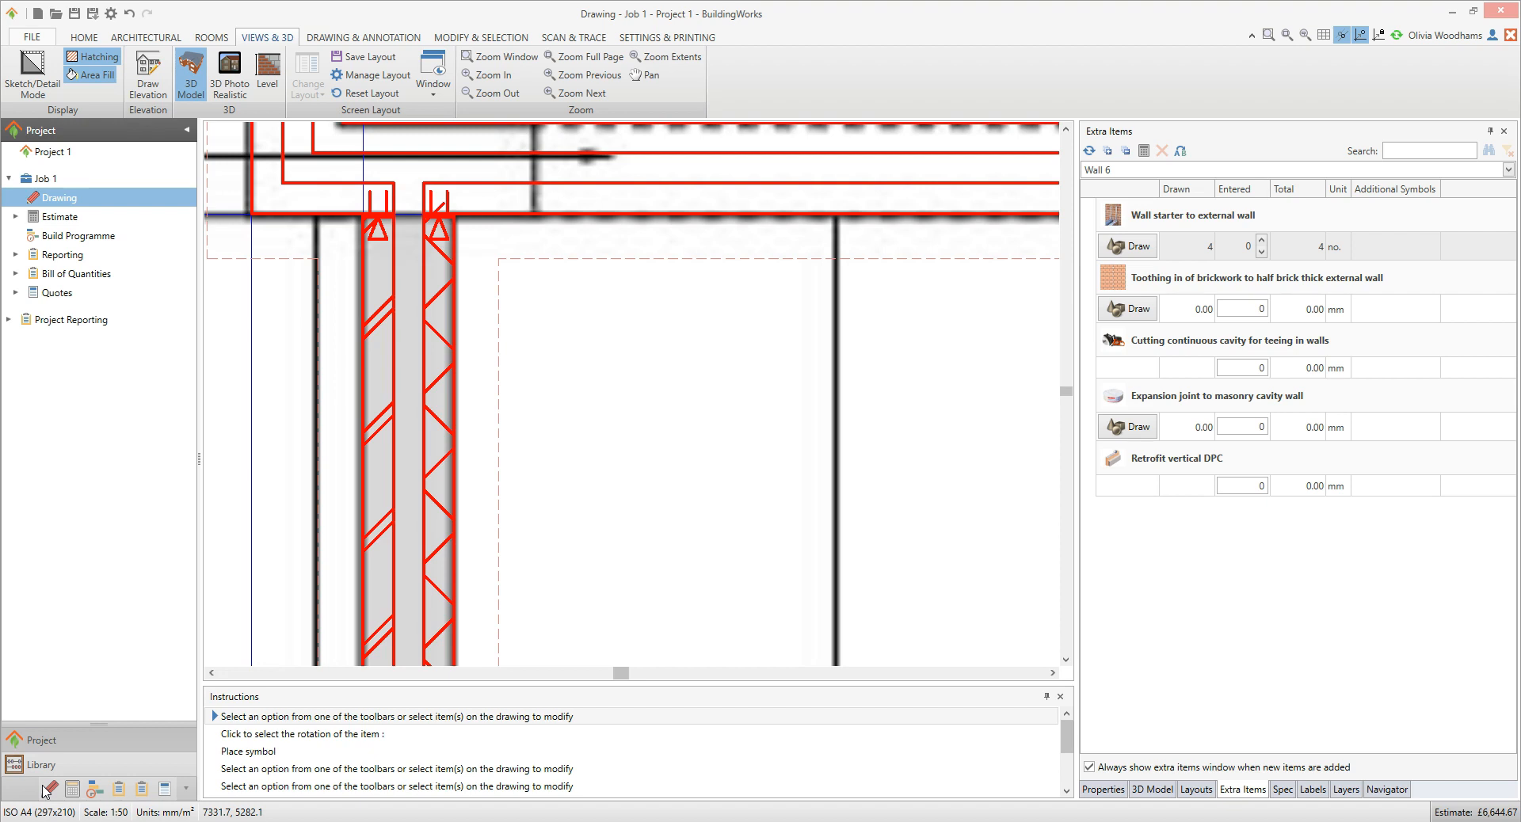
Step: Set up a structural opening component 2000 mm wide, keeping the 150 mm lintel bearing and 2100 mm opening height
middle_click_drag(1001, 406, 750, 459)
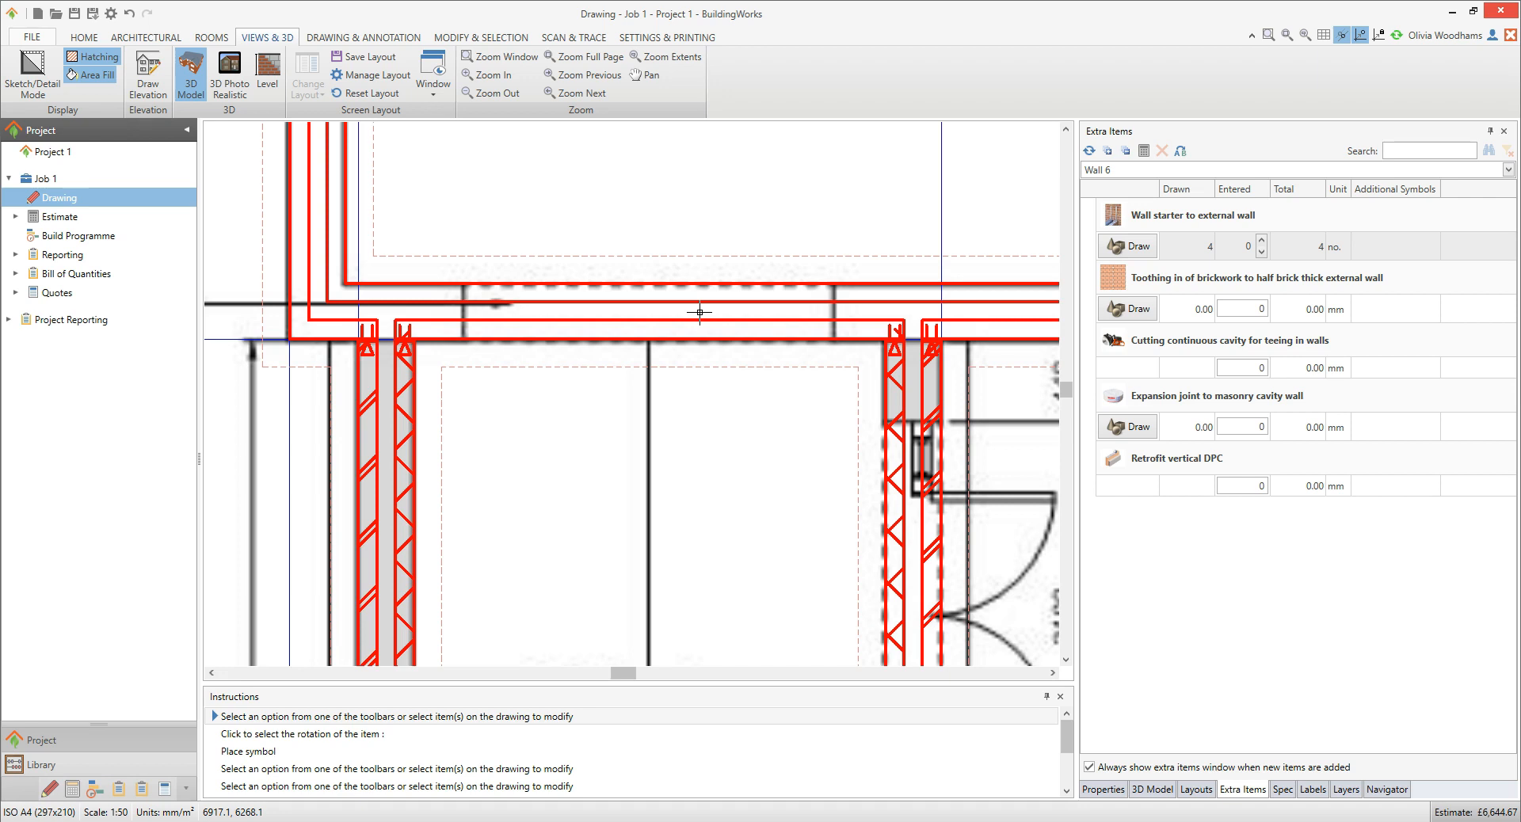
left_click(156, 38)
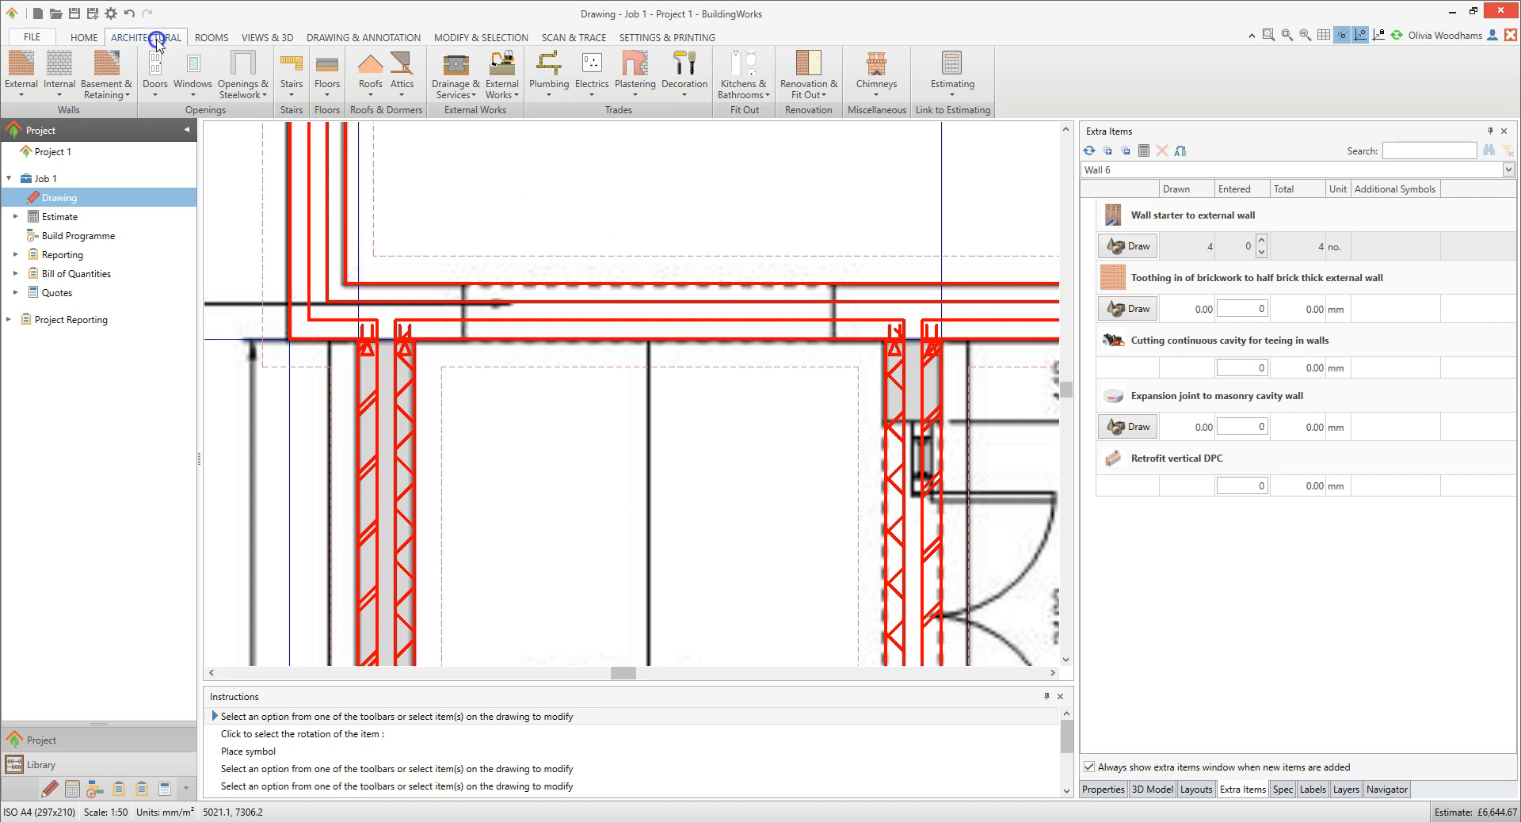
left_click(258, 91)
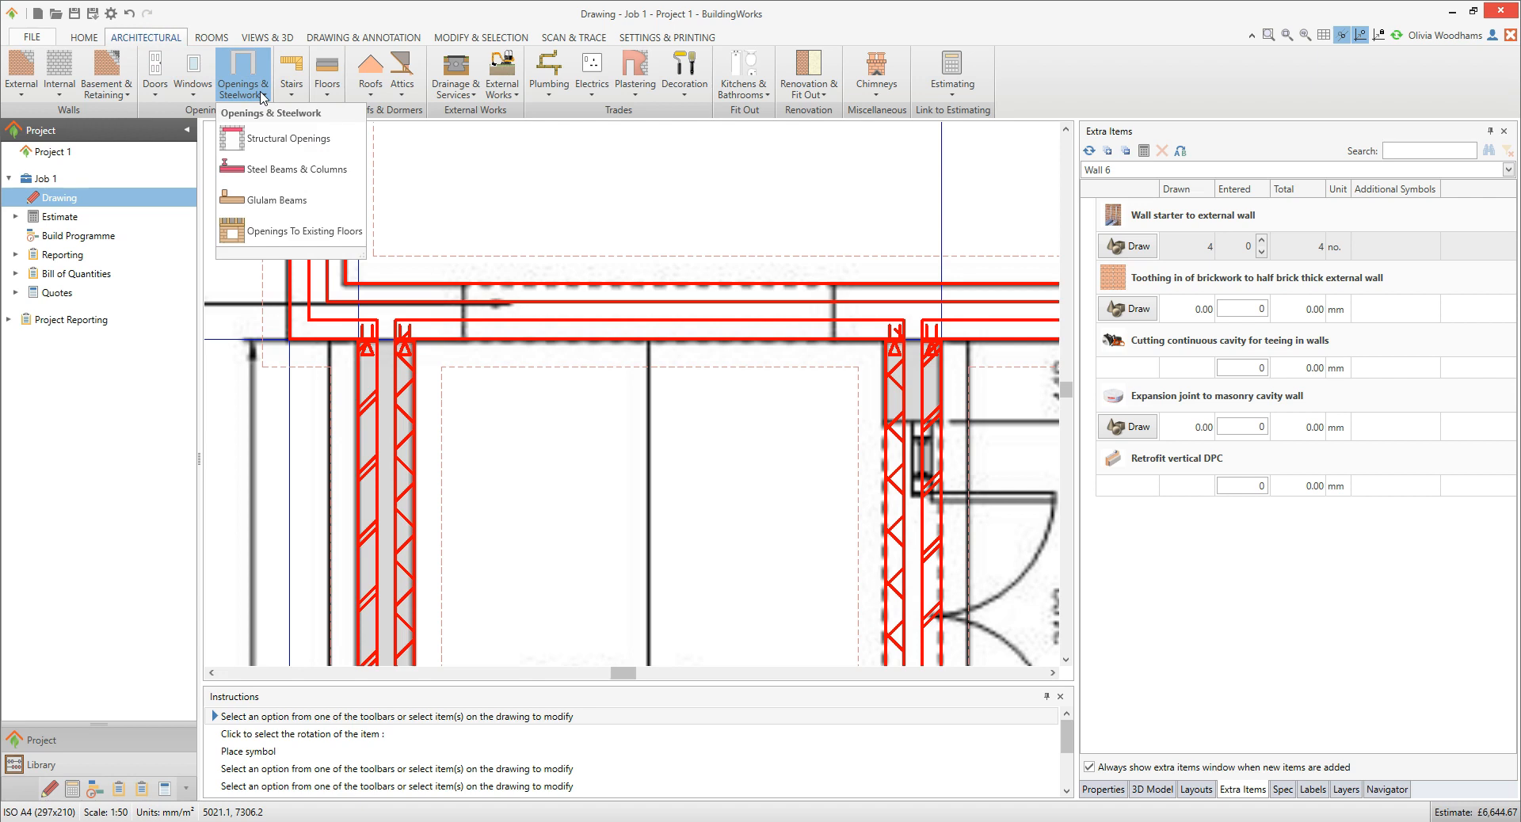
left_click(343, 142)
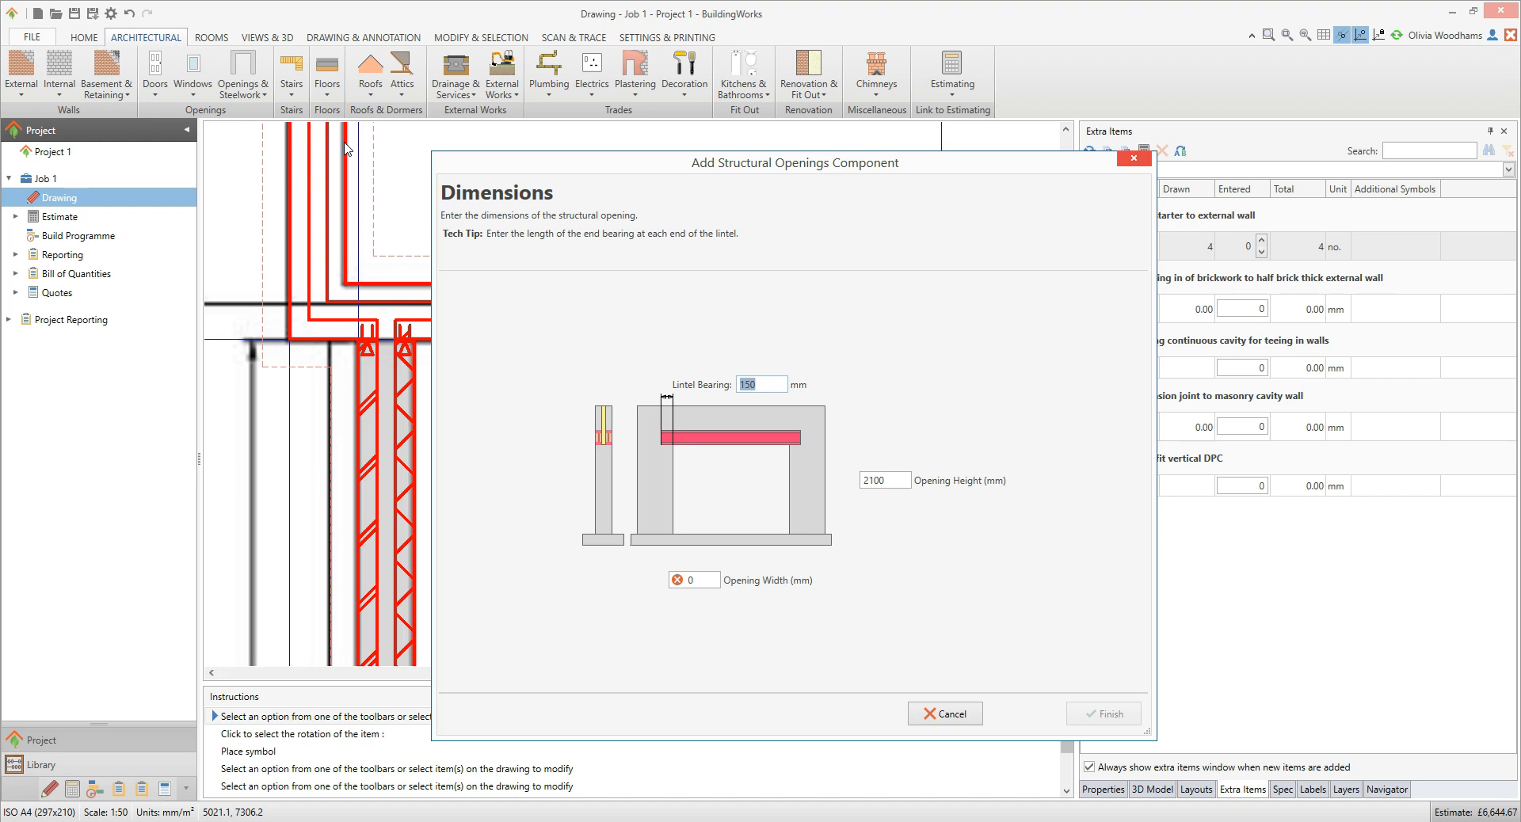
key("Tab")
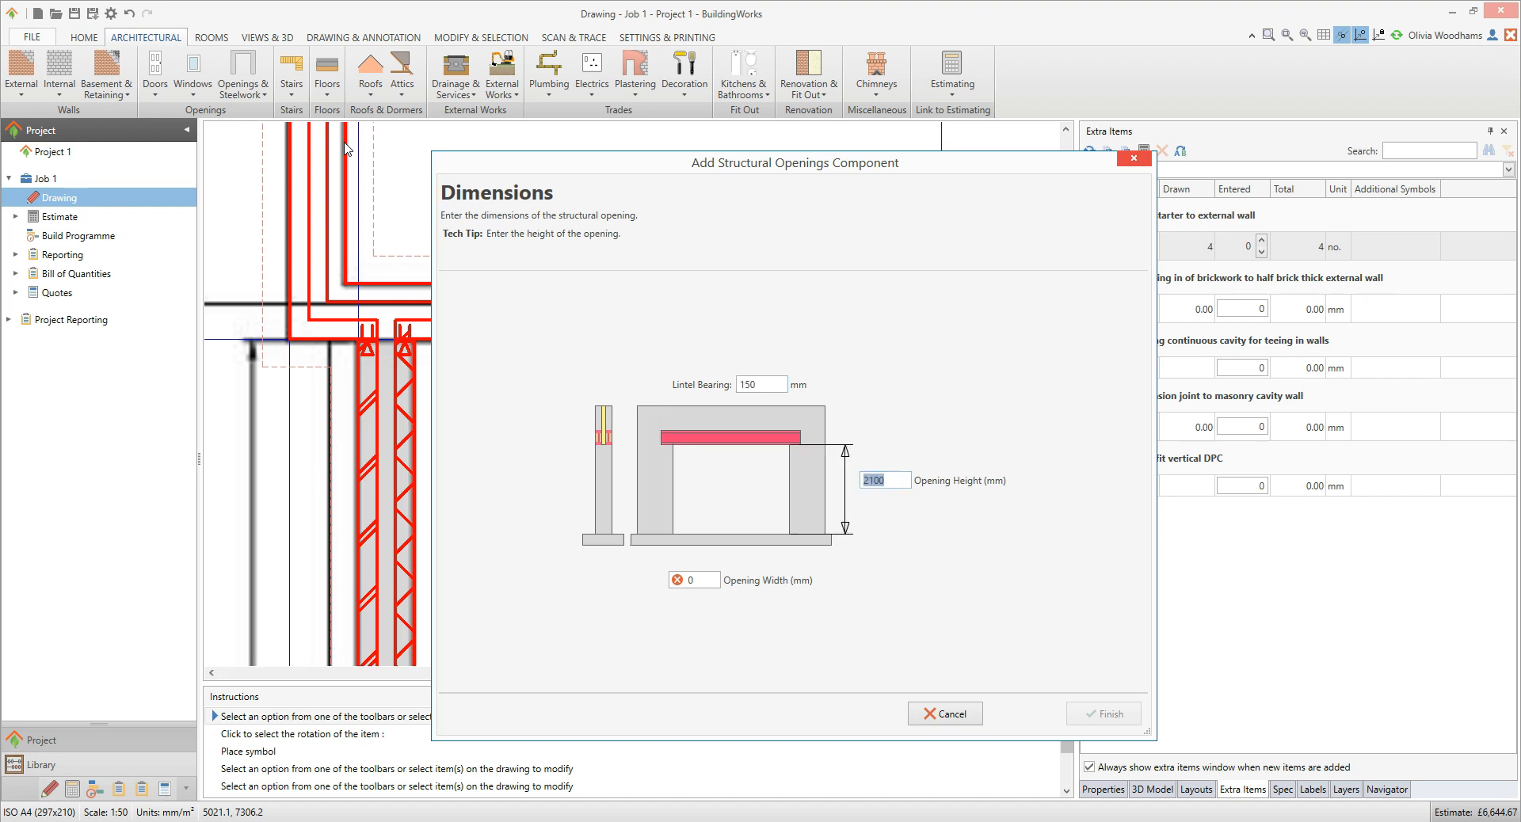
key("Tab")
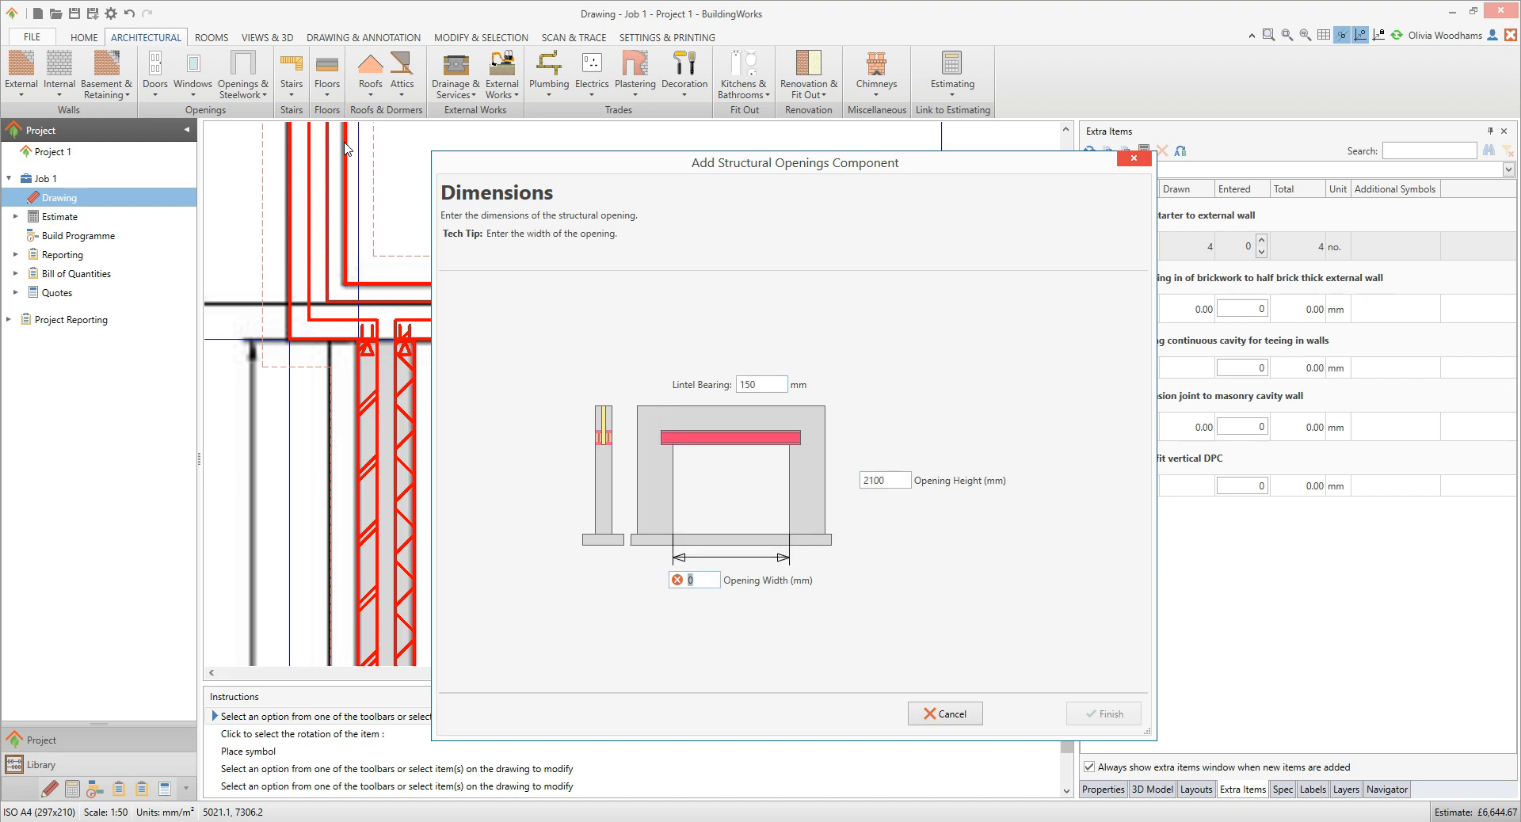
type("2000")
left_click(1111, 715)
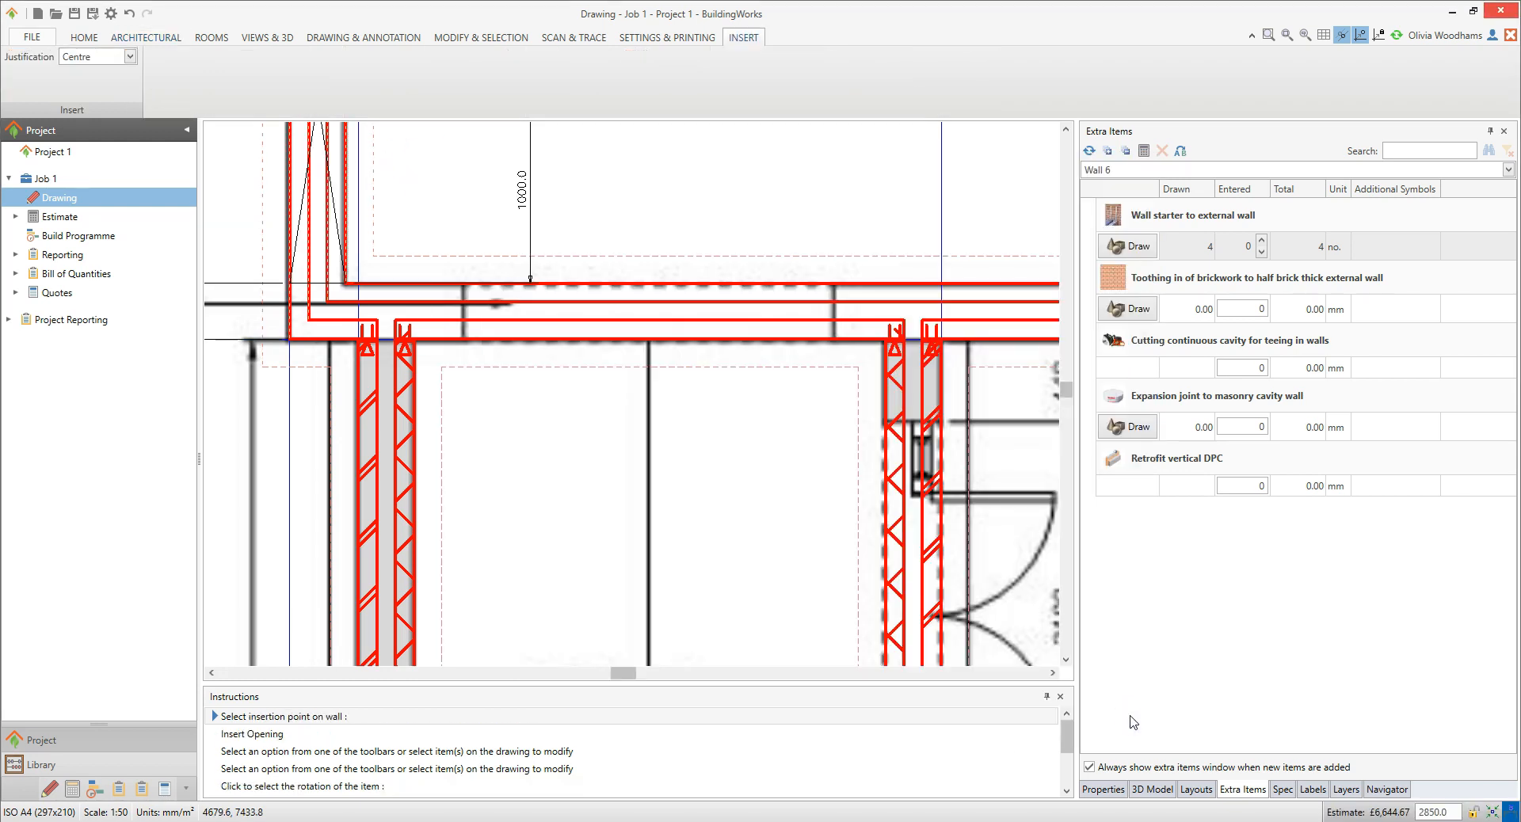
Step: Insert the structural opening in the wall between kitchen and dining room, with centre justification, at the midpoint of the plan's marked opening
left_click(1131, 718)
left_click(277, 37)
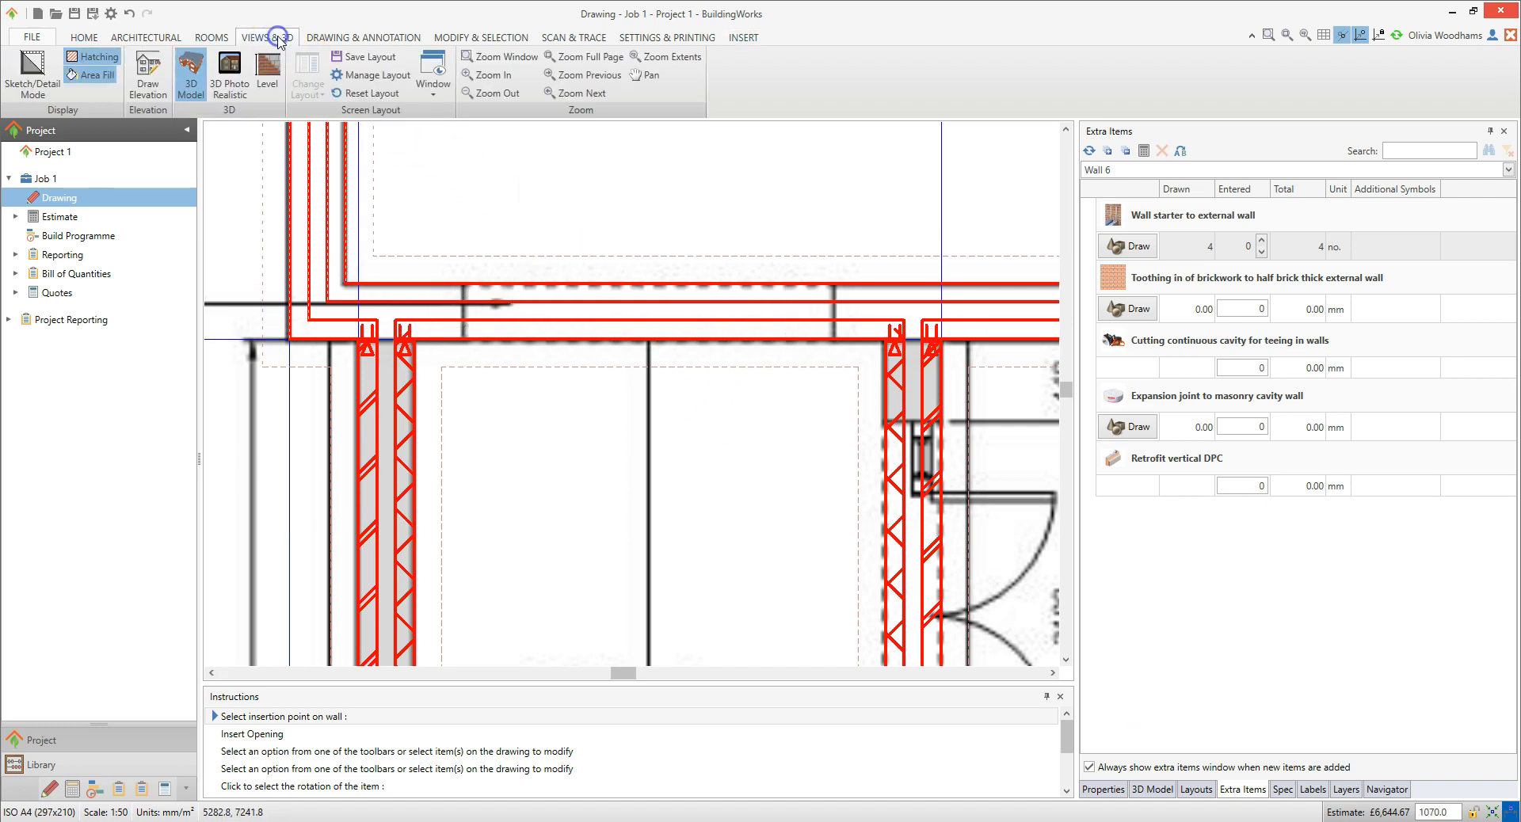
left_click(52, 100)
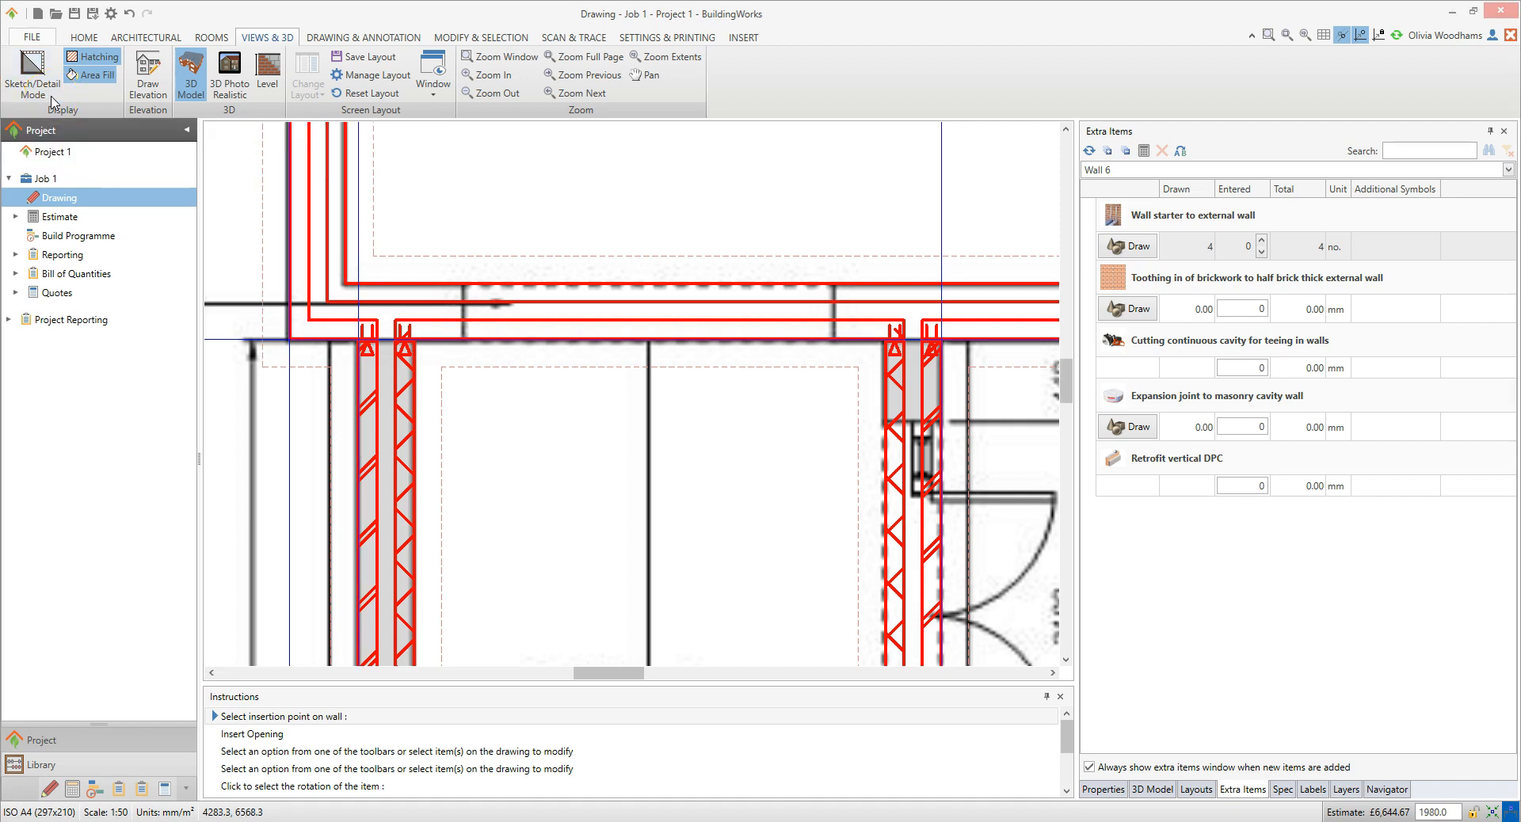
left_click(648, 291)
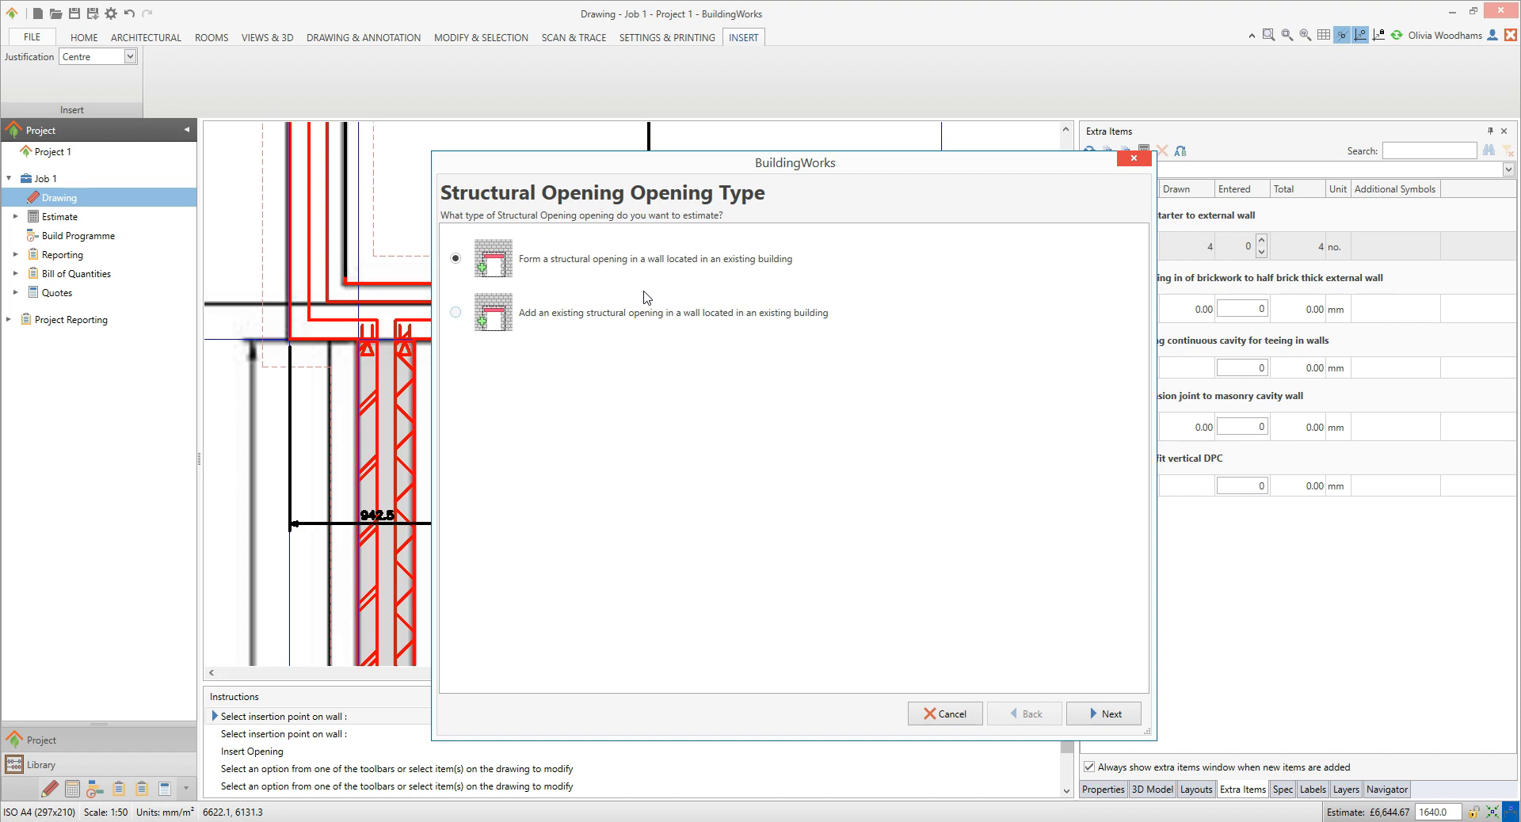
Step: Form the opening in the existing building with Universal beam 152 x 89 x 16kg/m S275 for both lintels and the existing cavity wall specification
left_click(571, 269)
left_click(1121, 711)
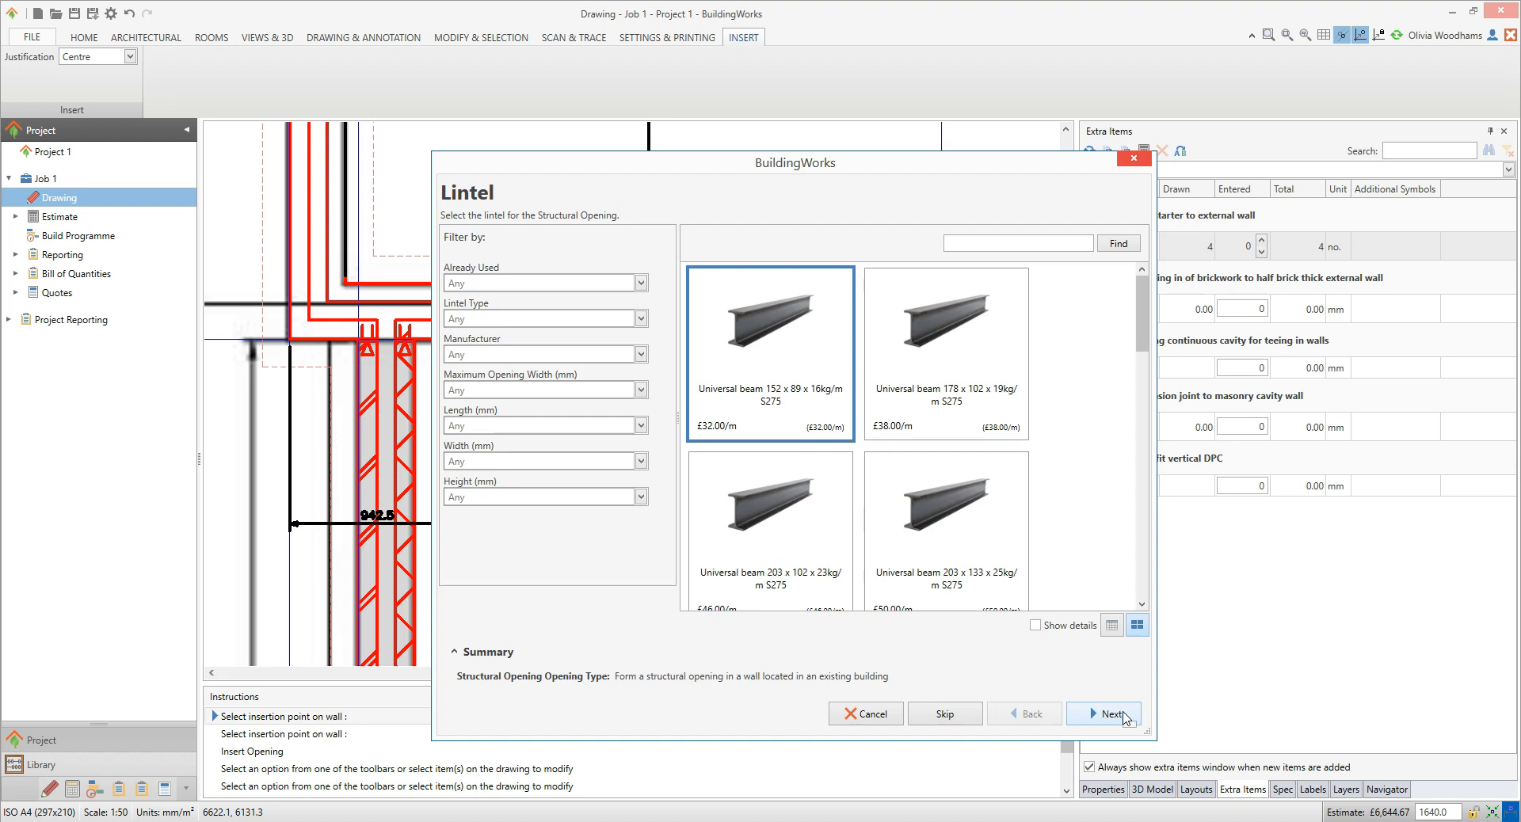
left_click(50, 792)
left_click(812, 381)
left_click(1136, 713)
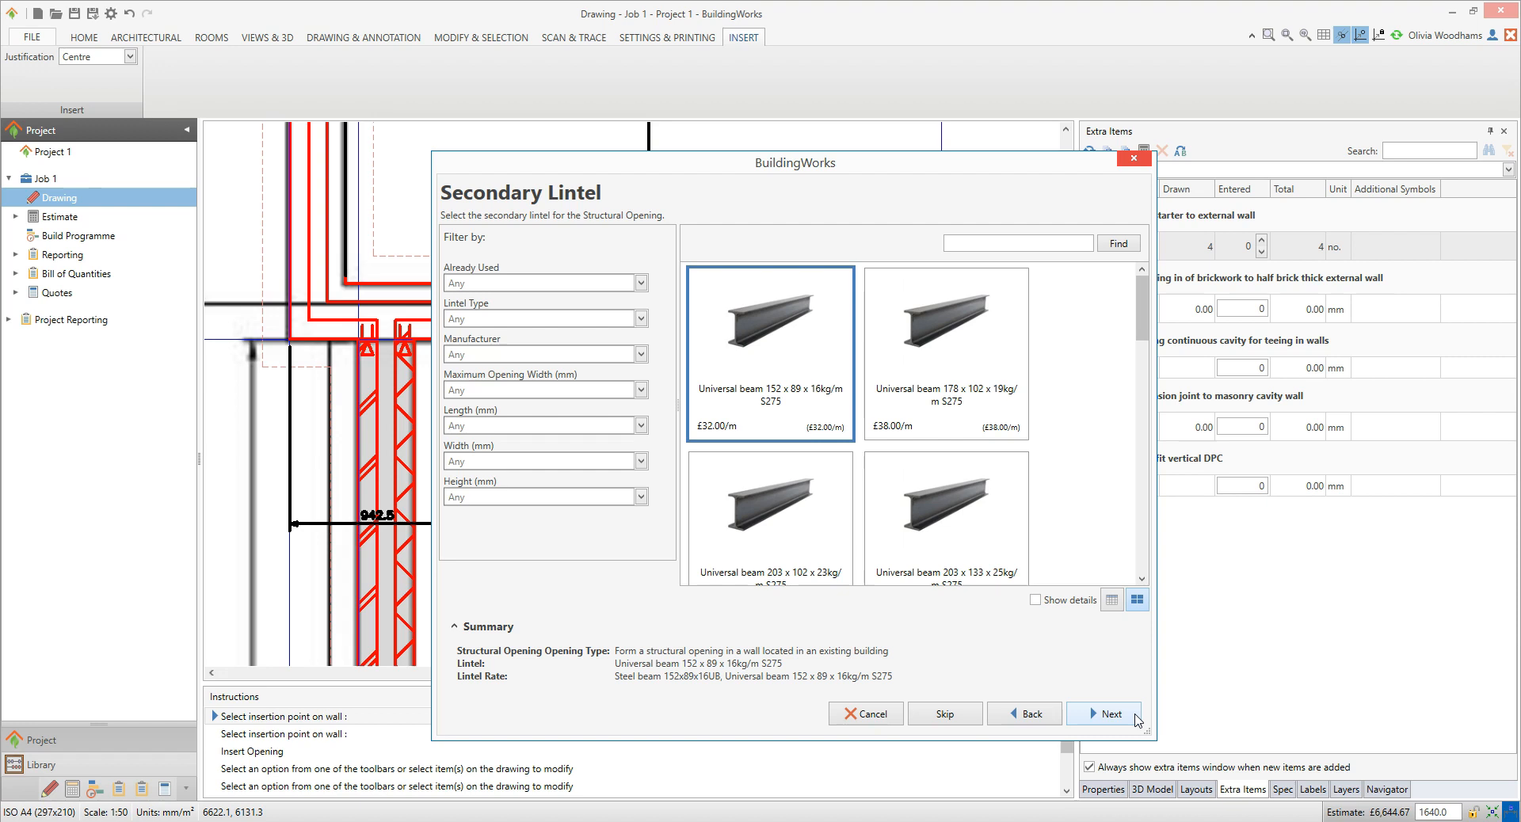
left_click(1130, 719)
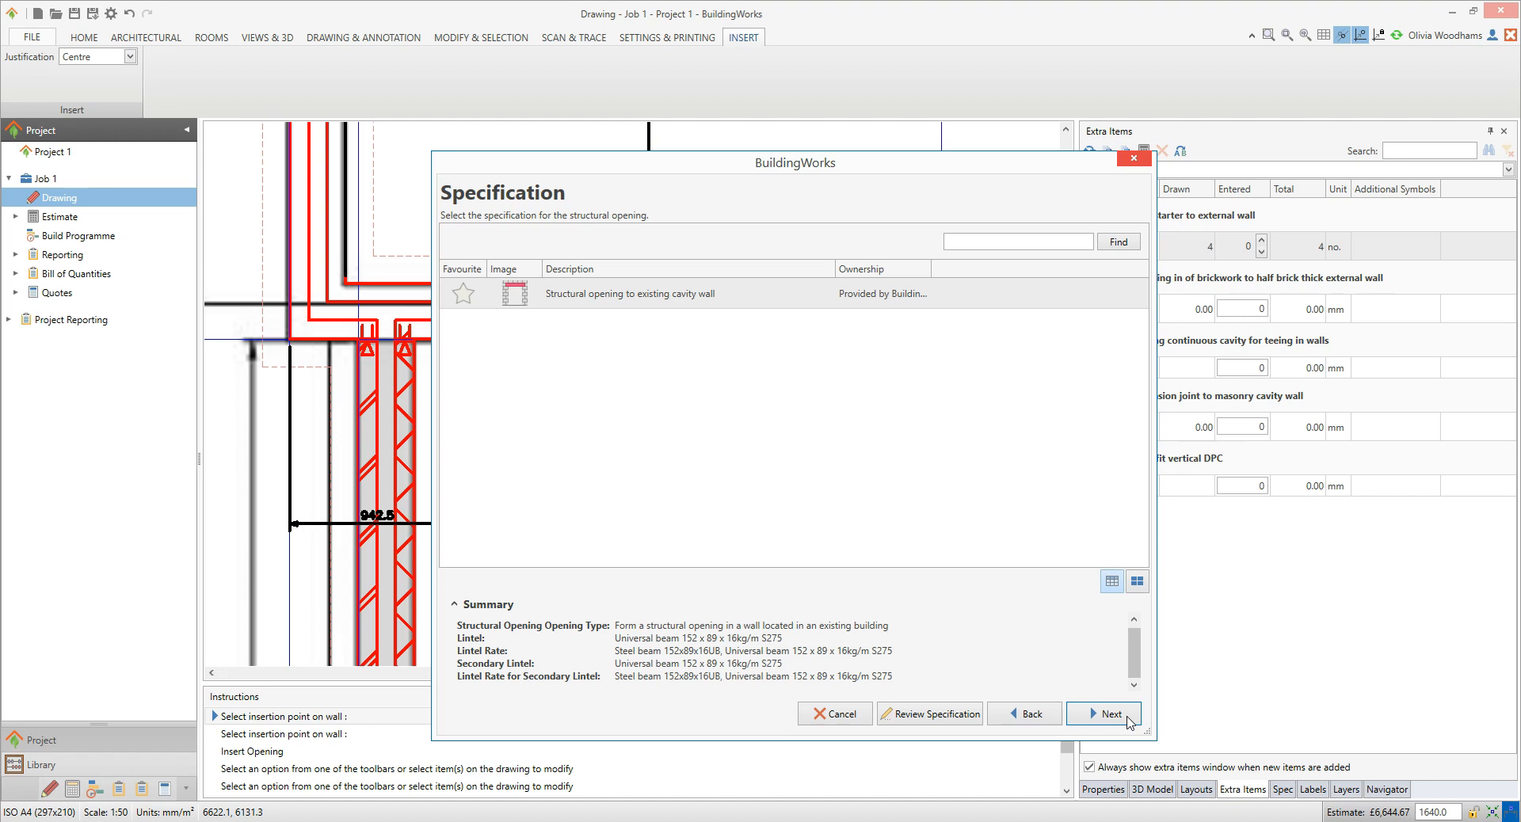
left_click(1128, 719)
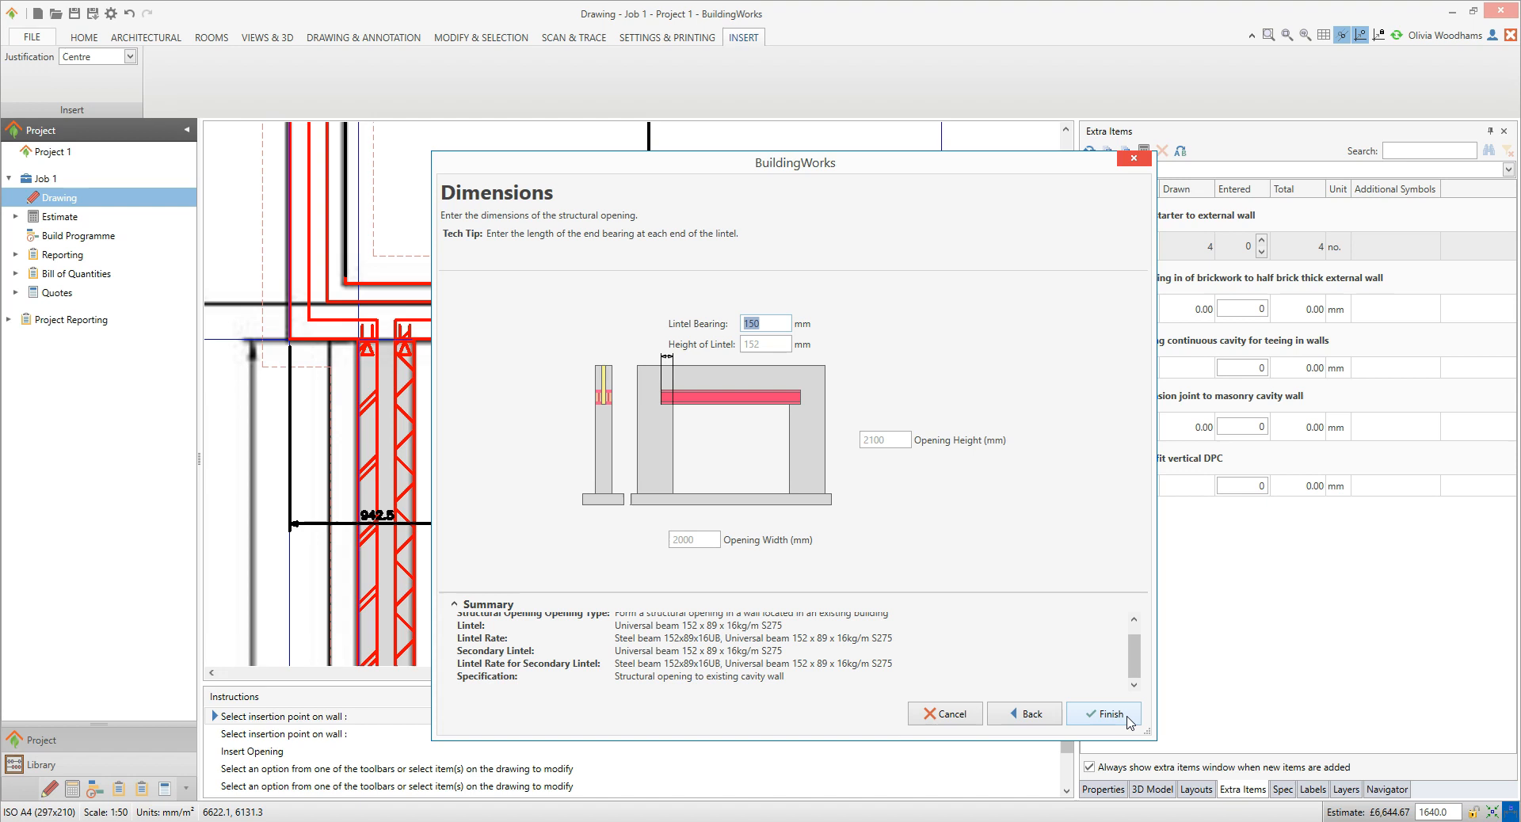
left_click(1111, 715)
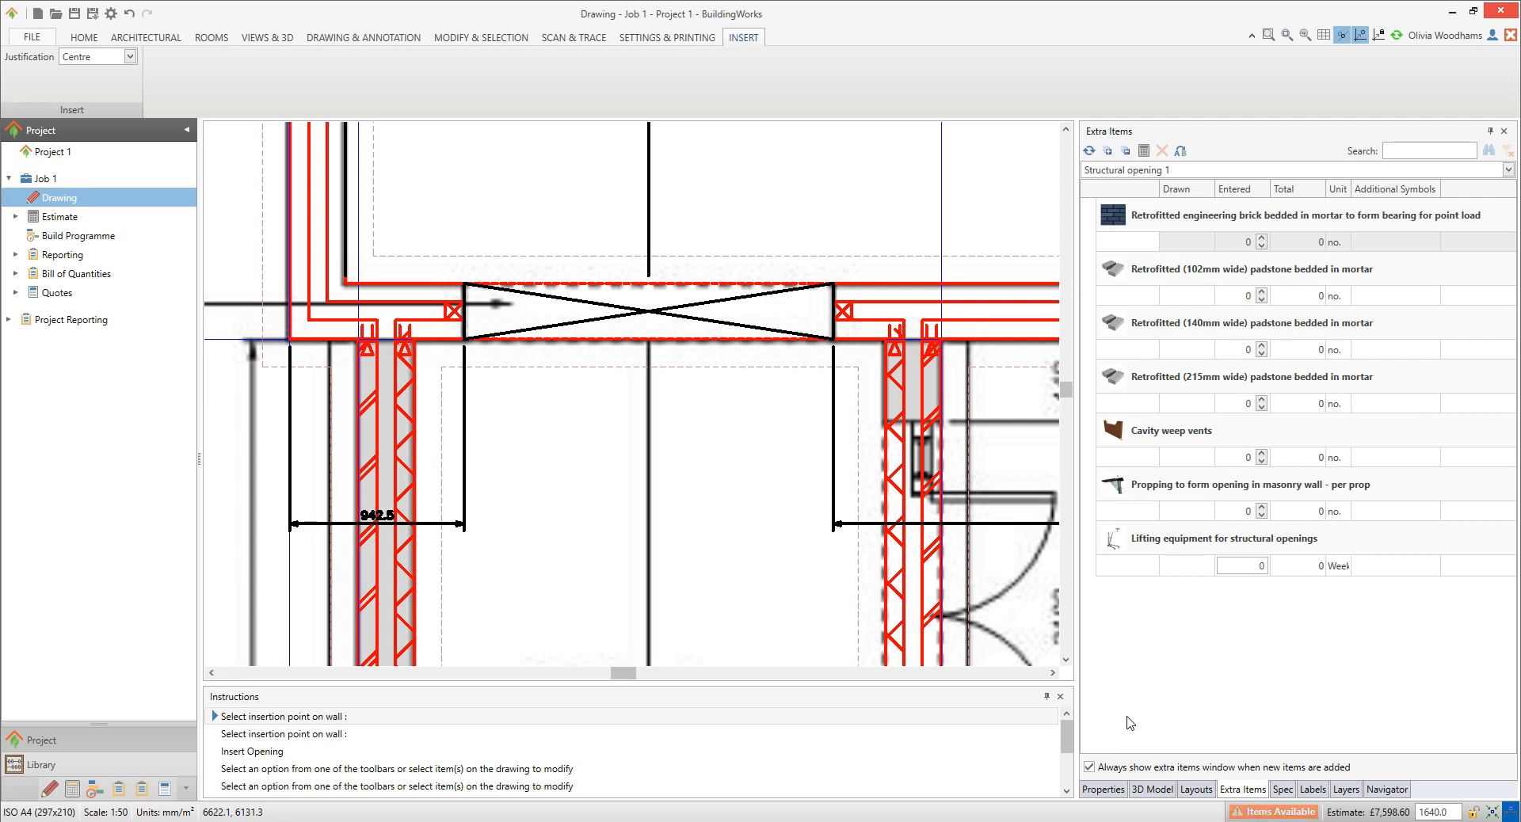
key("Escape")
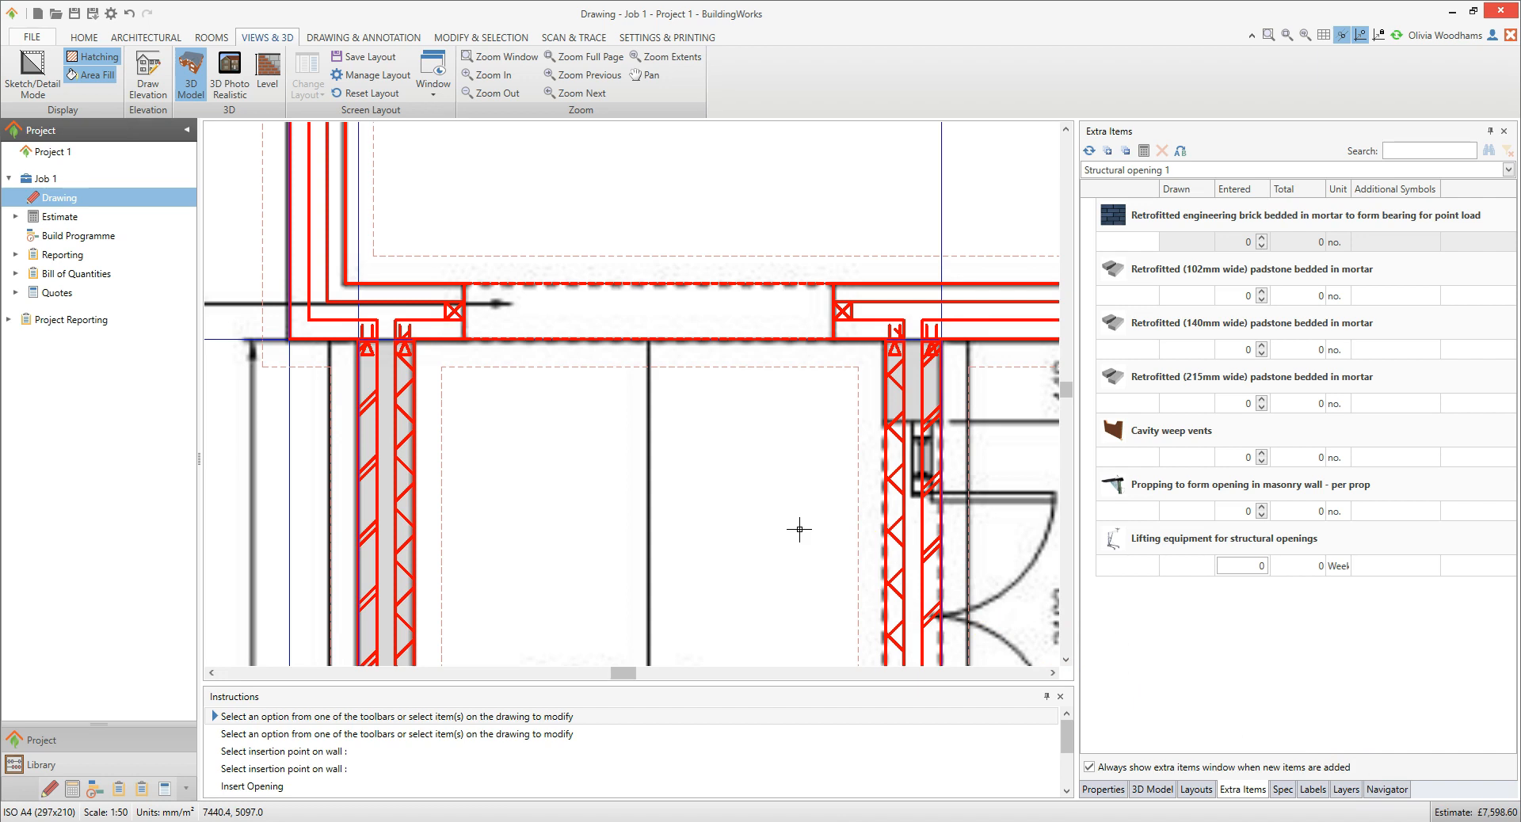
Step: Start a concrete slab component and sort its available specifications by rate, lowest first
left_click(163, 37)
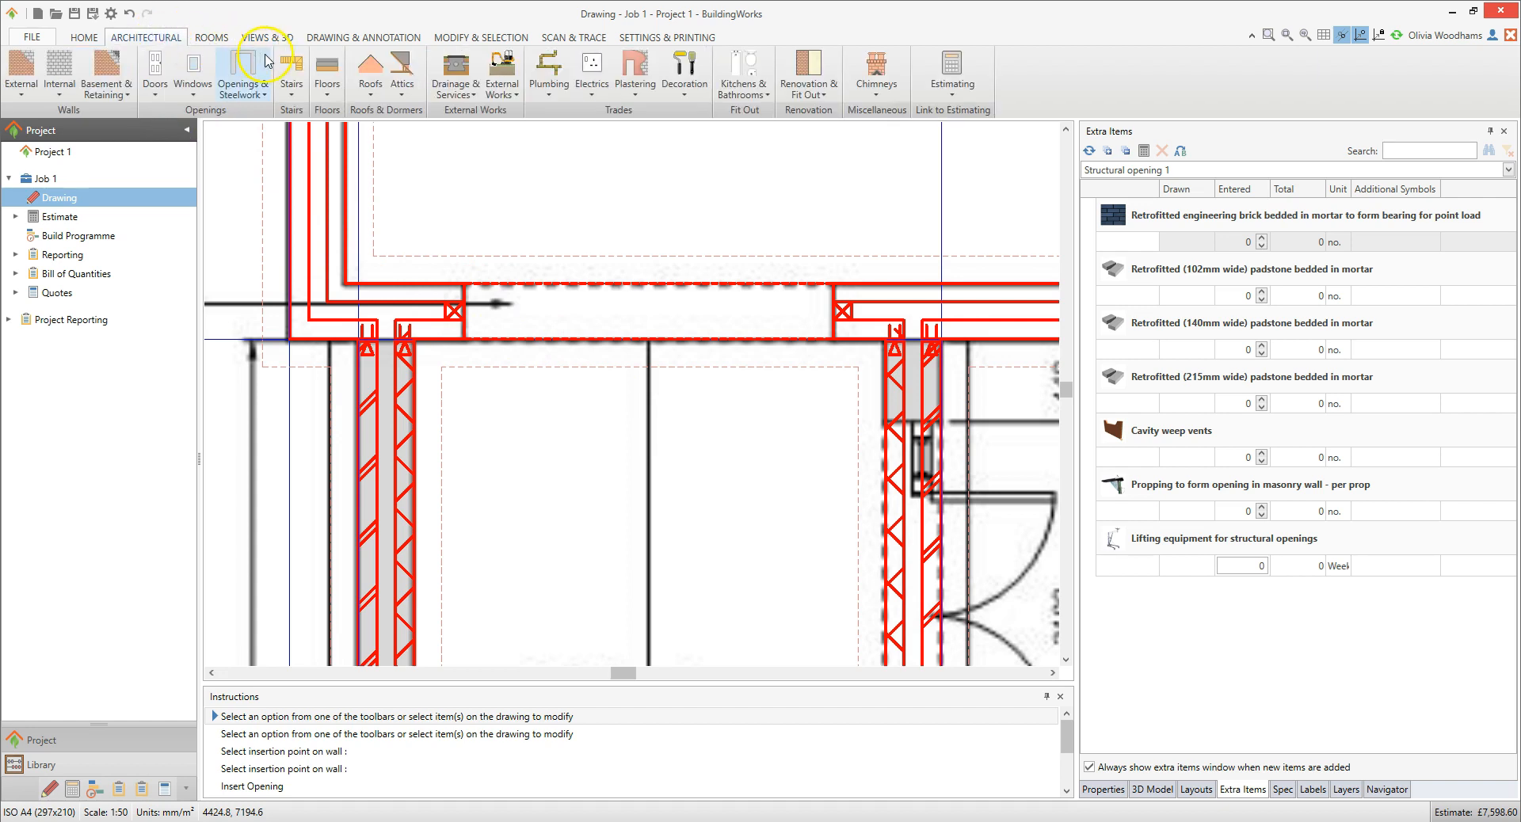
left_click(330, 87)
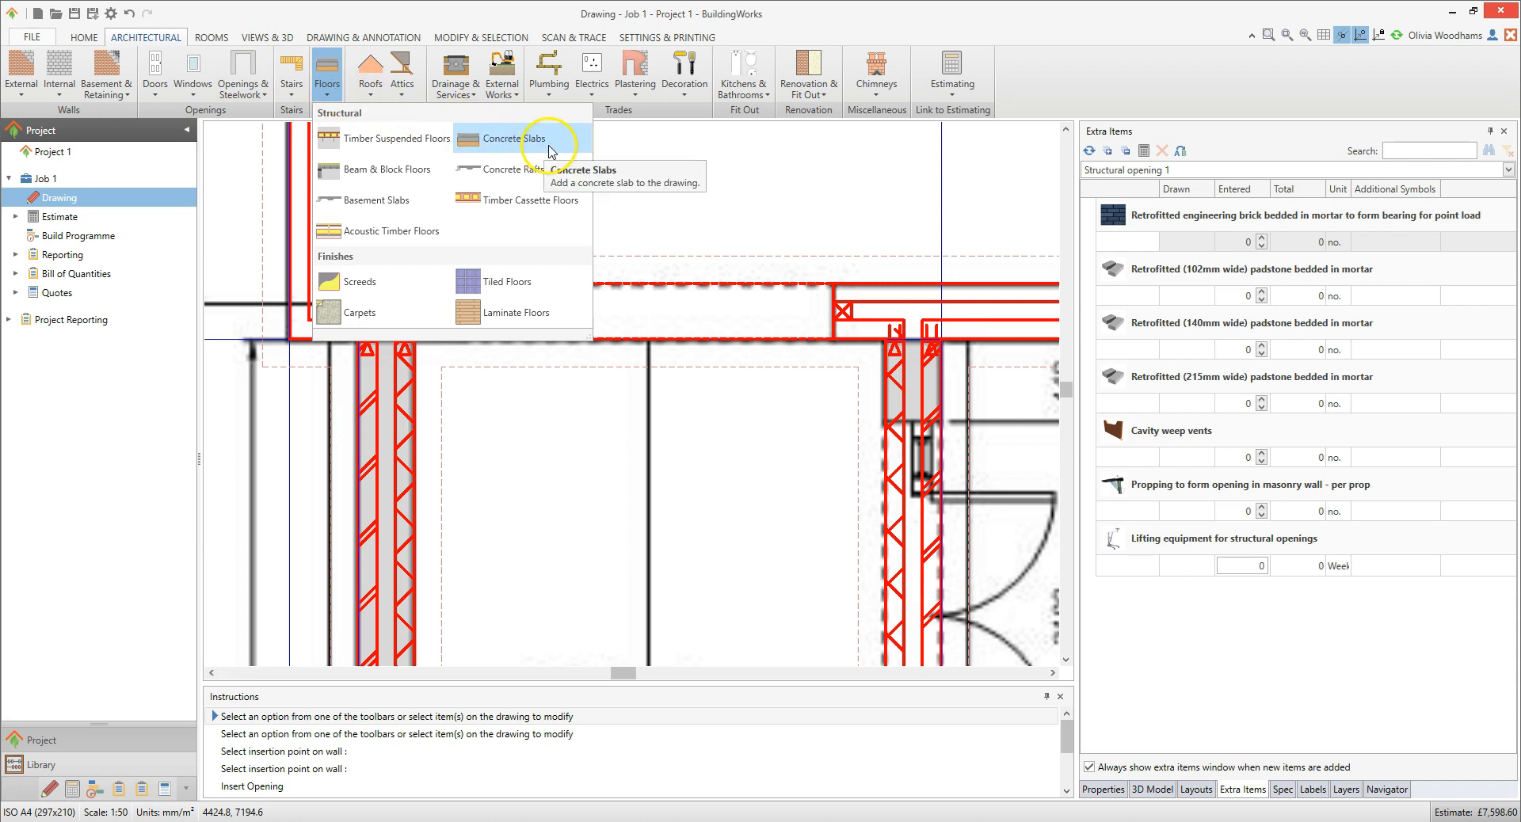
left_click(515, 140)
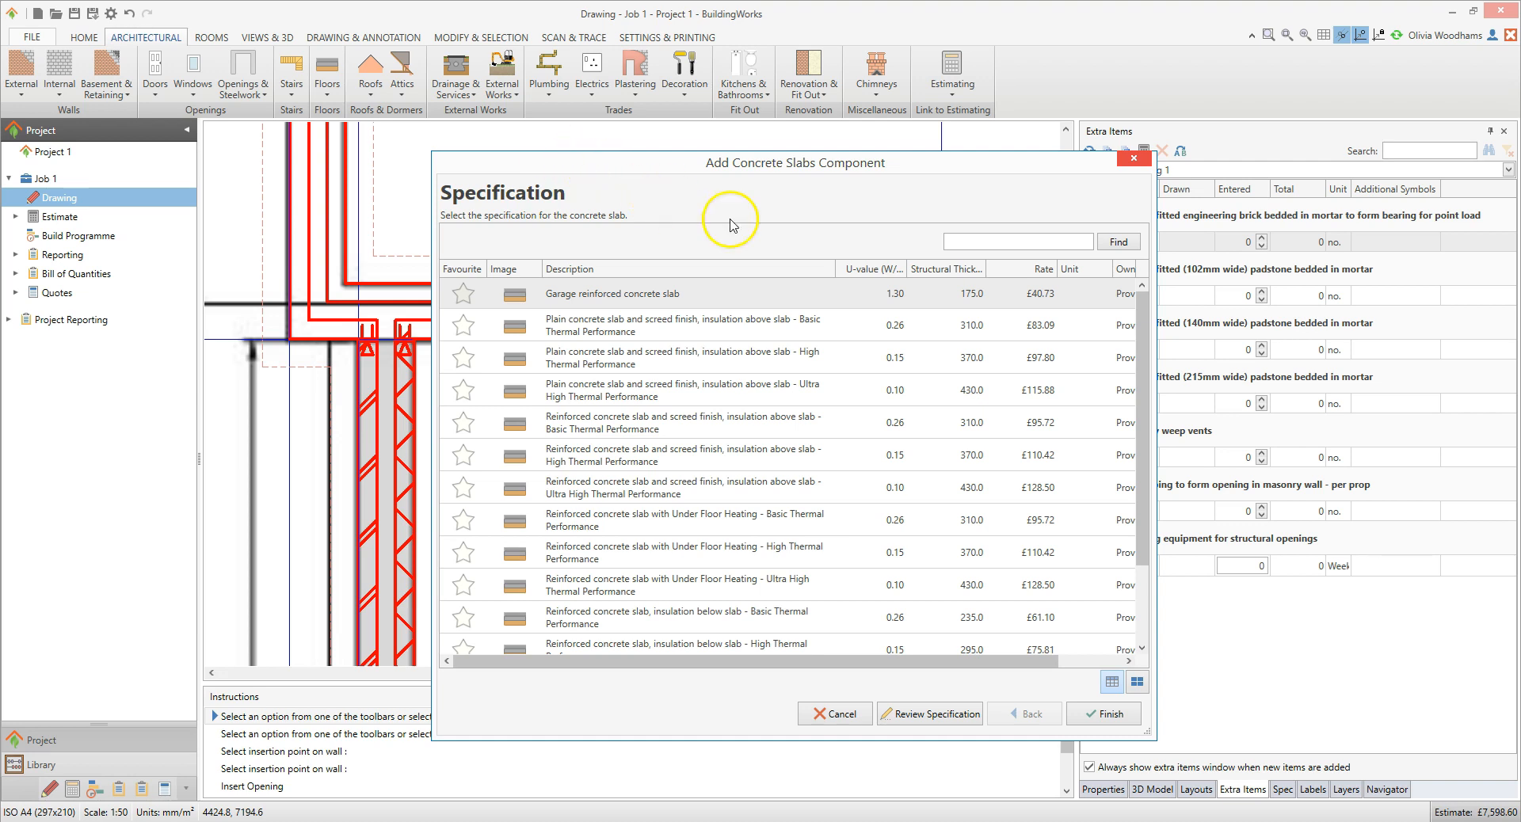
left_click(881, 271)
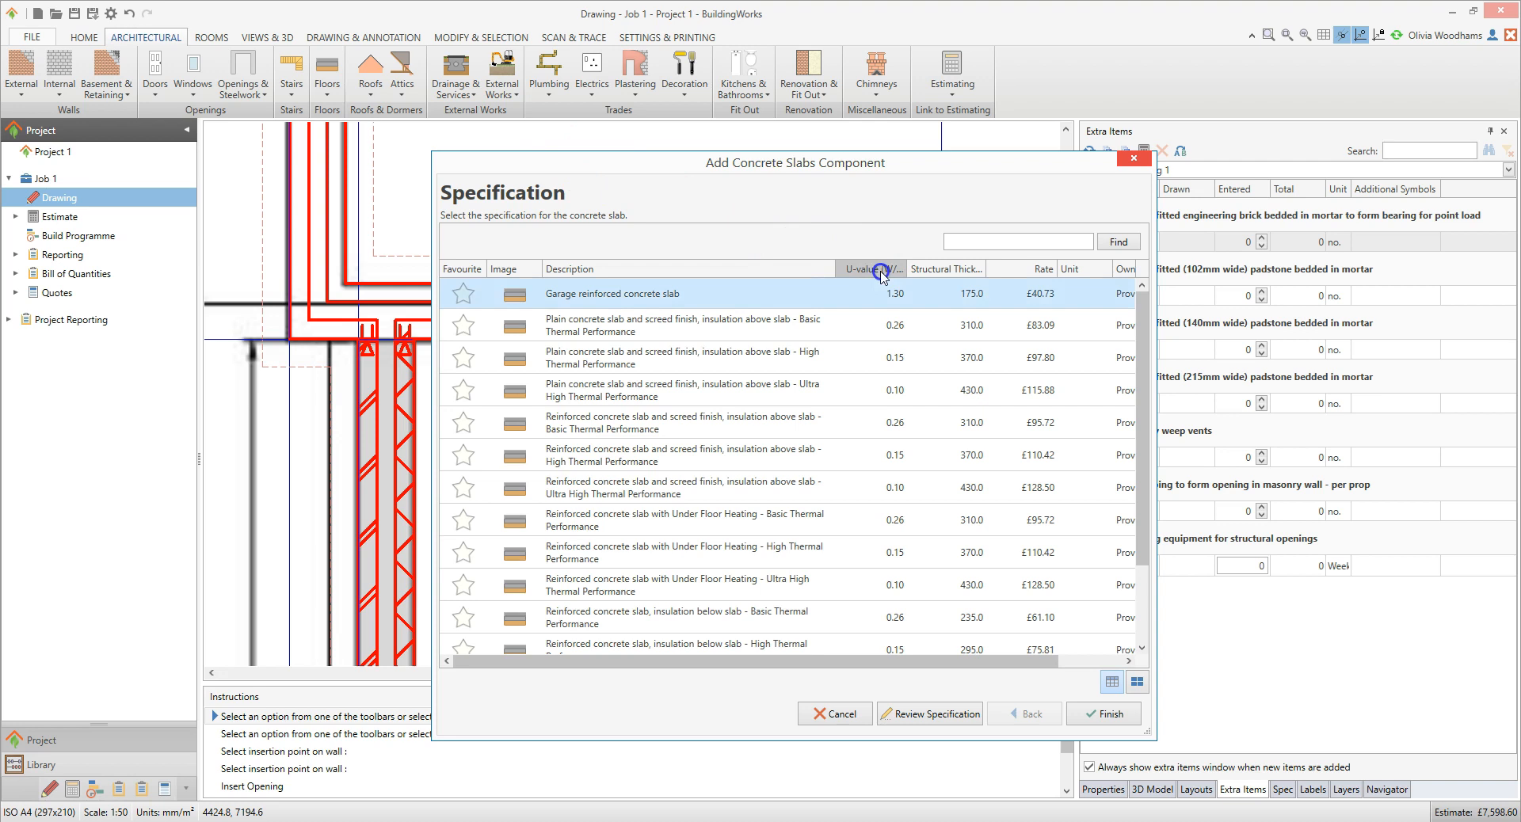
left_click(947, 269)
left_click(1020, 271)
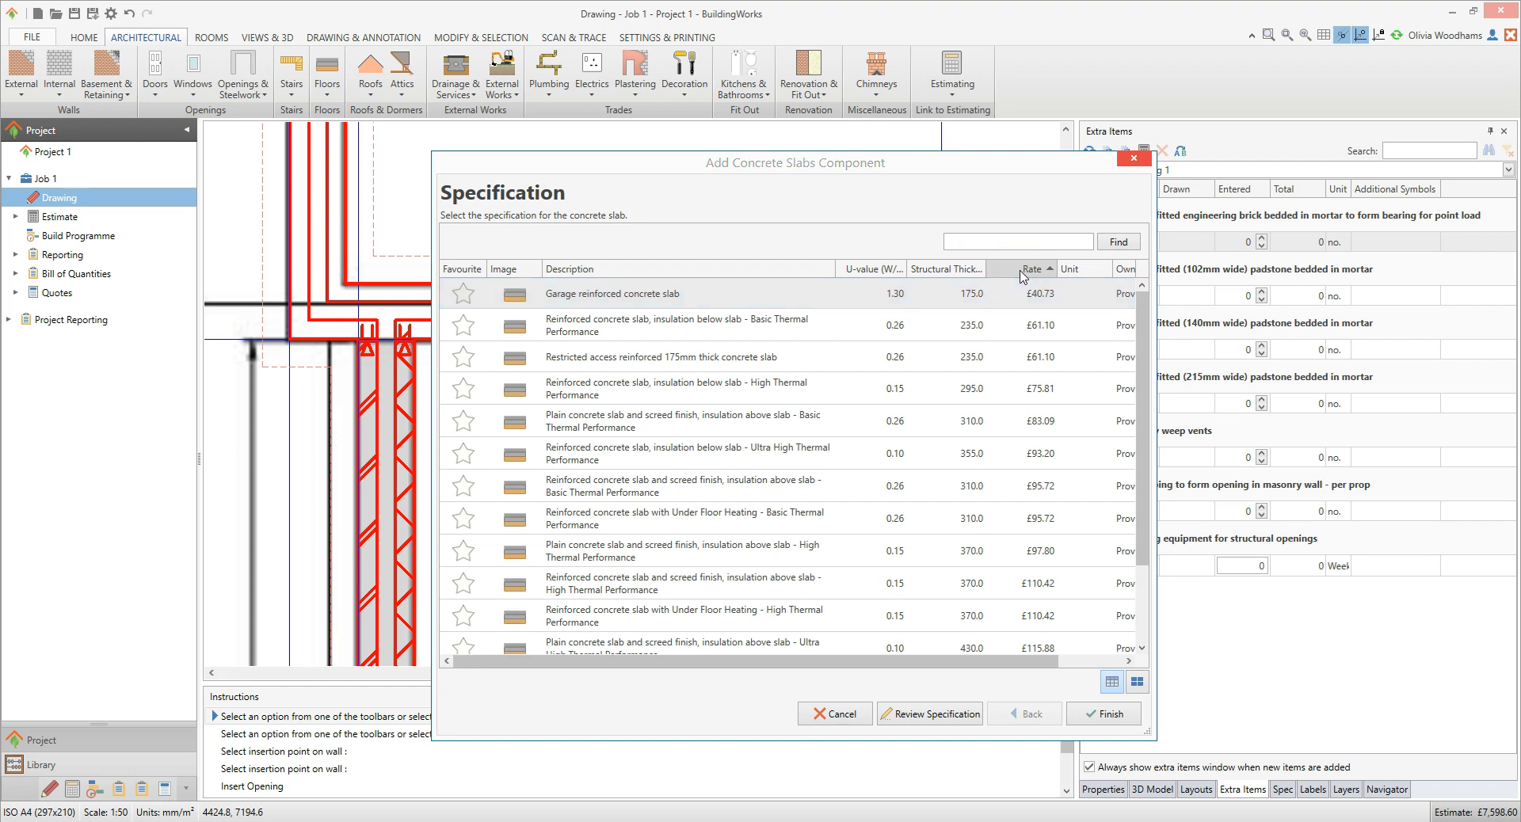
Step: Choose the specification "Reinforced concrete slab, insulation below slab - High Thermal Performance" and finish the slab setup
left_click(729, 390)
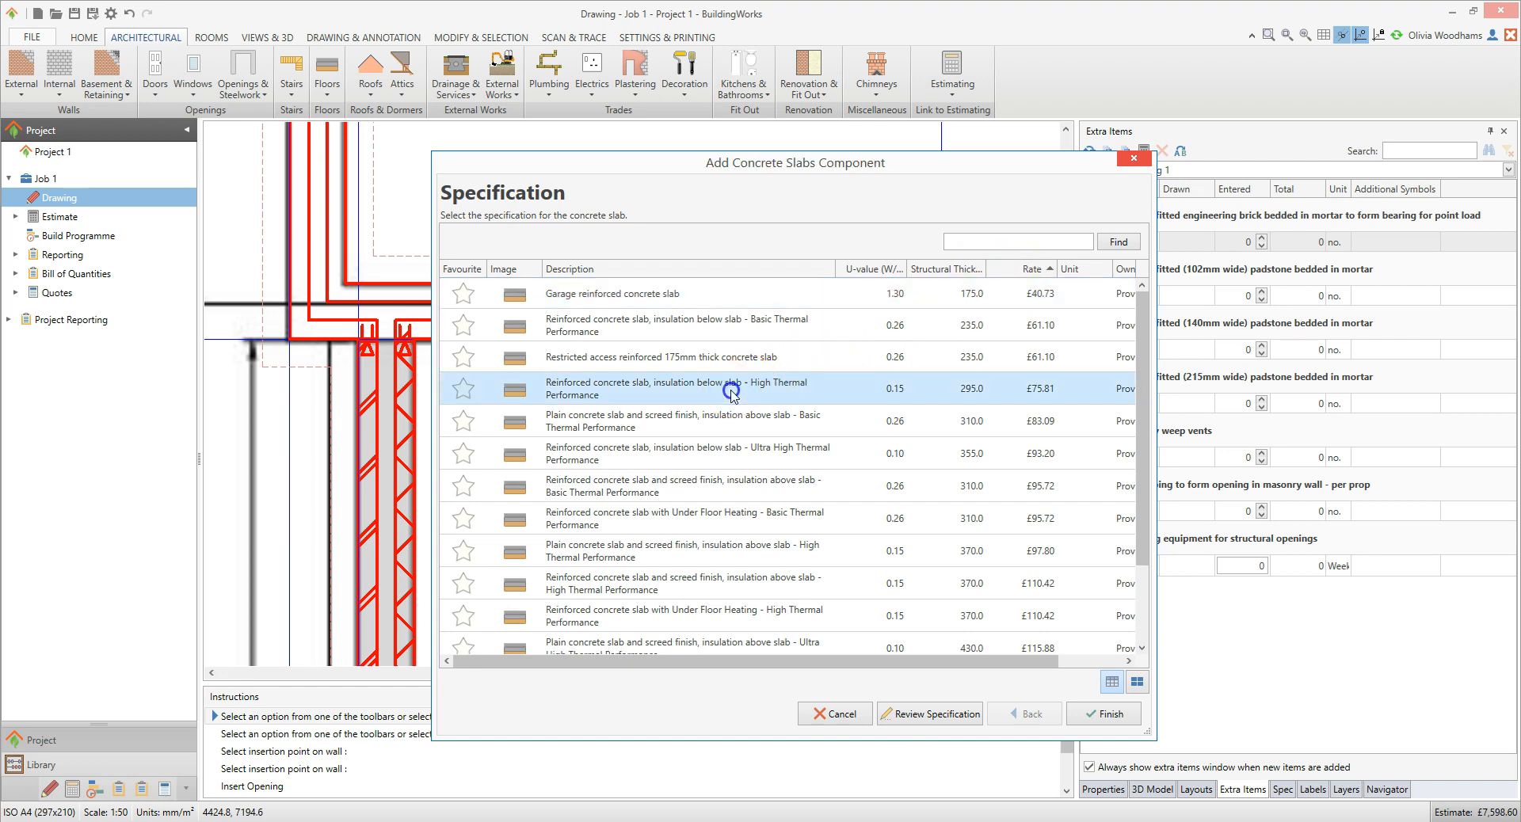
left_click(727, 392)
left_click(735, 400)
left_click(1109, 715)
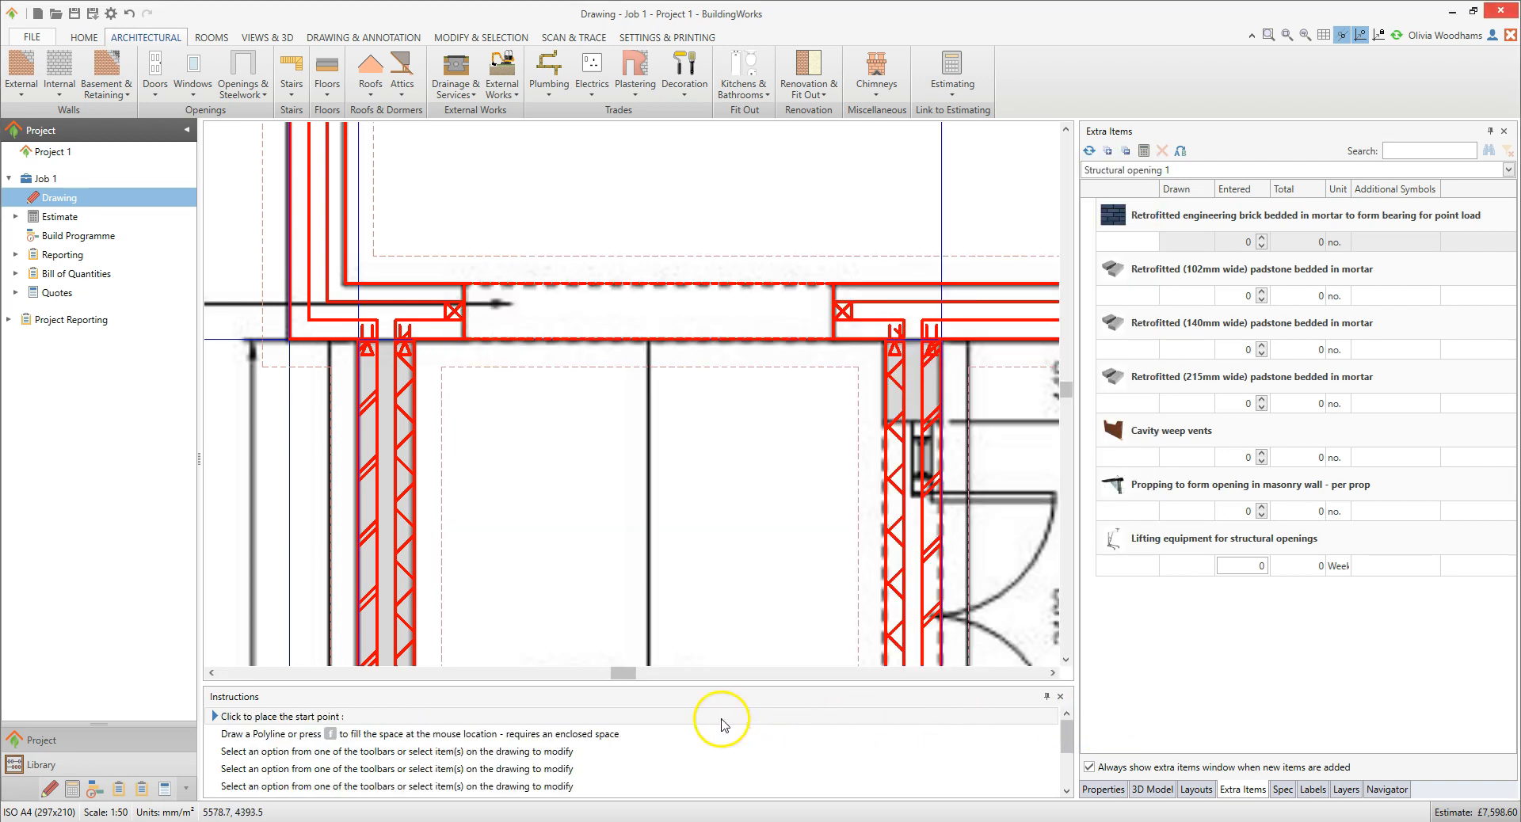
Step: Fill the enclosed dining room space with the concrete slab
left_click(355, 736)
left_click(583, 615)
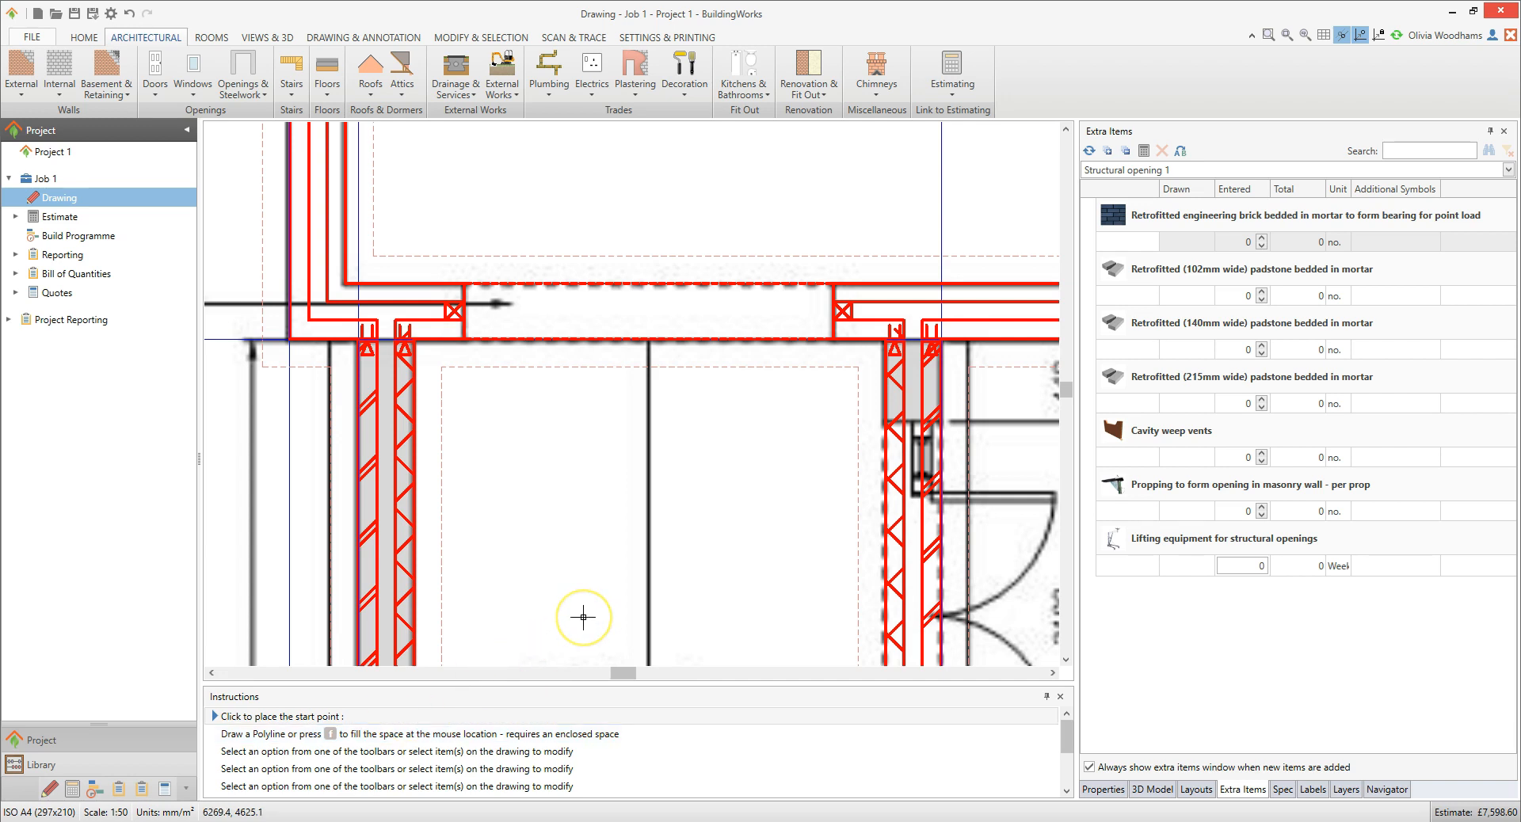
scroll(583, 617, "down", 3)
middle_click_drag(583, 617, 629, 353)
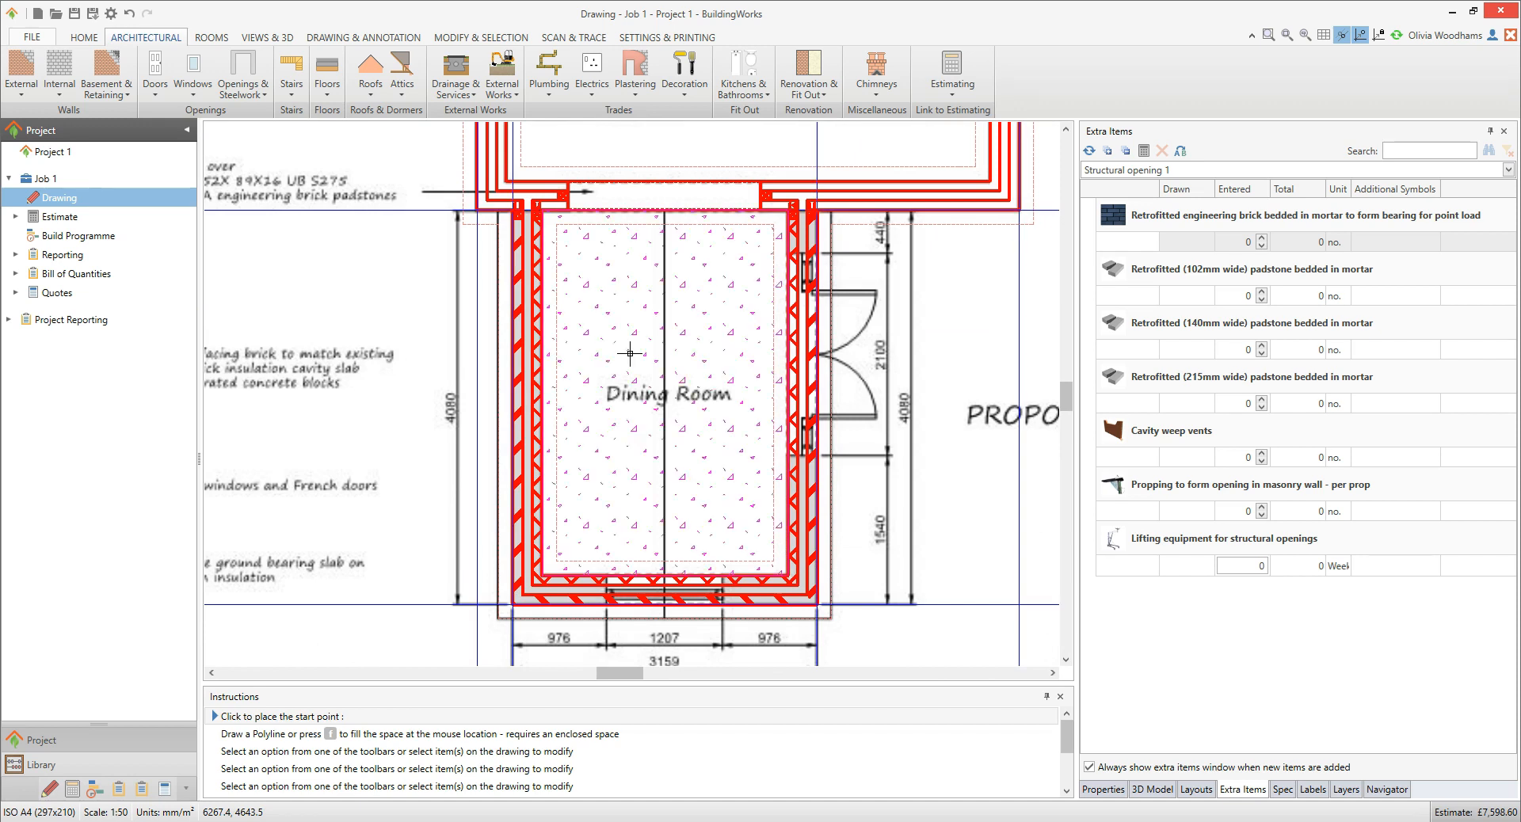
key("f")
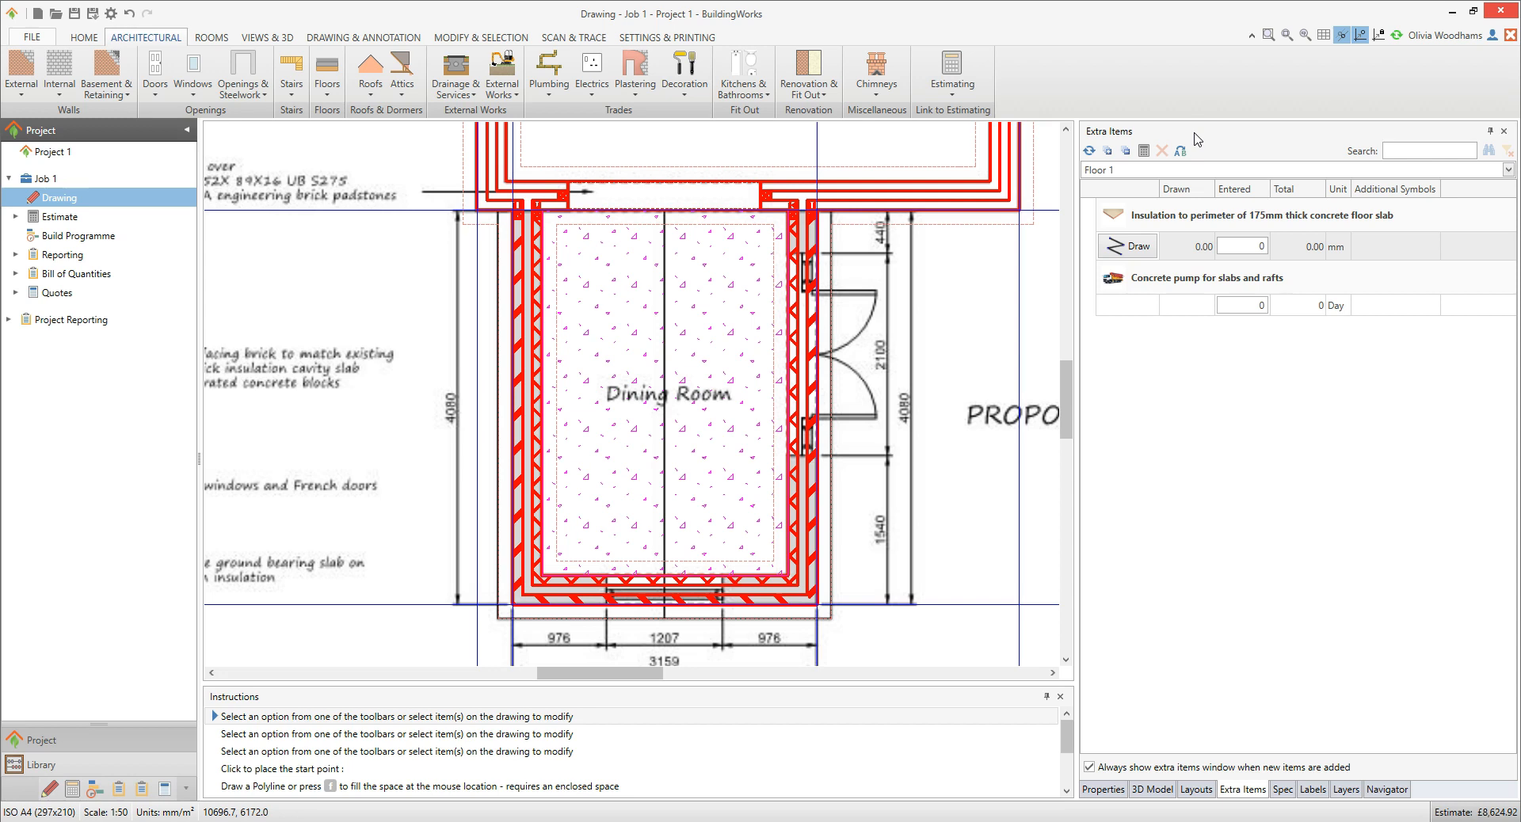
Step: Draw the extra item for 175mm slab perimeter insulation around all four inner edges of the dining room, starting at the upper-left corner
left_click(1132, 248)
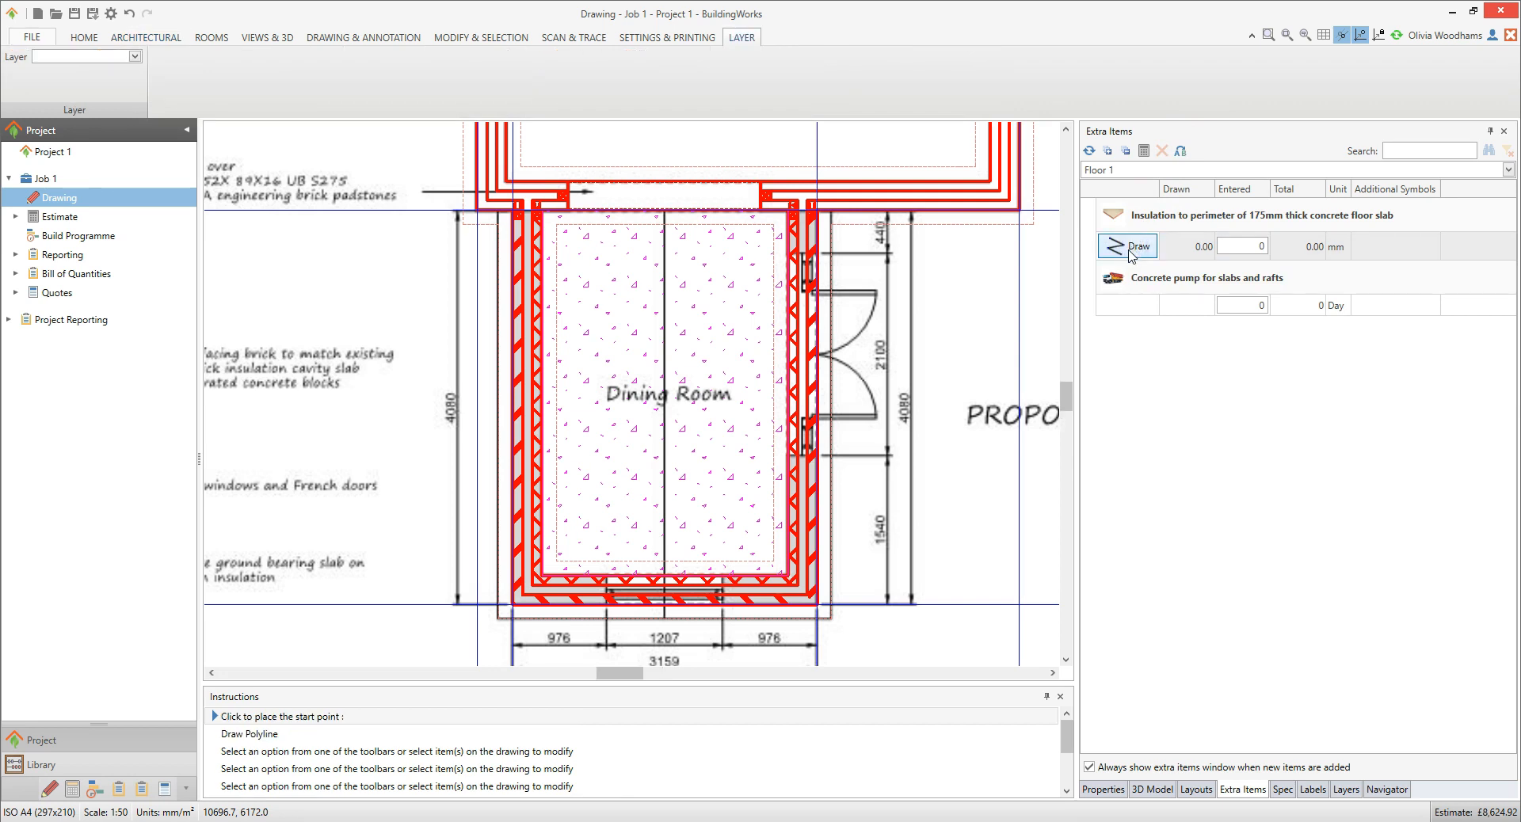
left_click(542, 208)
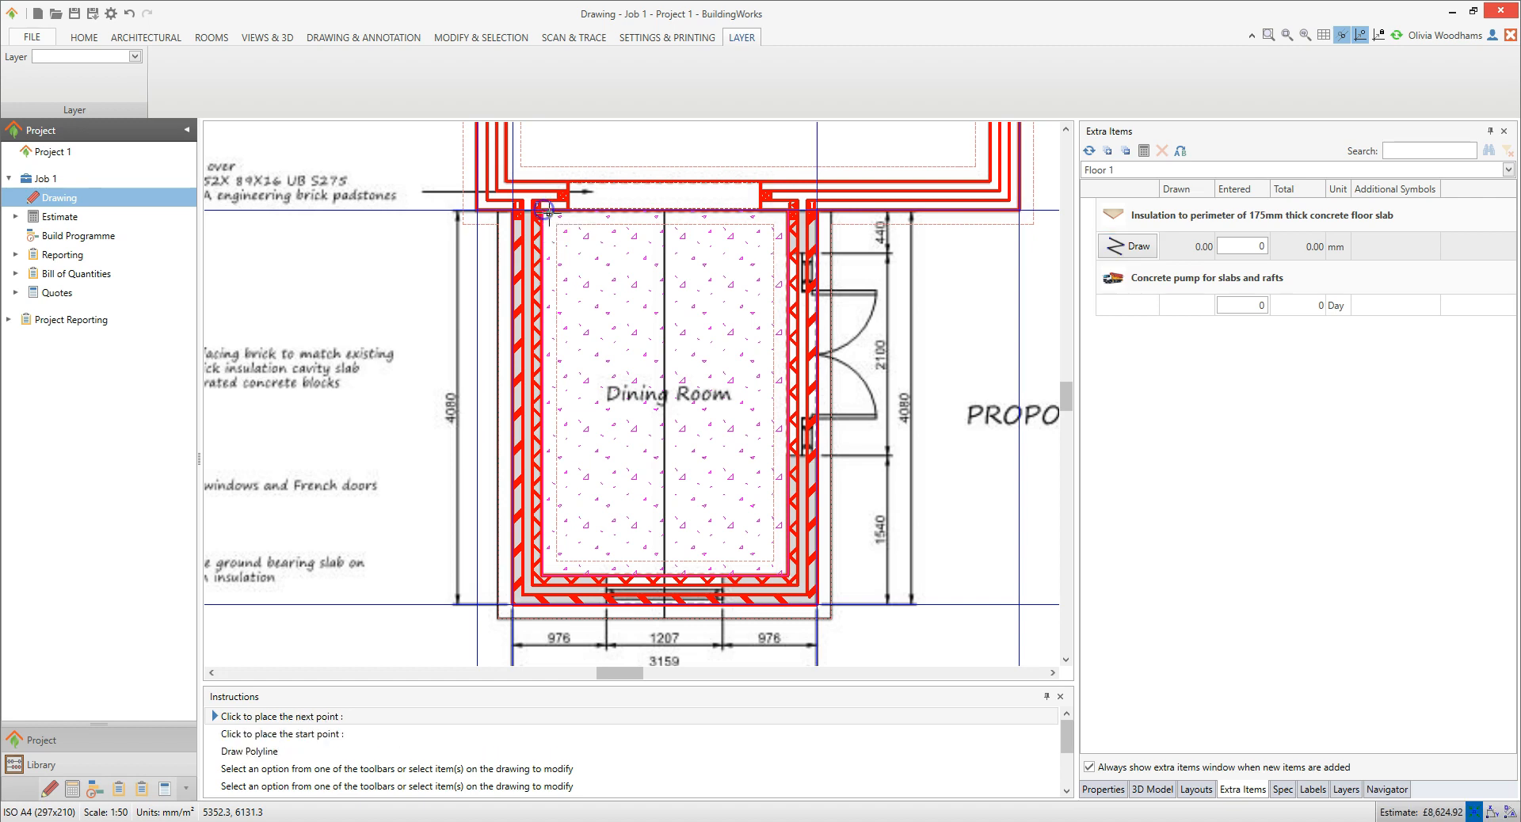
left_click(788, 209)
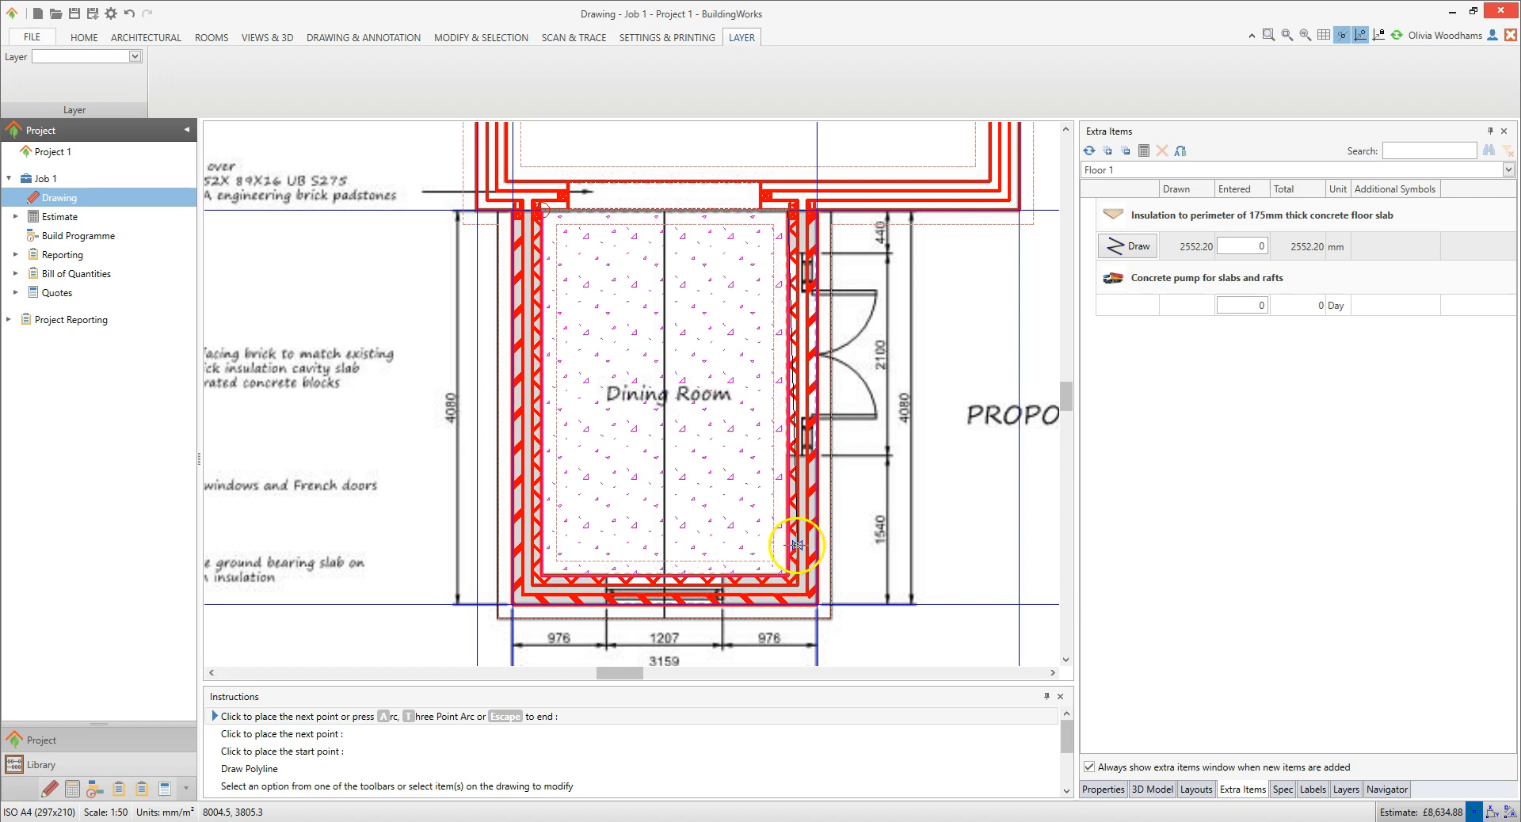
left_click(787, 574)
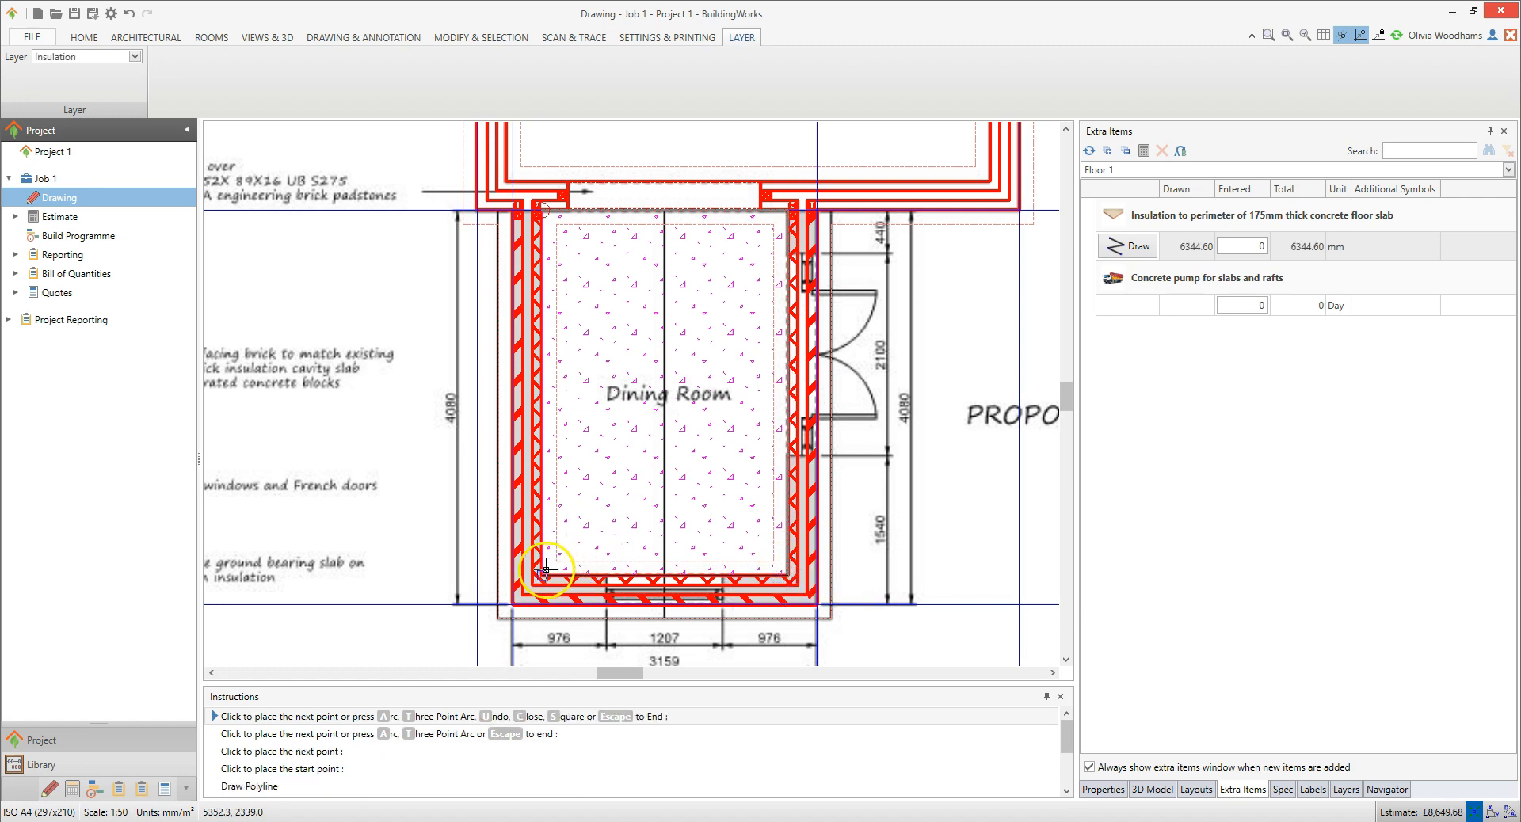
left_click(543, 575)
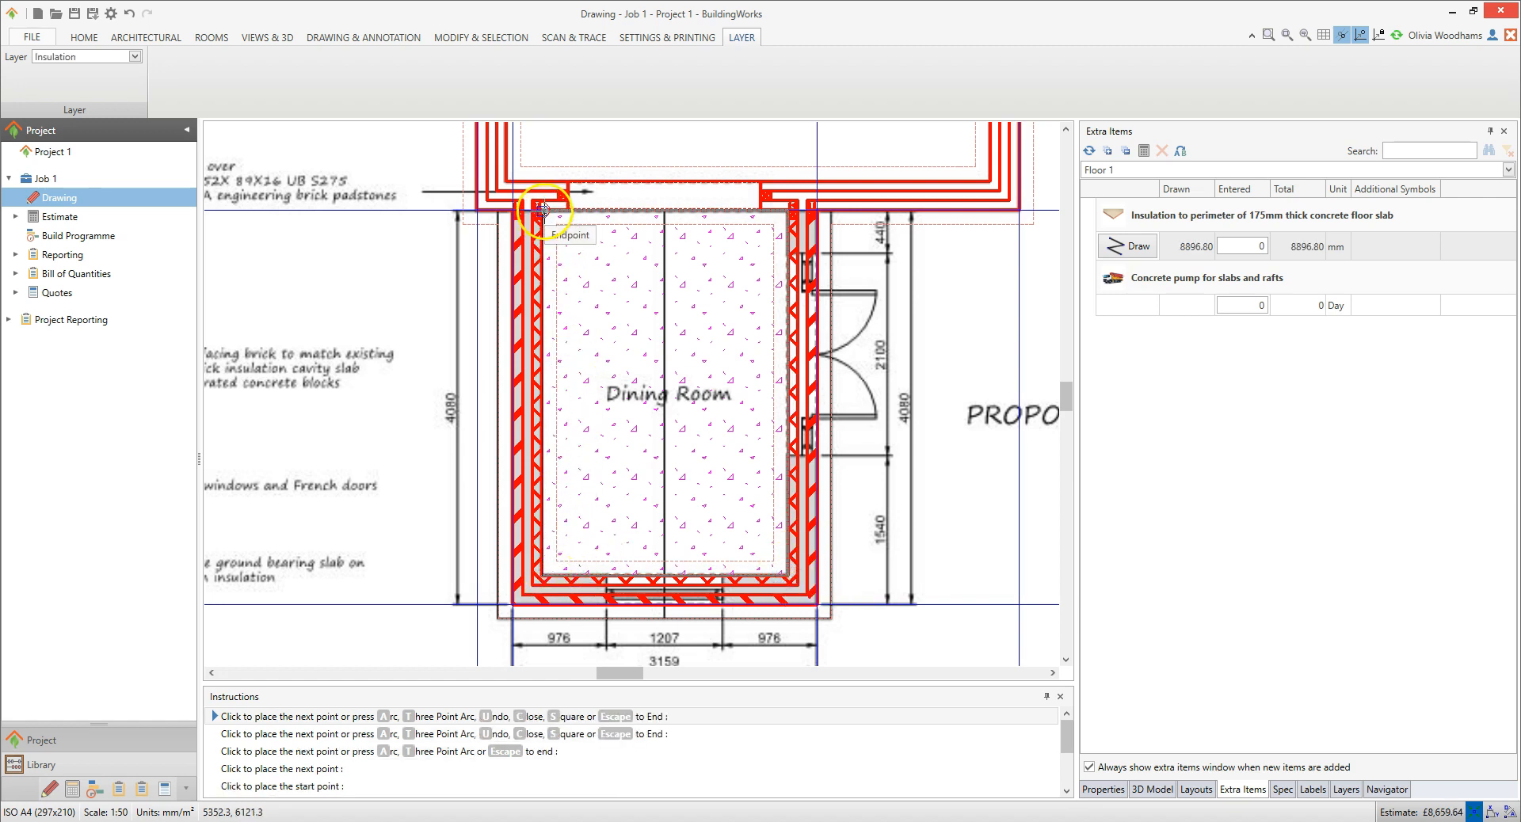
left_click(543, 210)
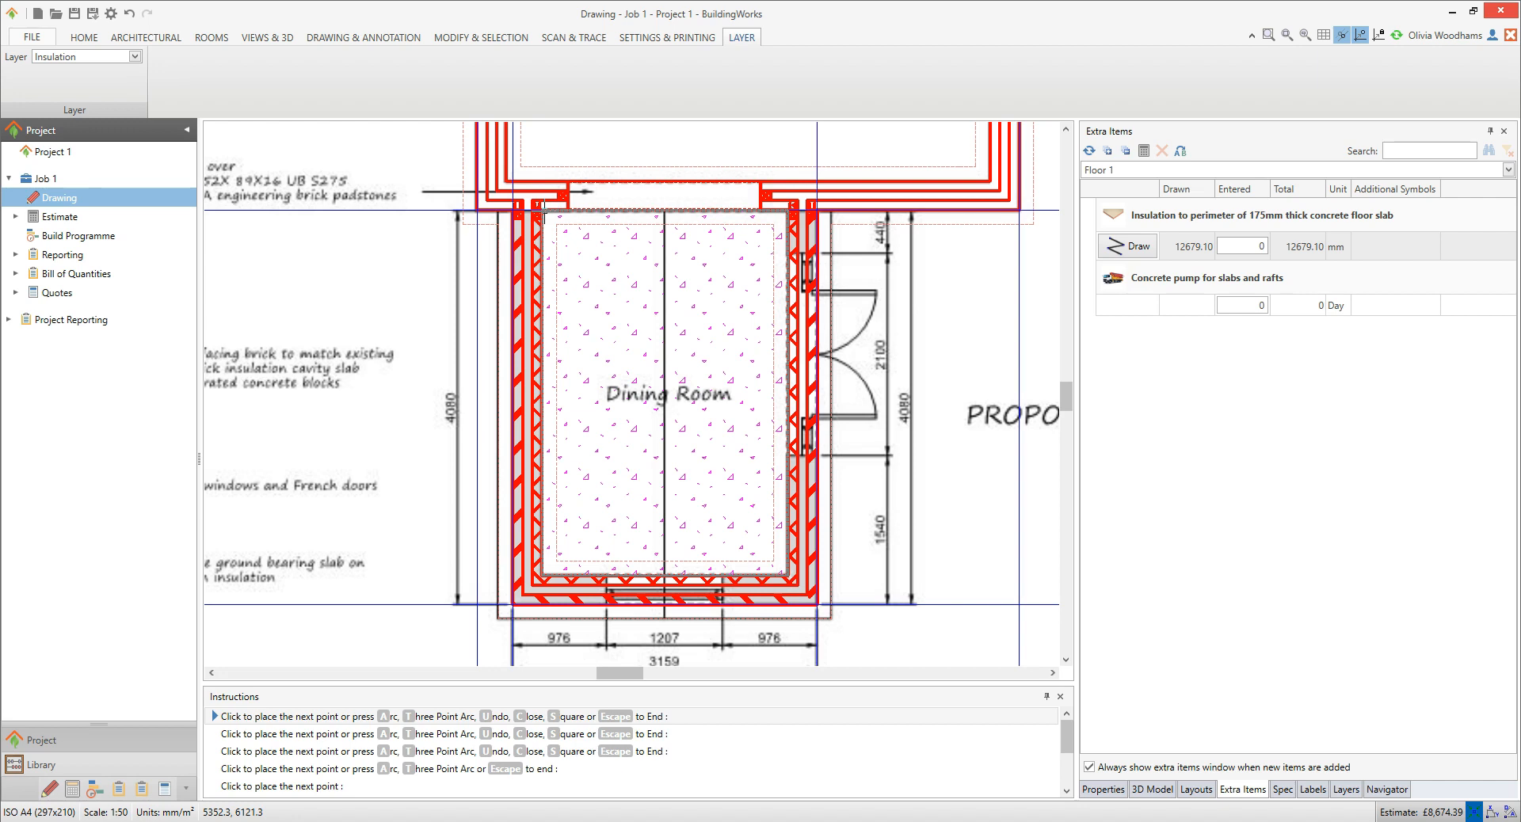
Step: Finish drawing the insulation and enter a quantity of 1 day for the concrete pump extra item
key("Escape")
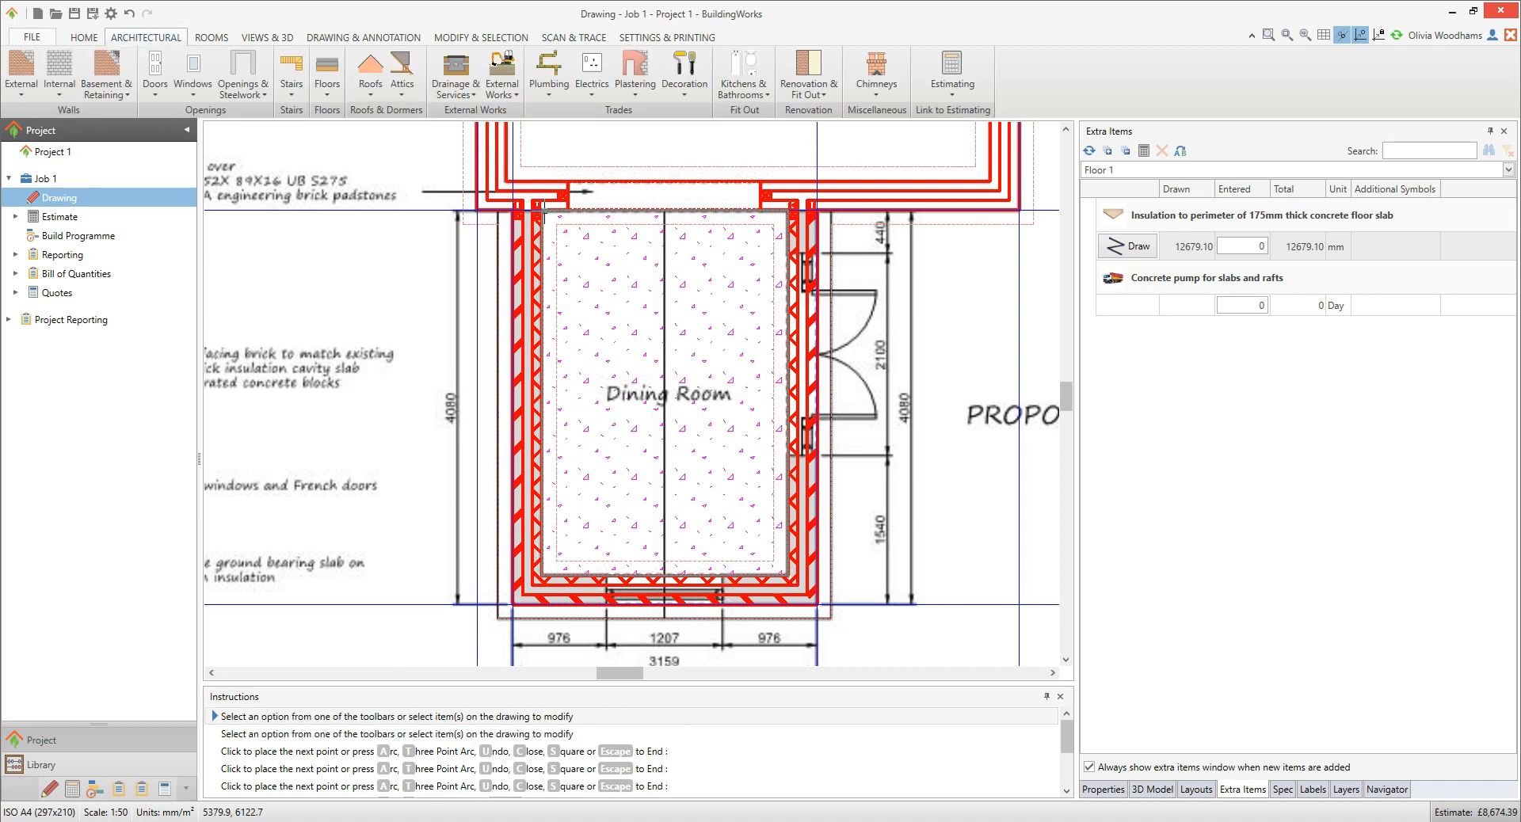
left_click(551, 214)
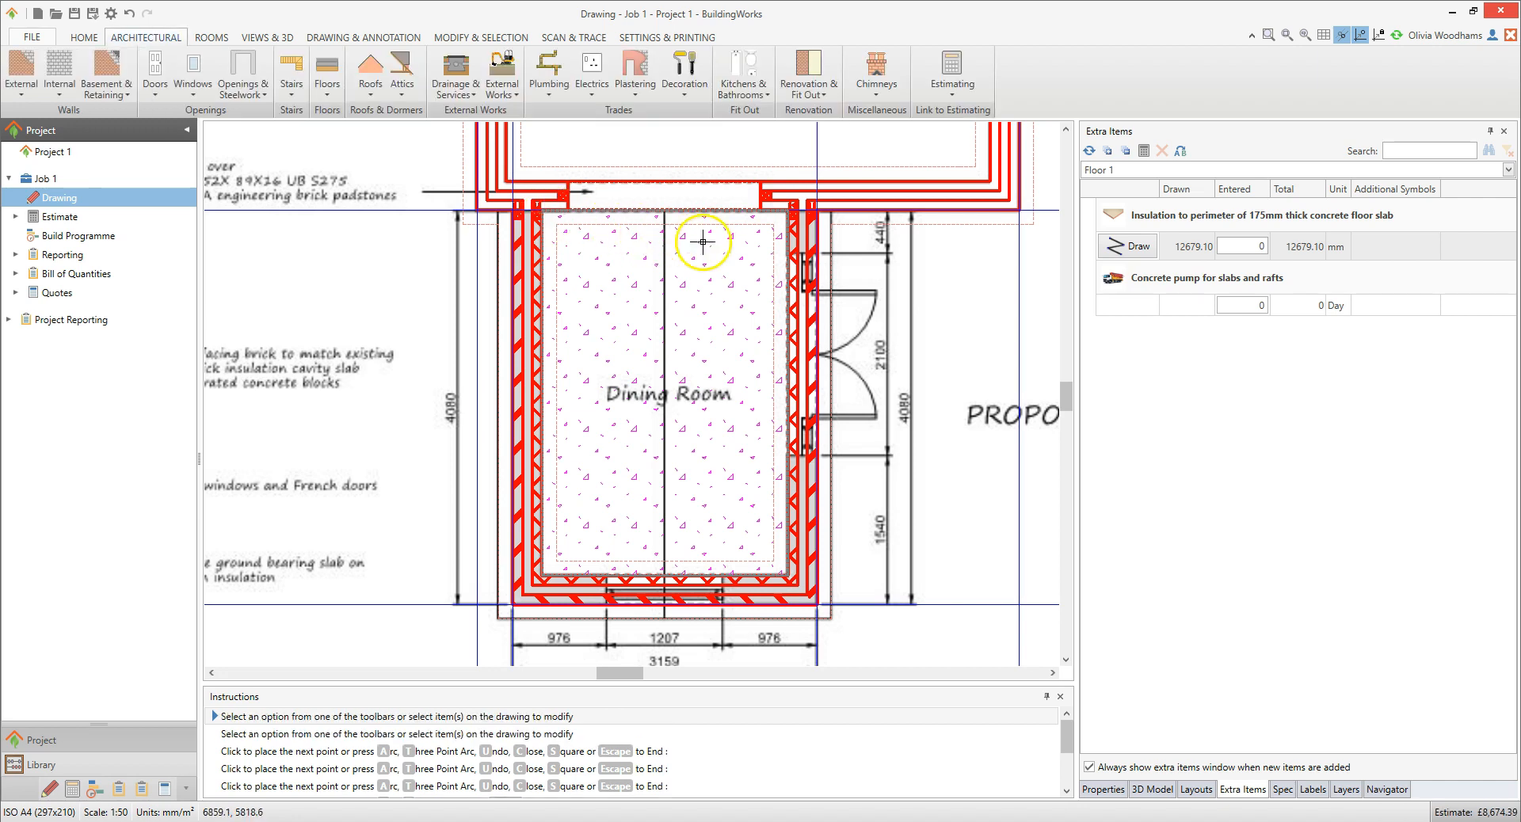
left_click(1255, 305)
type("1.")
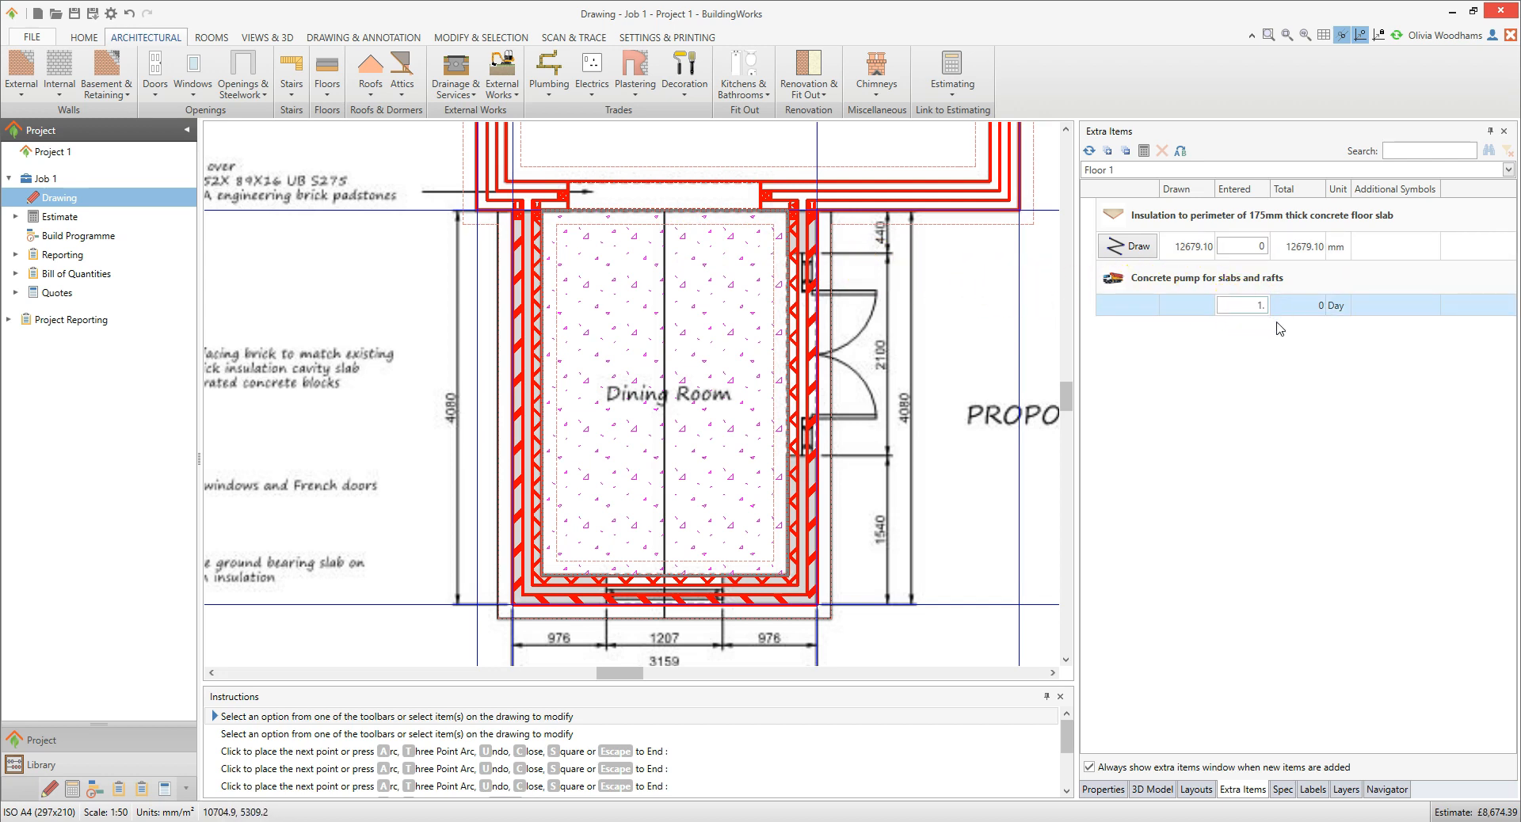
left_click(1282, 332)
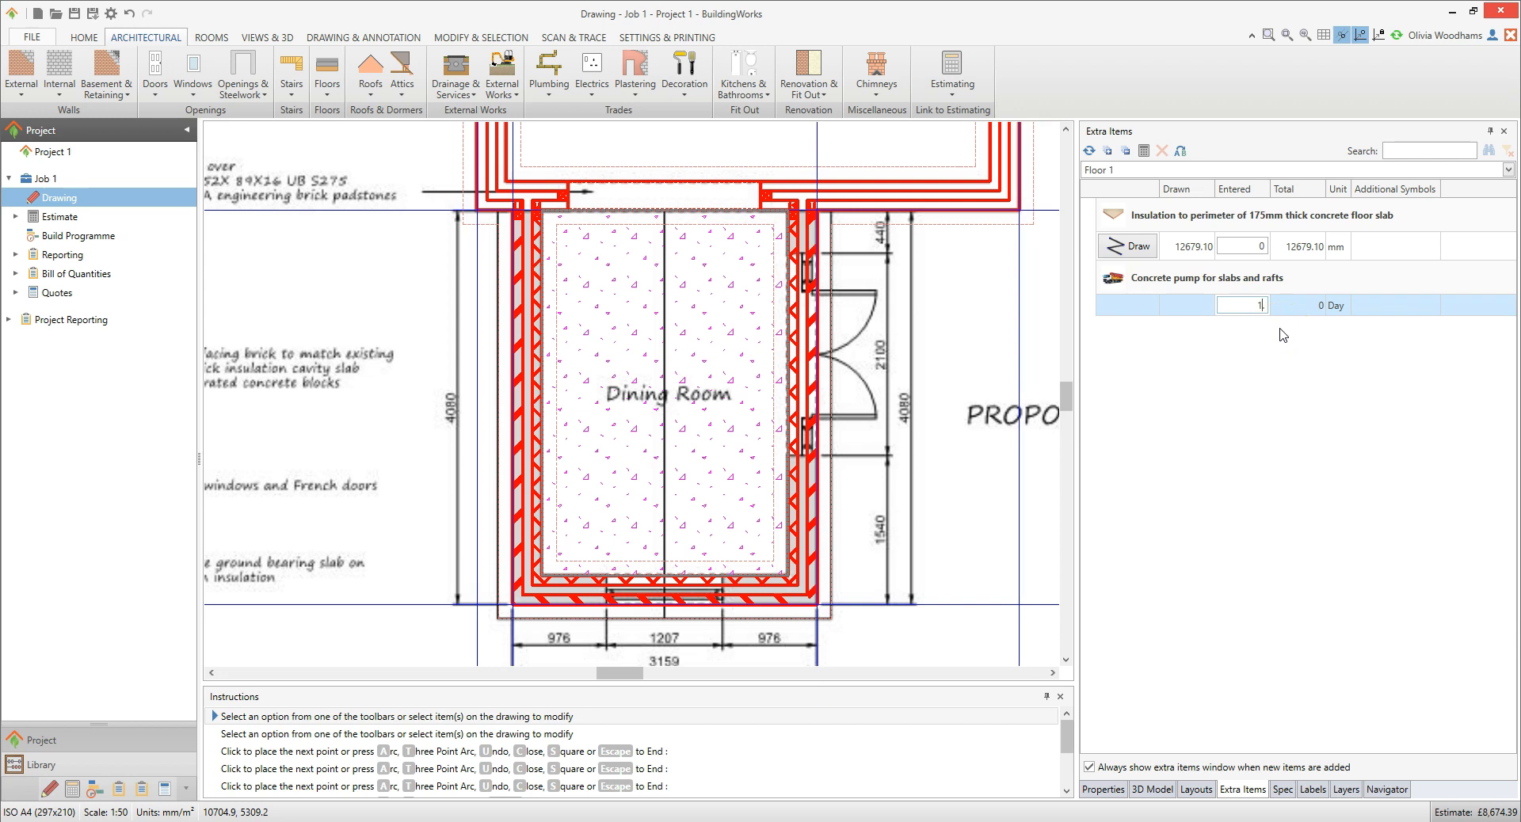
left_click(1498, 816)
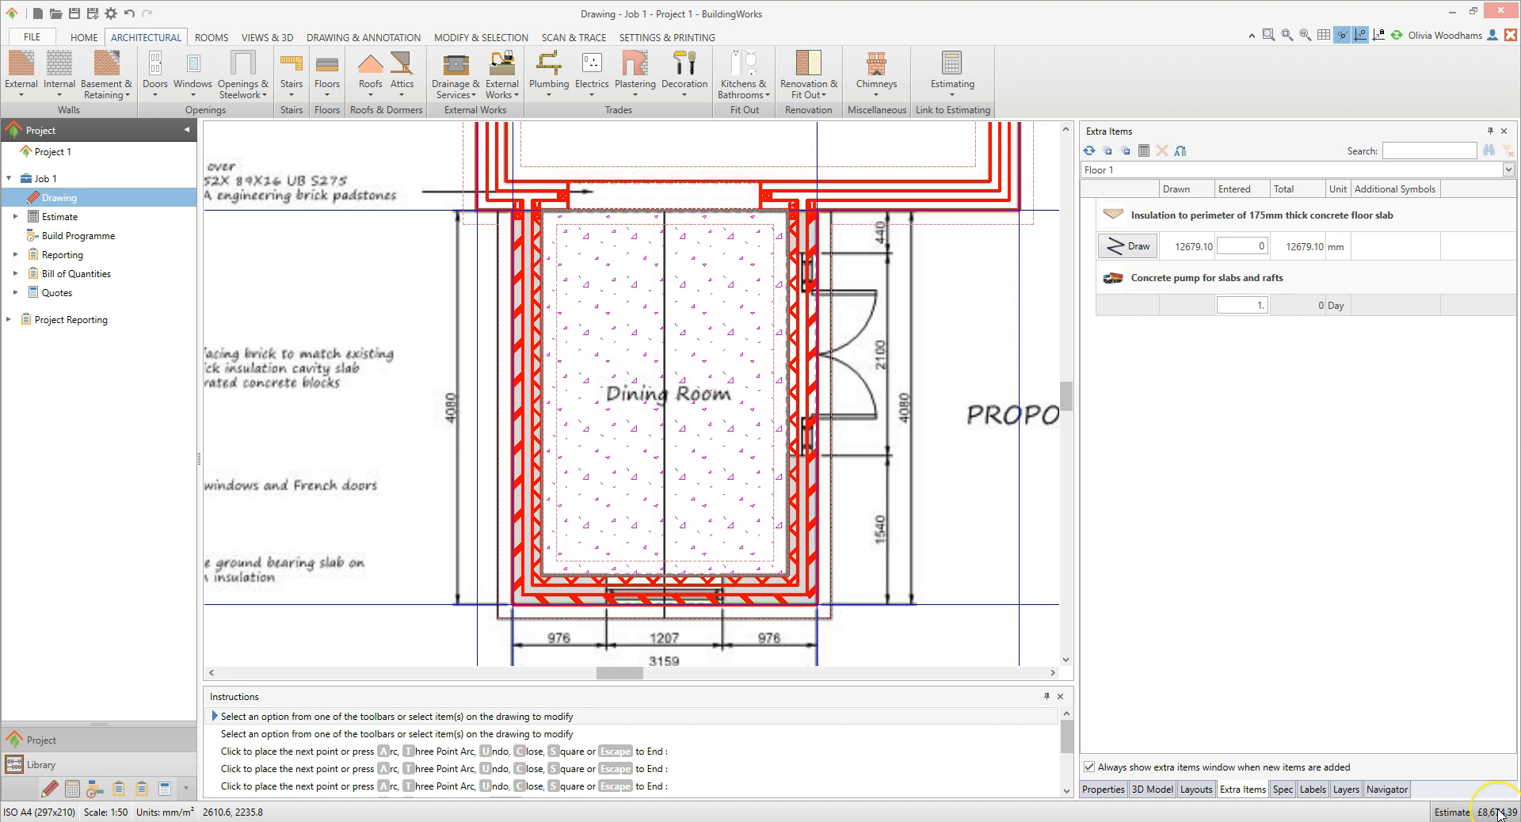
Step: Start a PVCu French doors component and filter the available doors to width 2090.0 mm and colour White
left_click(164, 87)
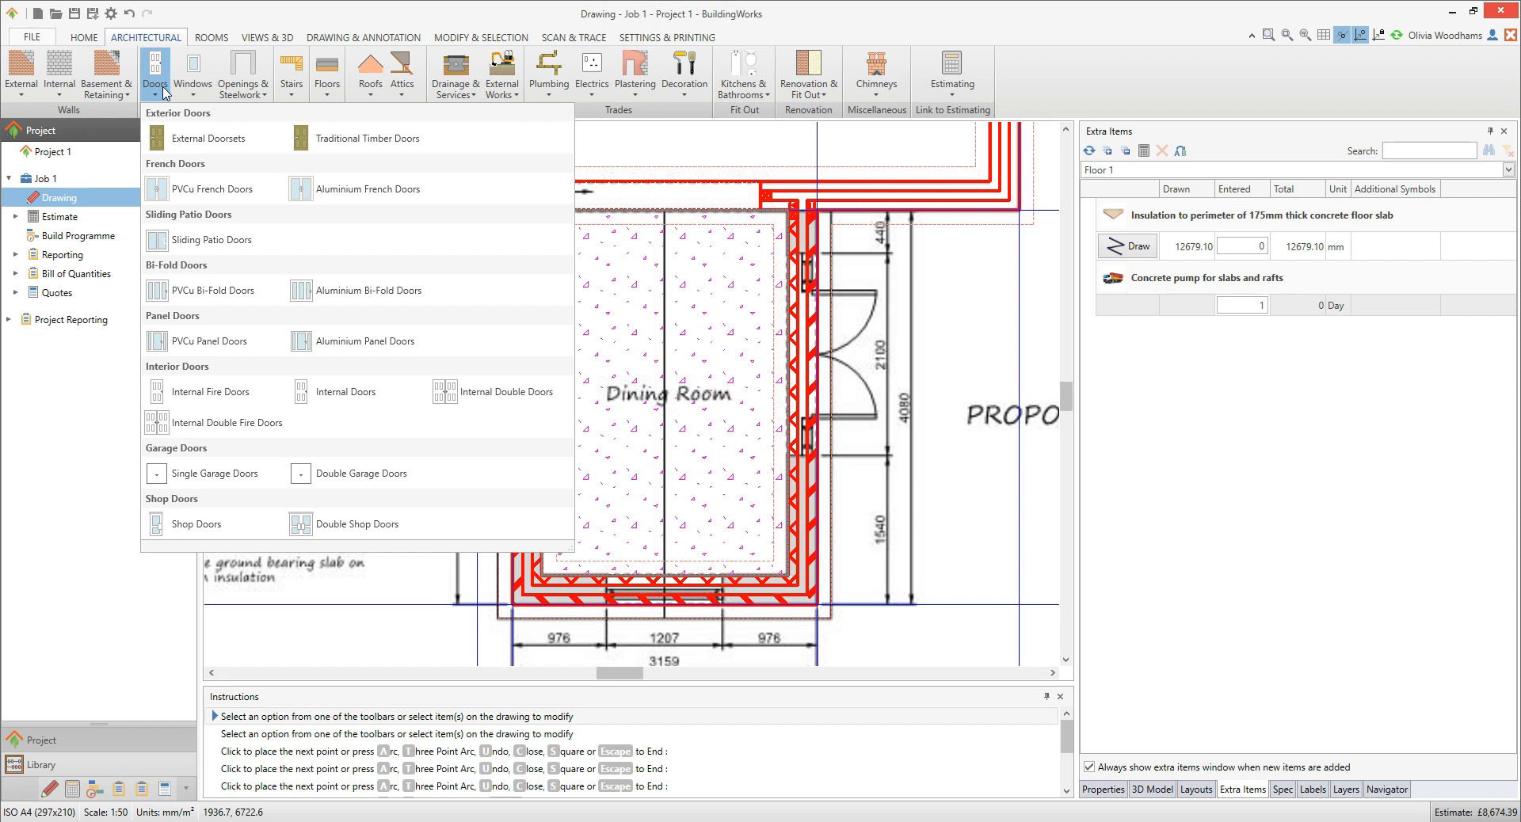
left_click(269, 195)
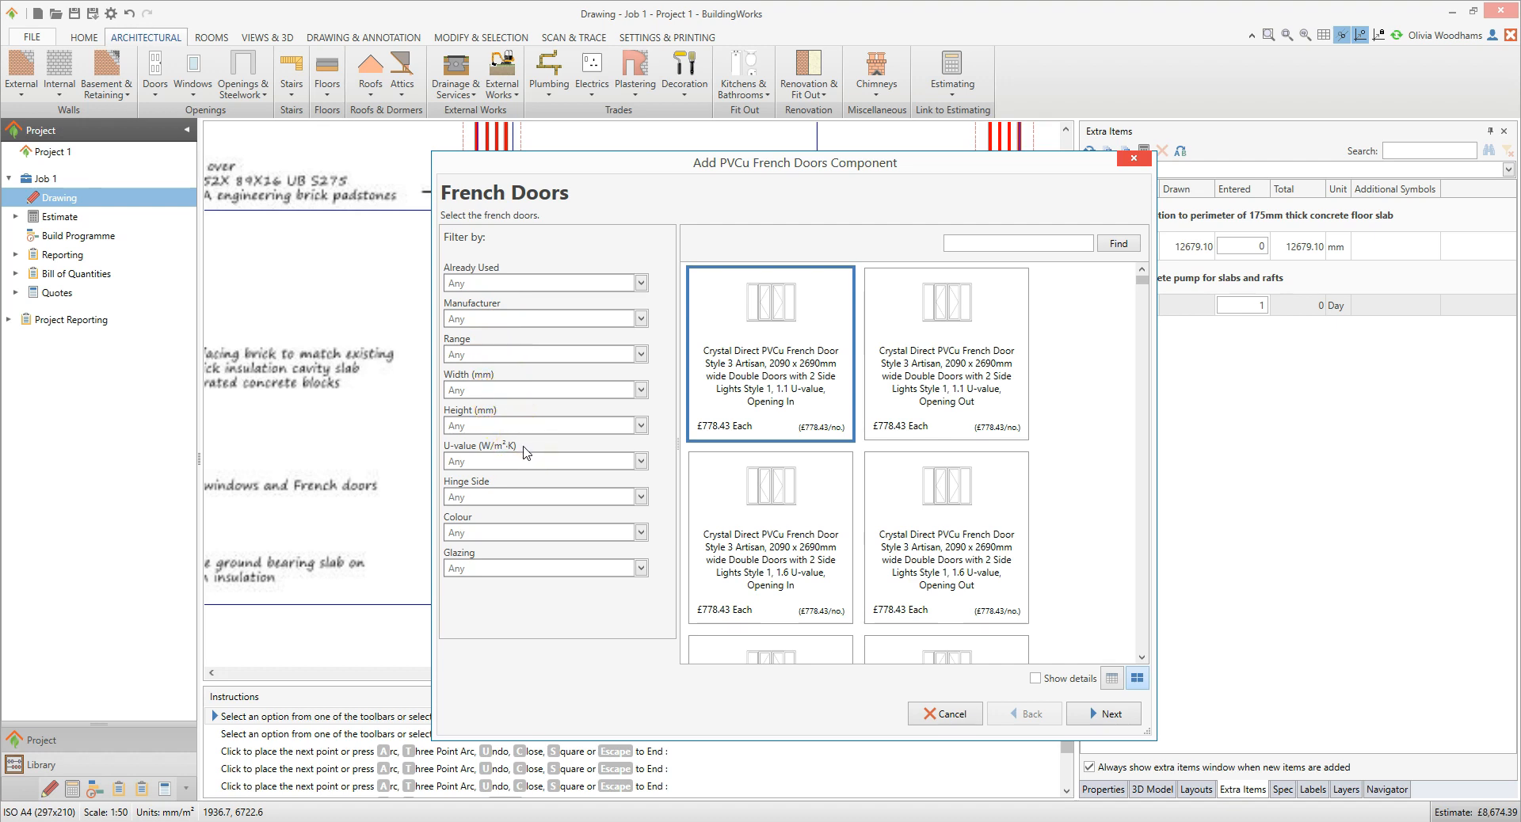
left_click(640, 389)
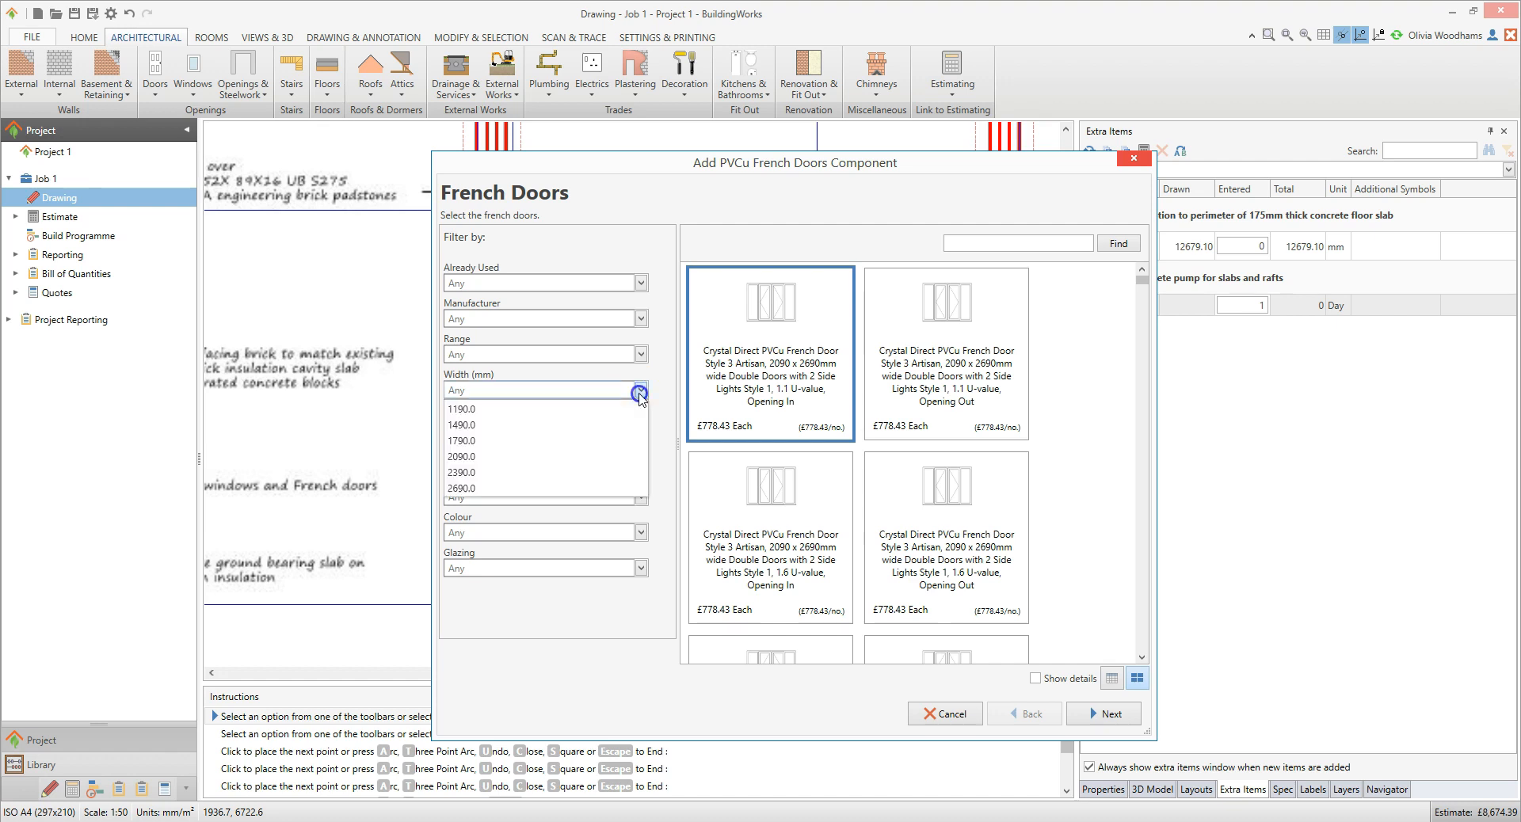
left_click(573, 459)
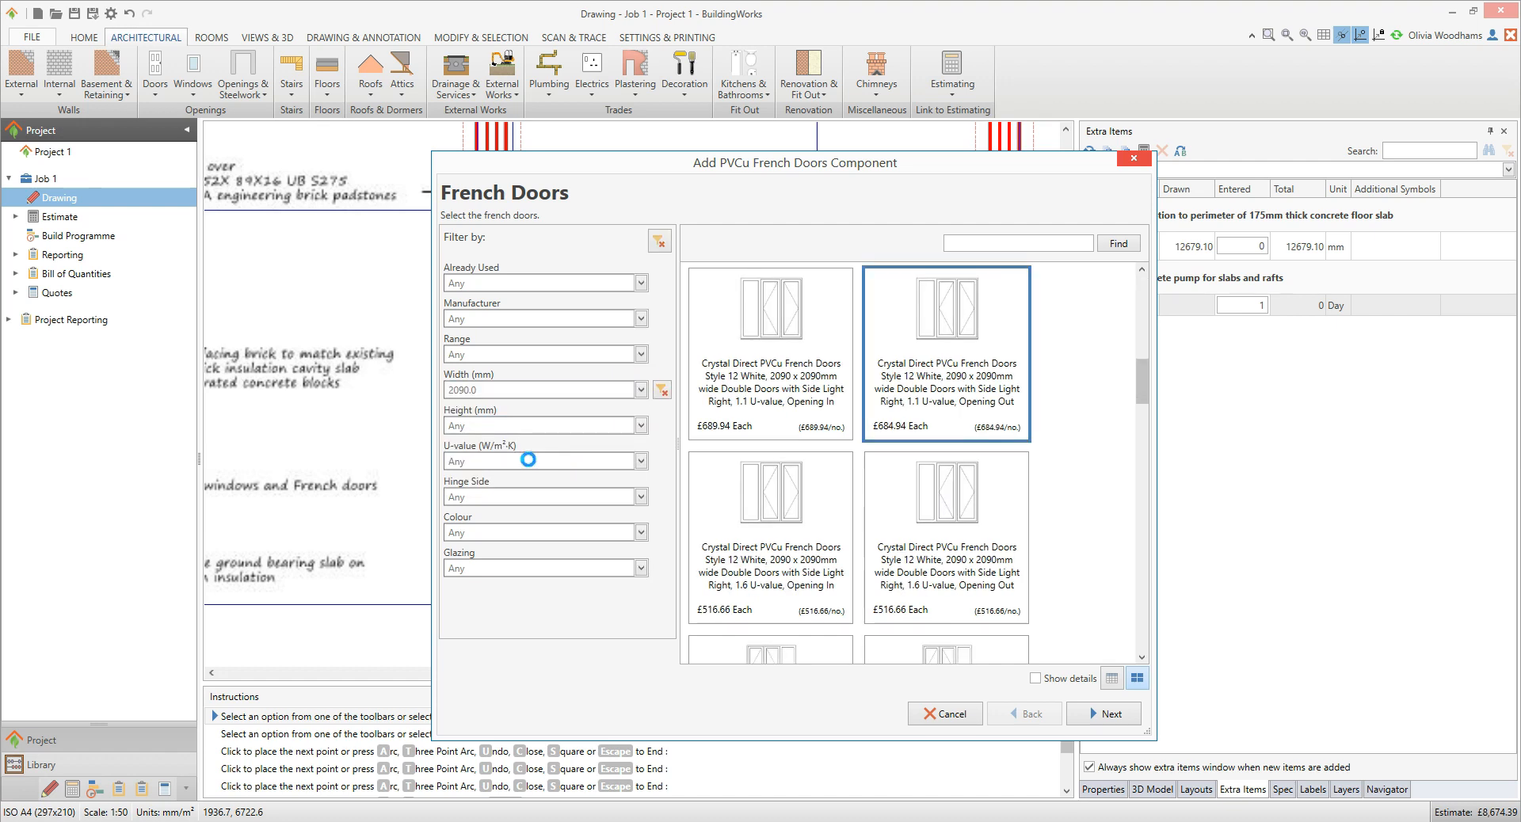
left_click(640, 532)
left_click(594, 568)
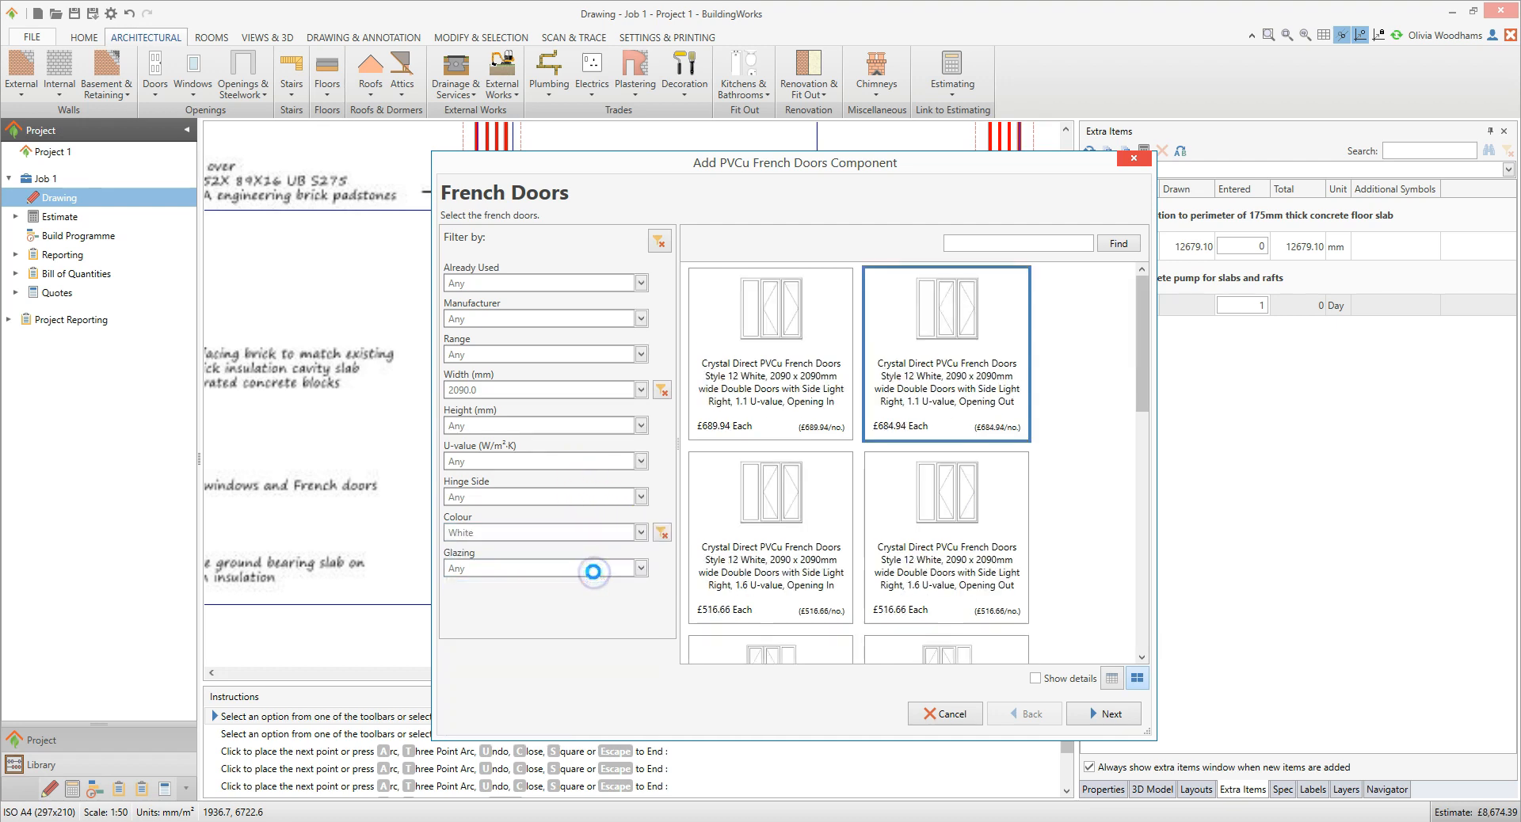
Step: Choose the Style 3 White 2090 x 2090mm French doors with 2 side lights, 1.1 U-value, opening out, keeping the 50 mm external reveal depth
left_click_drag(1141, 373, 1138, 570)
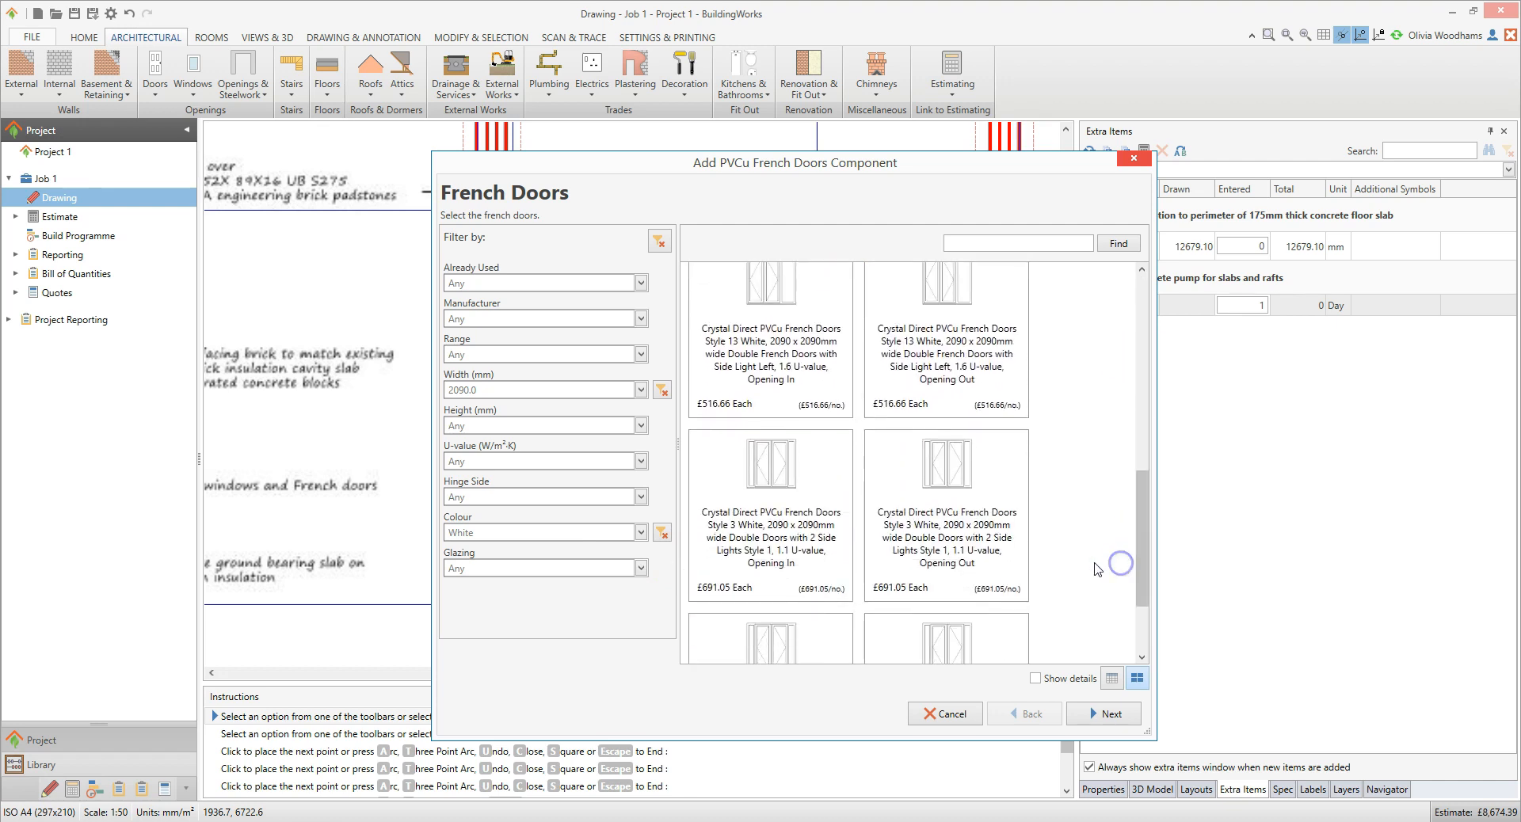
left_click(965, 550)
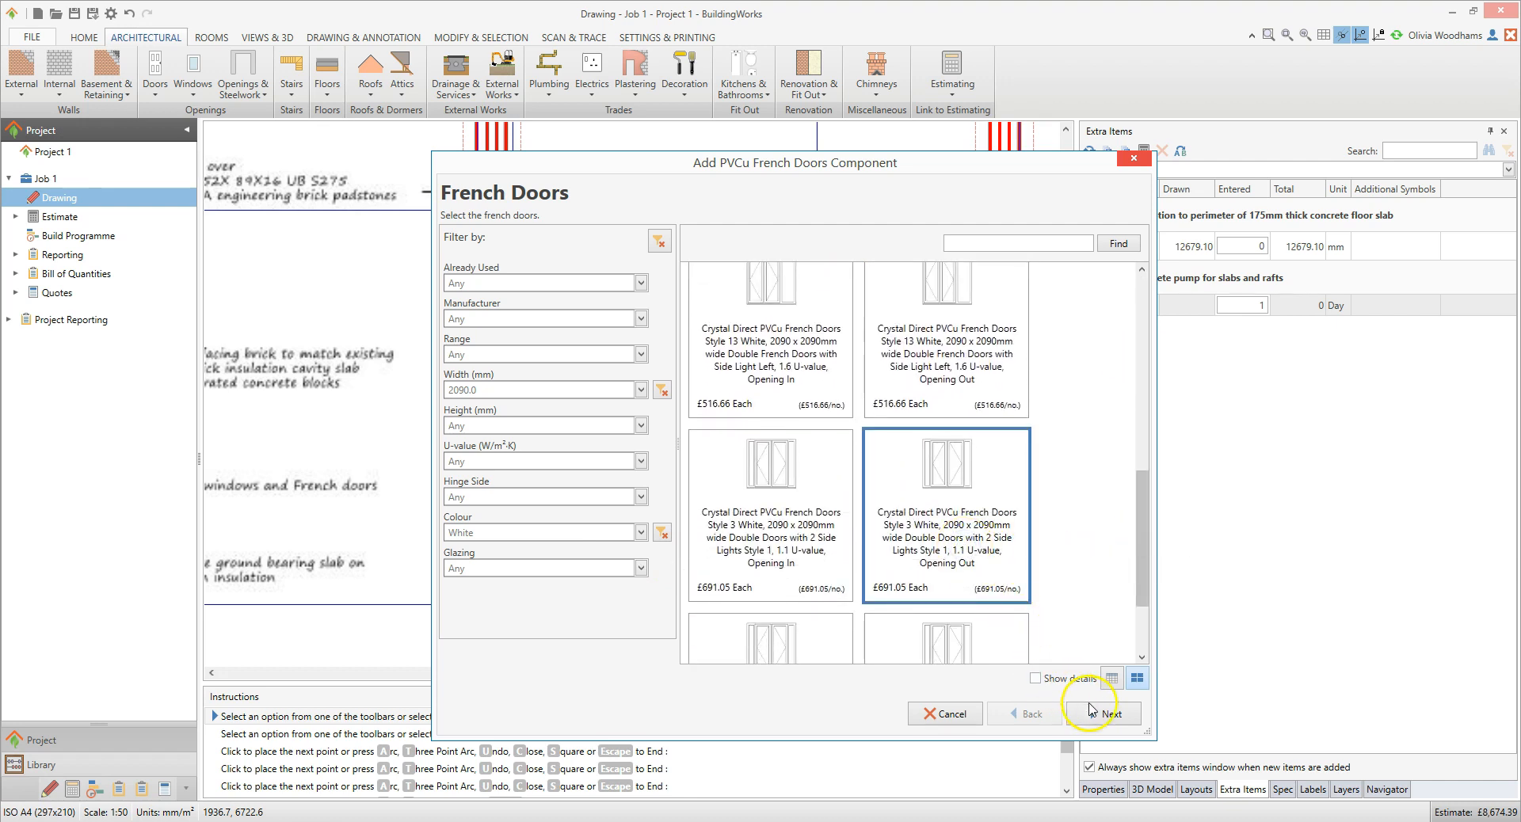
left_click(1112, 714)
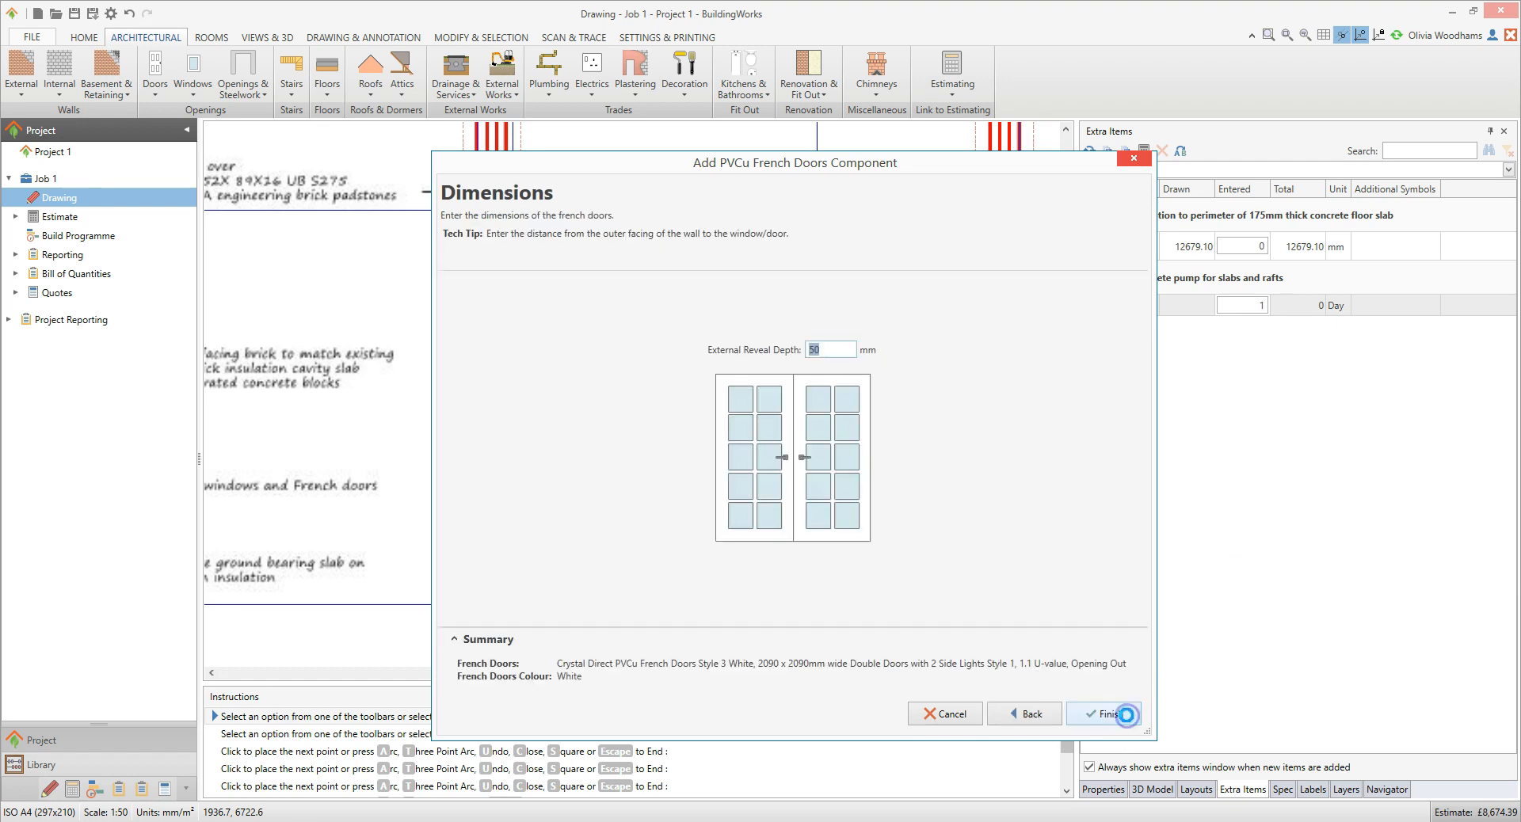
left_click(1131, 716)
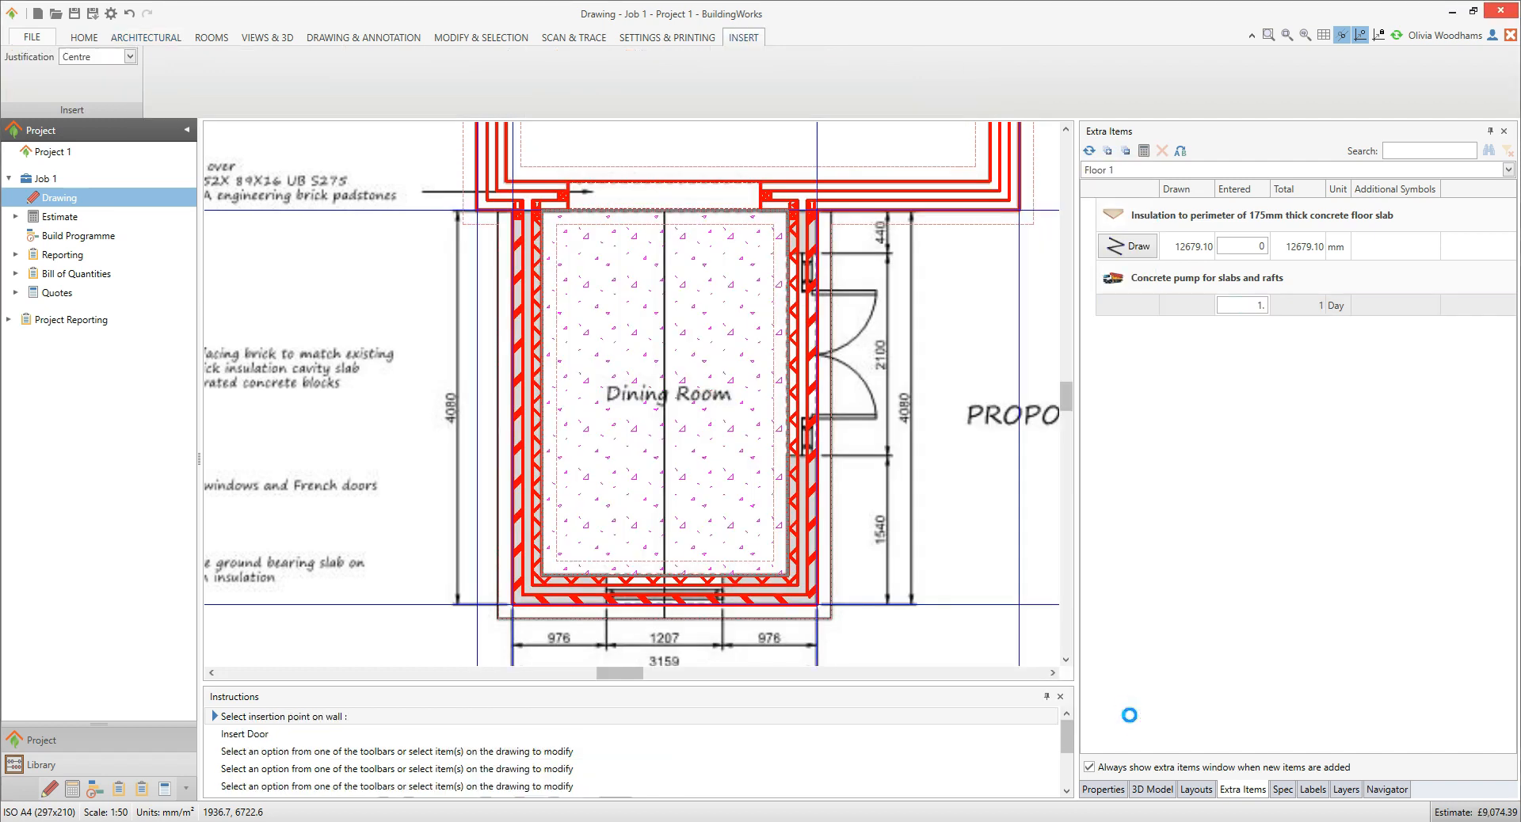
Step: Place the French doors over the 2100 mm opening in the dining room's right-hand wall, aligned to open outwards as on the plan
left_click(385, 704)
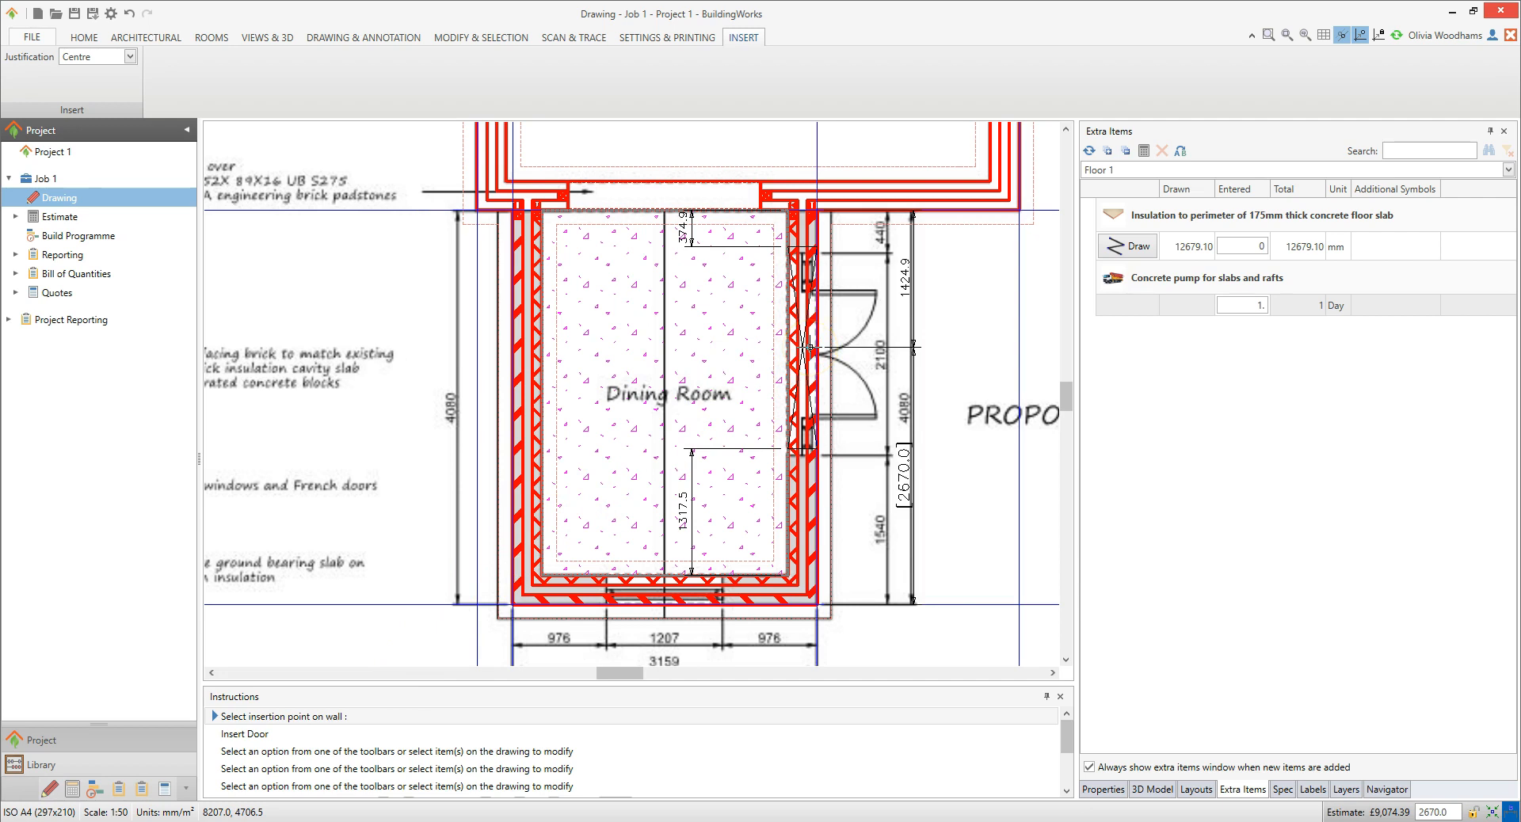
scroll(810, 347, "up", 3)
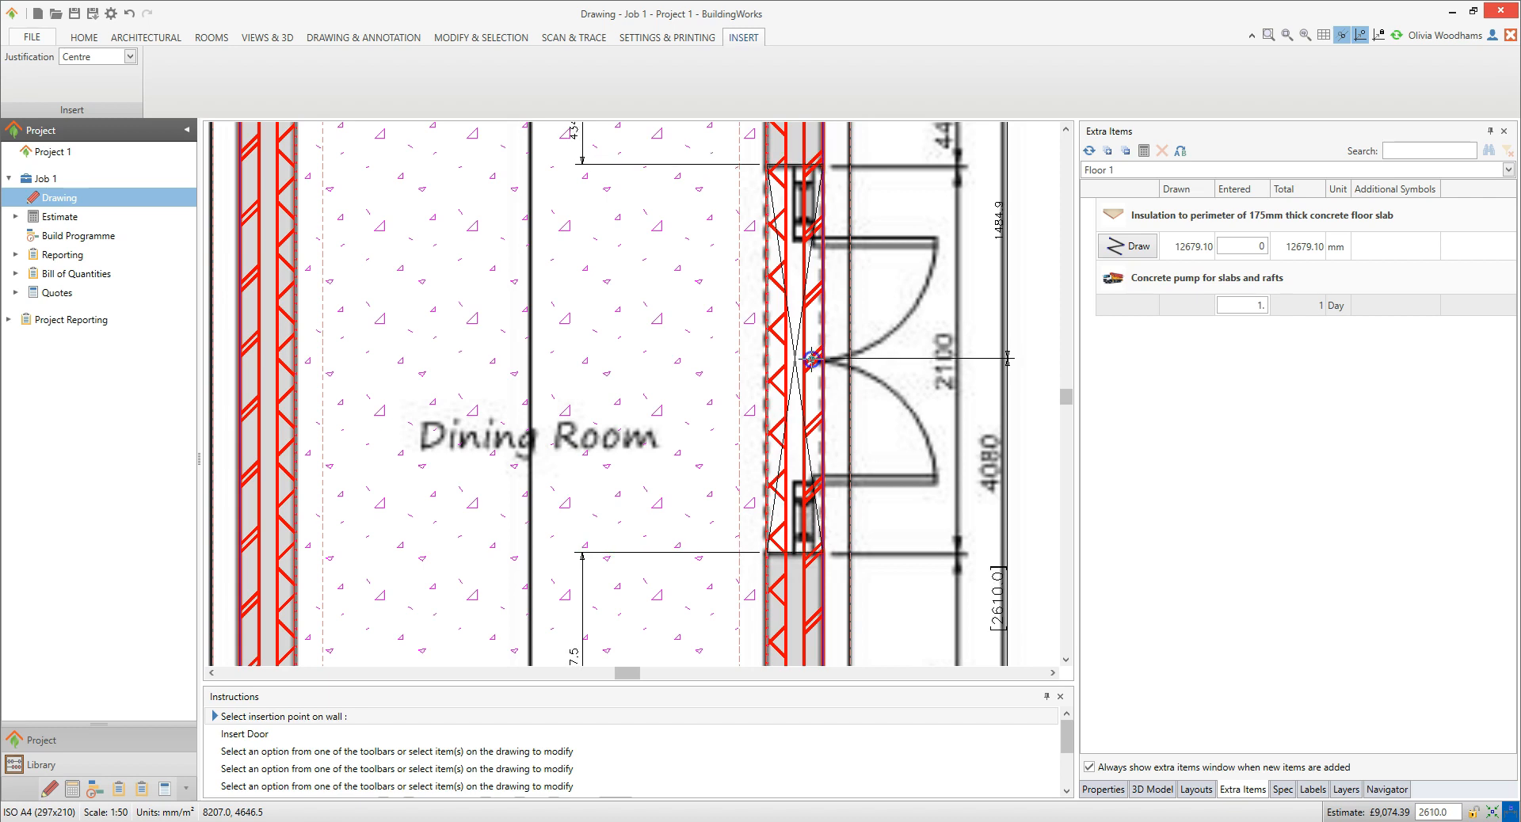
left_click(812, 359)
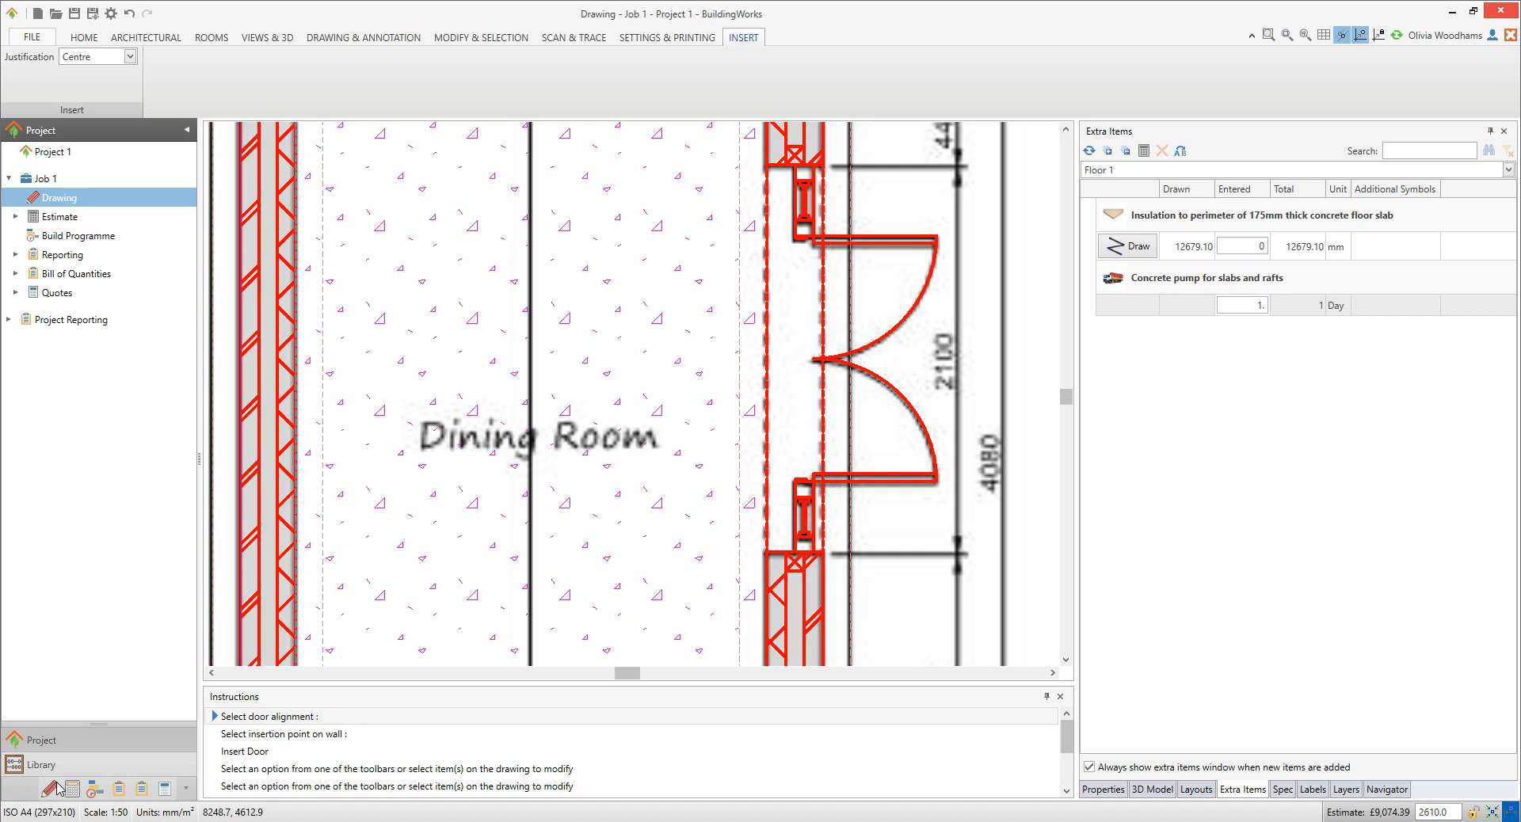
key("Return")
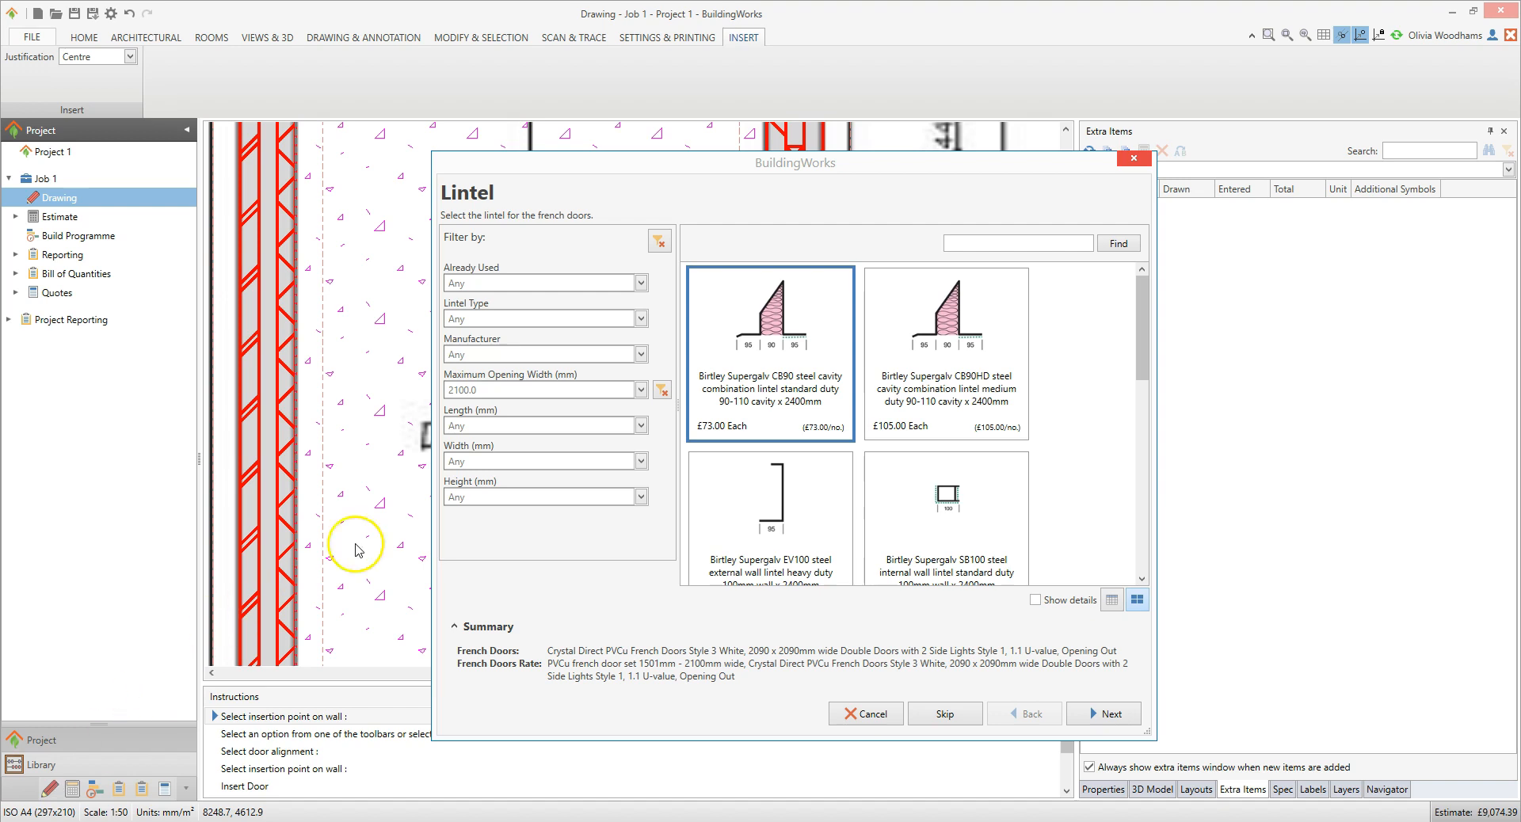
Step: Specify the Birtley Supergalv CB90 standard duty 90-110 cavity x 2400mm lintel and the "French doors with cavity tray" specification for the doors
left_click(751, 404)
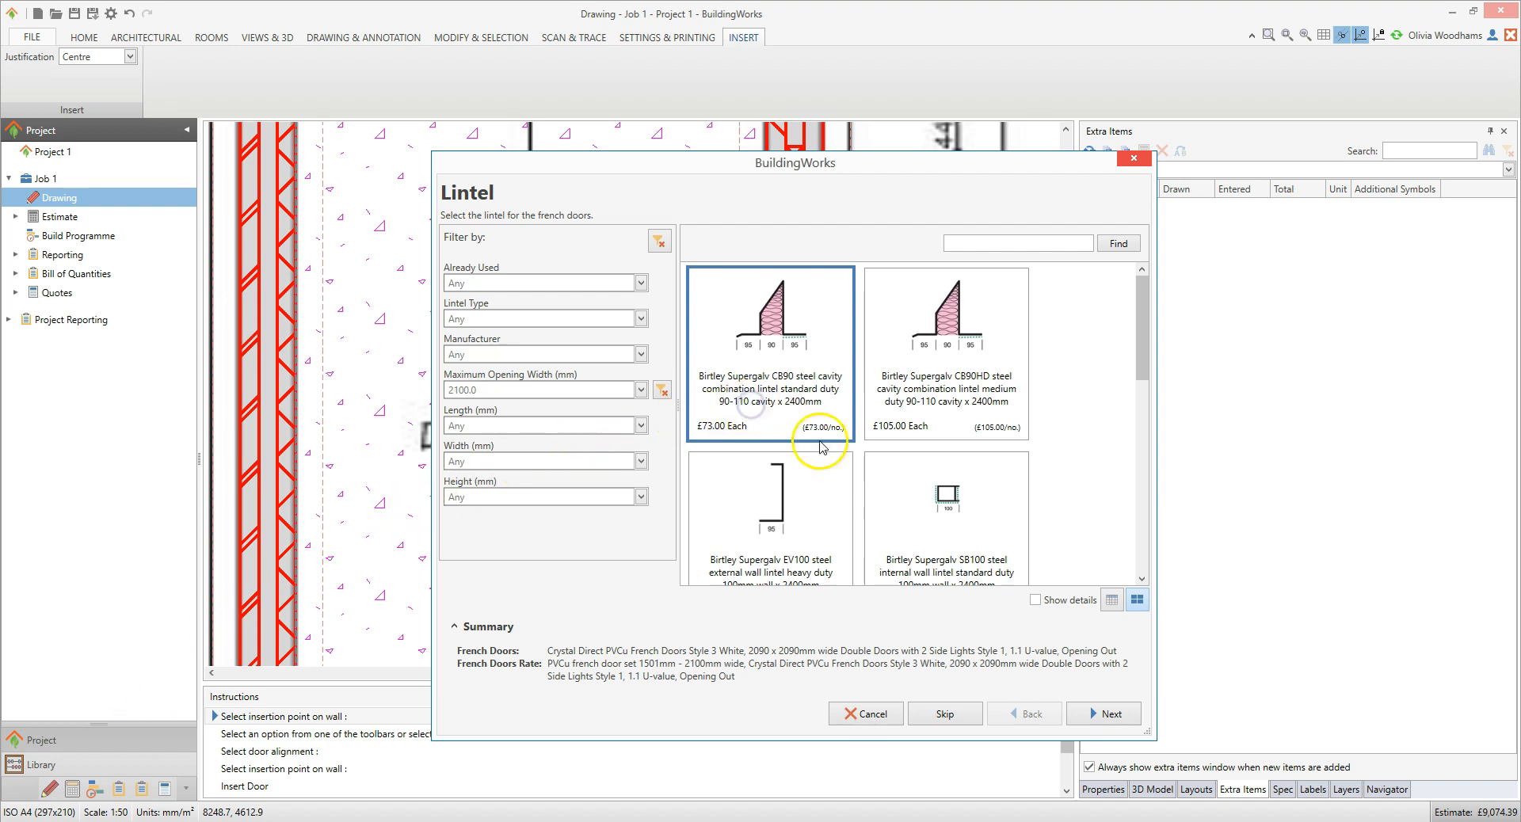
left_click(1125, 716)
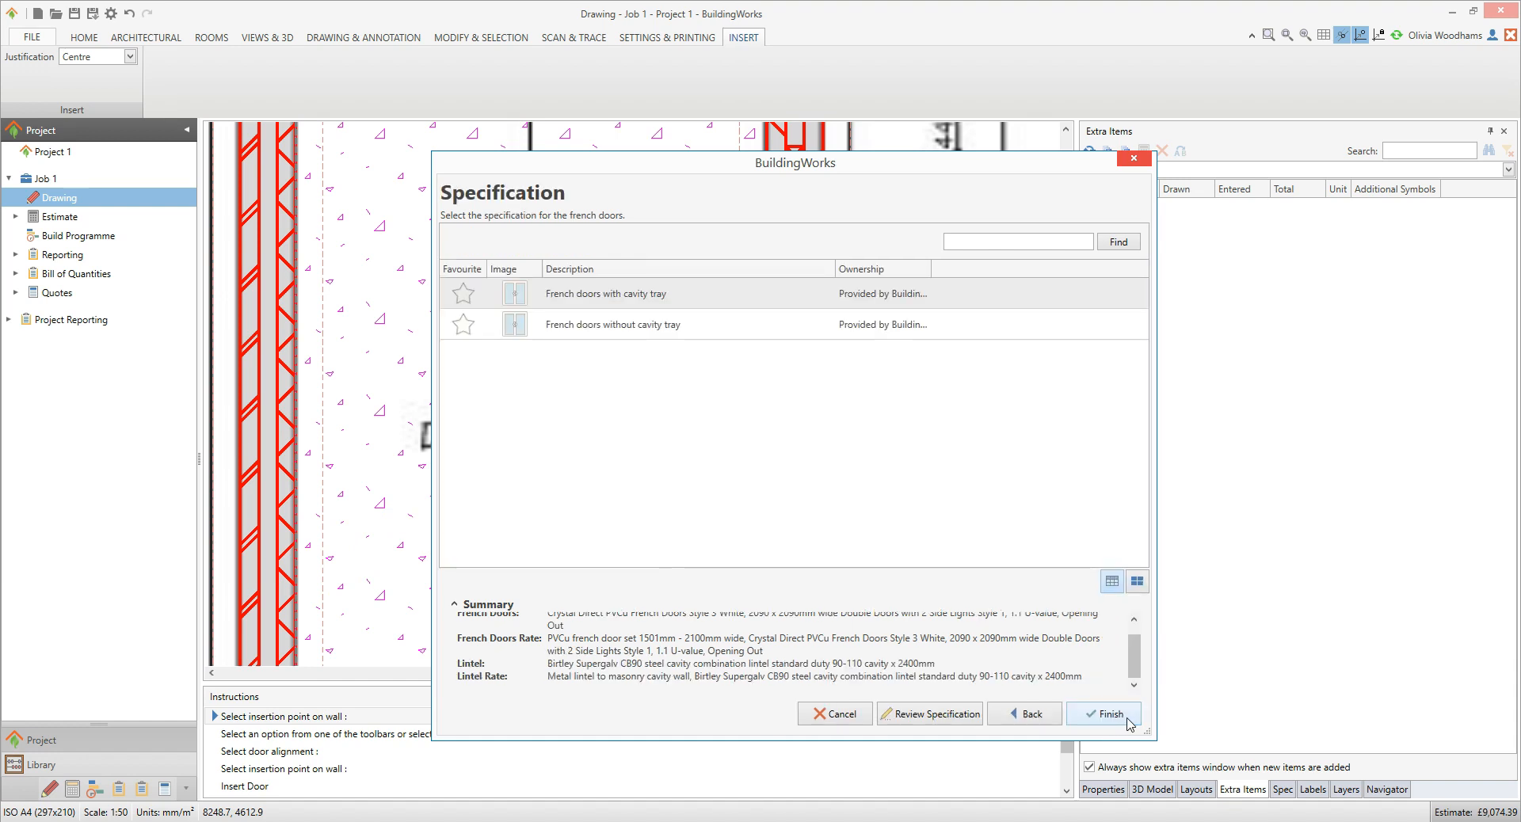
left_click(1126, 723)
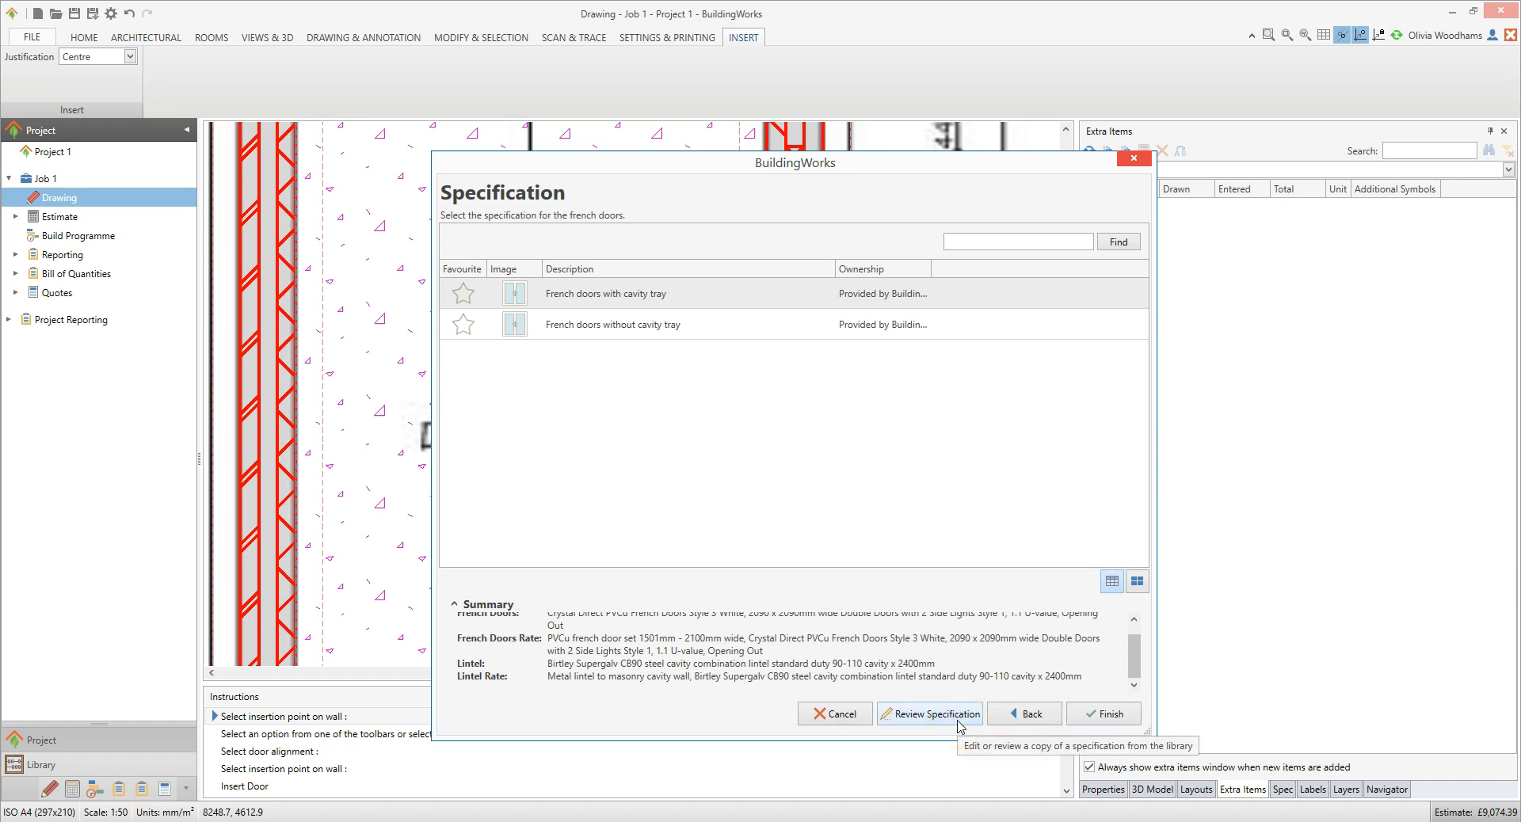
left_click(1133, 721)
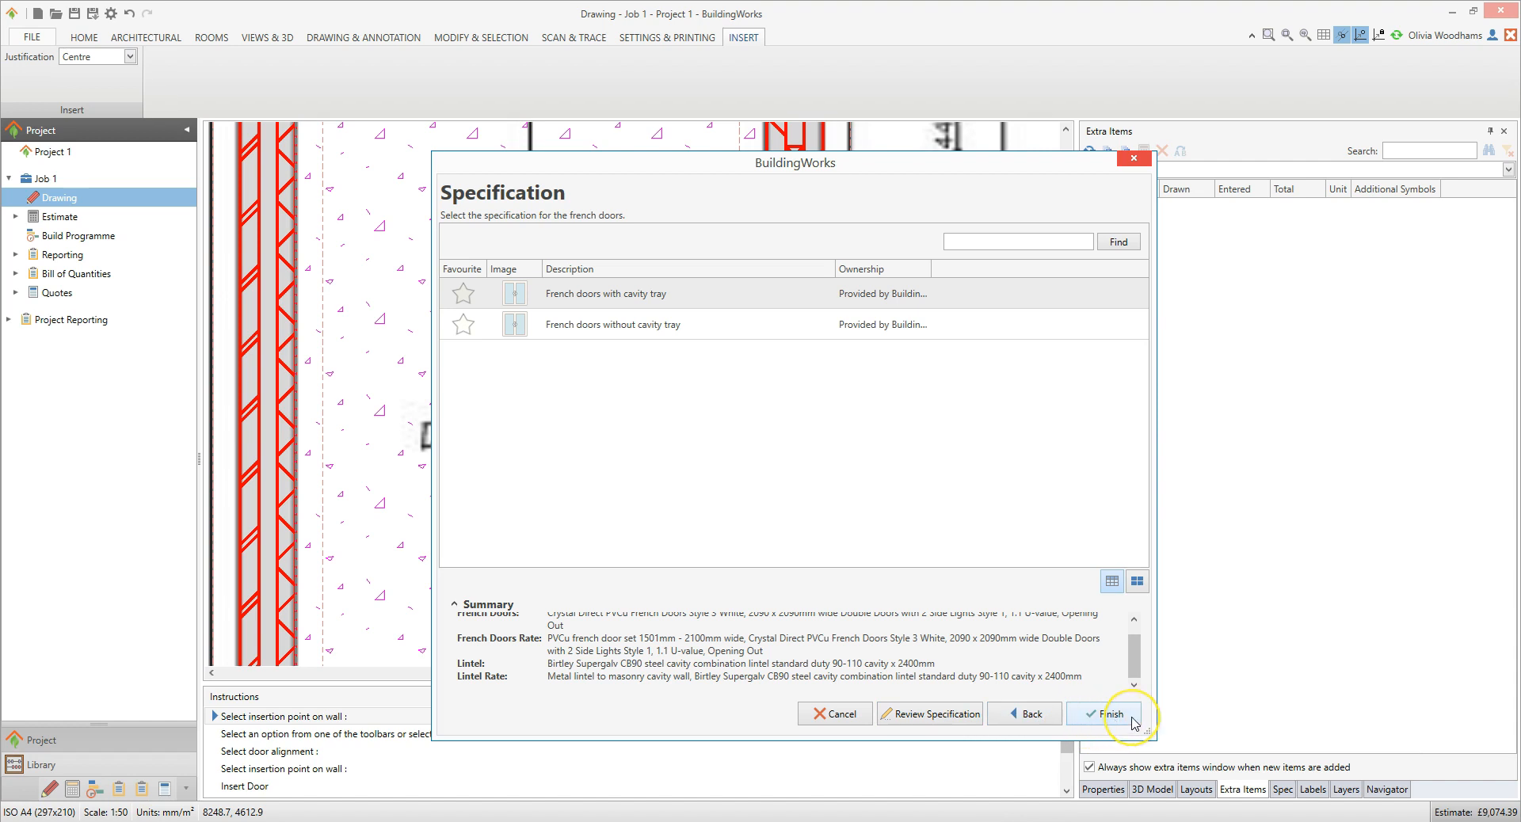
left_click(1133, 721)
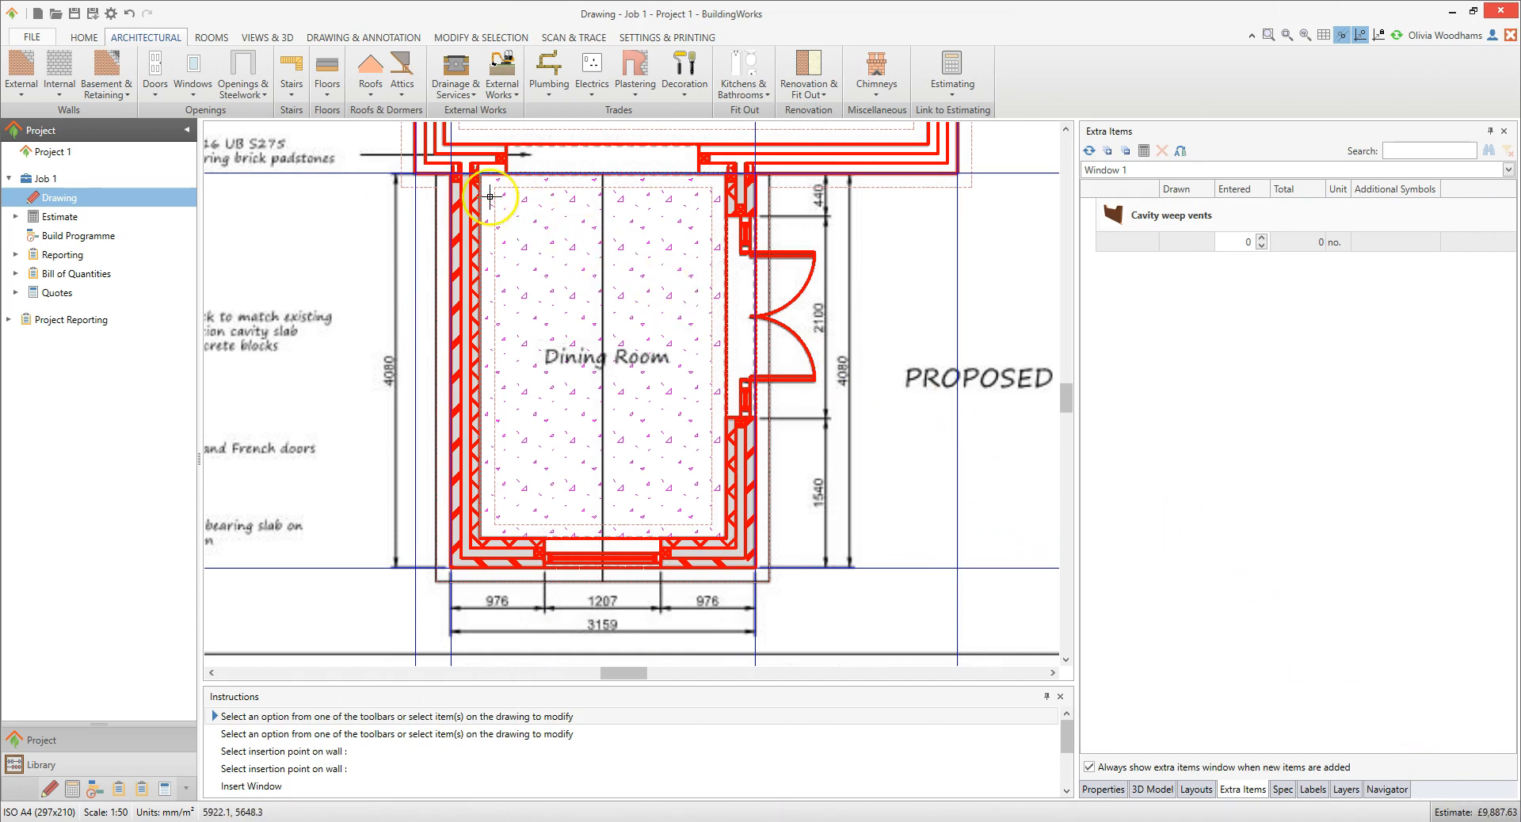
Step: Start a cold cut roof and open the specification "Tiled cut cold roof with timbers at 400mm centres - High Thermal Performance" for review
left_click(370, 88)
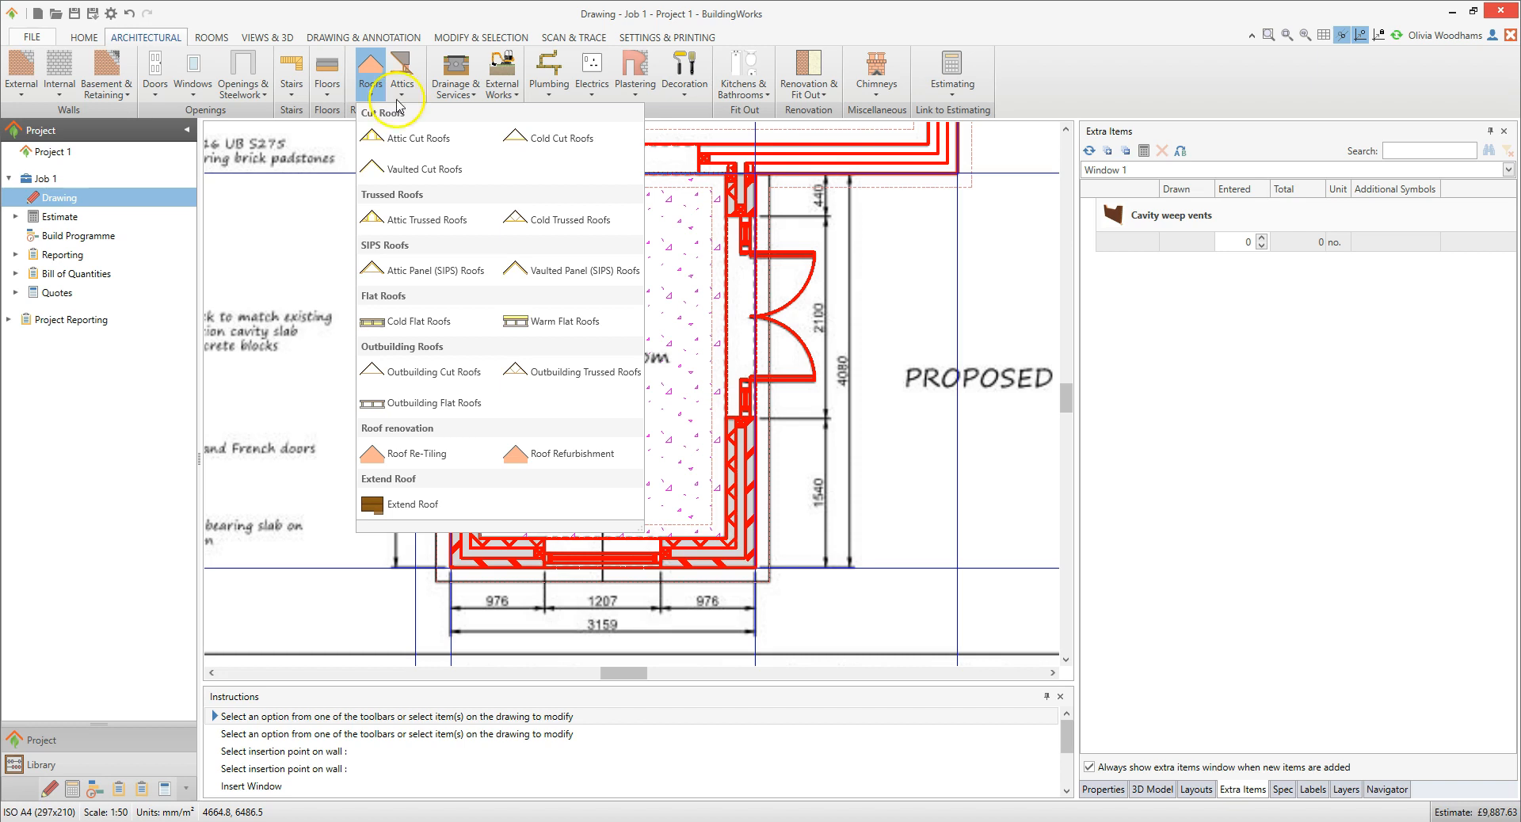
left_click(611, 141)
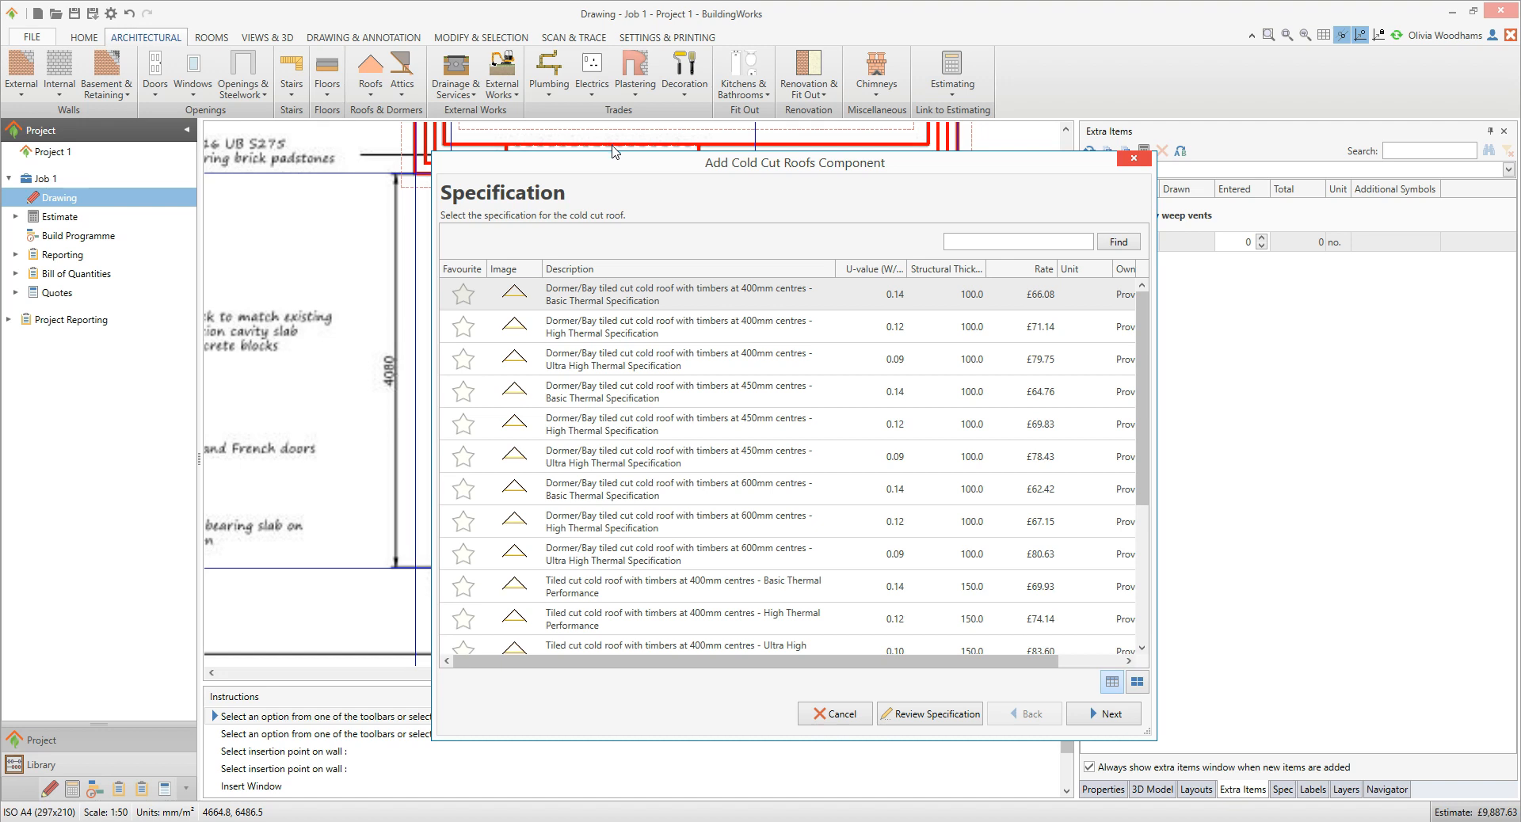
left_click(617, 152)
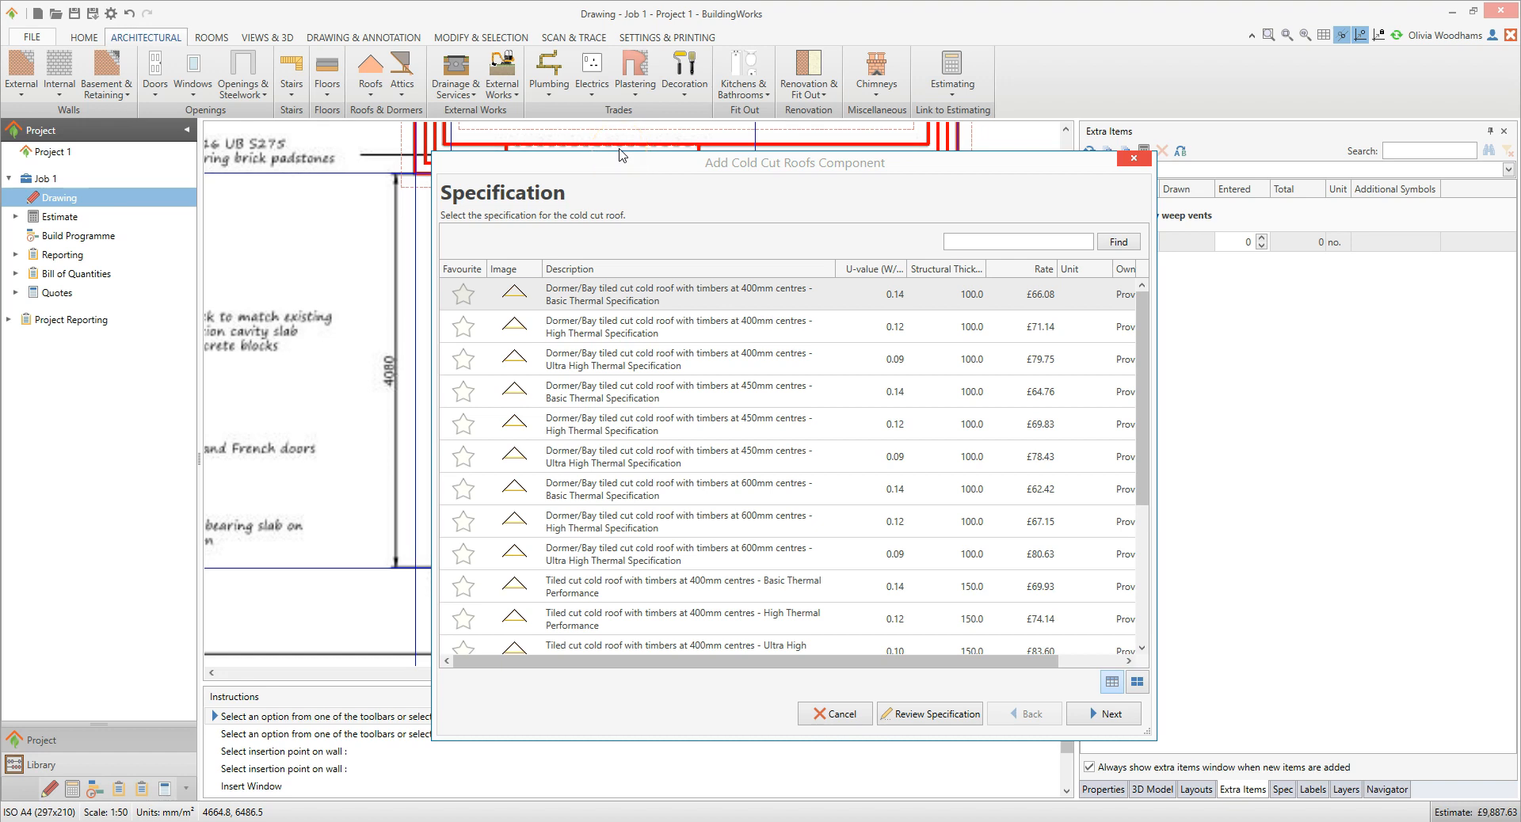
left_click(648, 631)
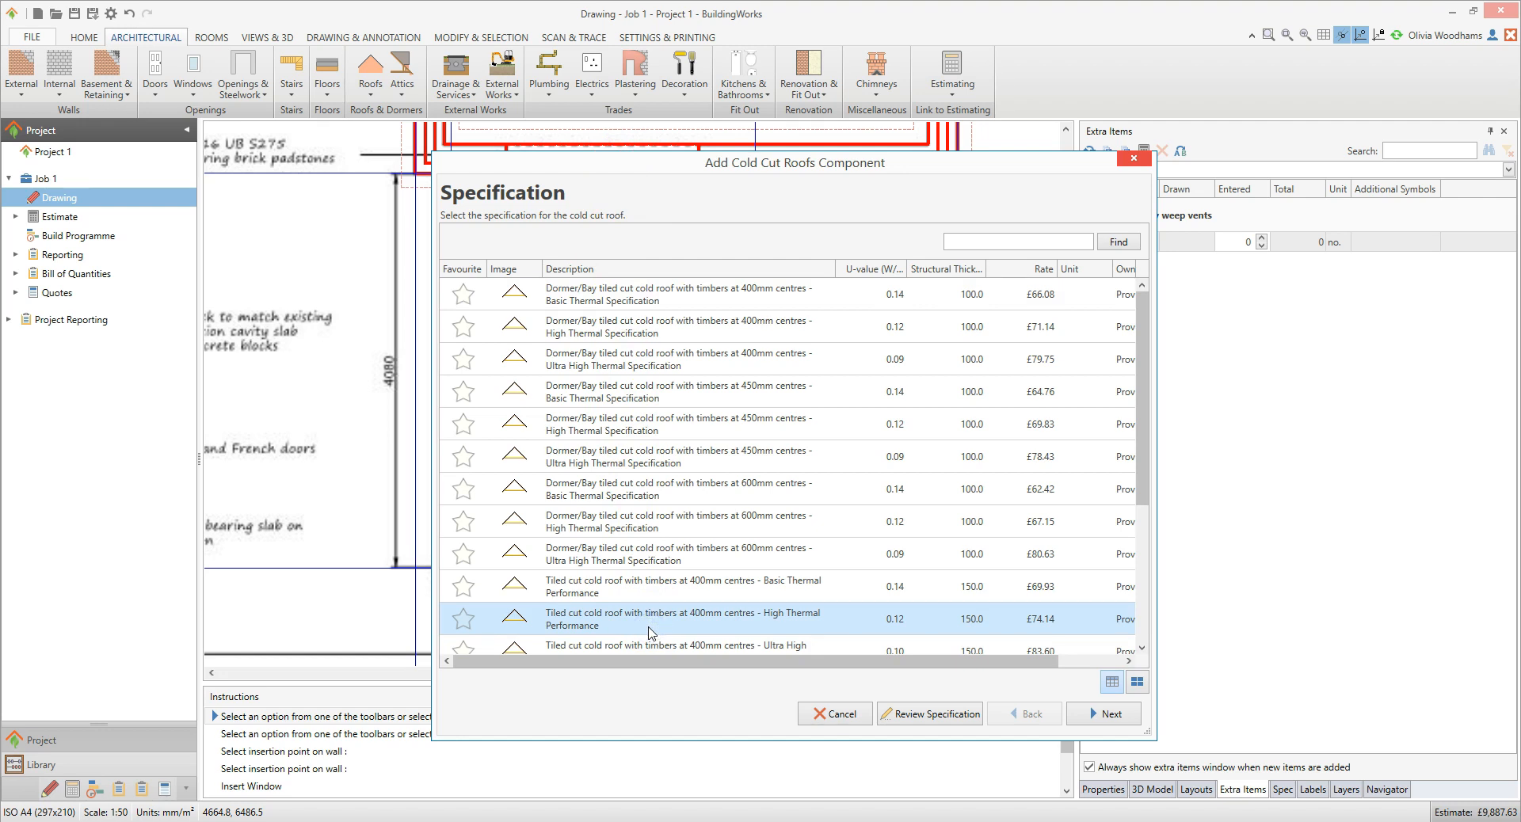
left_click(950, 718)
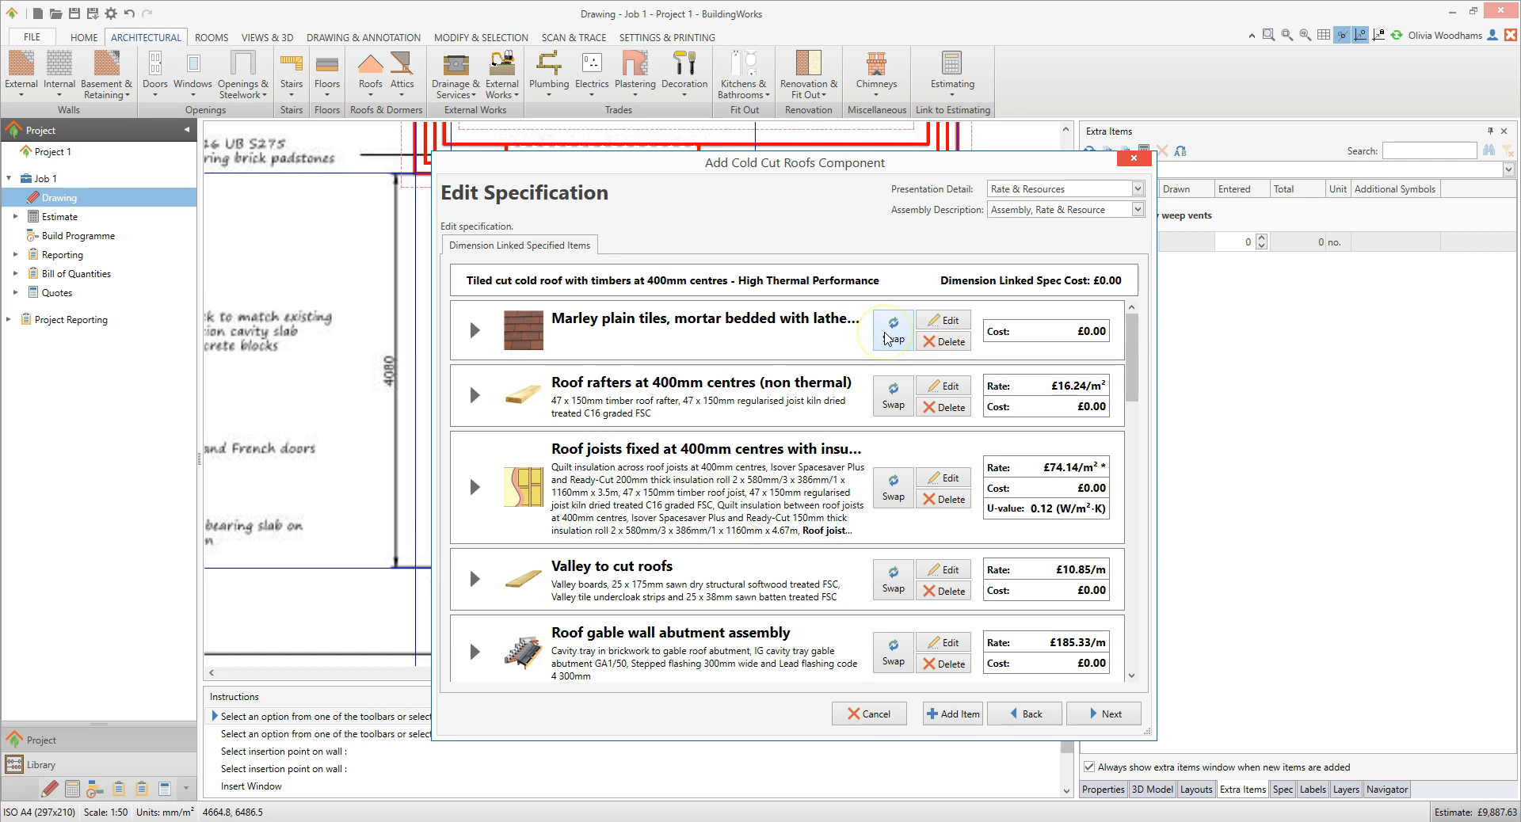
Step: Swap the Marley plain tiles in the roof specification for Redland 50 double roman interlocking concrete tiles
left_click(887, 339)
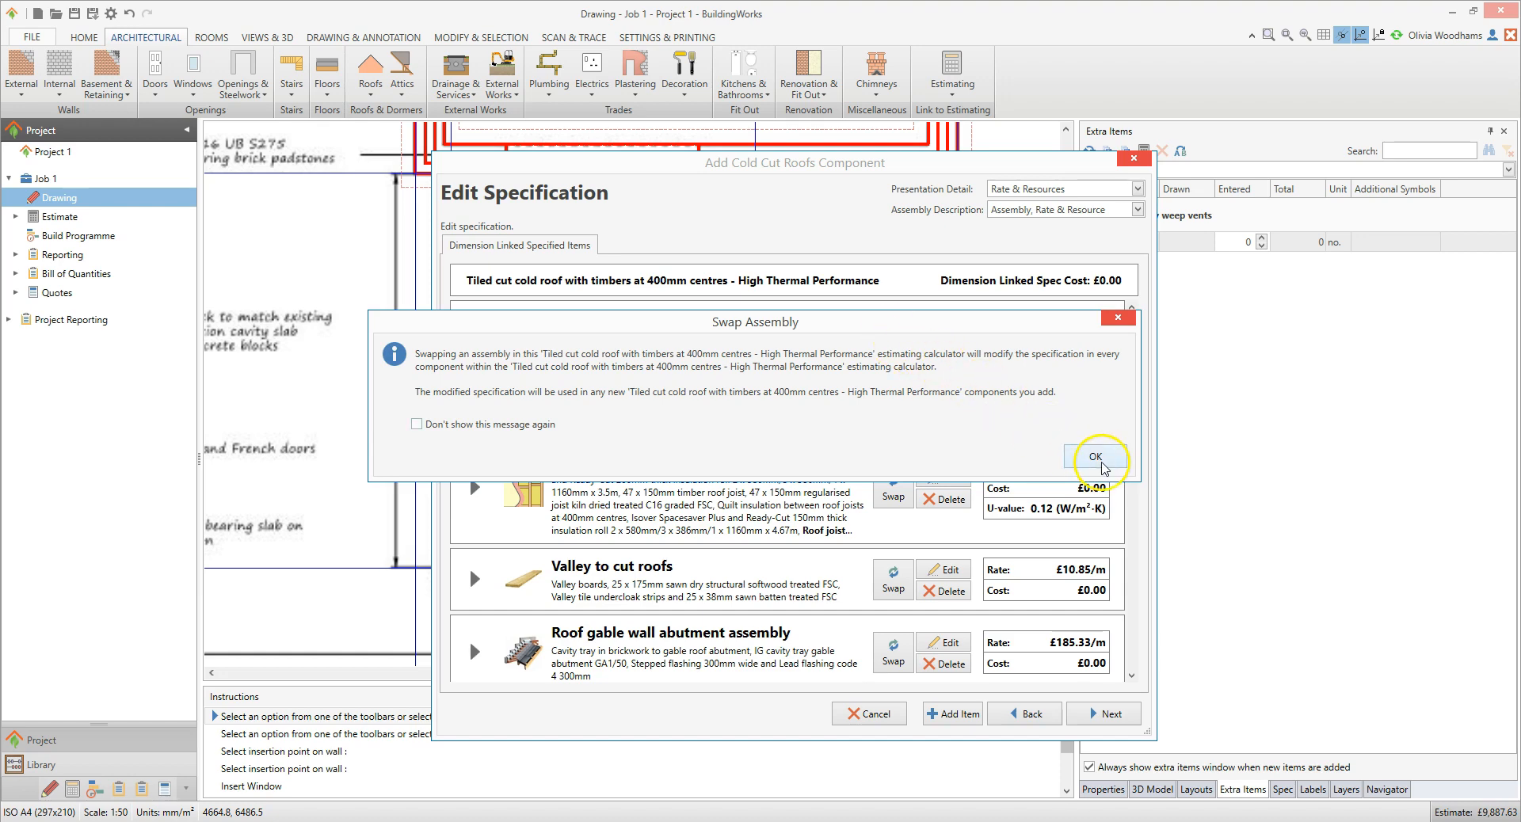
left_click(1097, 457)
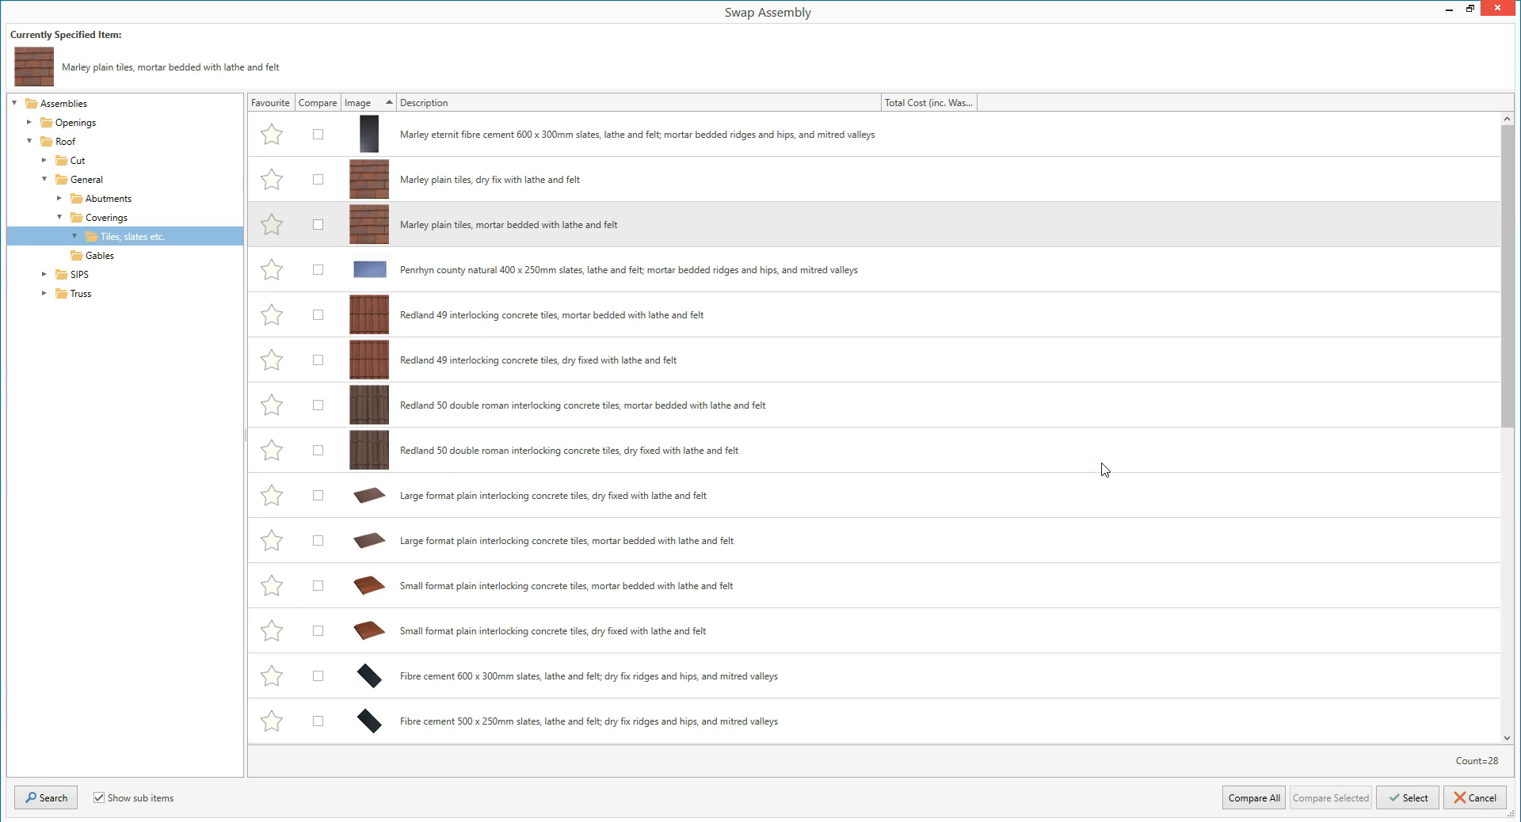
left_click(824, 411)
left_click(921, 497)
left_click(1408, 798)
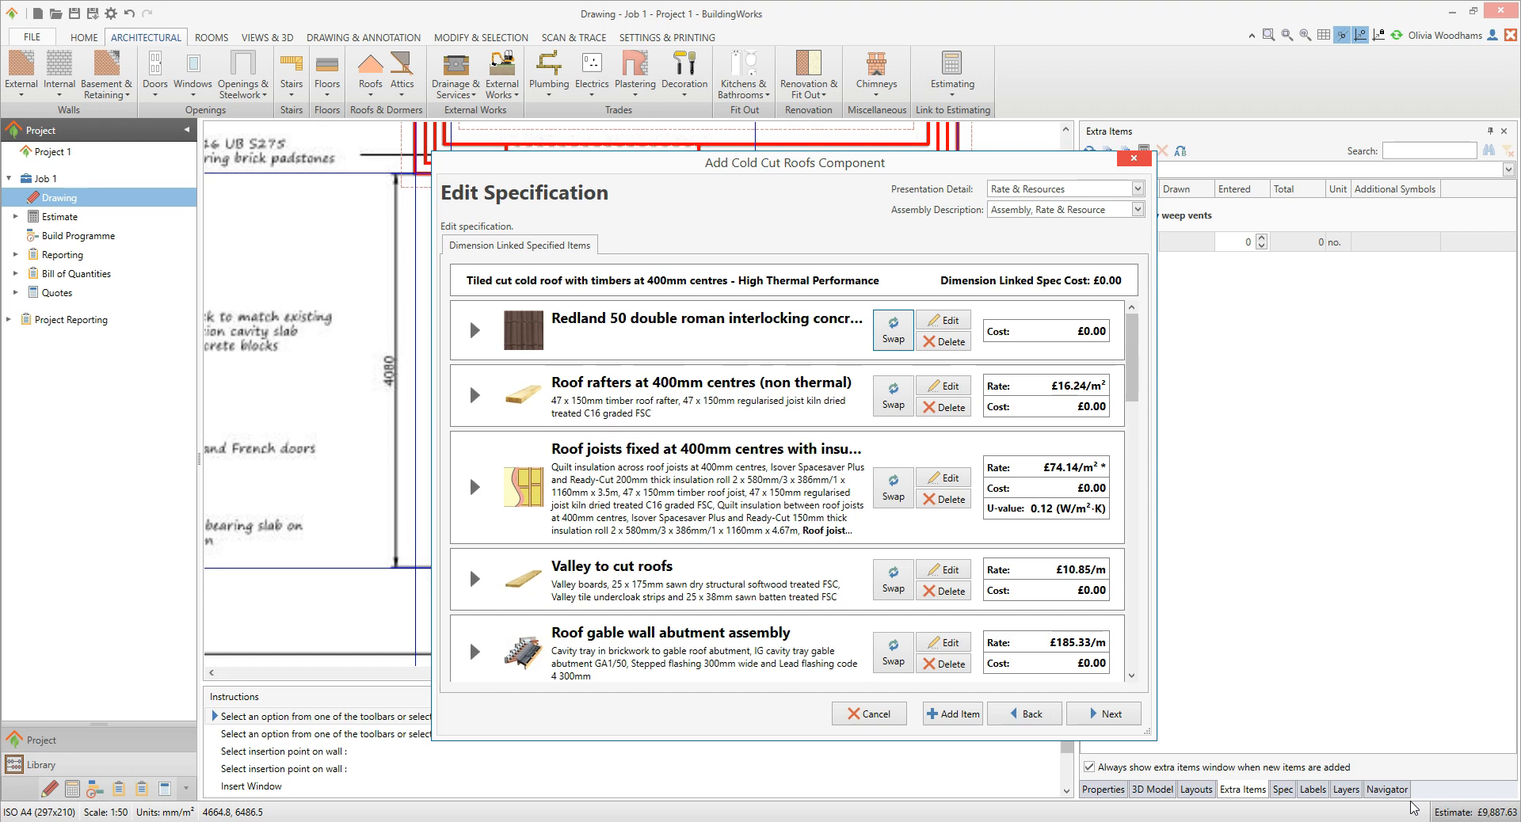
Step: Accept the edited specification, keep the Apex roof type and set the roof pitch to 30°
left_click(1107, 717)
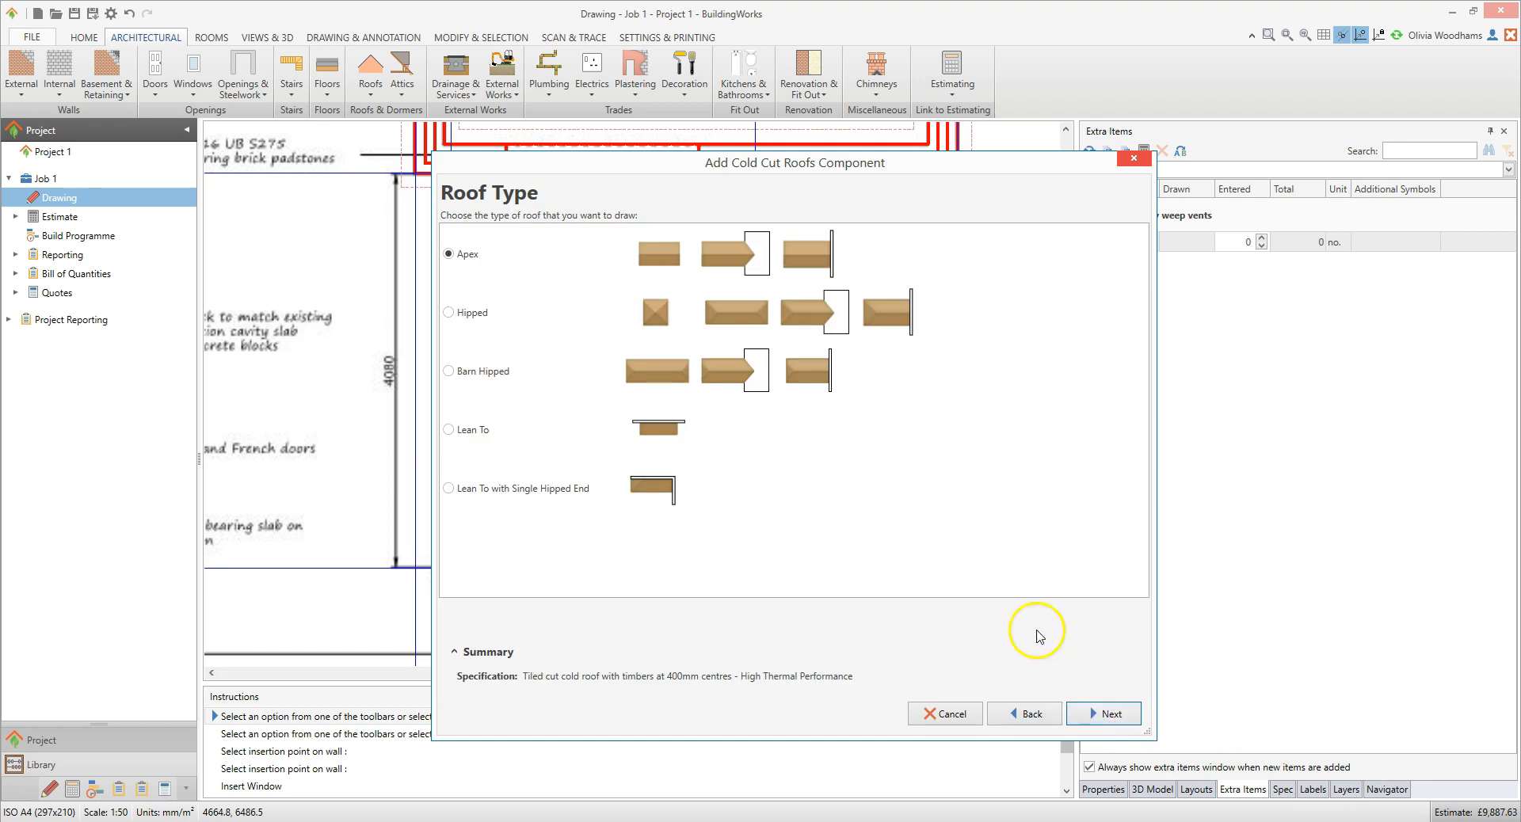
mouse_move(652, 253)
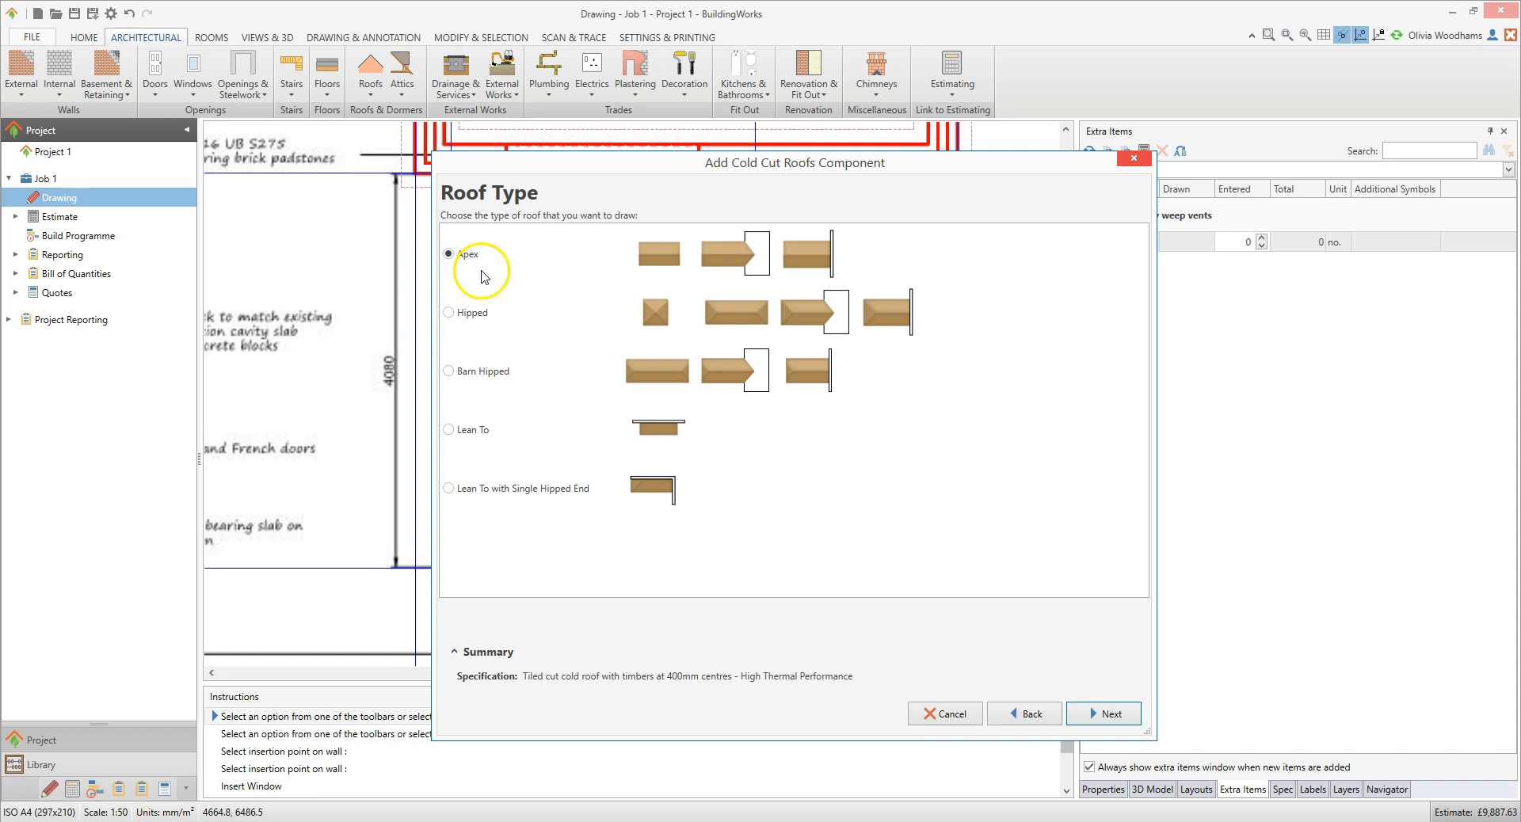
left_click(1125, 715)
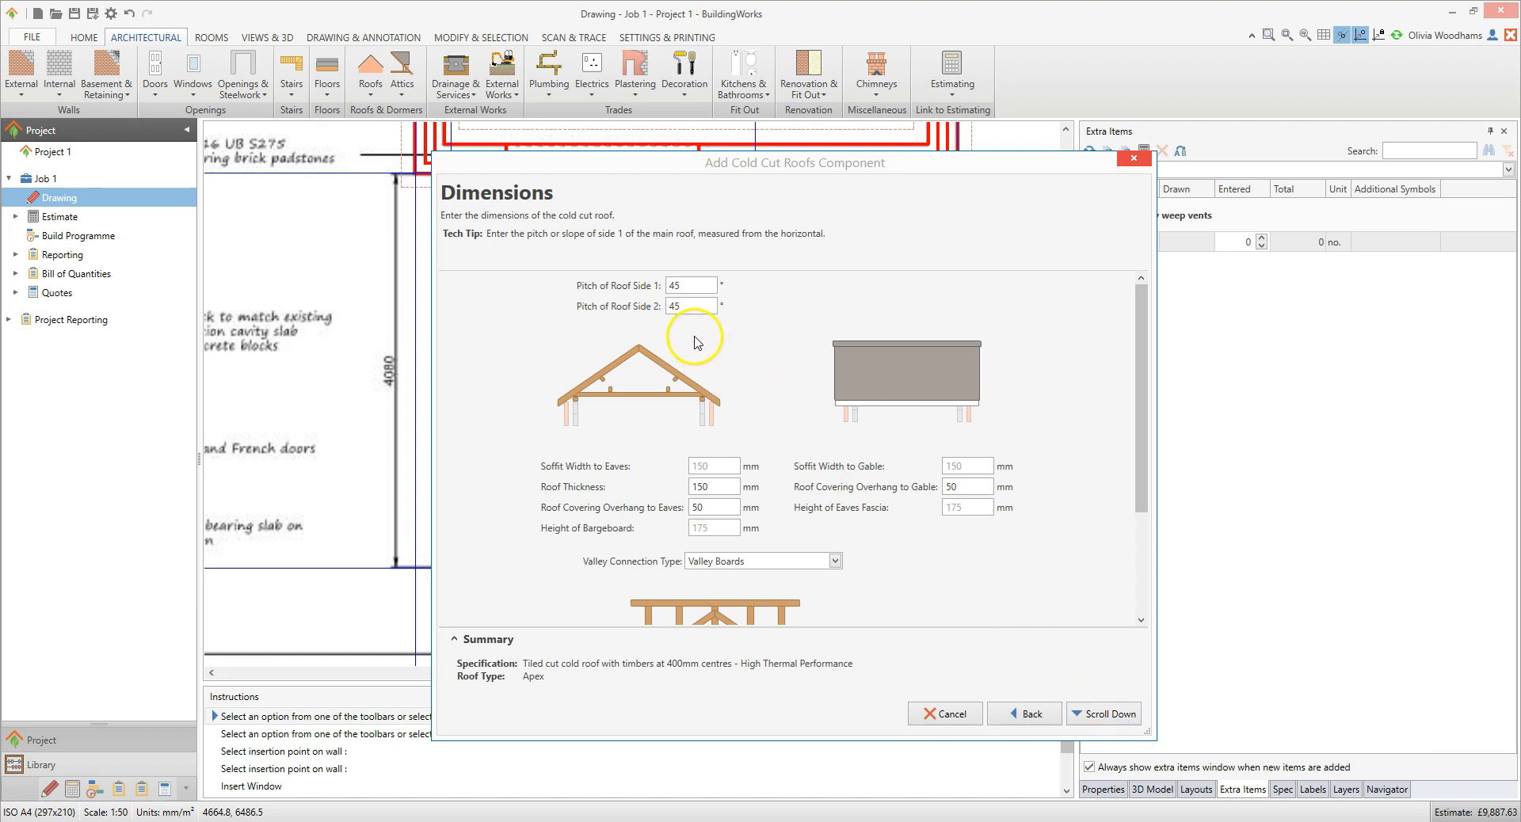
left_click(657, 282)
type("30")
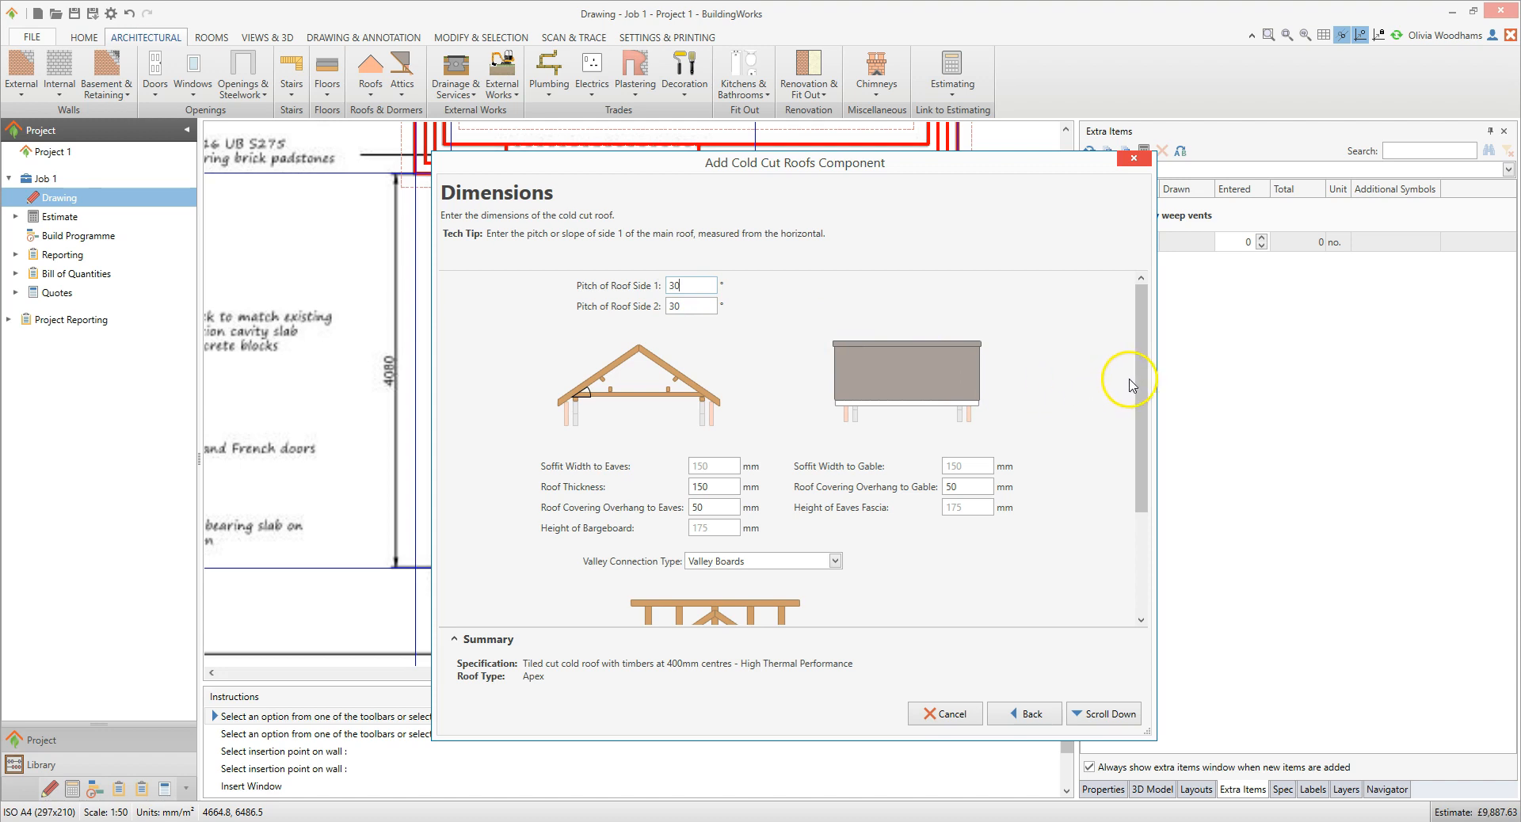
Step: Finish the cold roof settings and place the apex roof across the extension's outer end corners, teeing it into the existing house wall
left_click_drag(1142, 387, 1012, 485)
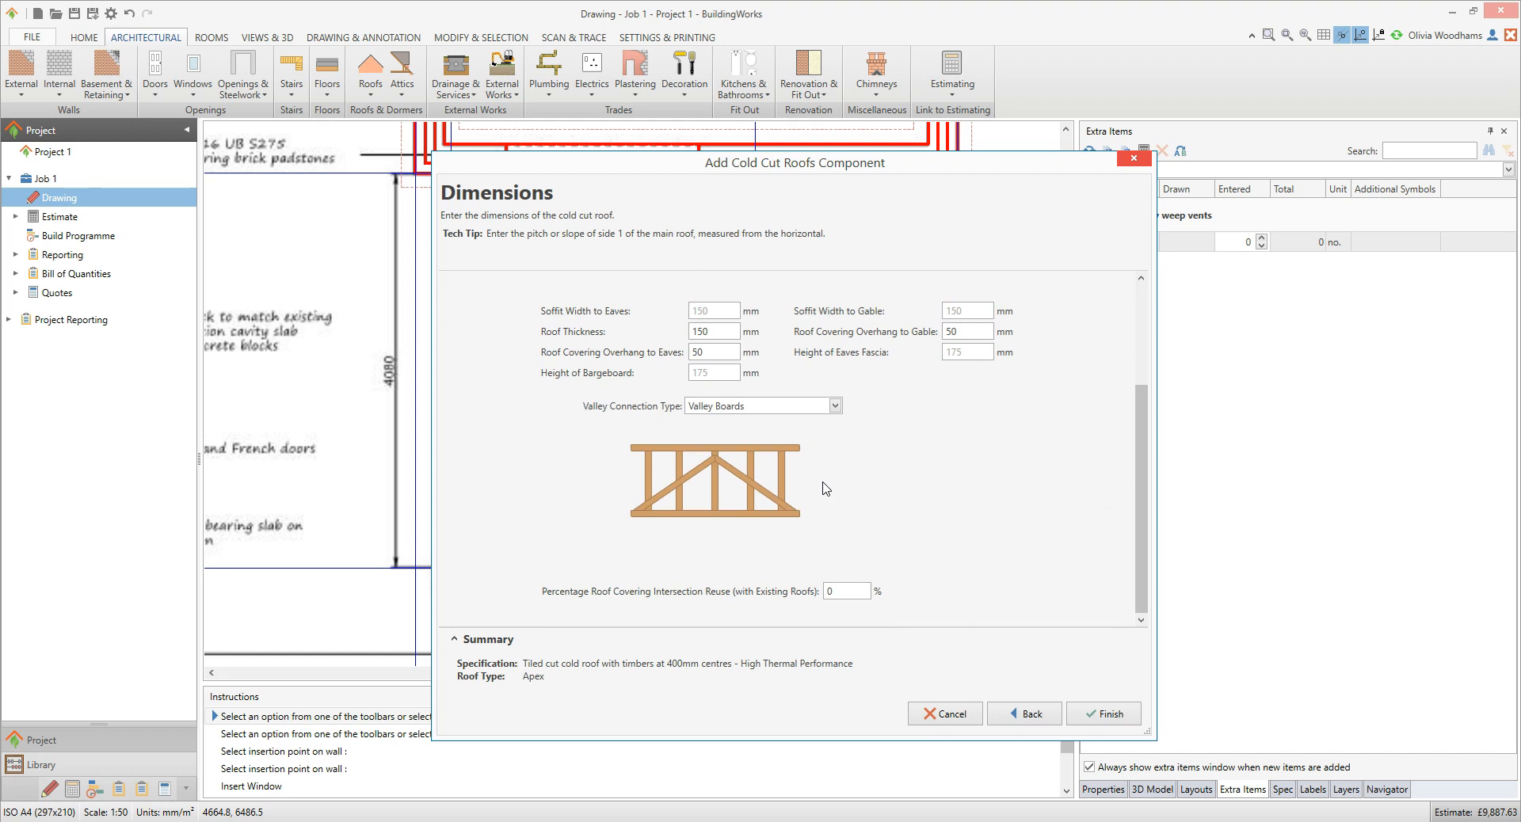
left_click(1117, 716)
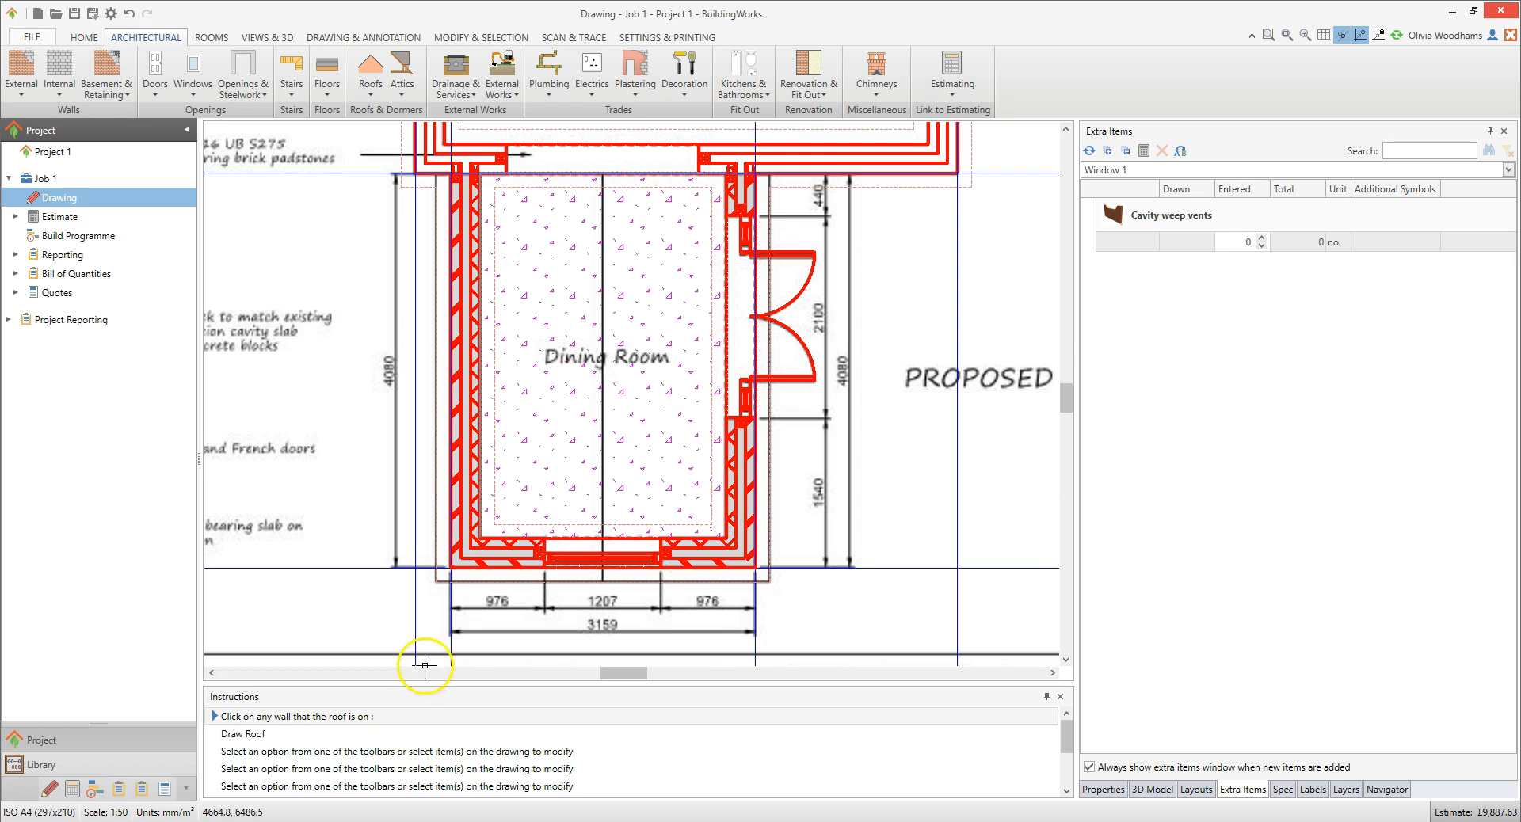
left_click(480, 567)
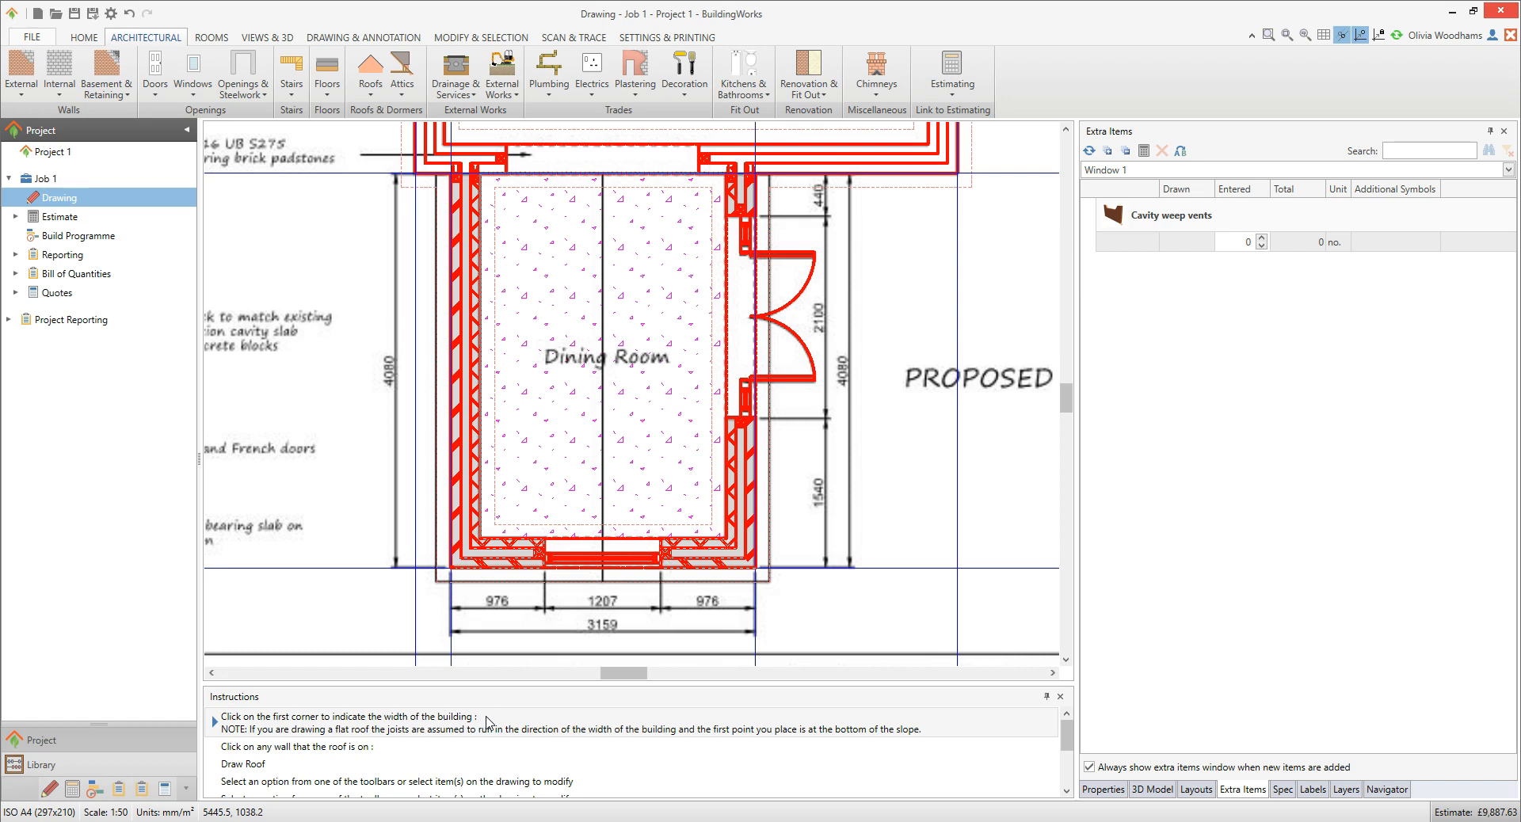
left_click(452, 568)
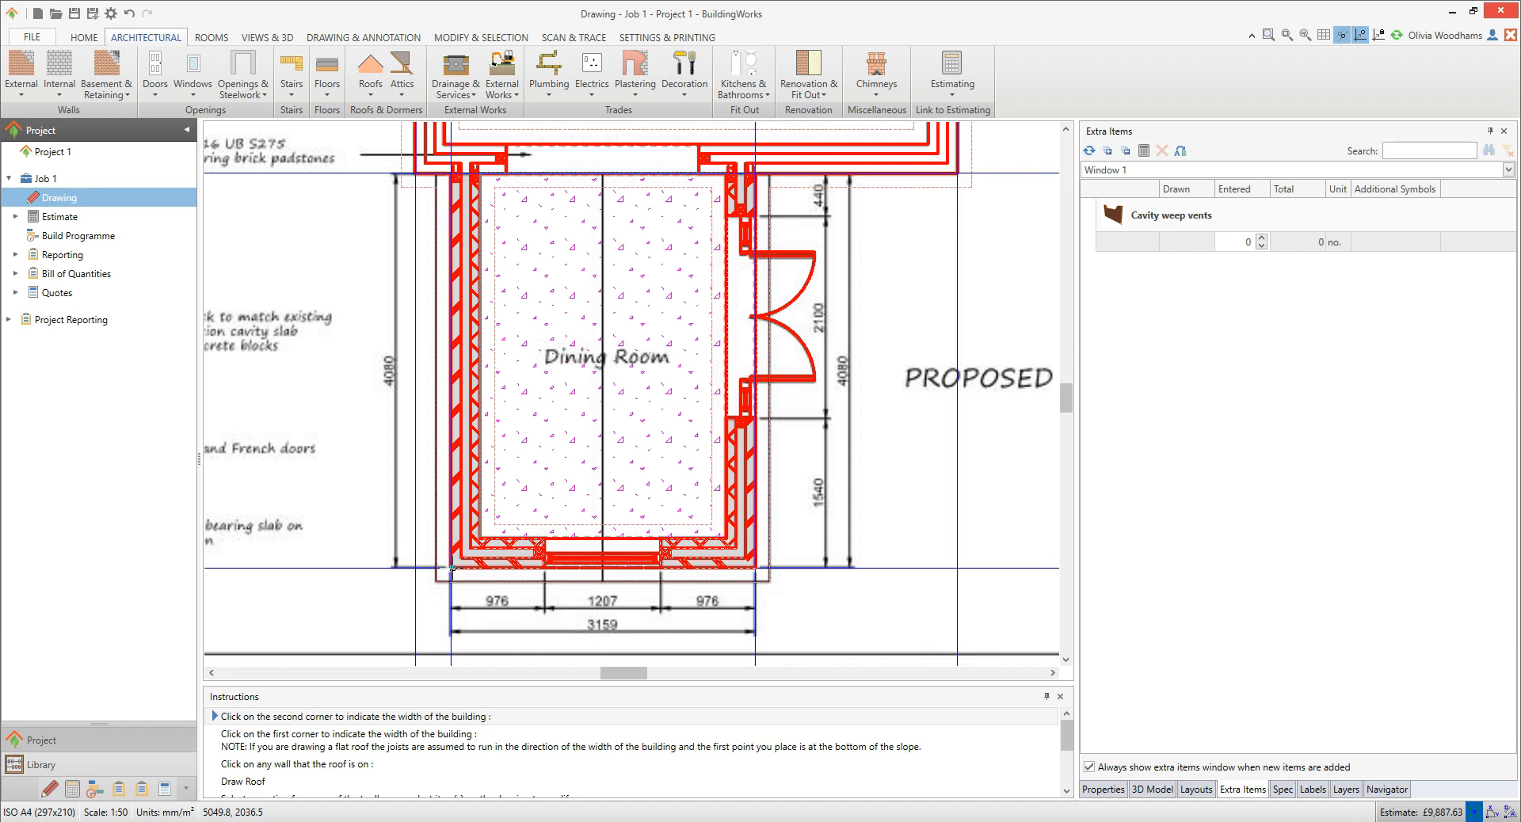
left_click(757, 568)
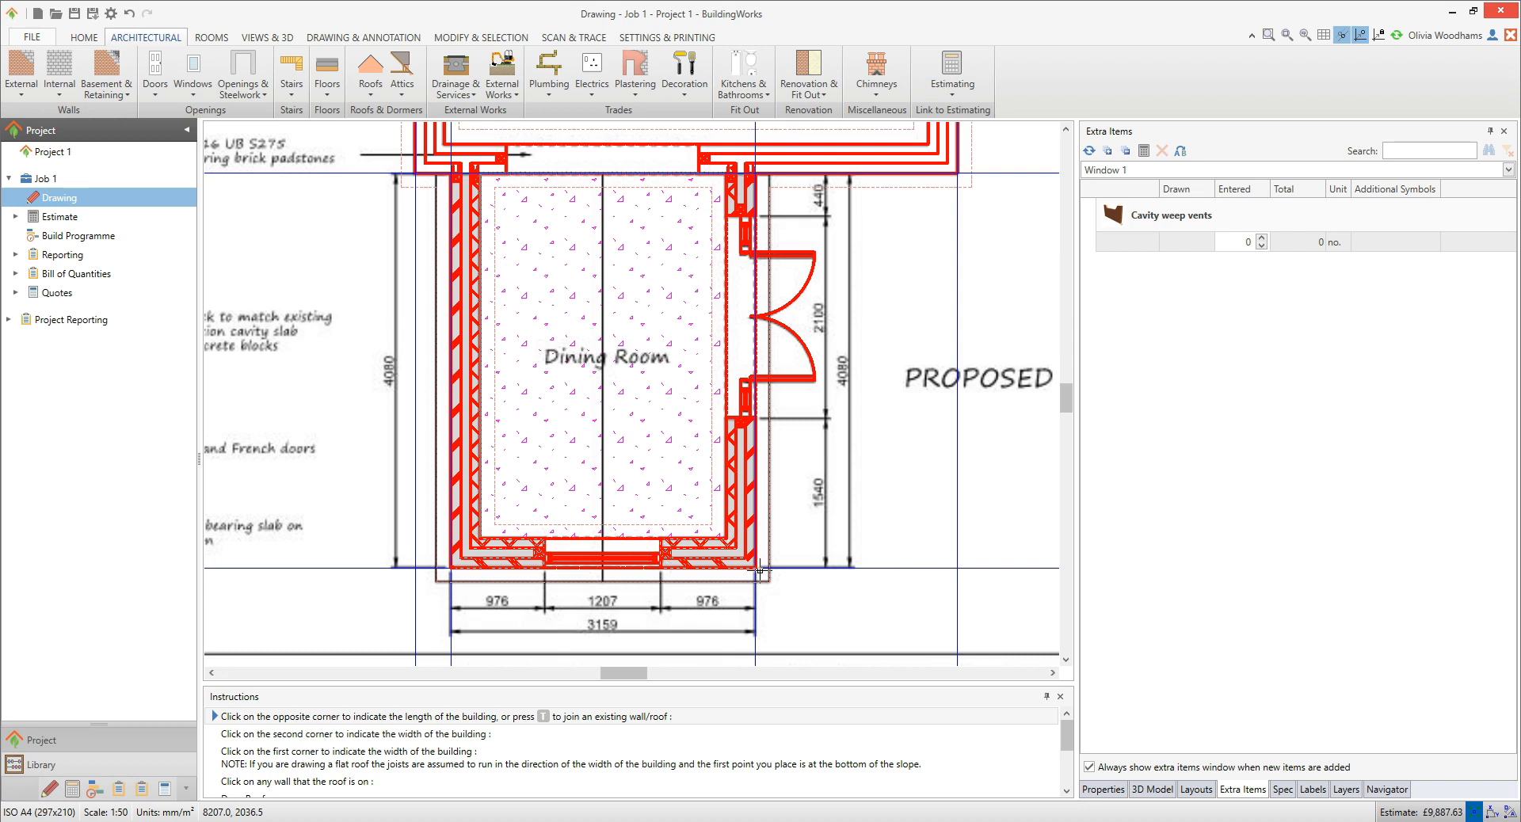
left_click(758, 567)
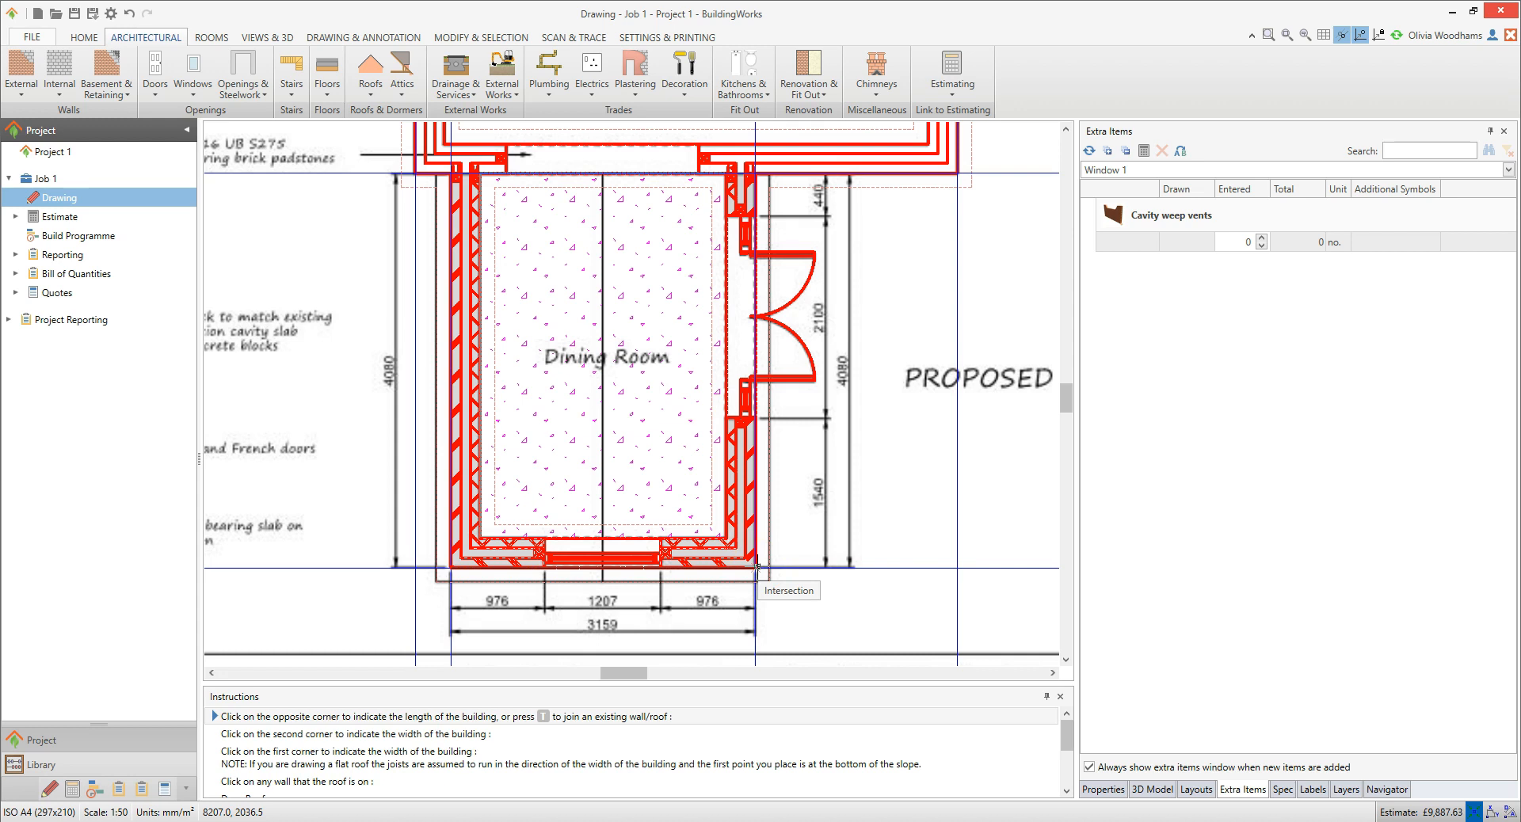
key("t")
left_click(757, 559)
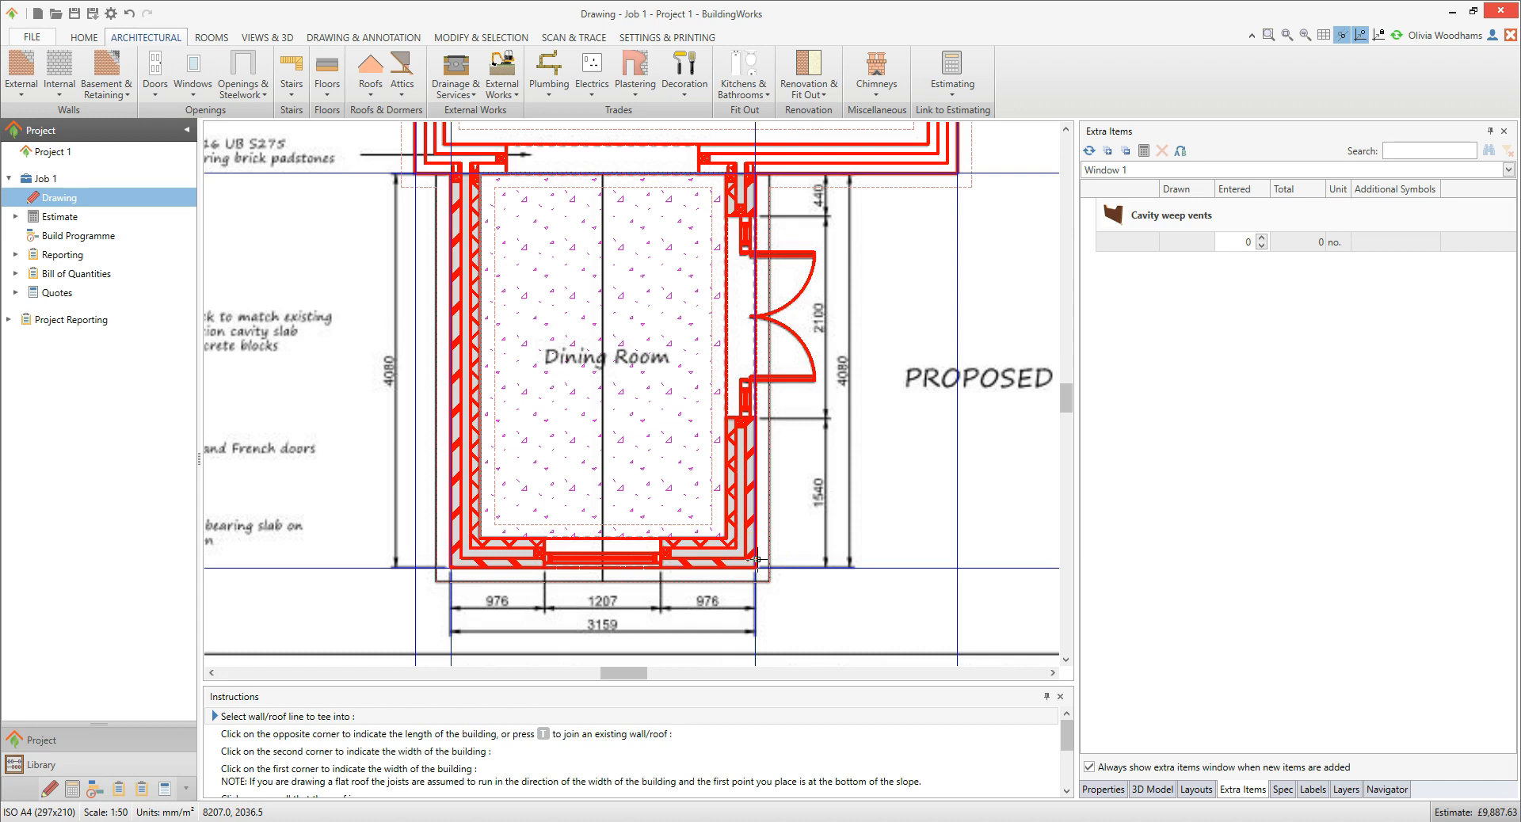
left_click(717, 162)
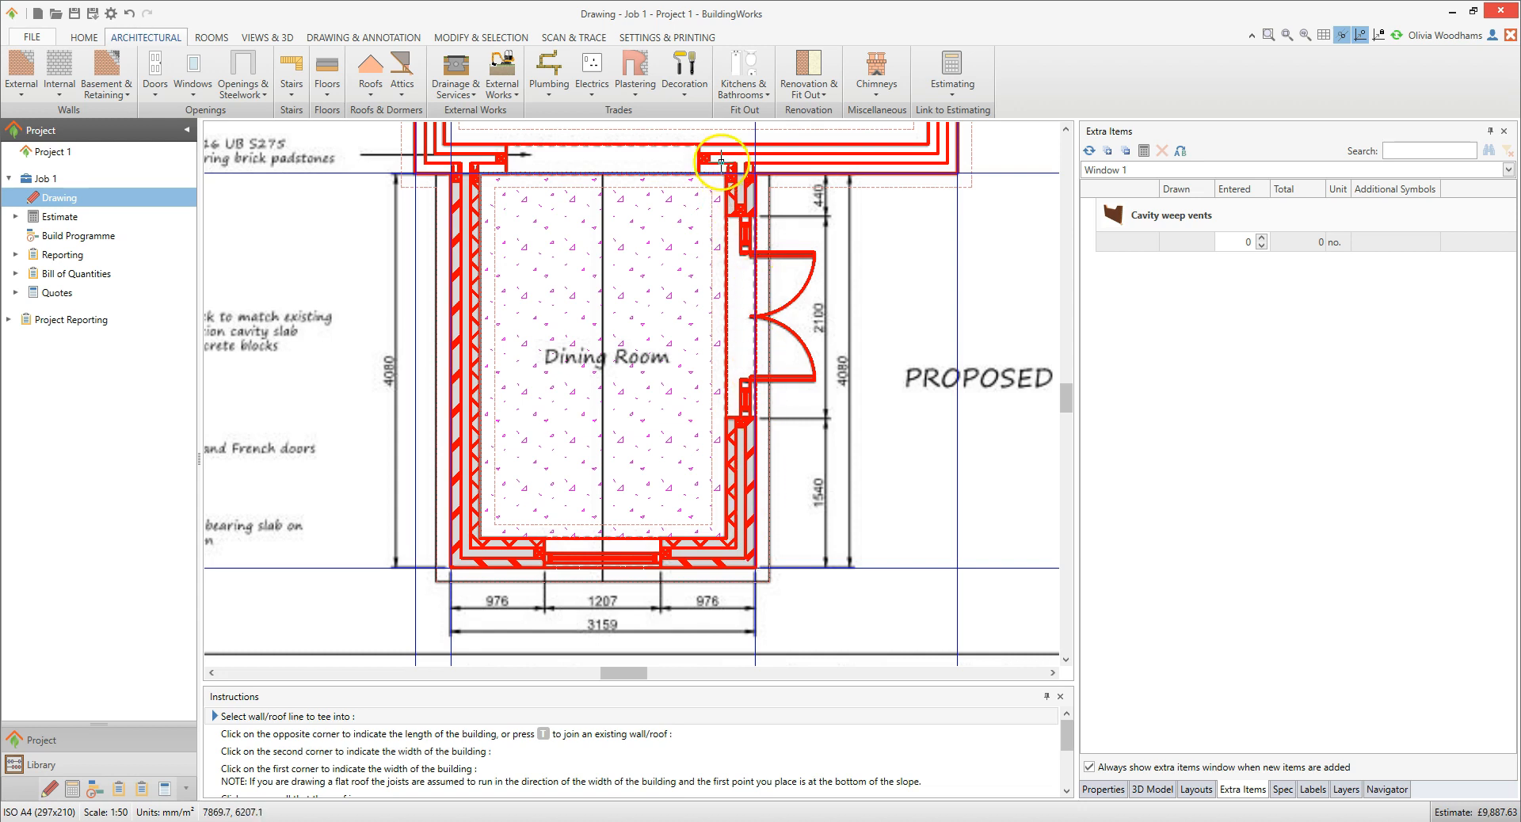
left_click(716, 162)
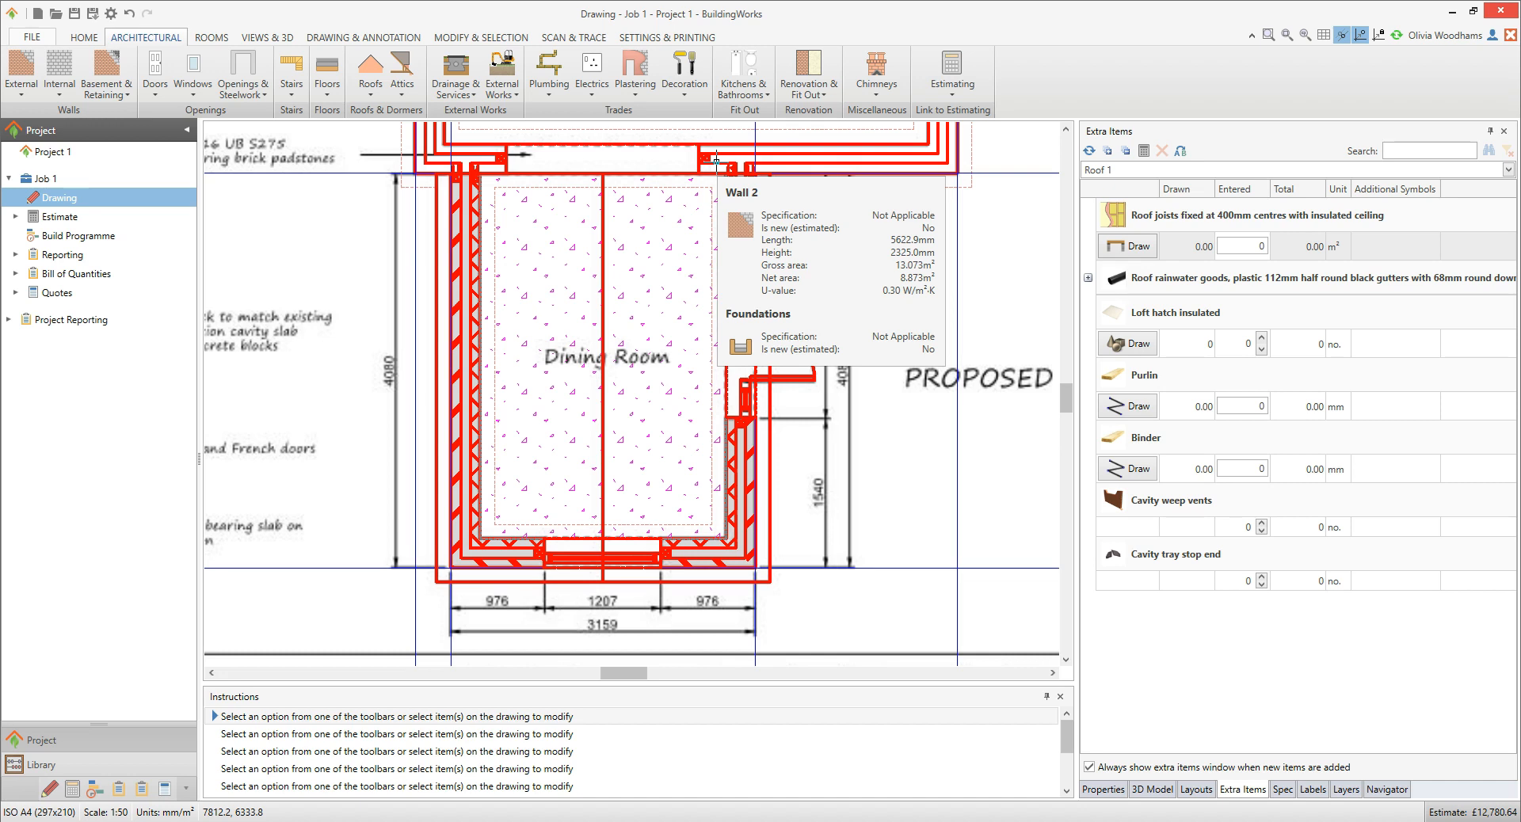
Step: Fill the dining room ceiling with the roof's extra item "Roof joists fixed at 400mm centres with insulated ceiling"
left_click(1138, 248)
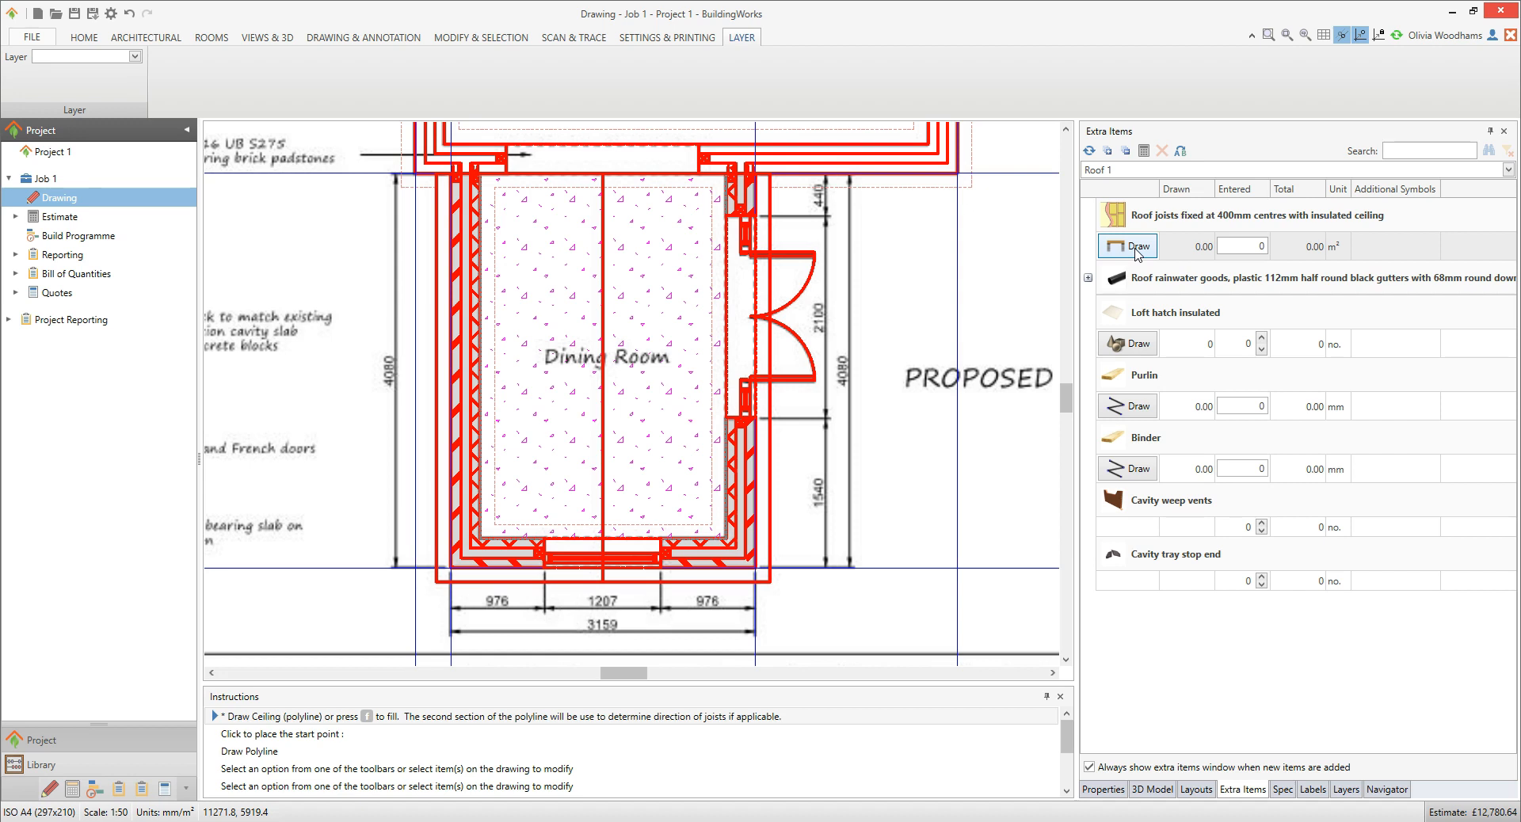
left_click(659, 239)
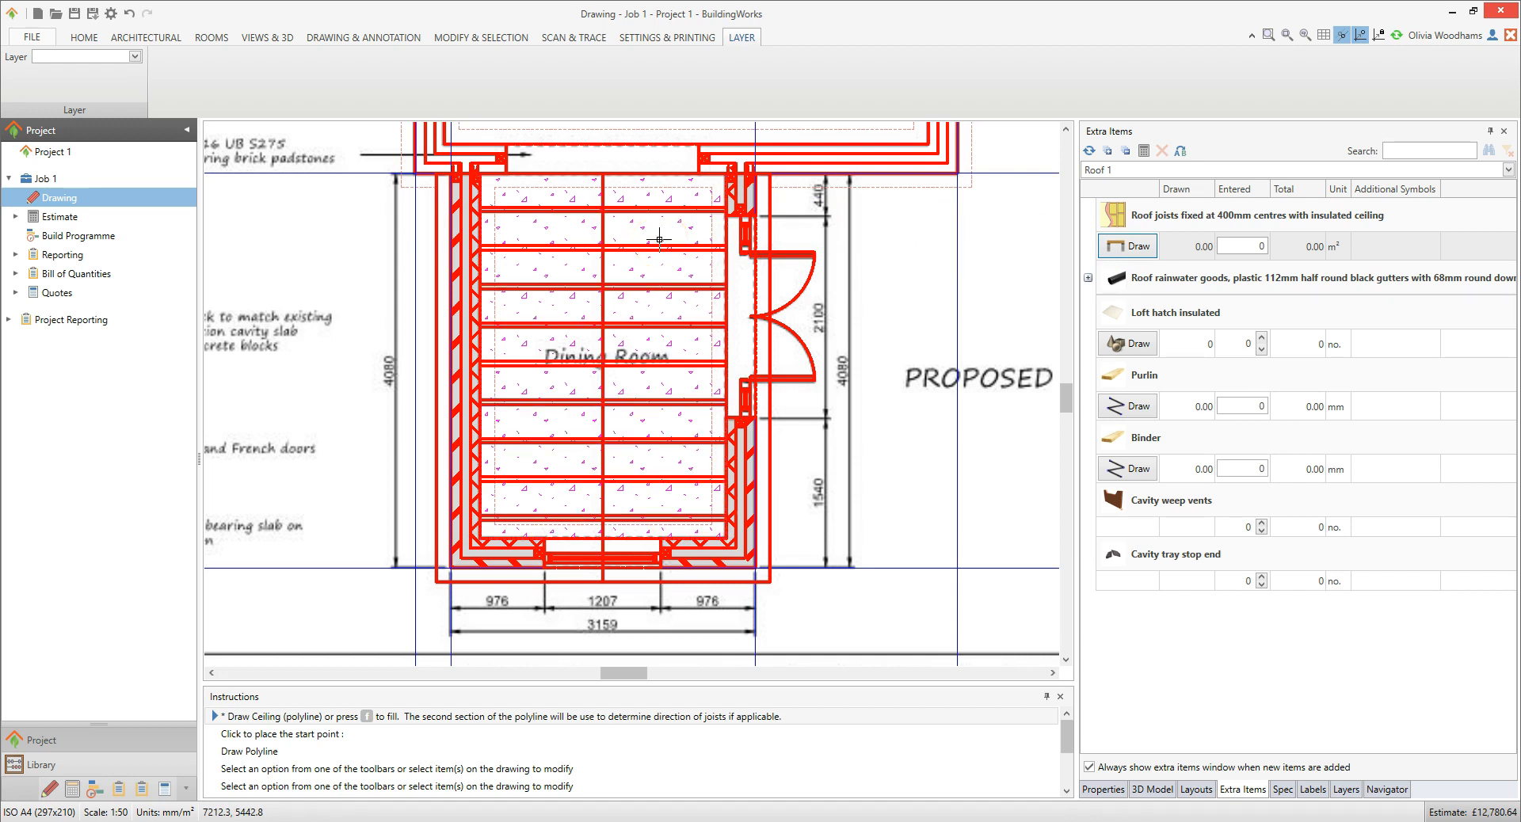
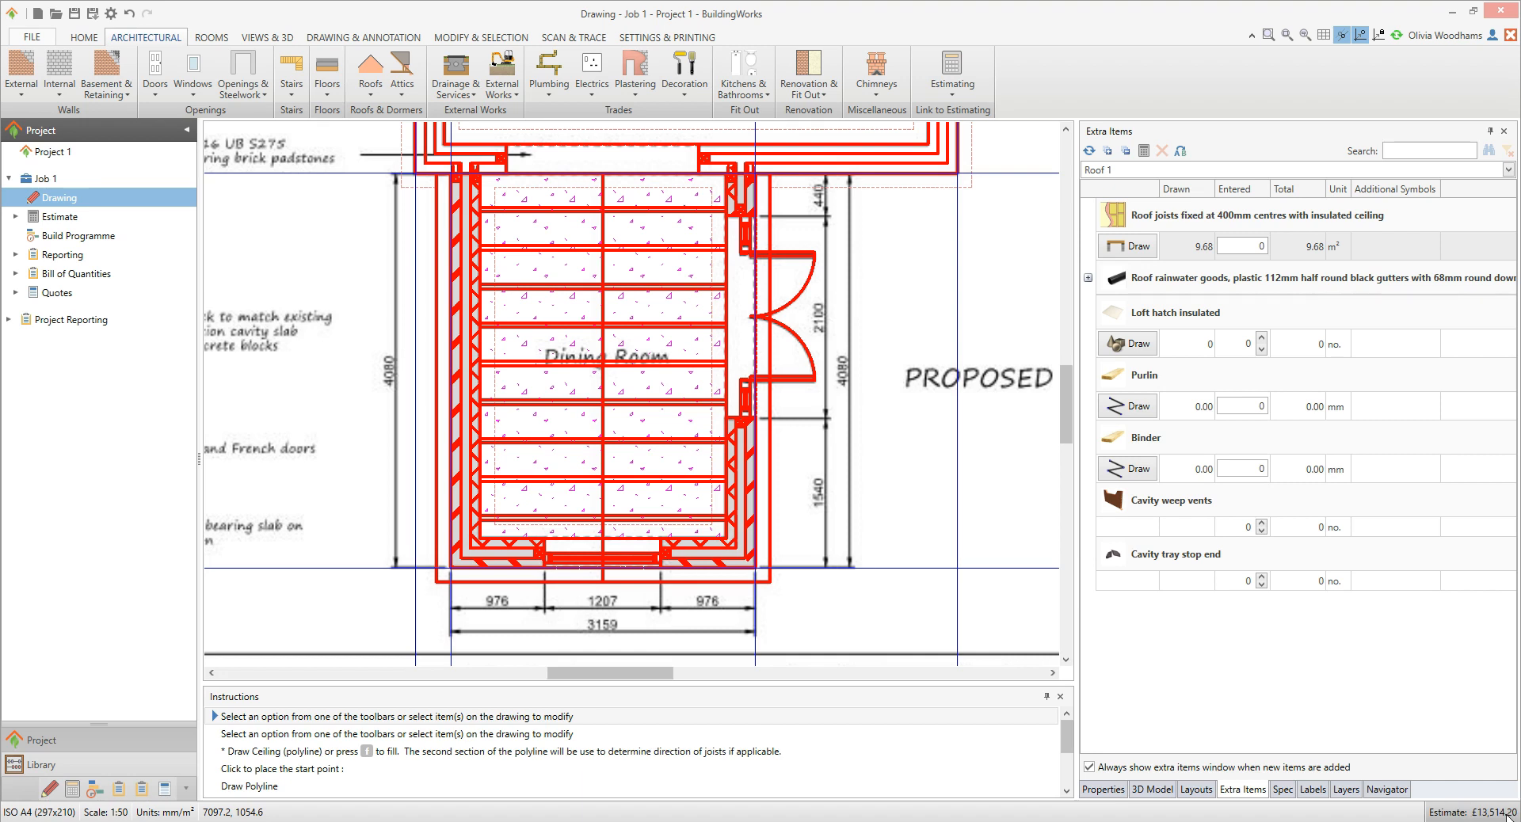
Step: Show the 3D model of the extension and examine its walls, window, French doors and roof from different angles
left_click(1159, 790)
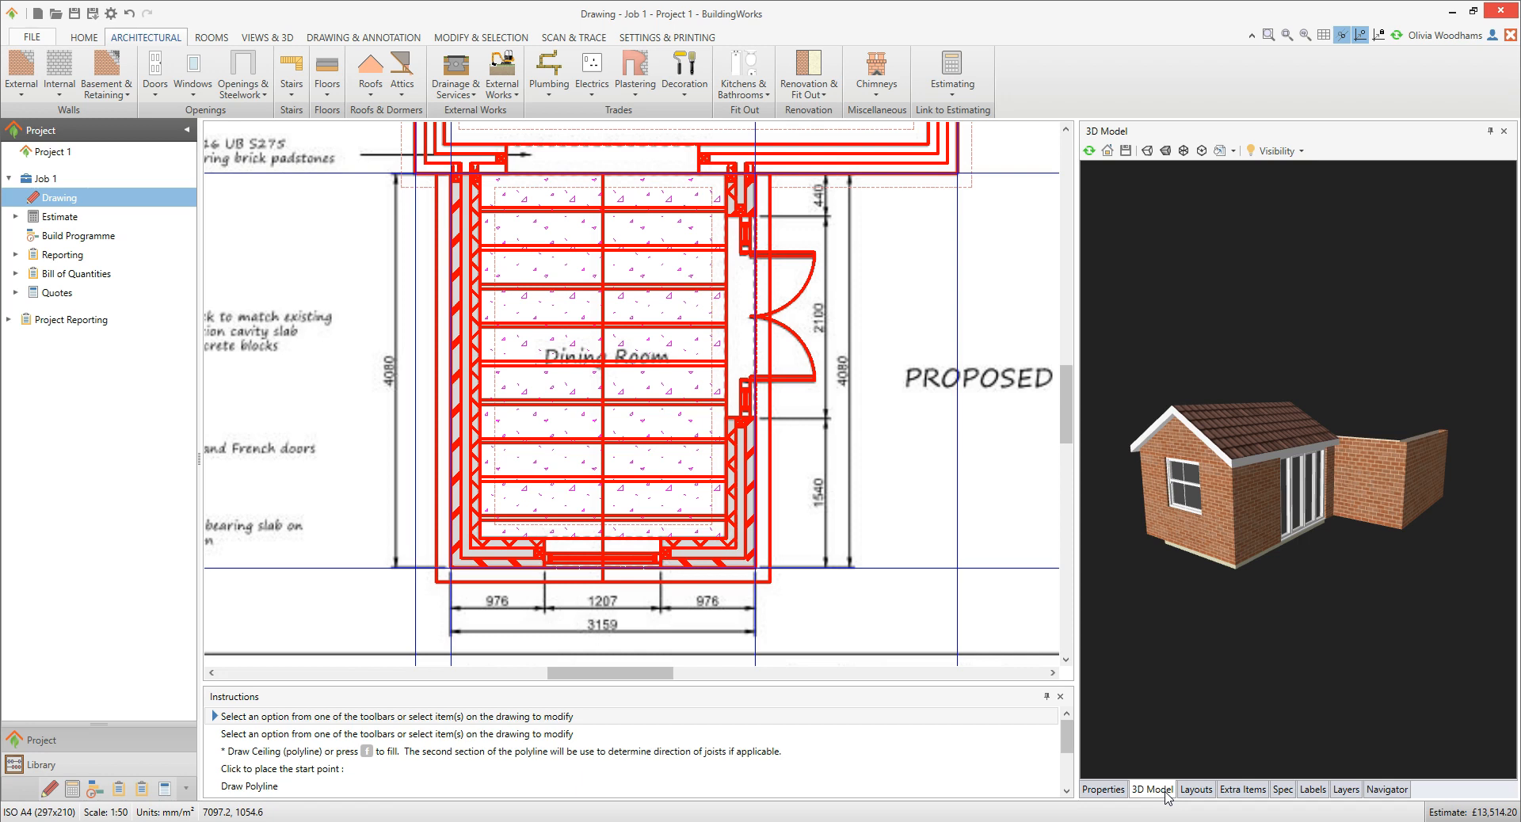
left_click(288, 39)
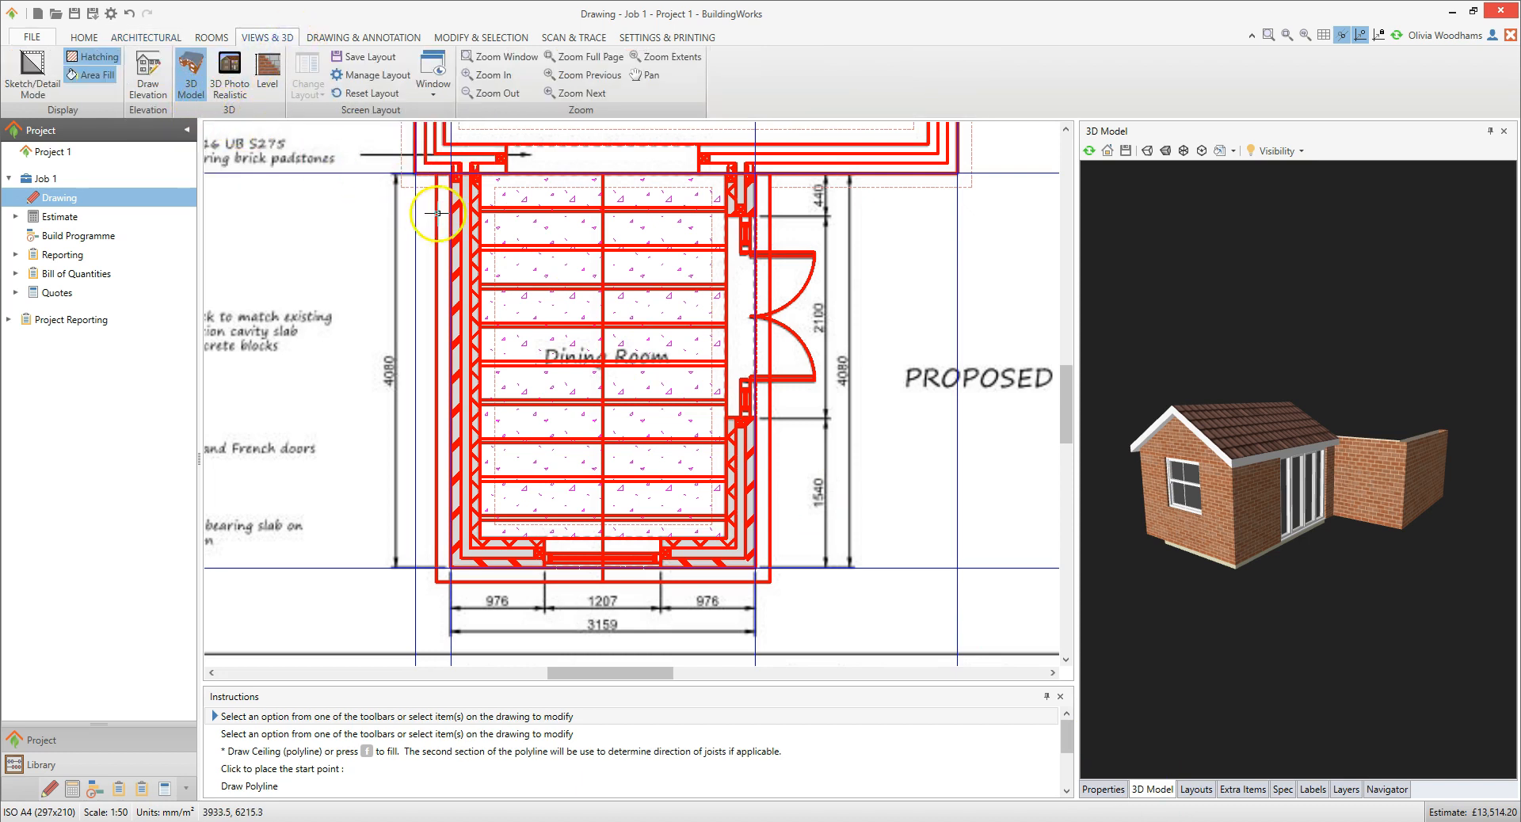
mouse_move(1254, 493)
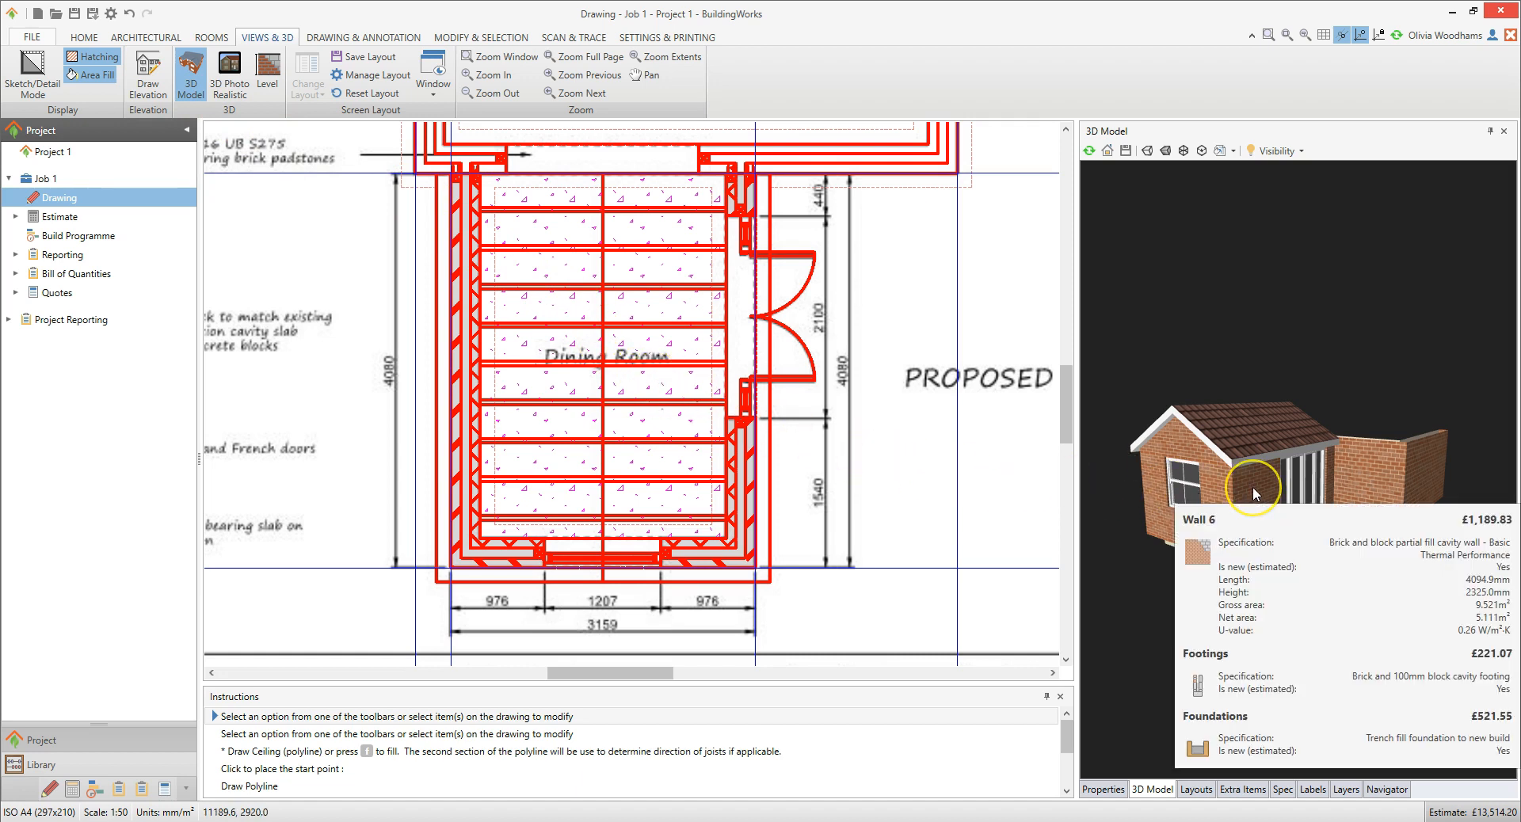
mouse_move(1242, 489)
left_mouse_down()
mouse_move(1440, 491)
mouse_move(1246, 484)
left_mouse_up()
left_click(1242, 445)
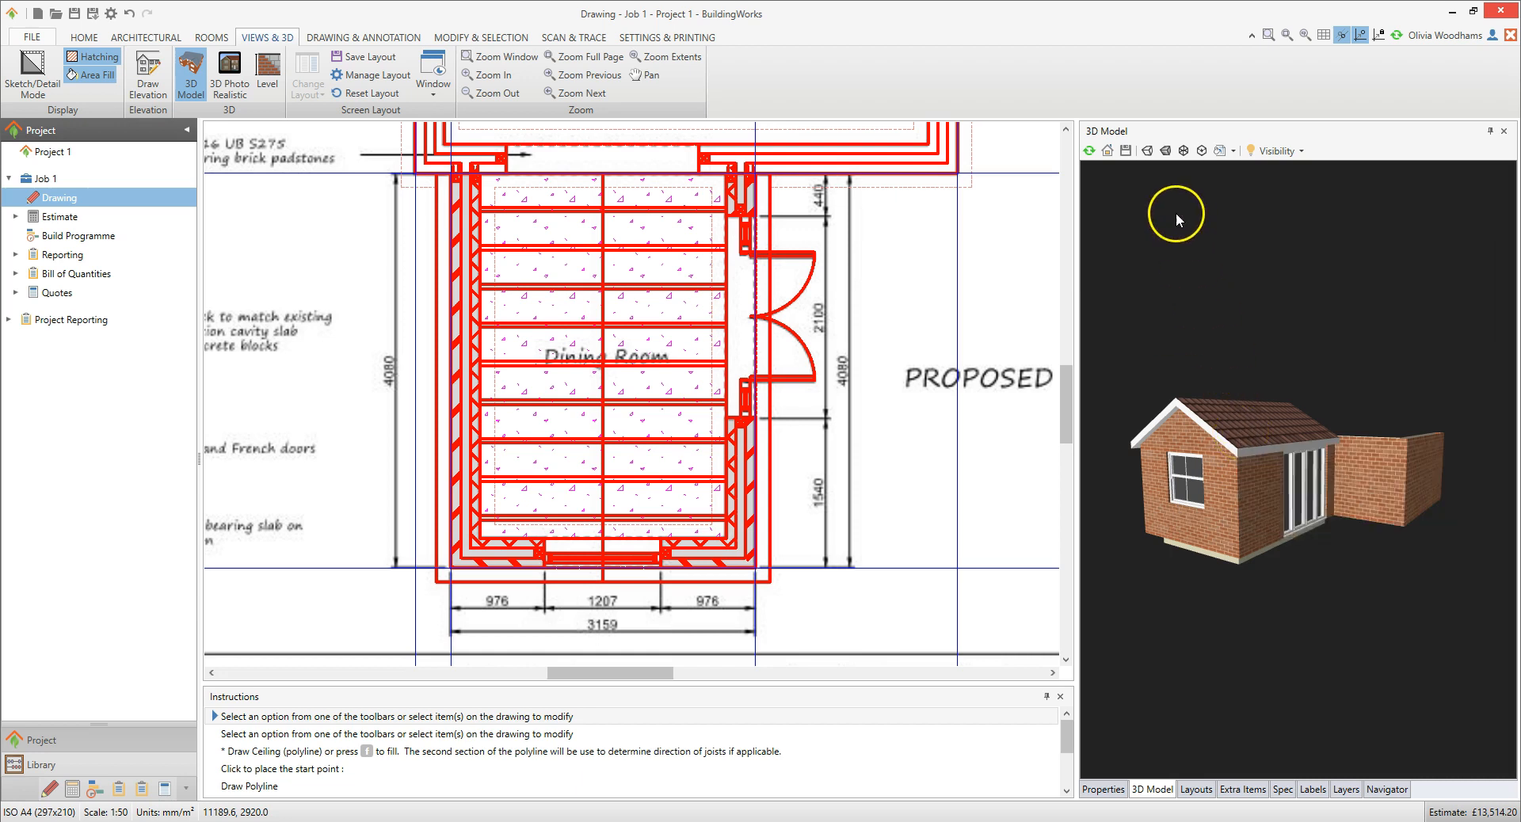
left_click(1108, 151)
left_click_drag(1320, 329, 1299, 358)
left_click_drag(1222, 476, 1267, 498)
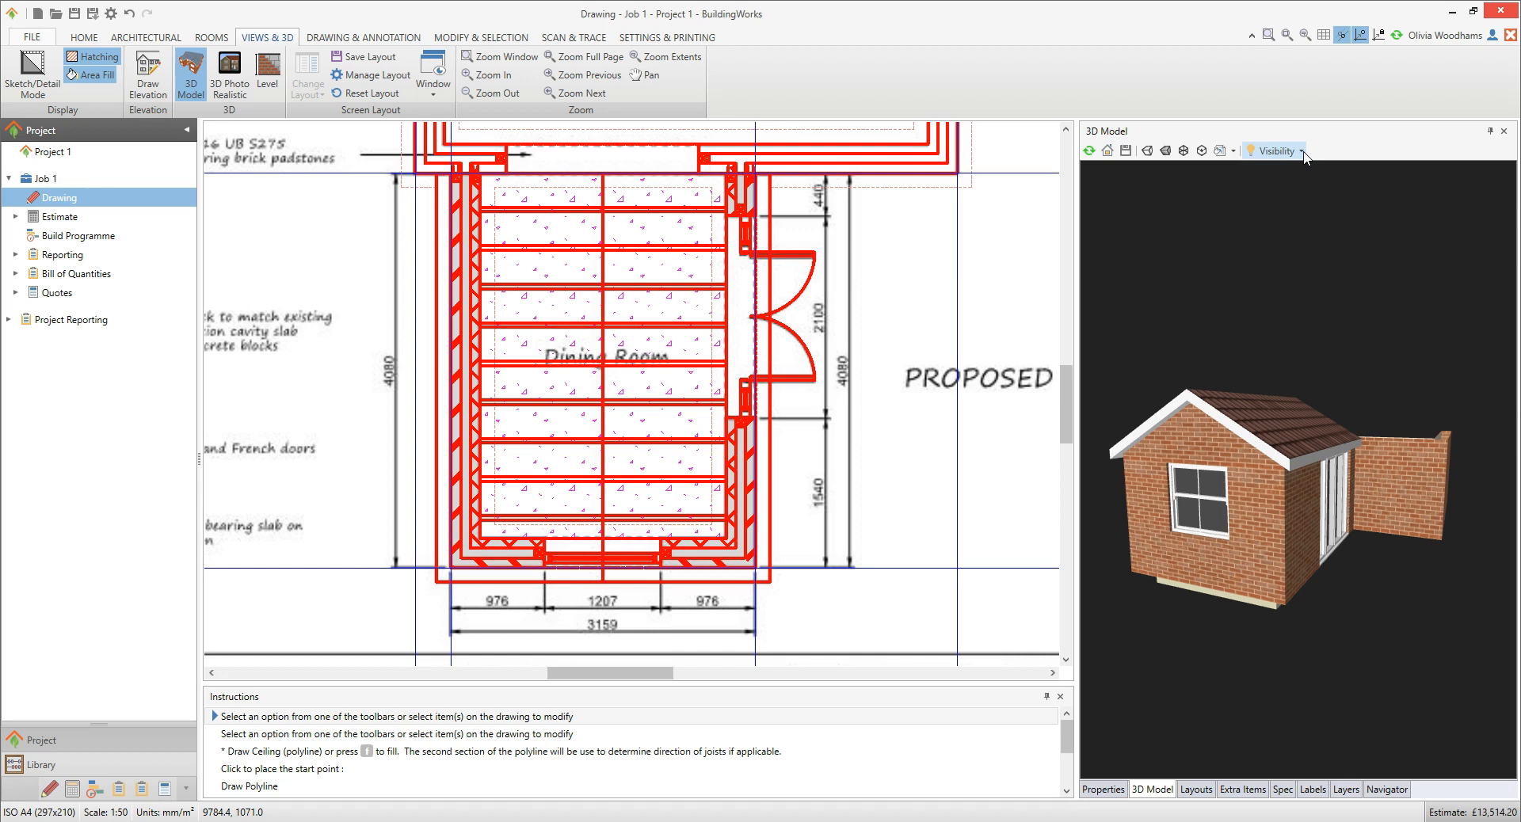
Step: Hide the existing components in the 3D model and inspect the new extension's roof and French doors side
left_click(1301, 151)
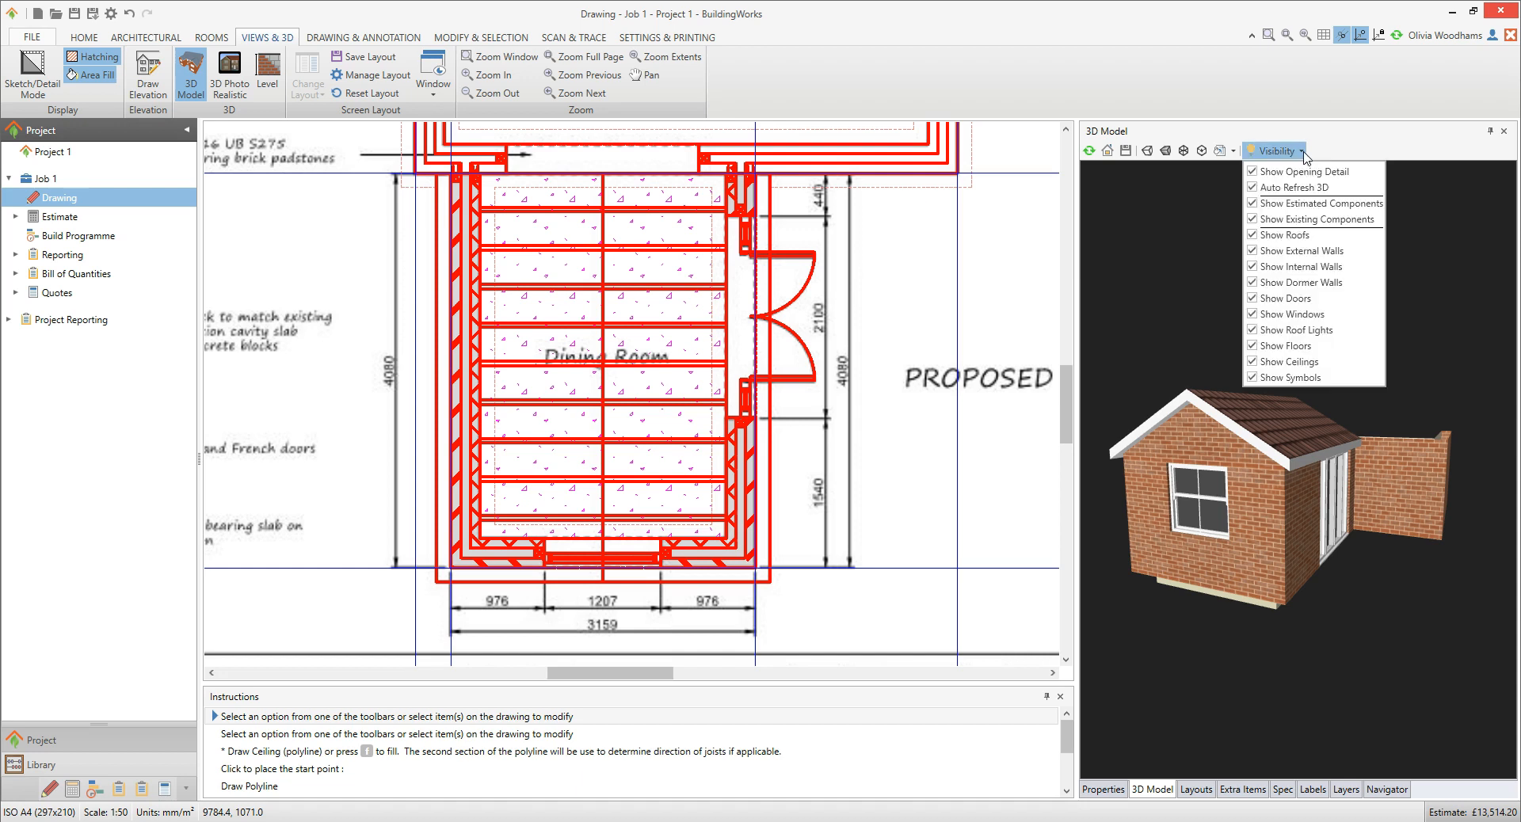
left_click(1255, 220)
left_click(1403, 470)
left_click_drag(1403, 470, 1332, 448)
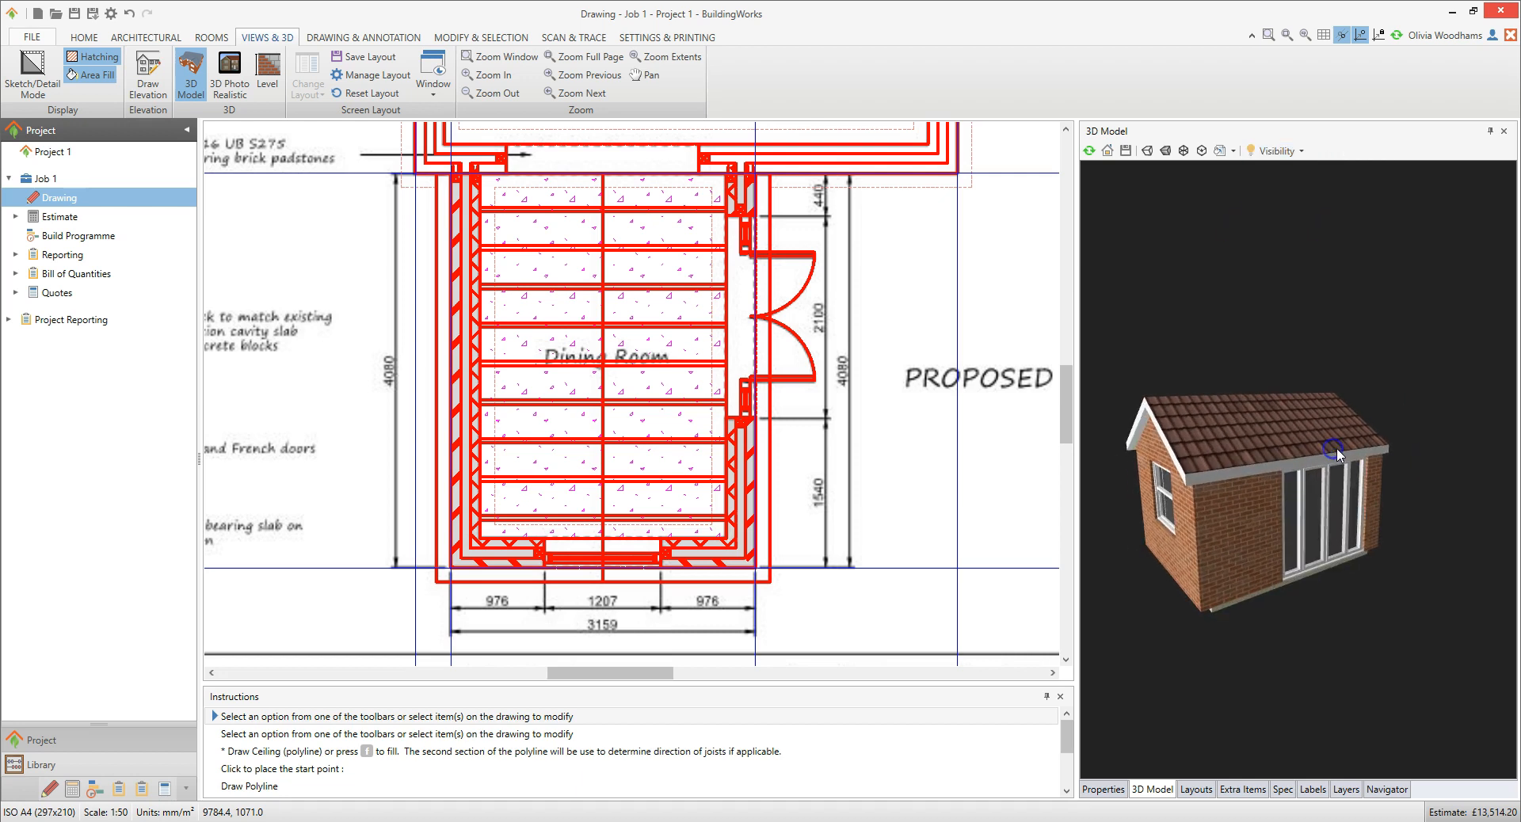
mouse_move(1338, 455)
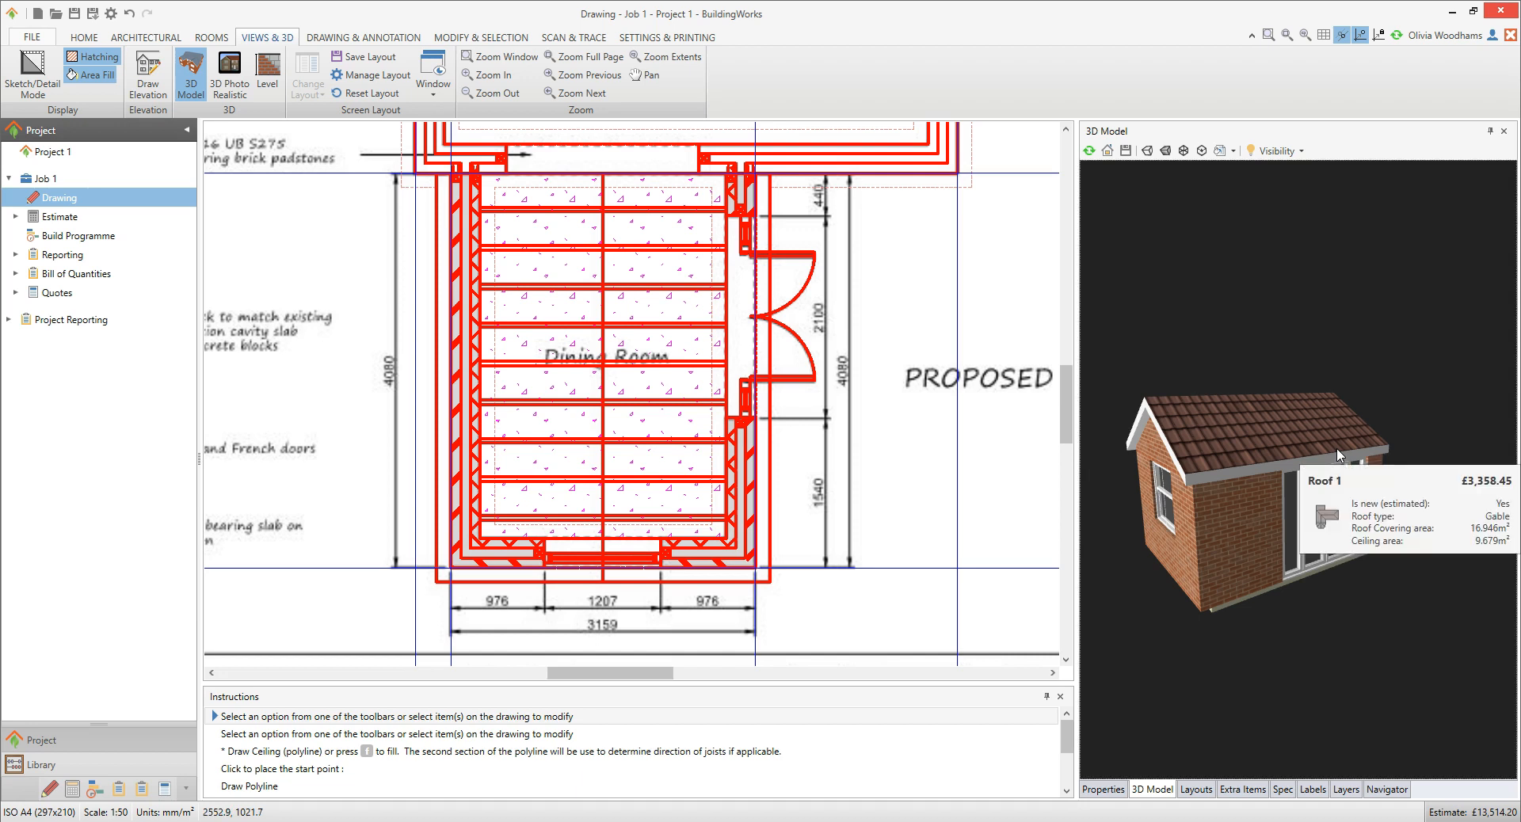
Step: Open Job 1's estimate dashboard to review the costs by category
left_click(77, 219)
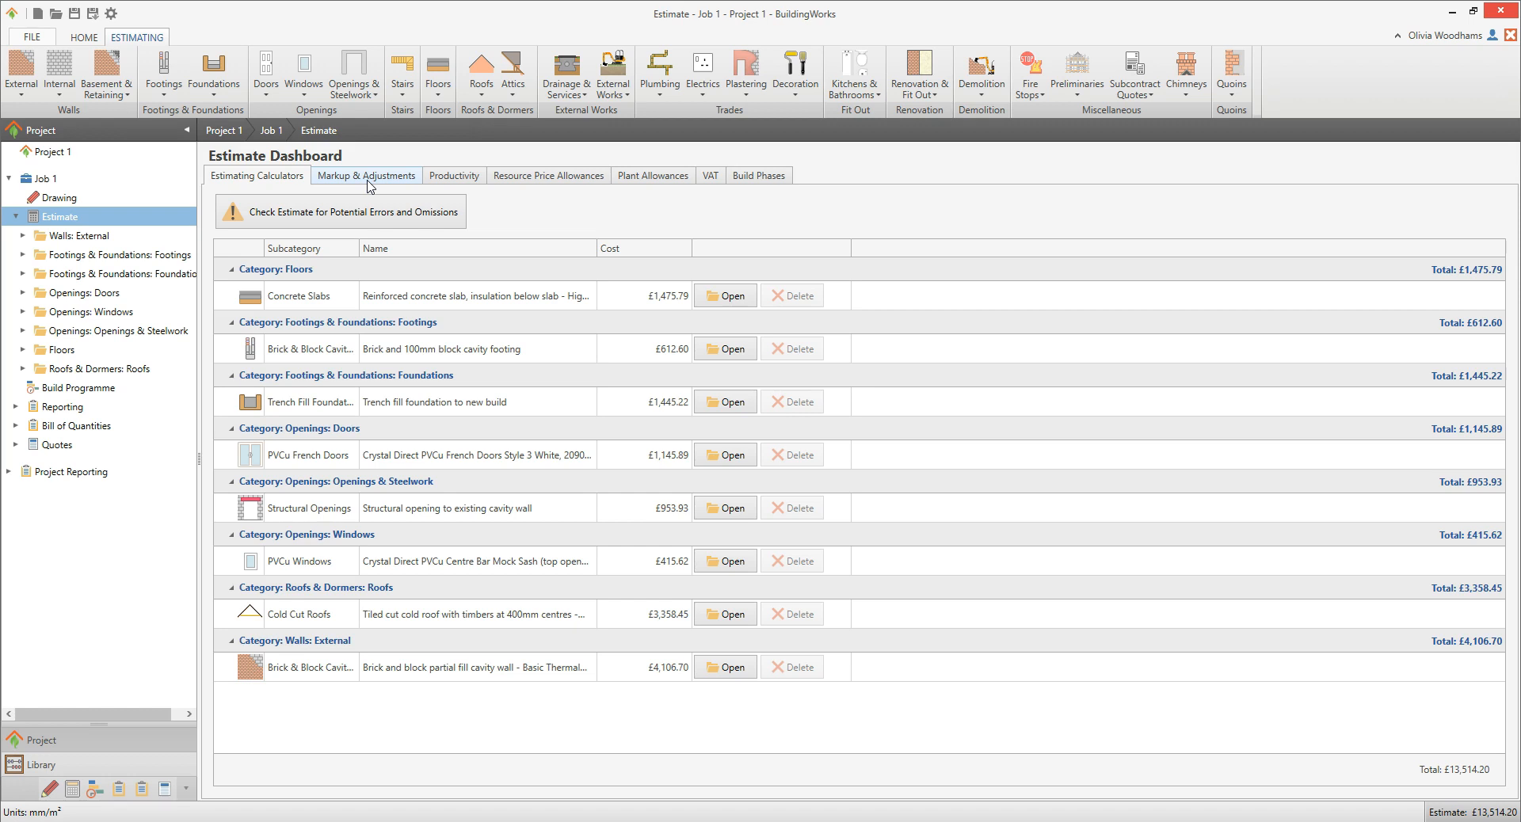
left_click(339, 179)
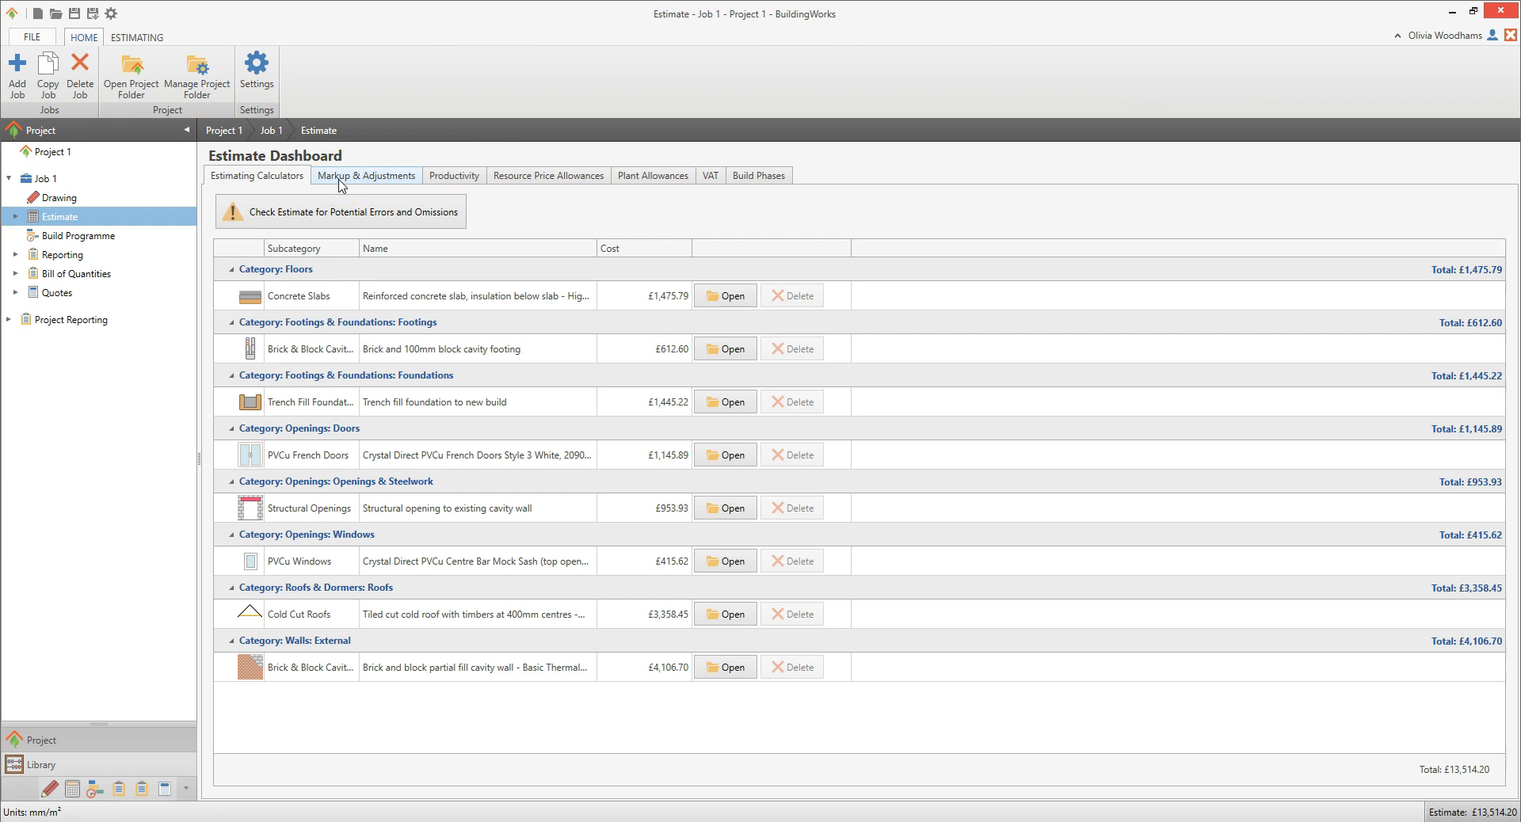
Step: Open Job 1's reports, dismiss the Estimate Completion Checker and view the Material Order Schedule report
left_click(86, 255)
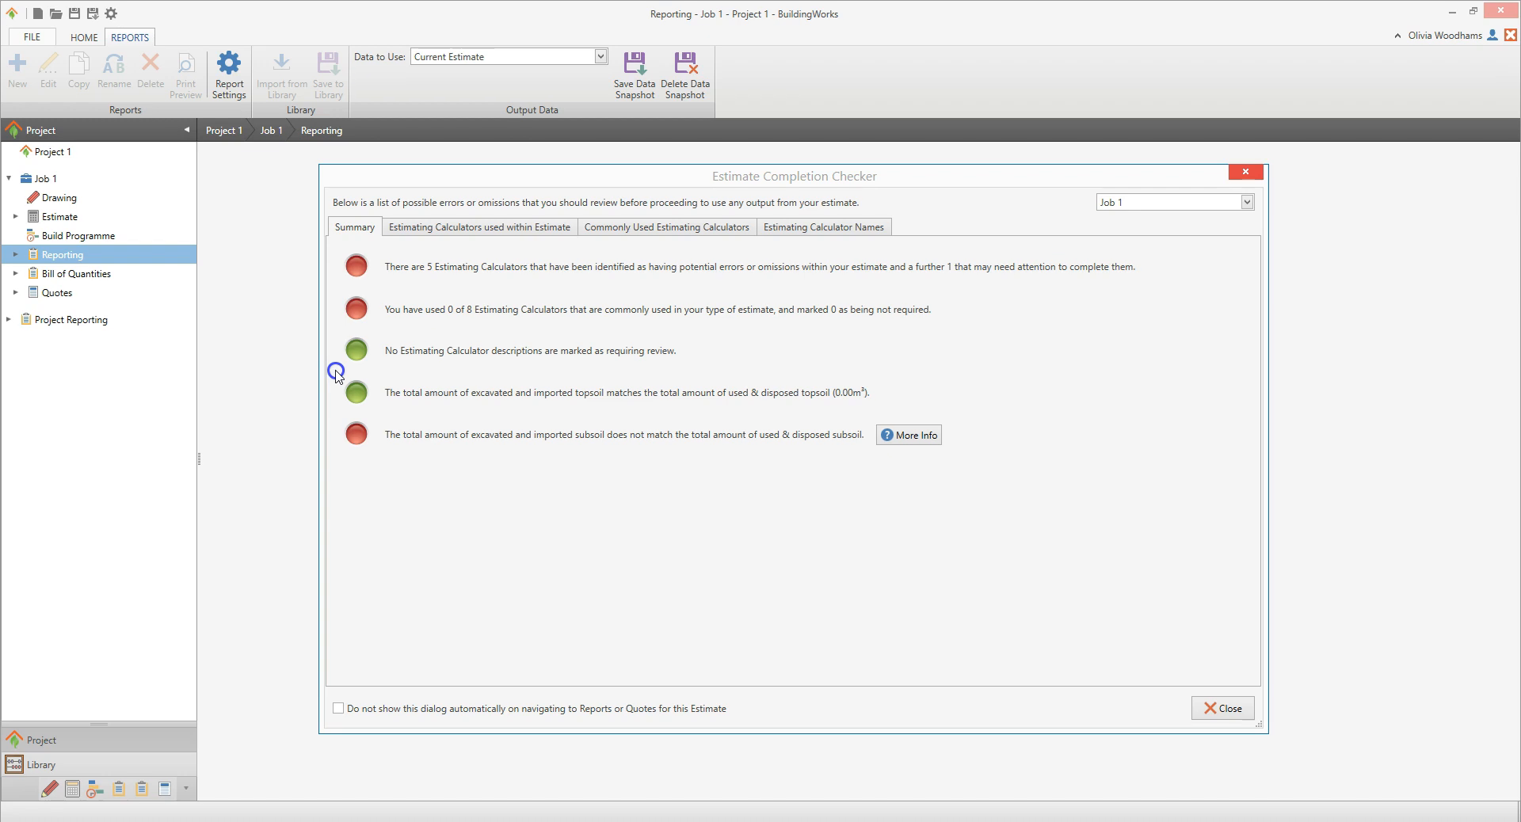
left_click(1236, 709)
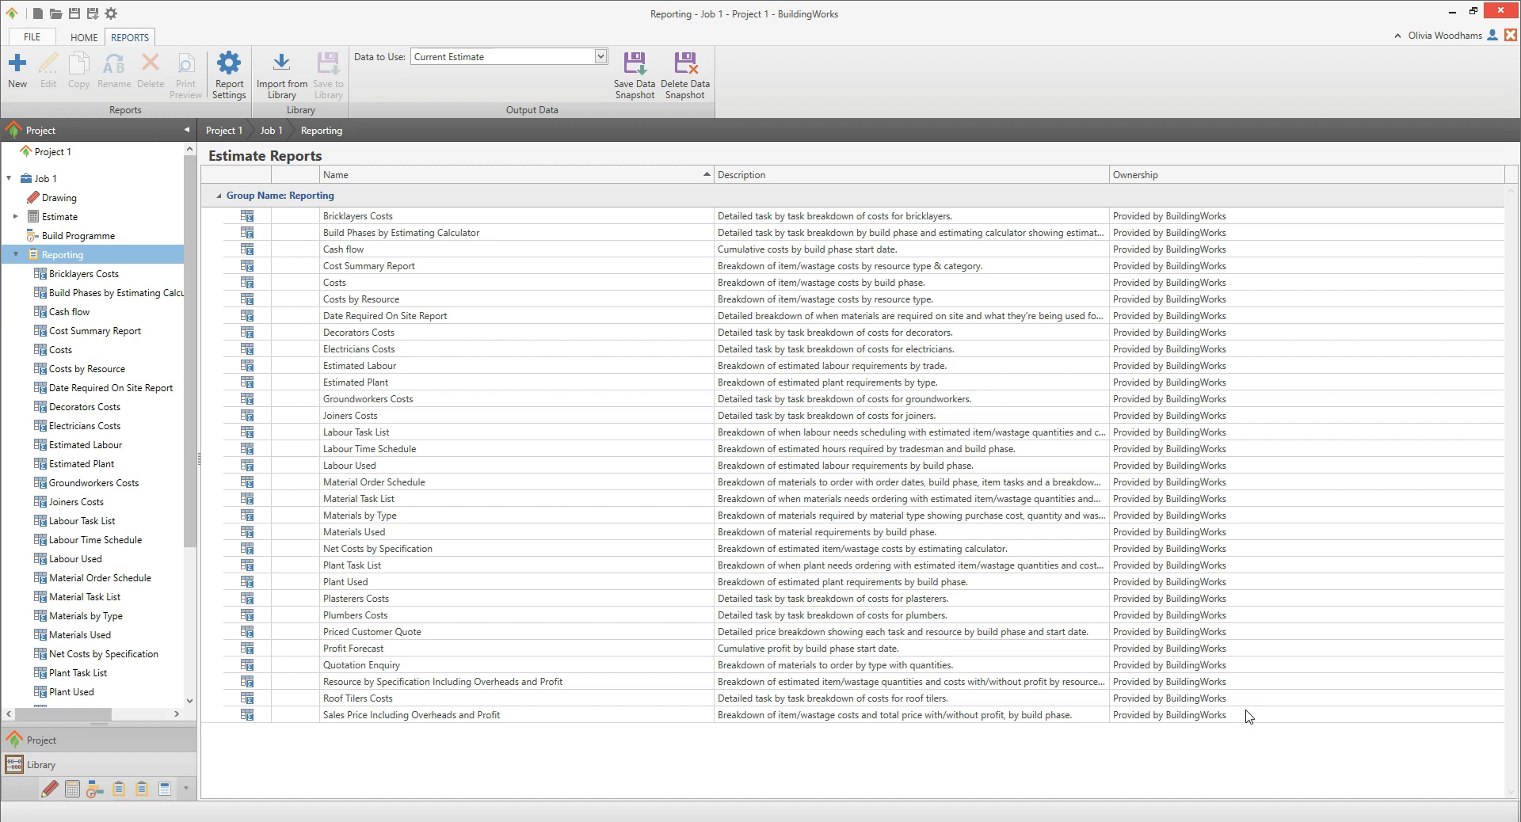
left_click(1242, 708)
left_click(398, 484)
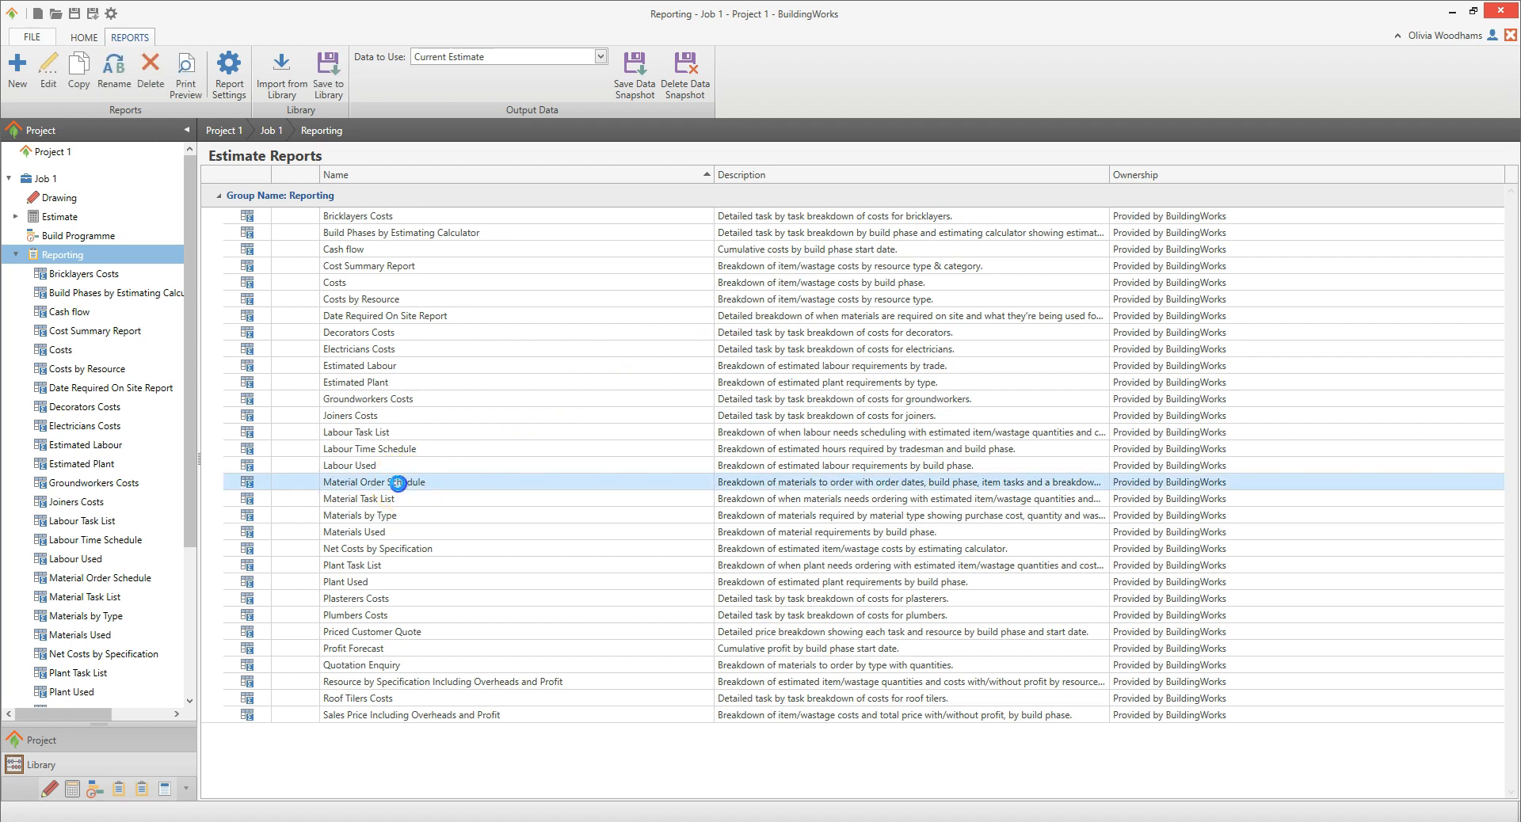
double_click(399, 483)
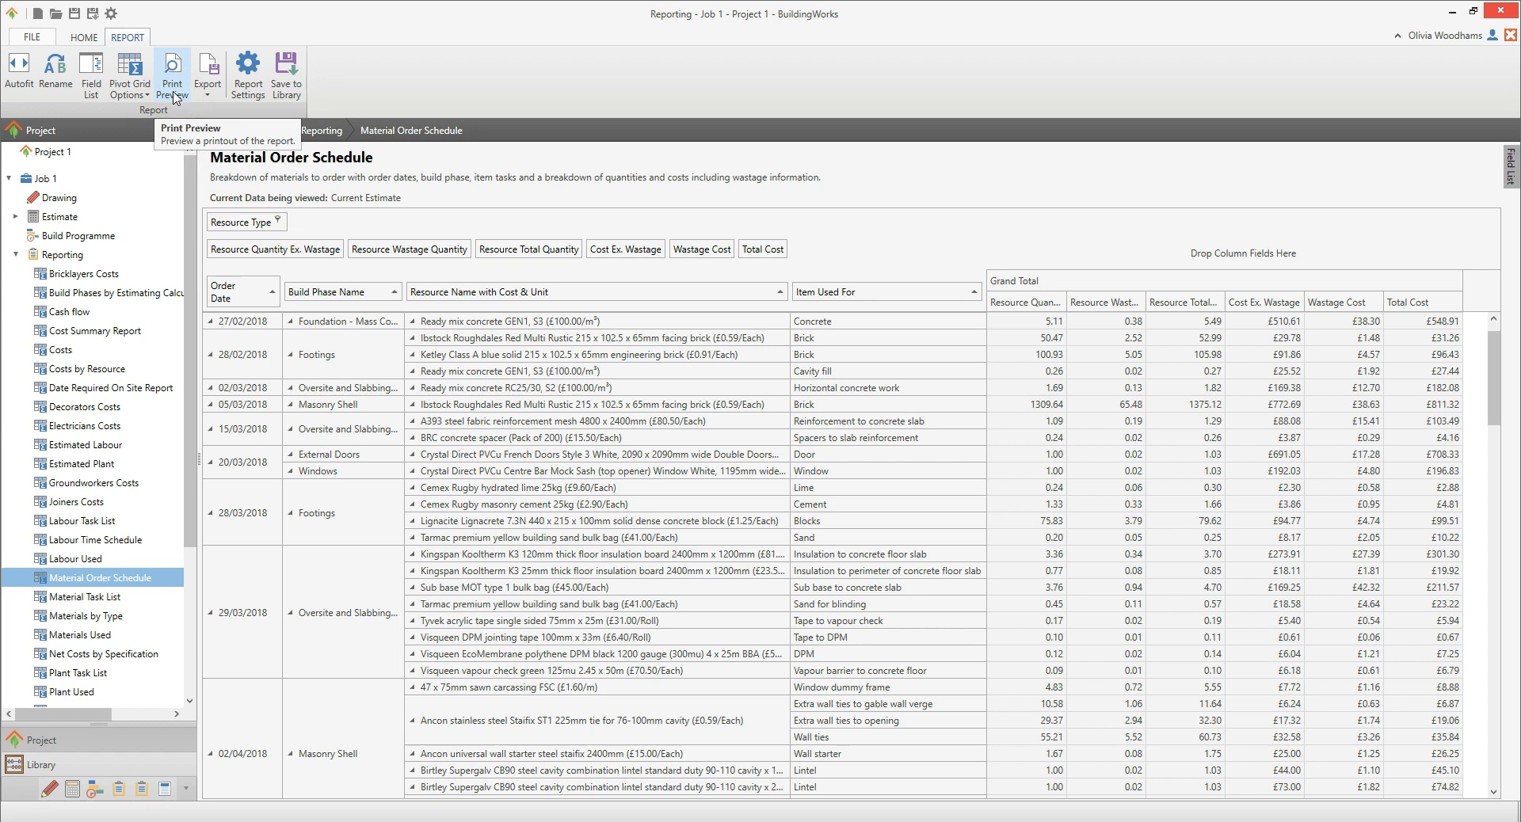
left_click(211, 94)
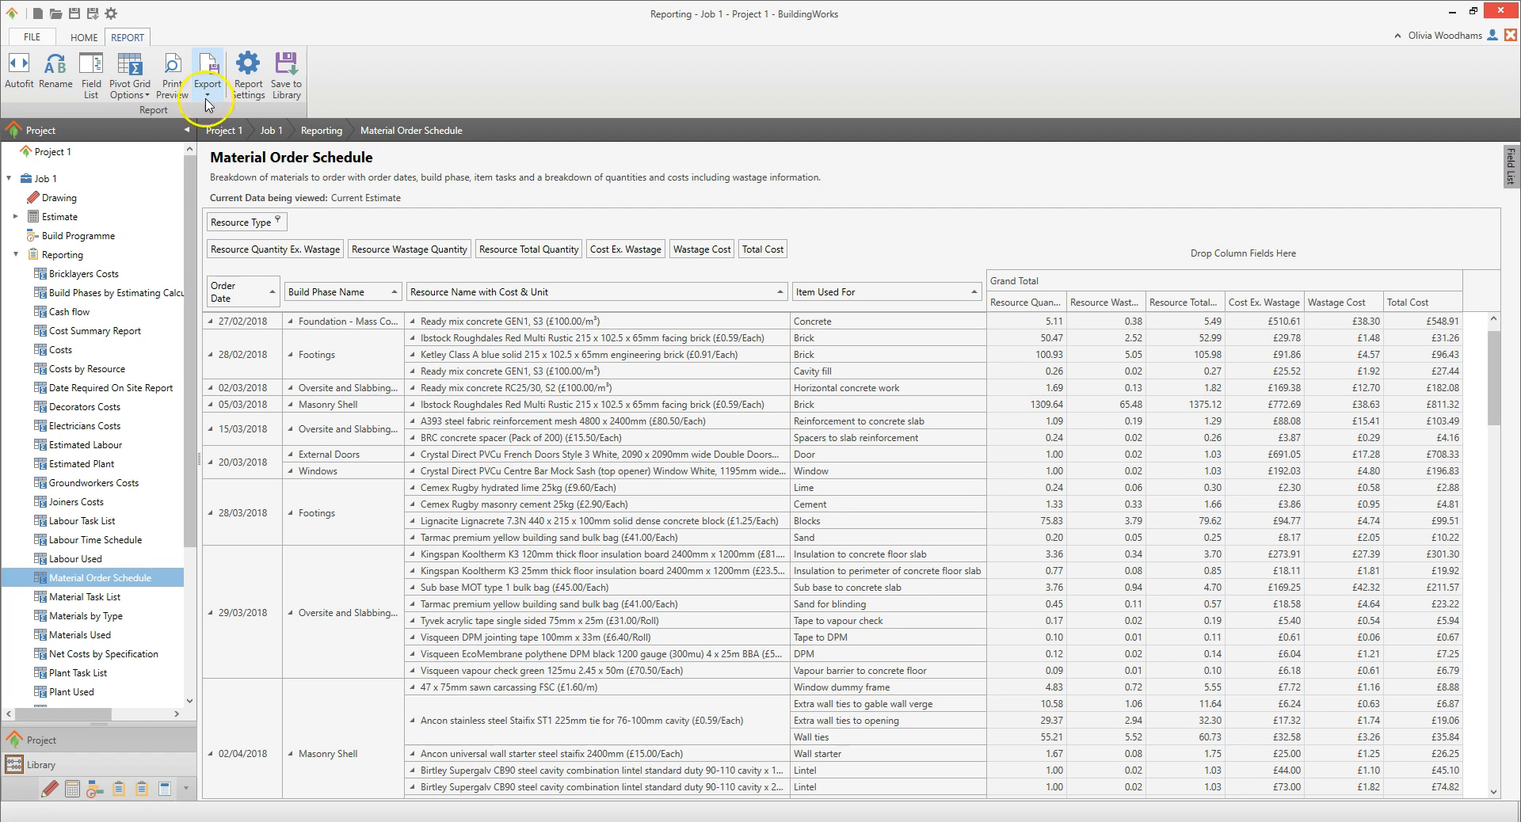
Step: Open the "Bill of Quantities - Work Section" report and examine its price display options
left_click(16, 256)
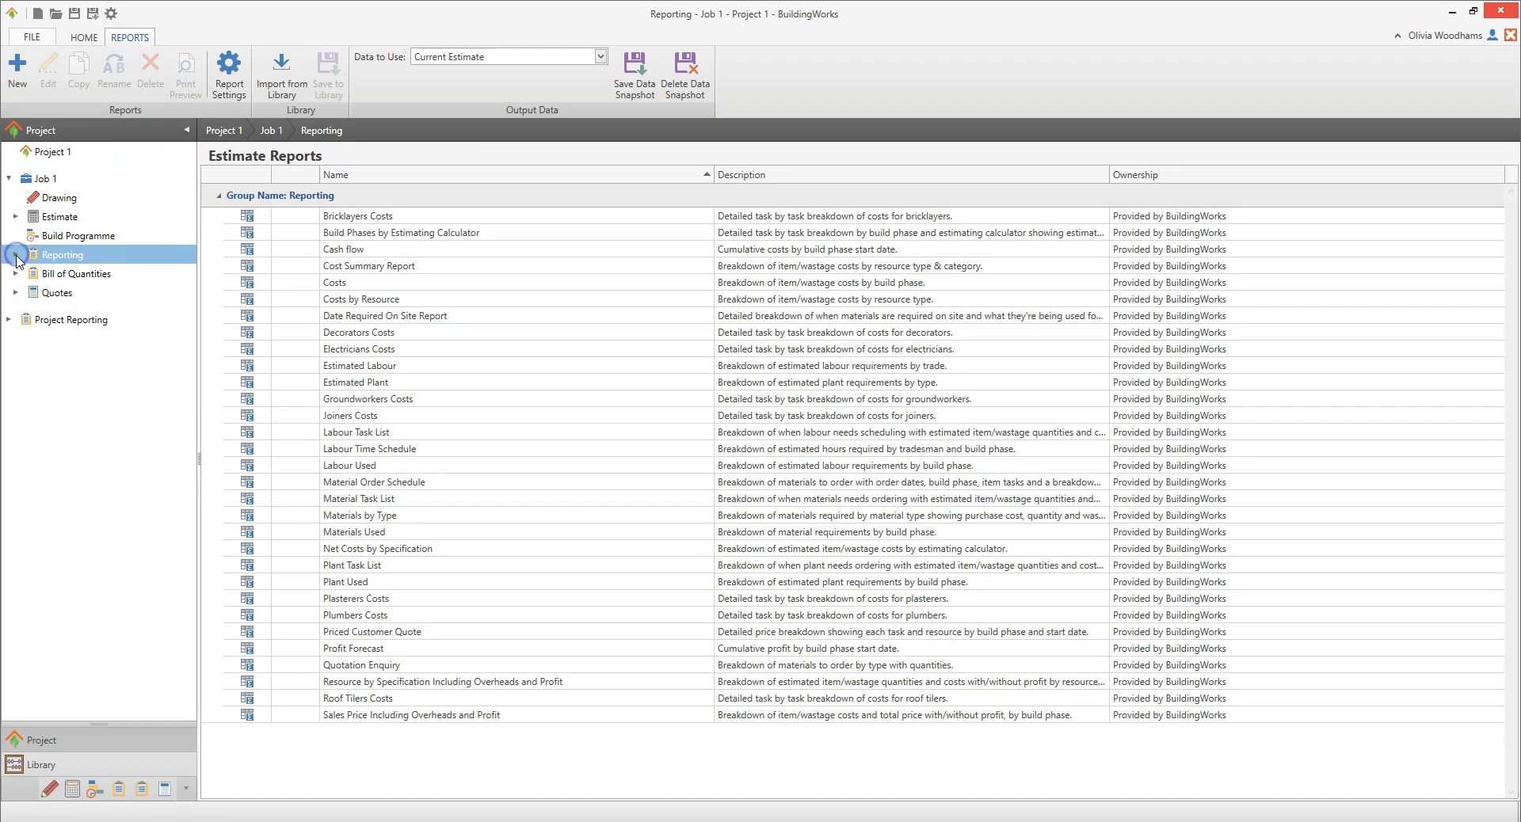
left_click(89, 274)
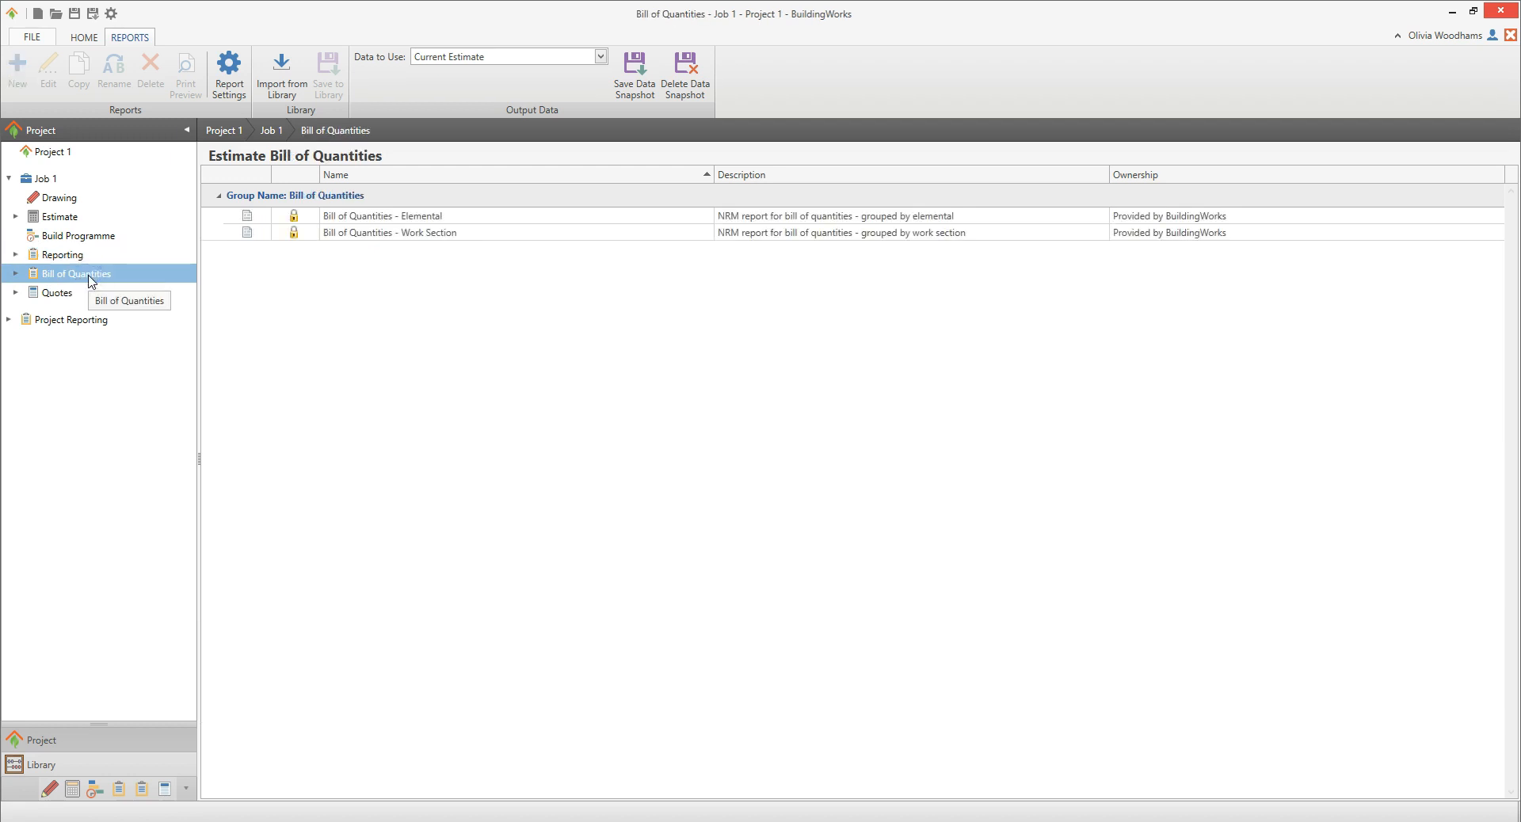
left_click(401, 231)
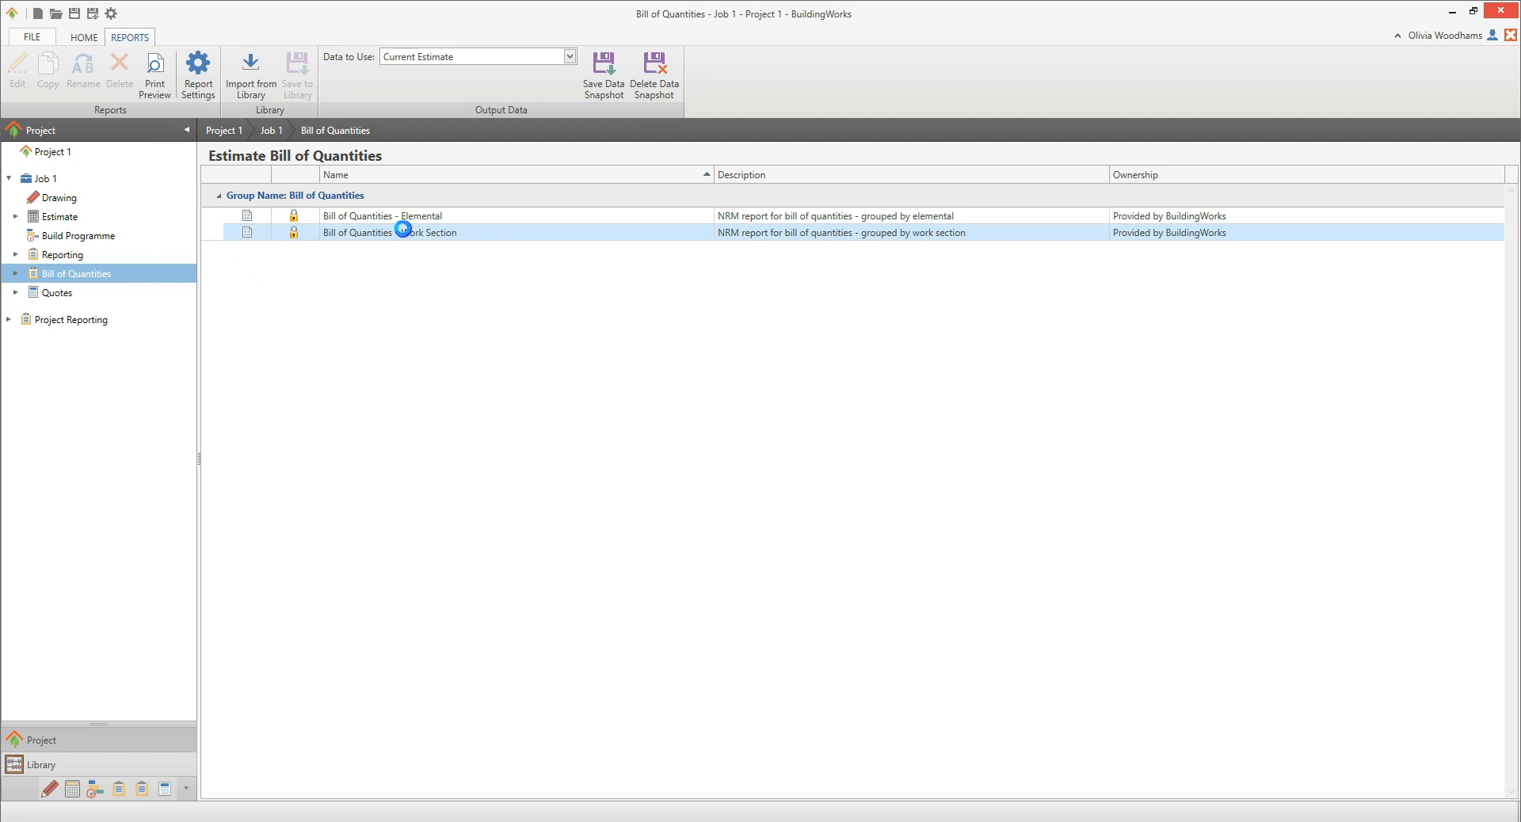
double_click(403, 232)
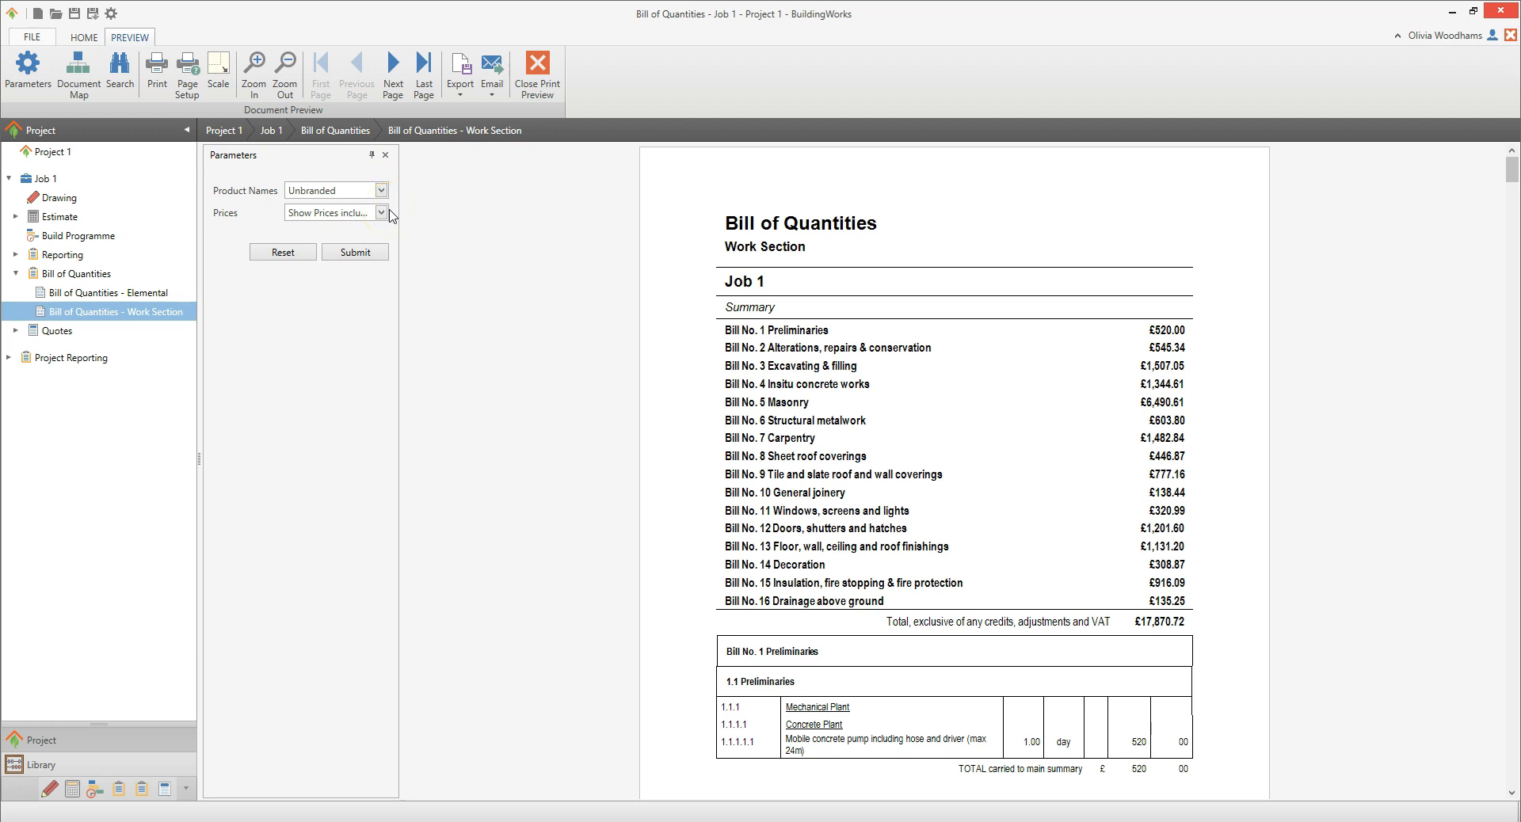
left_click(386, 213)
Step: Open the quote "Customer quote with materials, labour and plant costs" and read through its cover page and letter
left_click(79, 331)
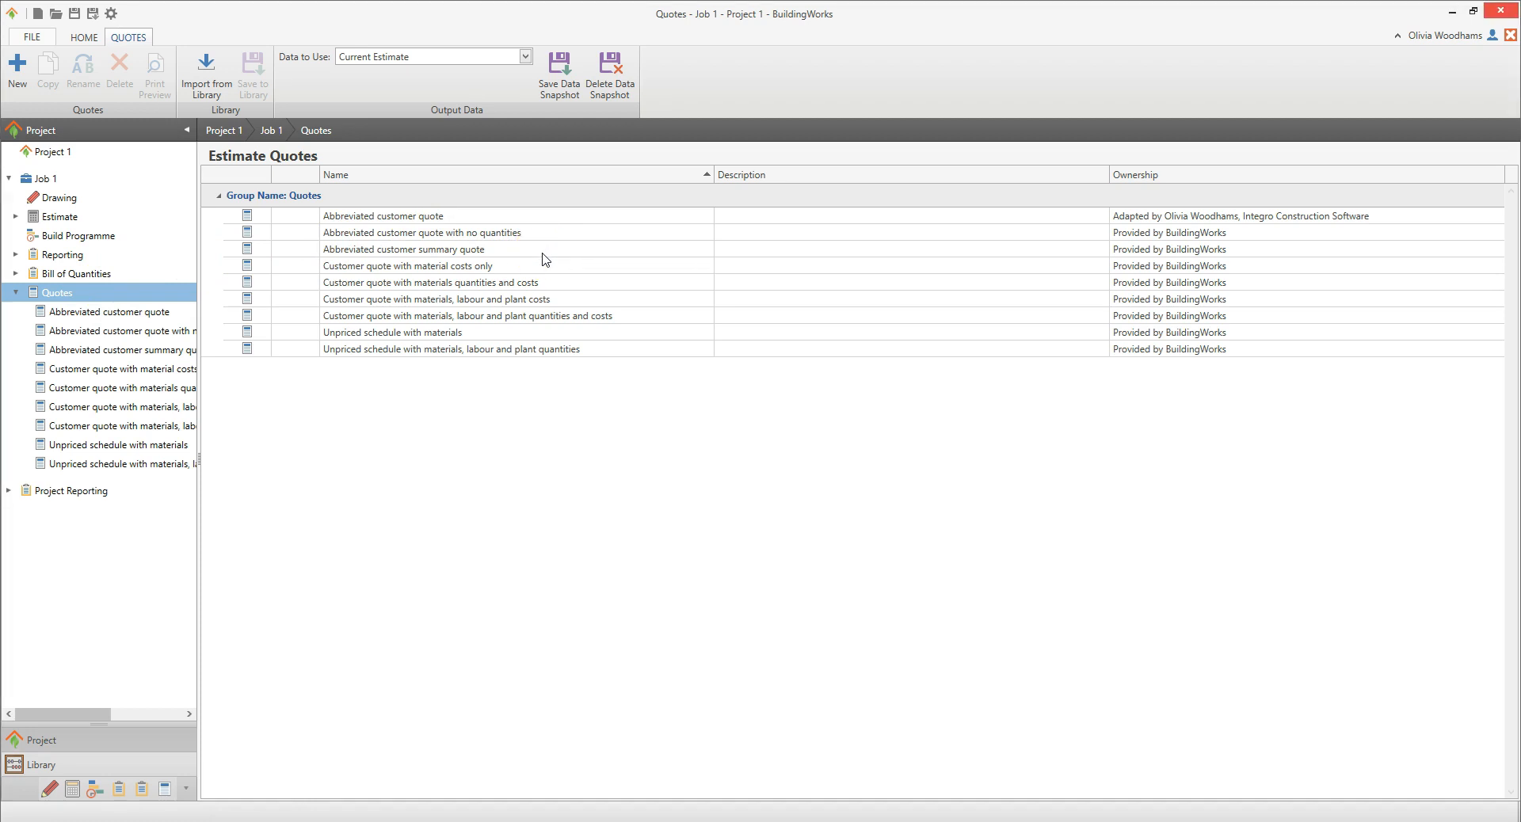
left_click(559, 299)
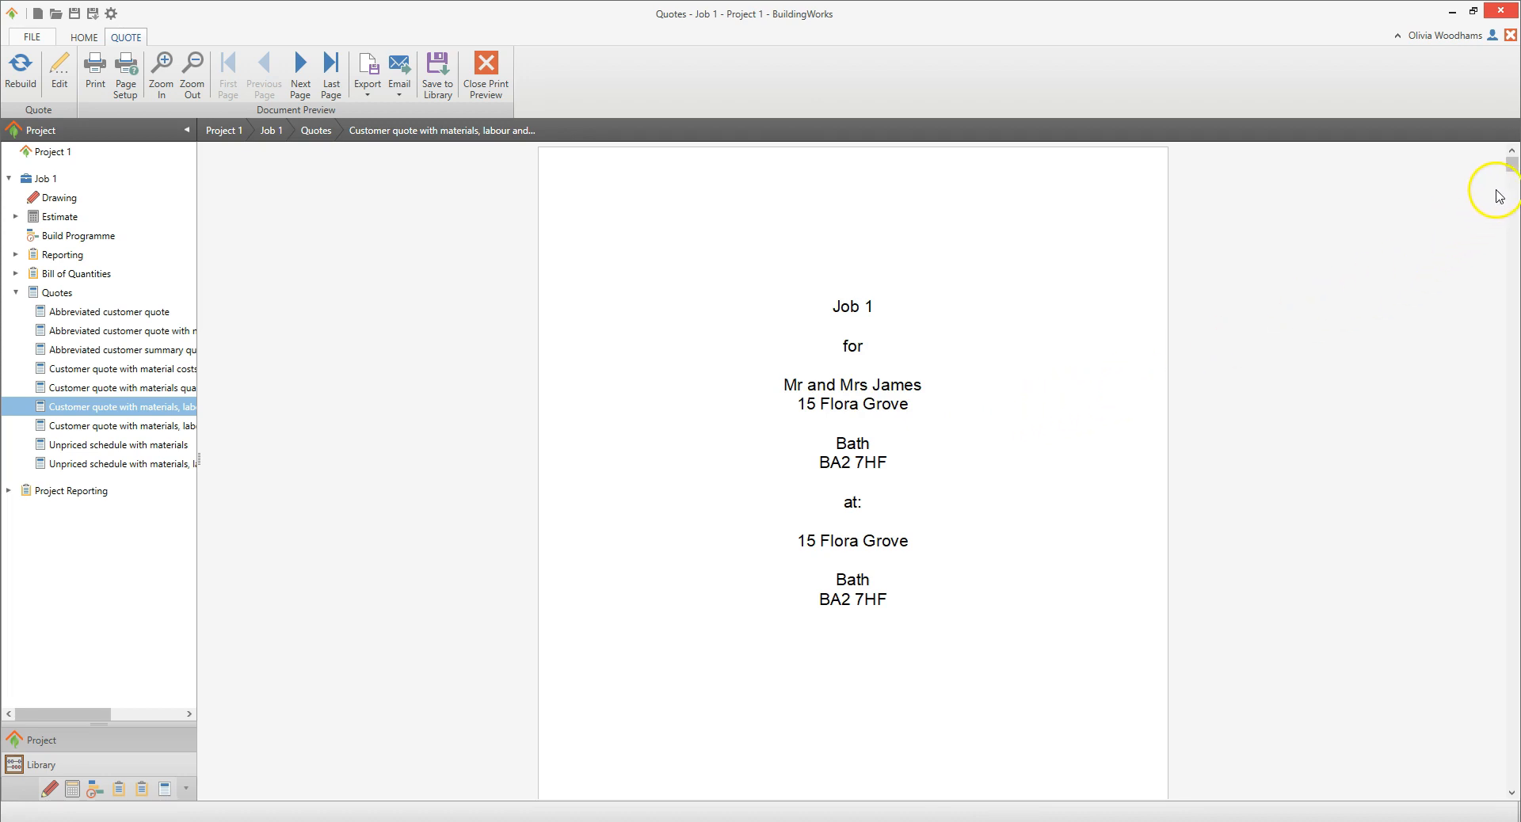
left_click_drag(1513, 164, 1513, 173)
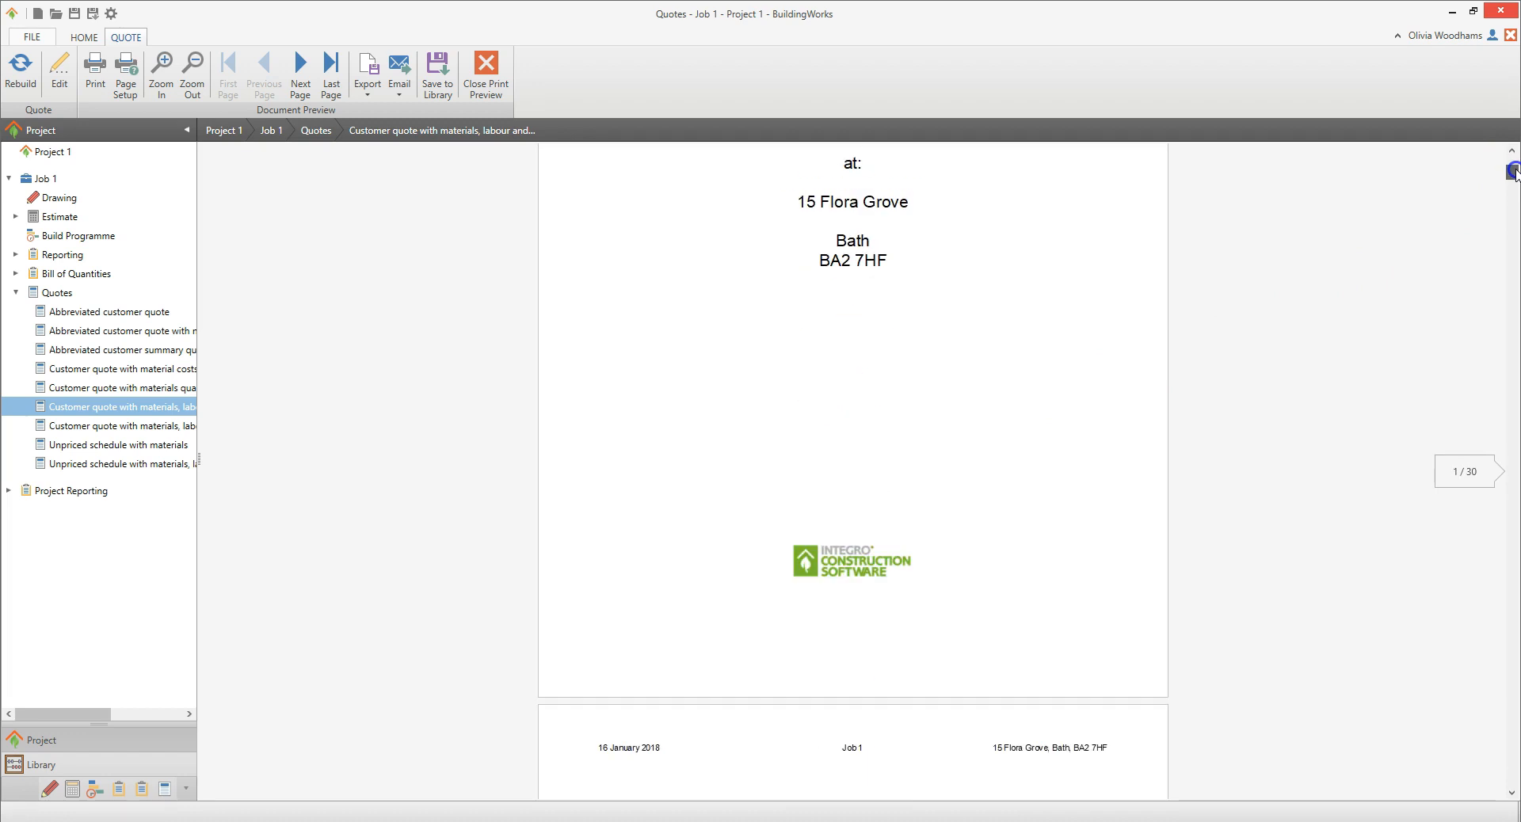
left_click_drag(1514, 171, 1514, 189)
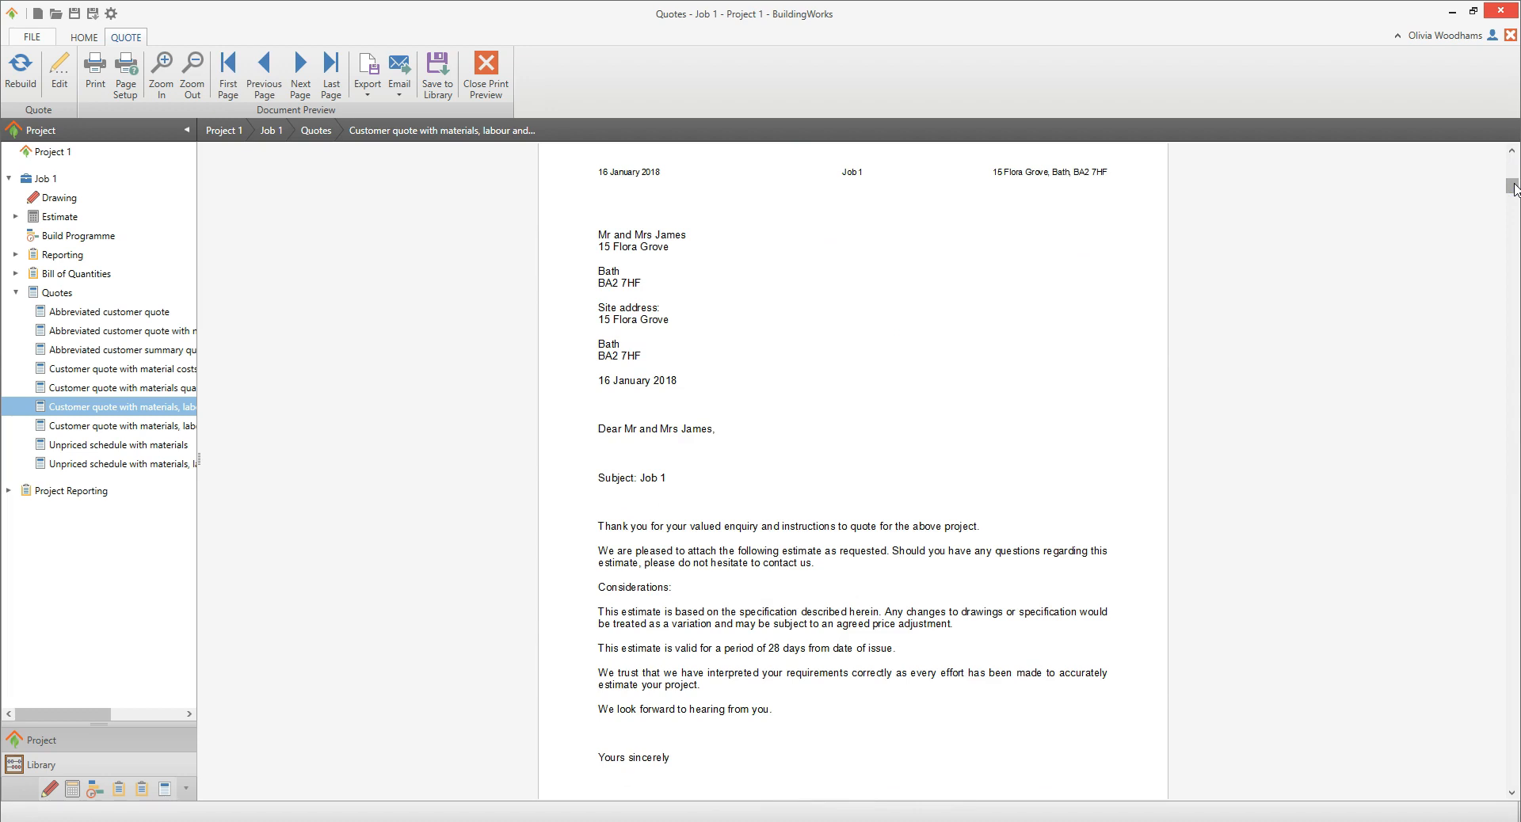
Step: Read the customer quote's Foundations cost breakdown and its closing Terms & Conditions page
left_click_drag(1514, 189, 1516, 252)
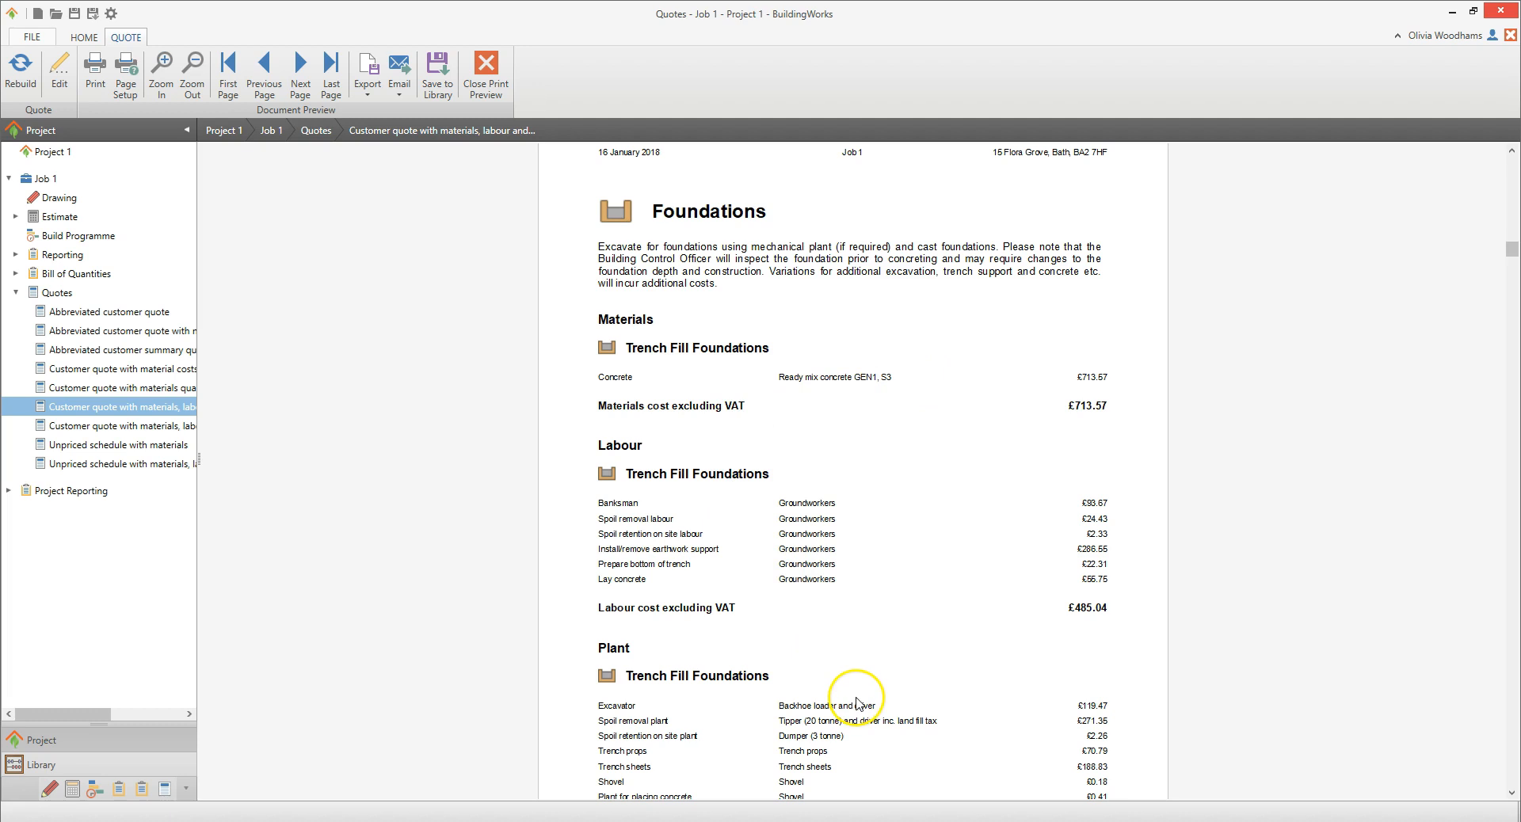
left_click_drag(1510, 249, 1462, 777)
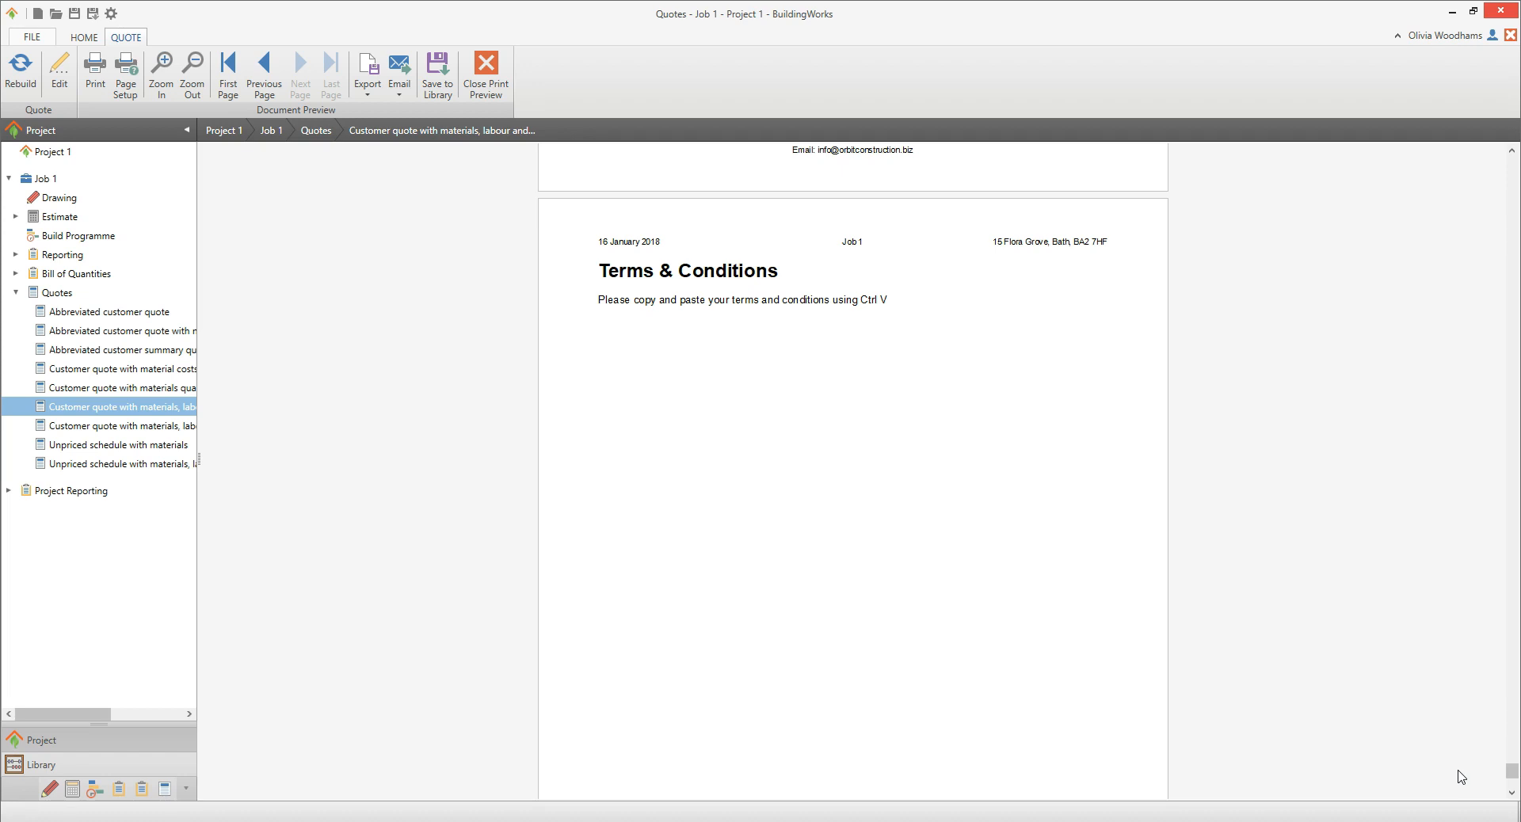
Step: Examine the quote's editing options for letter text, Terms & Conditions, default breakdown settings and materials settings, without applying changes
left_click(62, 89)
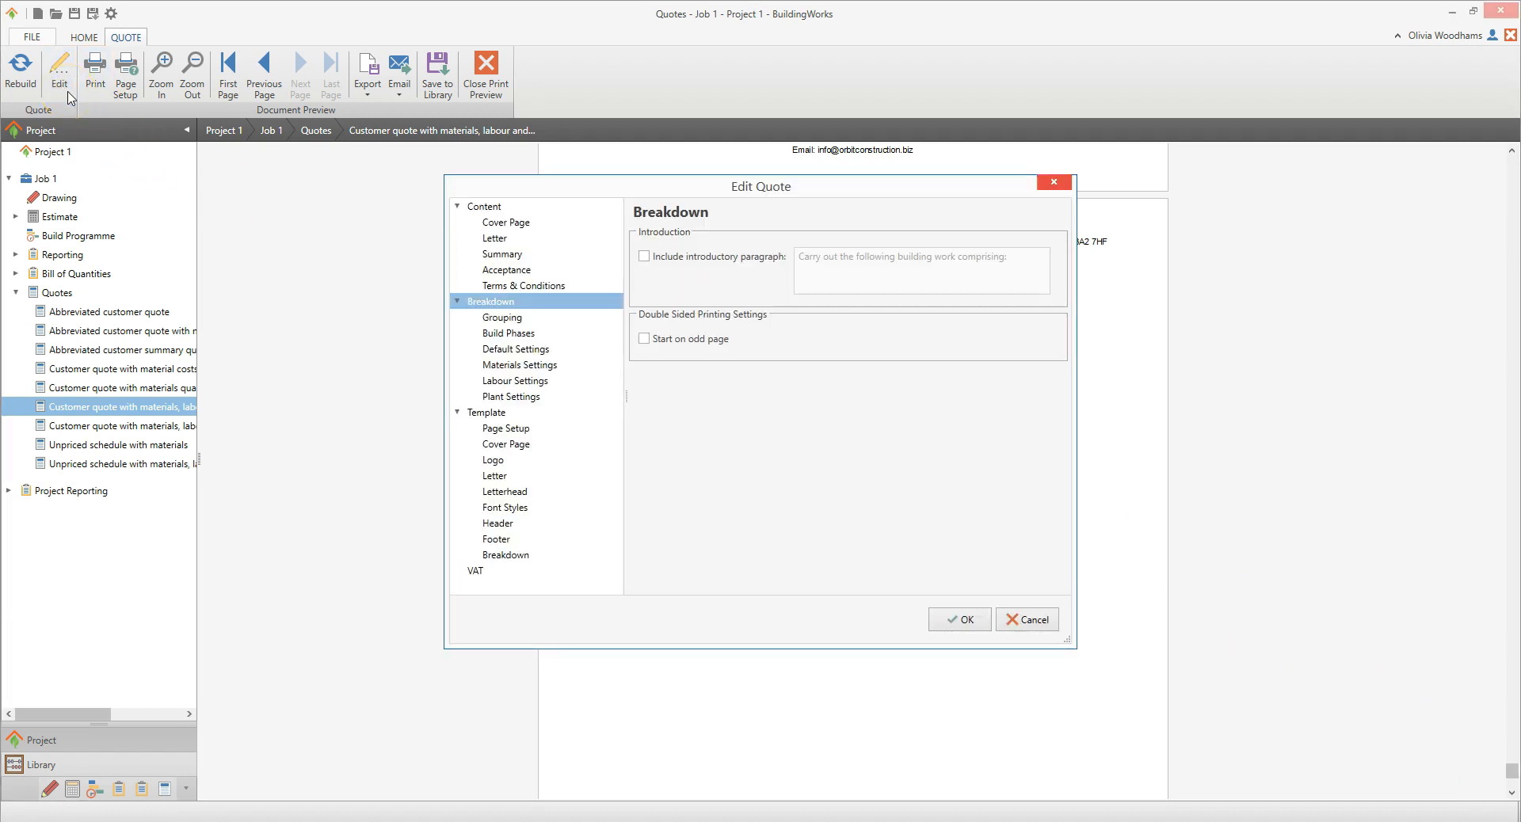
left_click(507, 239)
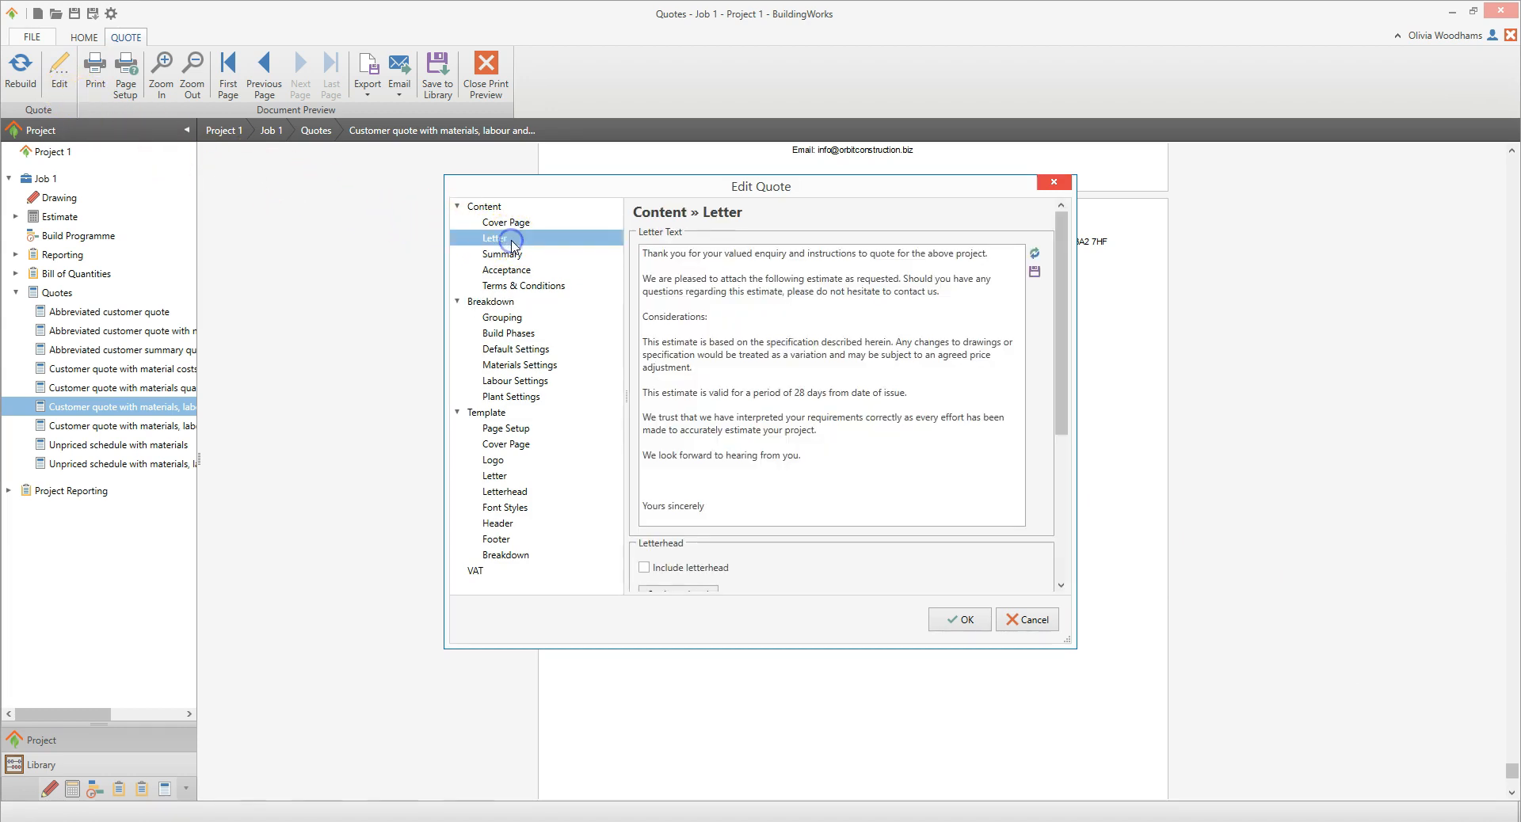
left_click(575, 288)
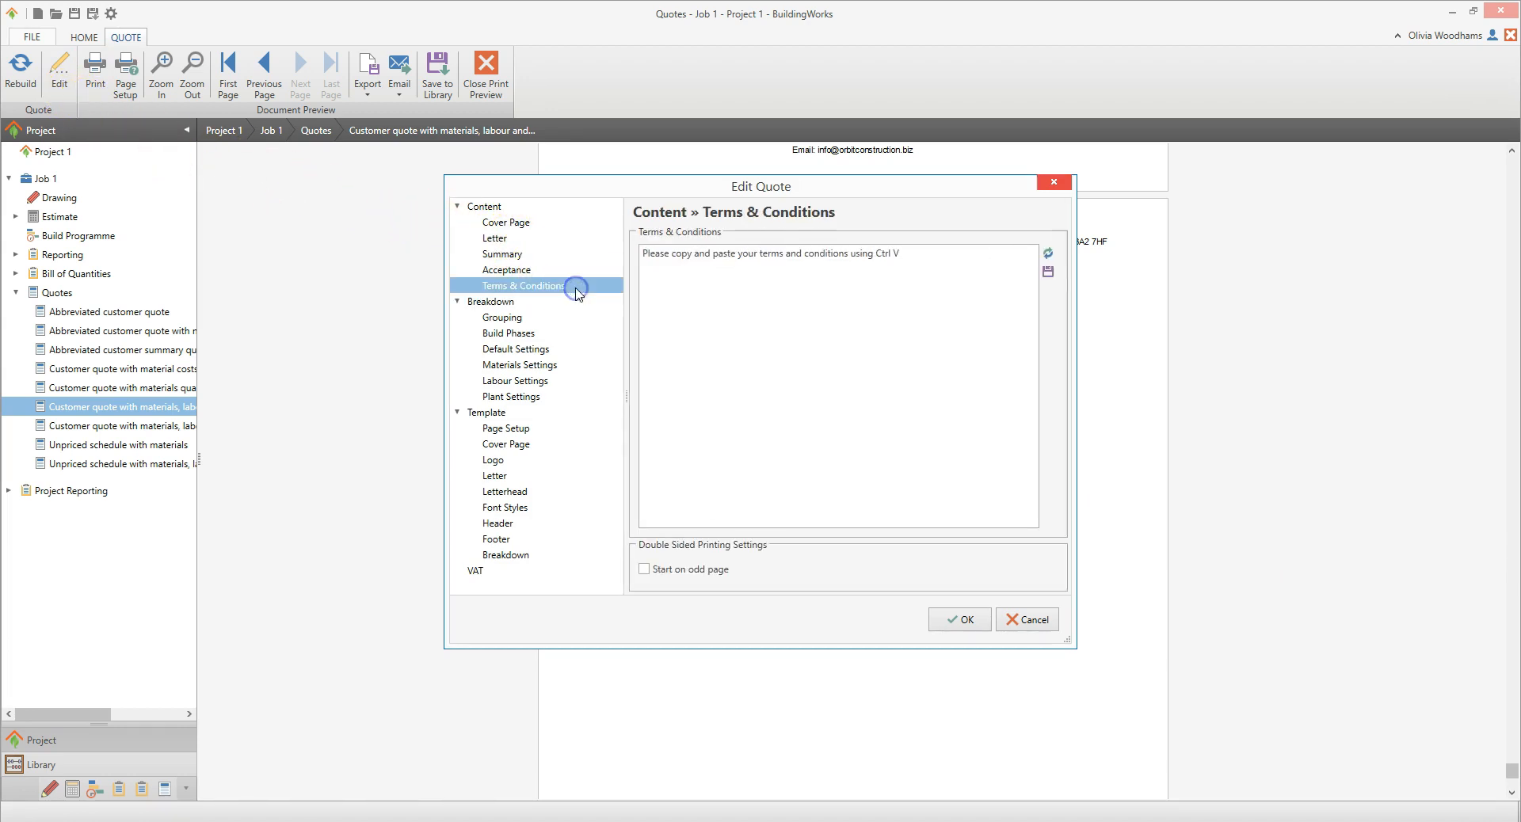
left_click(565, 350)
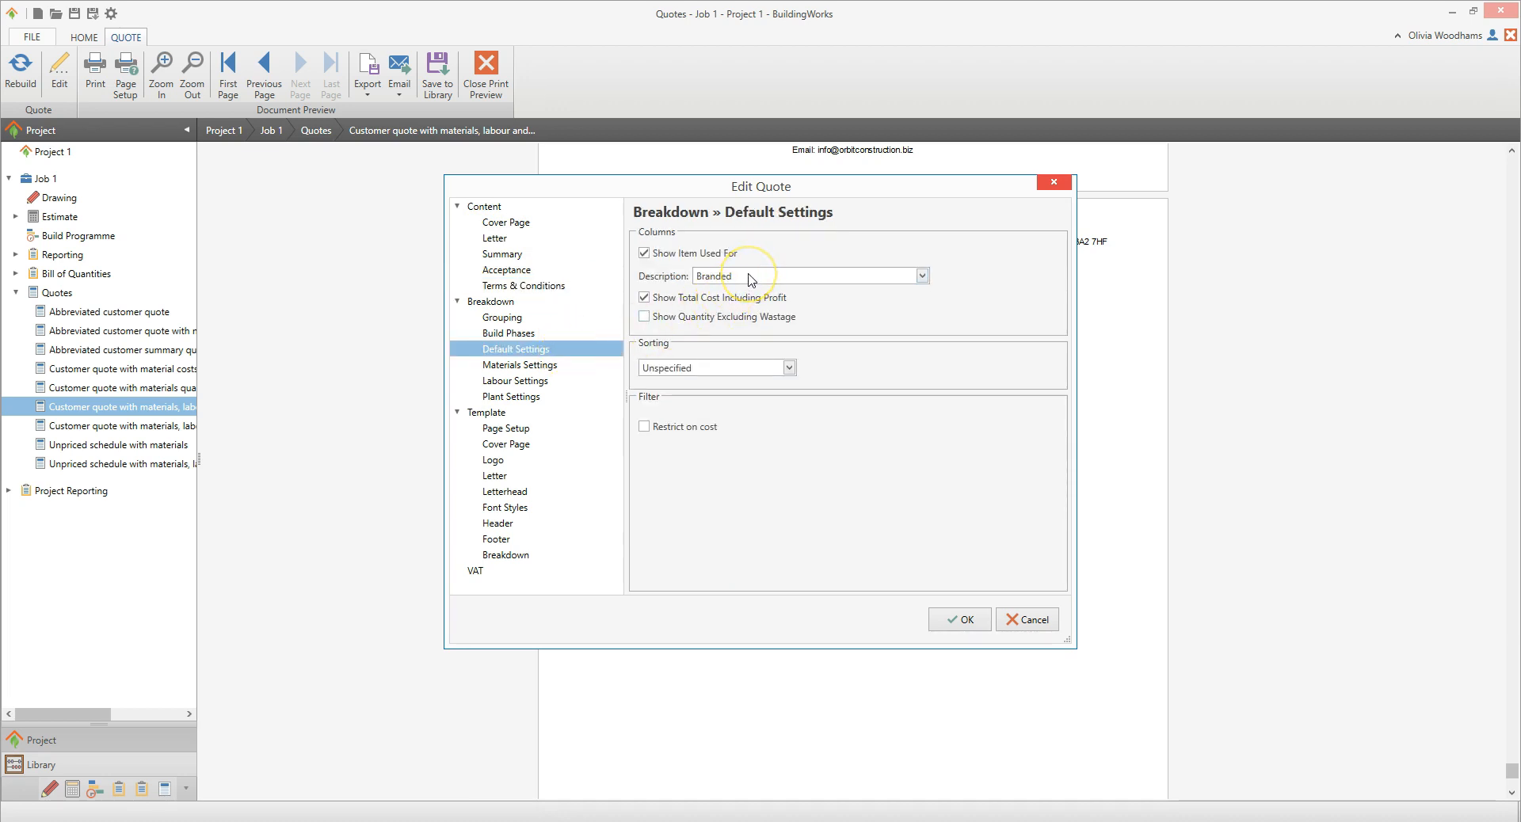
left_click(569, 367)
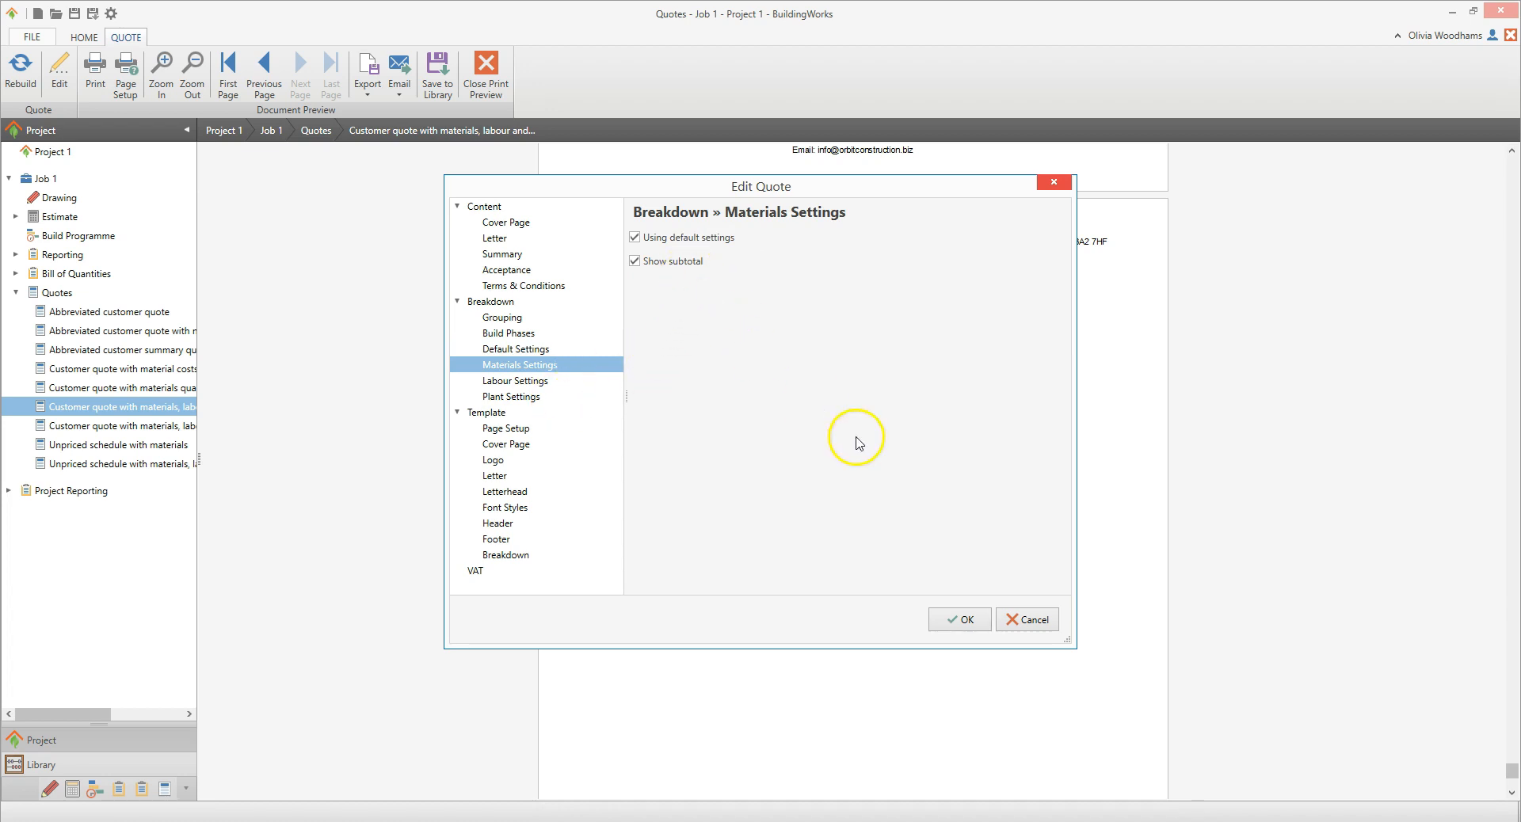
left_click(1027, 621)
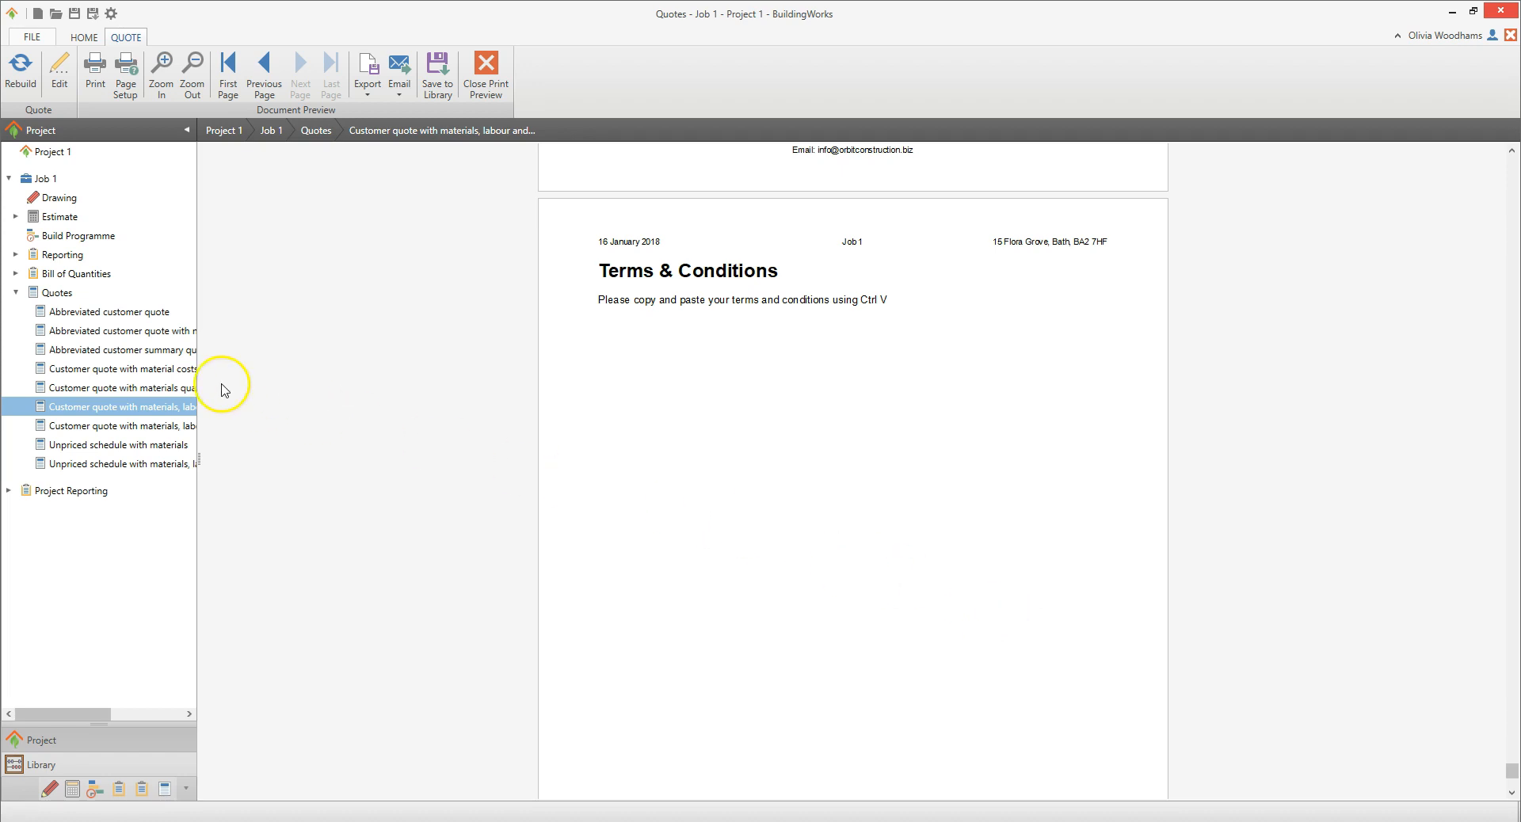
Step: Open the "Abbreviated customer quote" and view its Foundations and Internal Preparation cost summaries
left_click(96, 312)
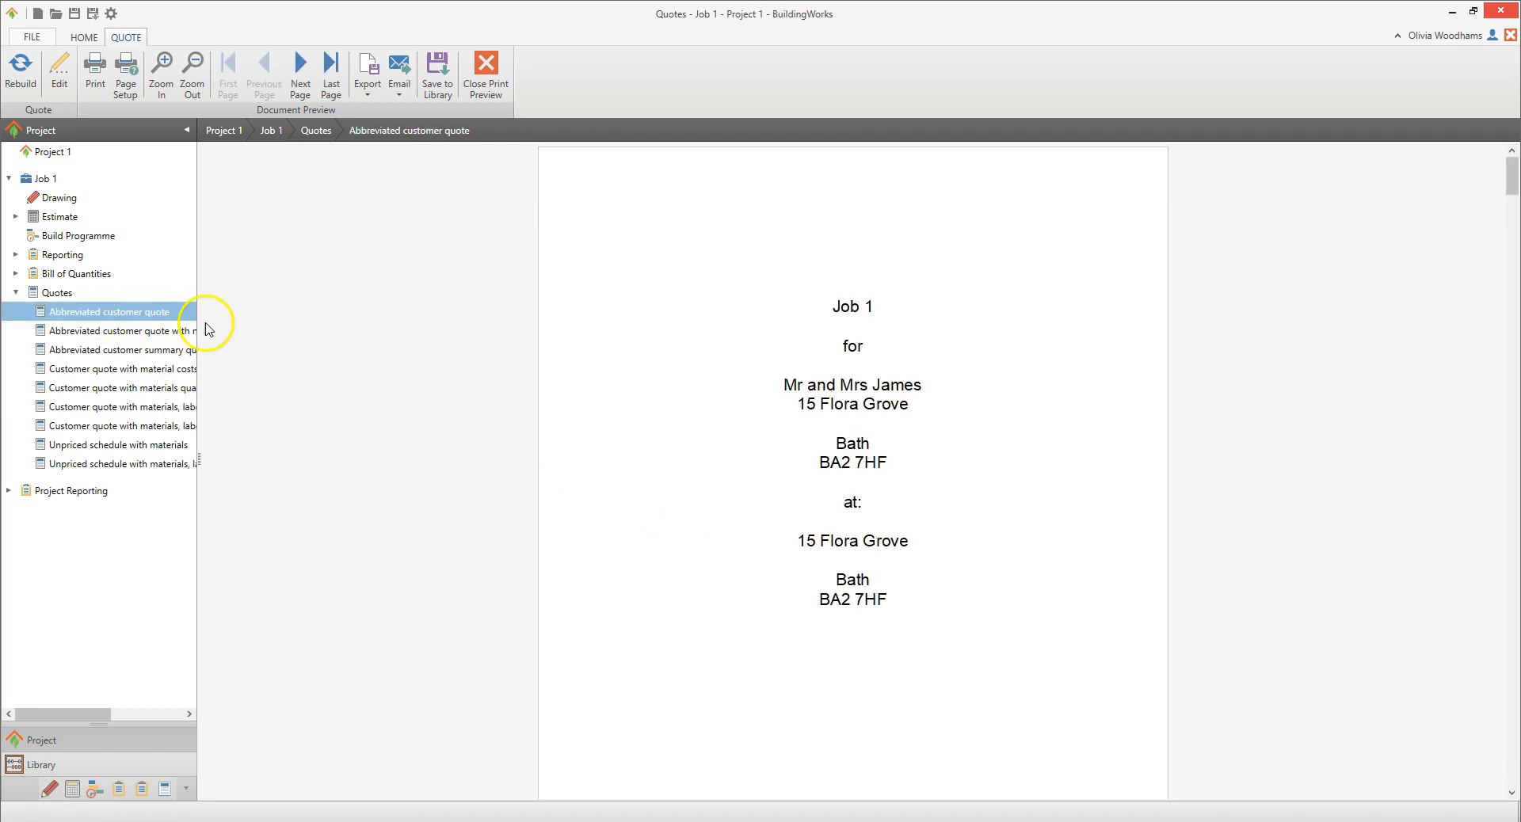
left_click_drag(1513, 184, 1513, 299)
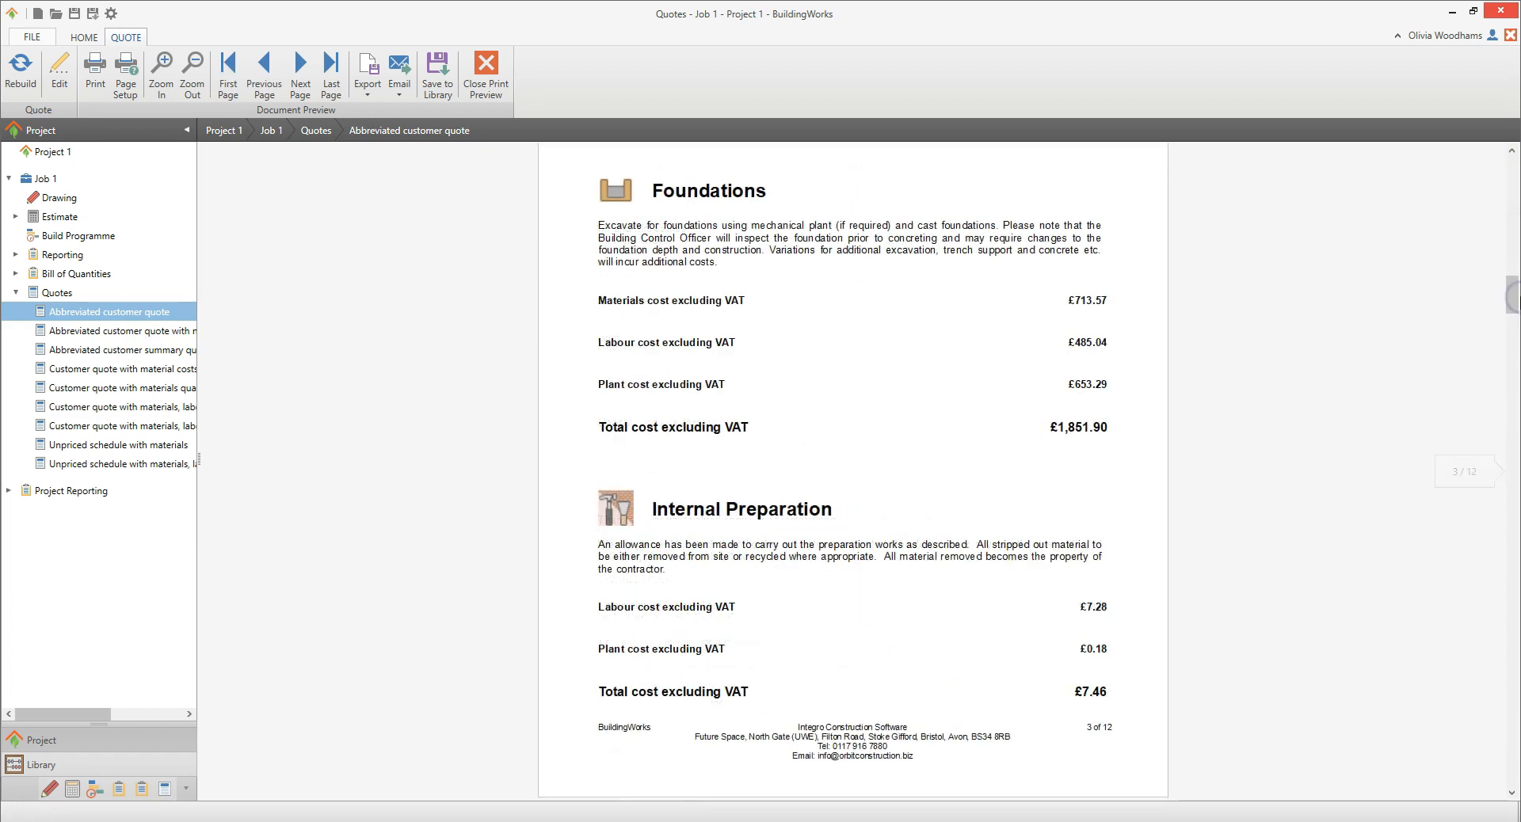